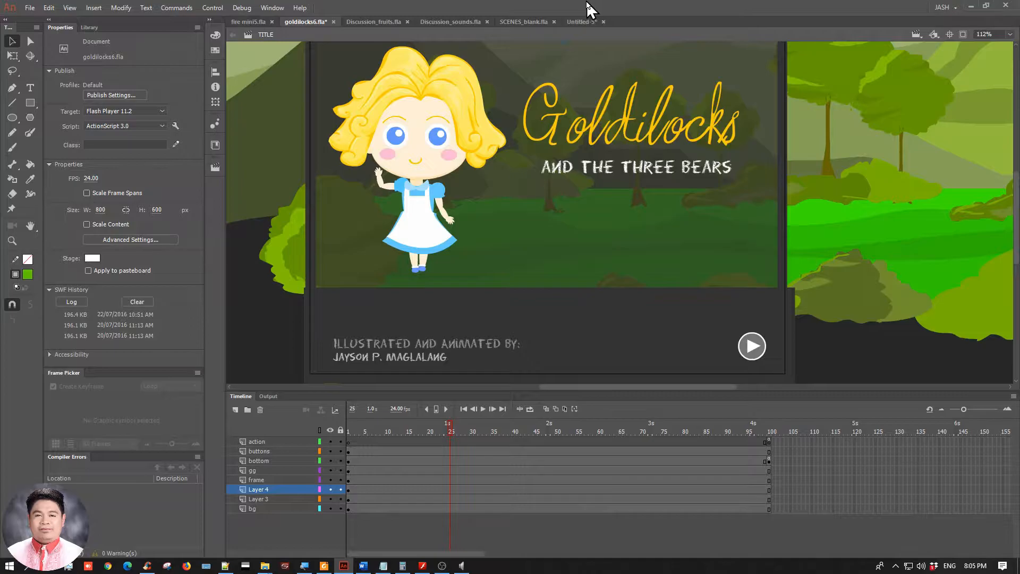
# Switch to the Untitled-5 document, scrub the green circle's tween to frame 95, then play it as a test movie and close the preview
pyautogui.click(583, 21)
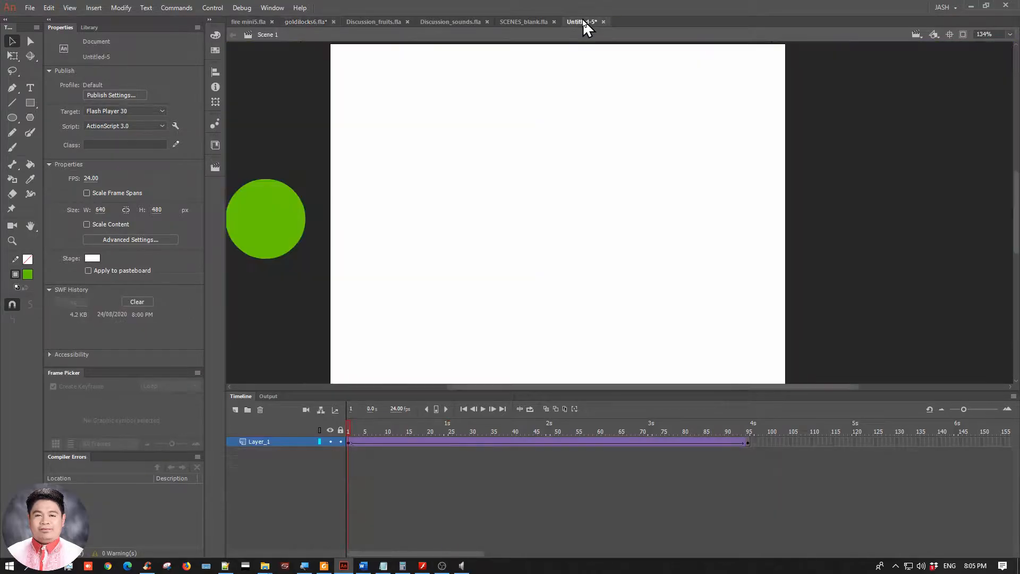
pyautogui.moveTo(349, 429); pyautogui.dragTo(755, 429)
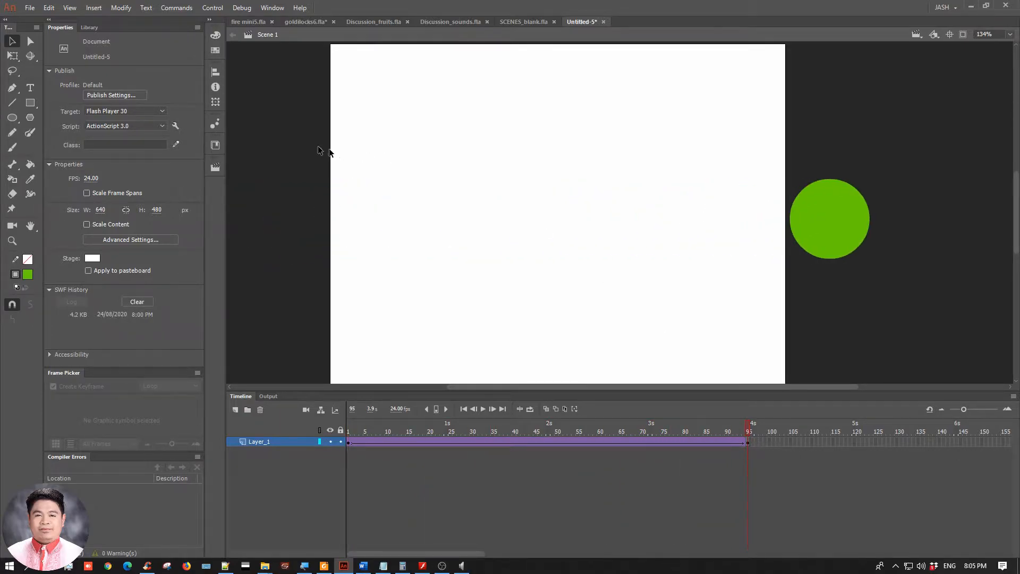
pyautogui.hotkey('ctrl', 'Return')
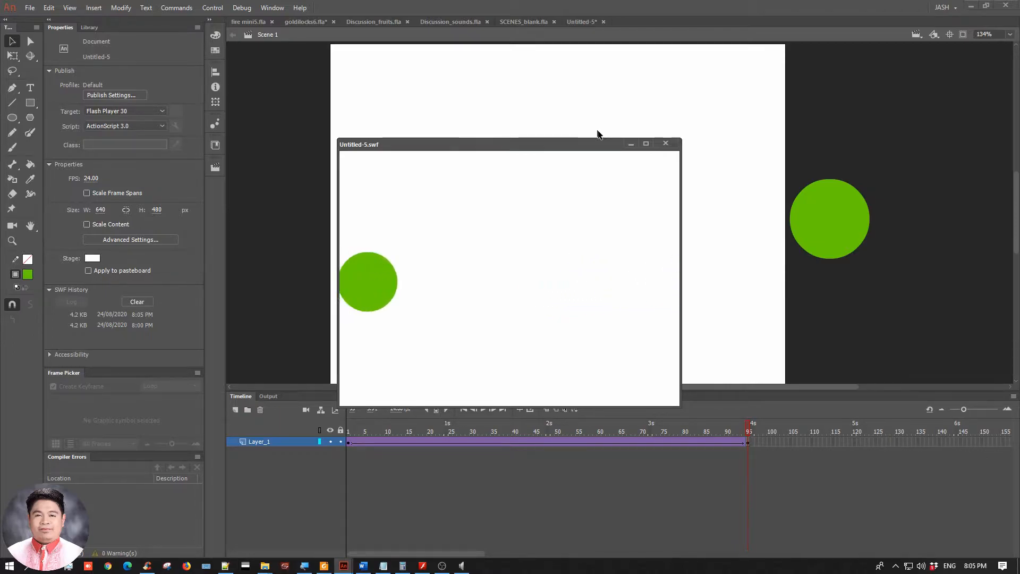
pyautogui.moveTo(581, 145); pyautogui.dragTo(555, 119)
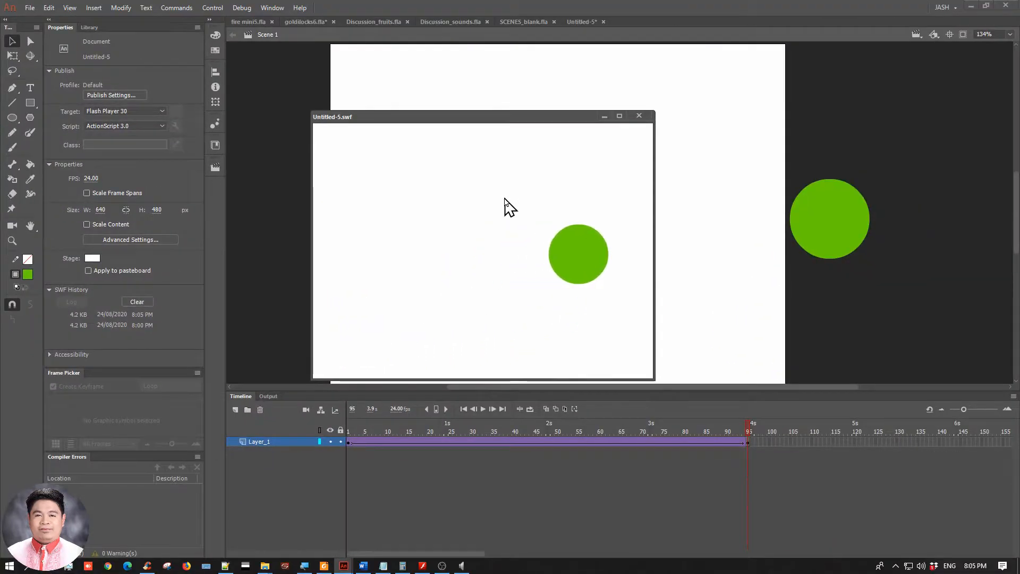
pyautogui.moveTo(538, 121); pyautogui.dragTo(542, 110)
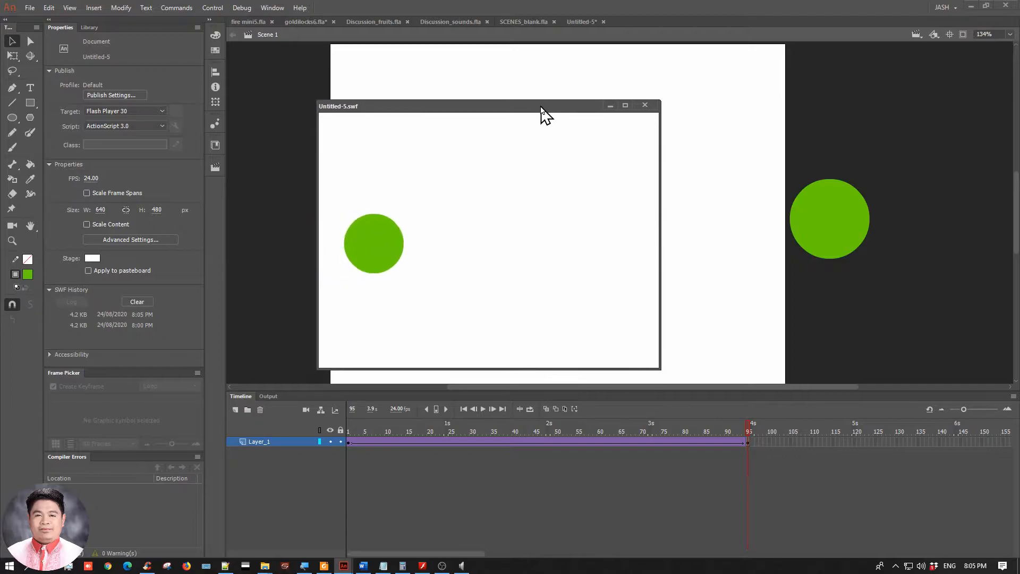
pyautogui.click(646, 106)
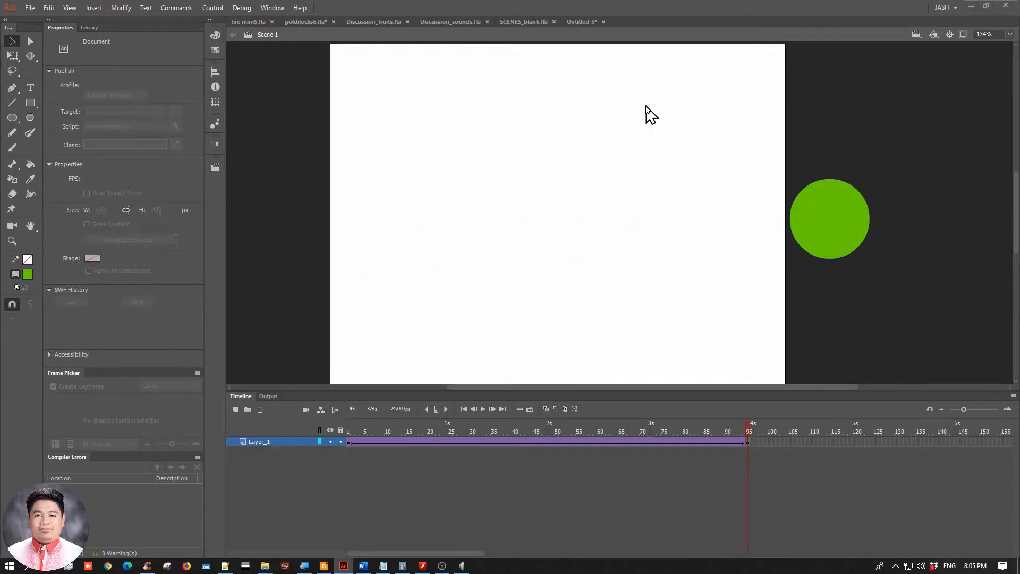
# Switch to Discussion_fruits.fla and examine the scene examples and the caption about timelines on the DEMO scene
pyautogui.click(375, 22)
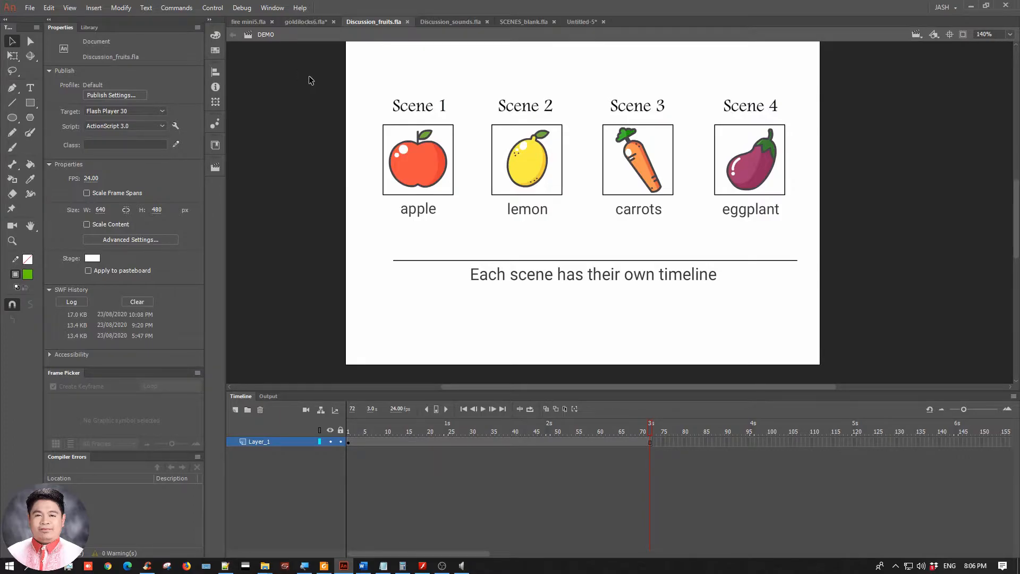
pyautogui.moveTo(308, 75); pyautogui.dragTo(468, 242)
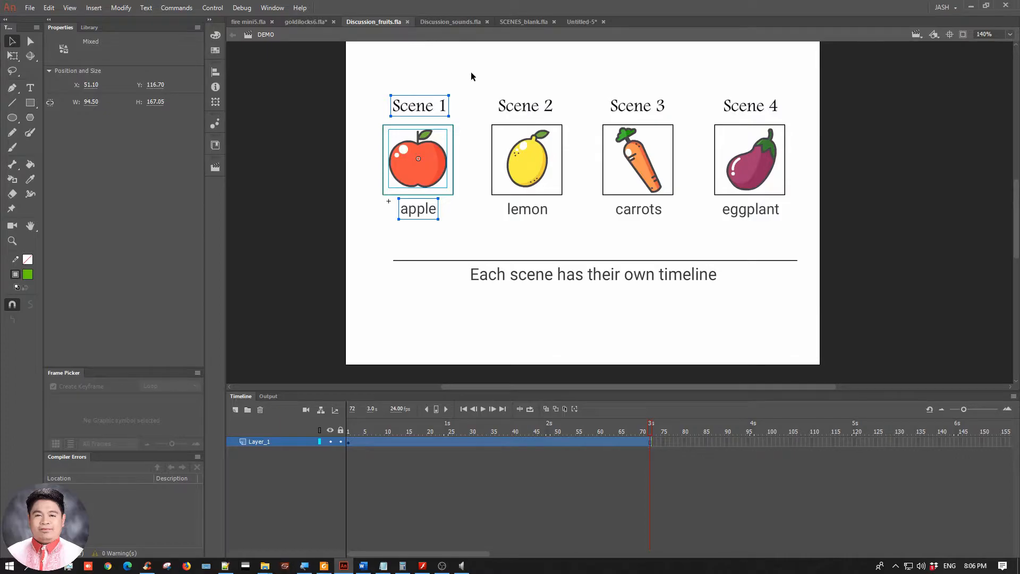
pyautogui.click(471, 76)
pyautogui.click(412, 169)
pyautogui.moveTo(345, 62); pyautogui.dragTo(472, 234)
pyautogui.click(346, 77)
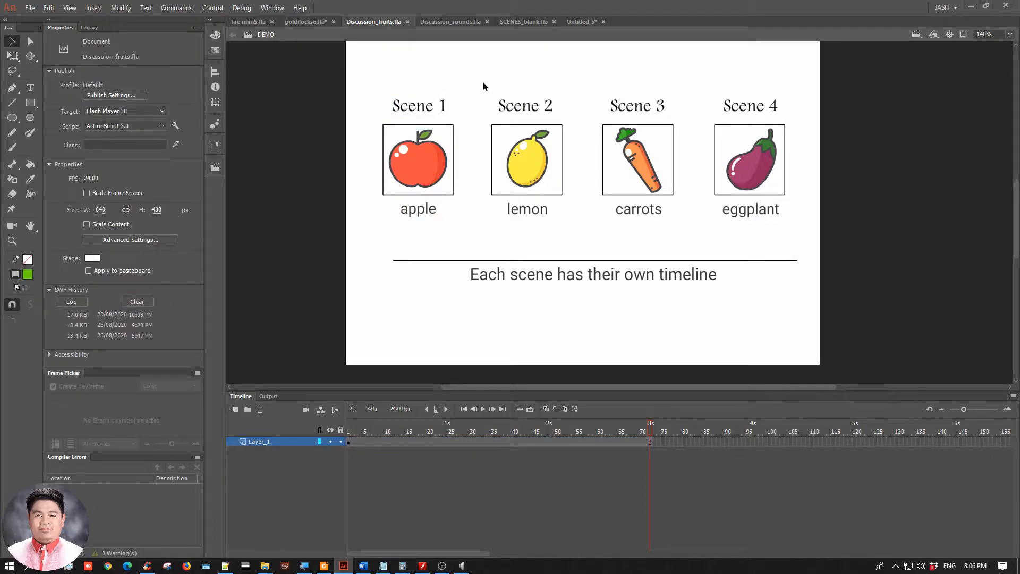
pyautogui.moveTo(462, 77); pyautogui.dragTo(579, 240)
pyautogui.click(572, 147)
pyautogui.click(667, 274)
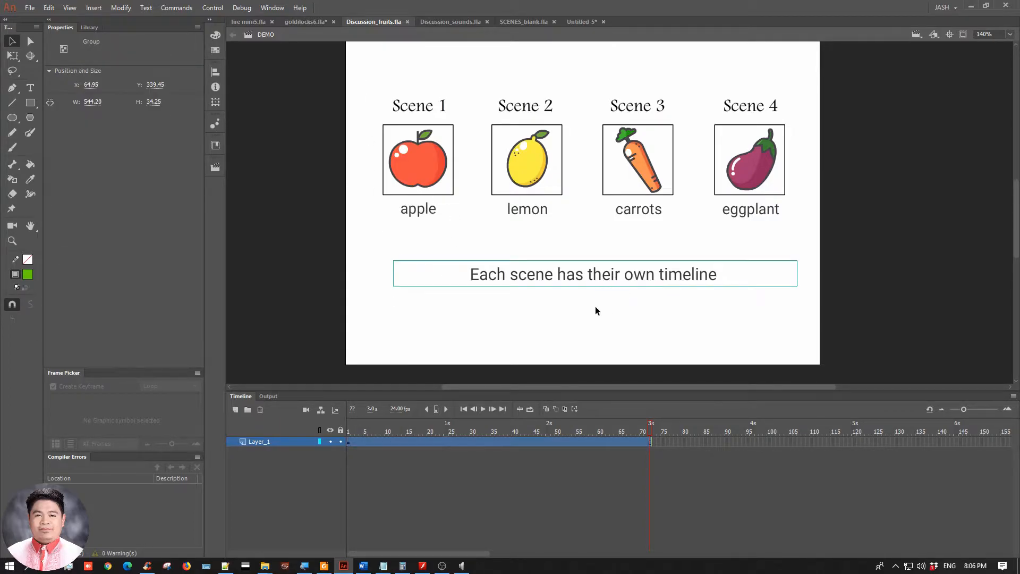
pyautogui.click(589, 324)
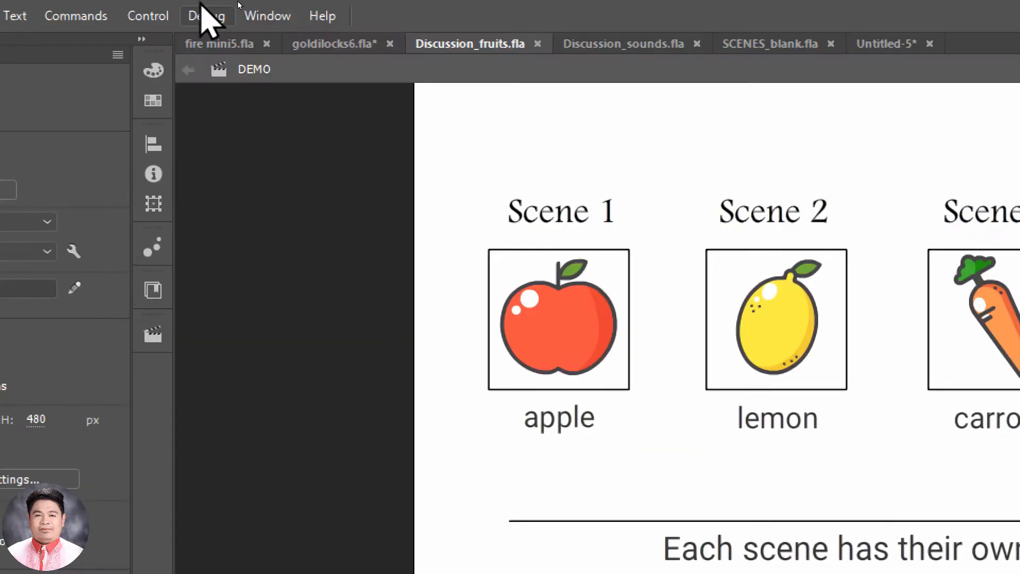
# Show the document's Scene list, open the apple scene and play its timeline
pyautogui.click(282, 14)
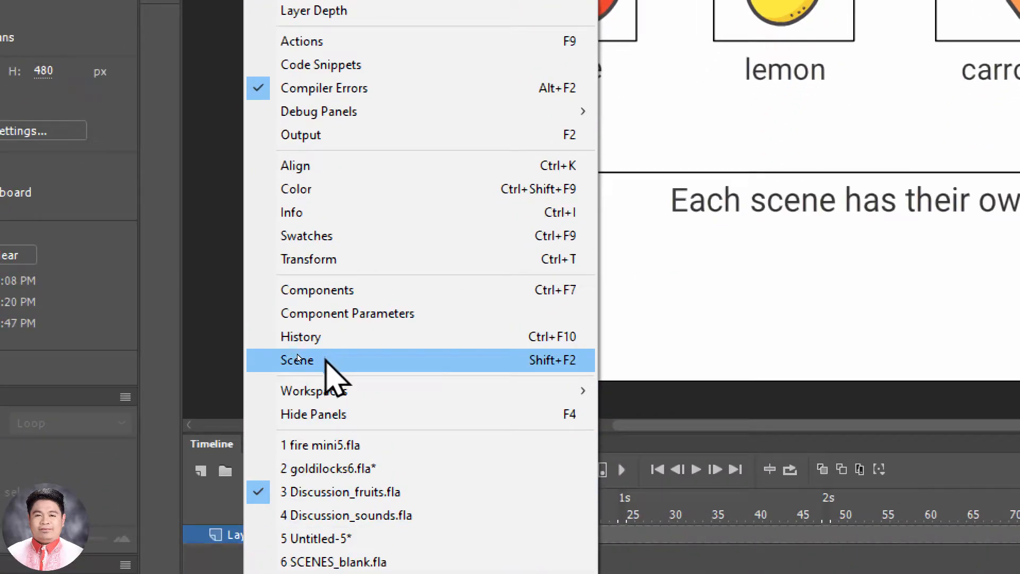
pyautogui.click(300, 360)
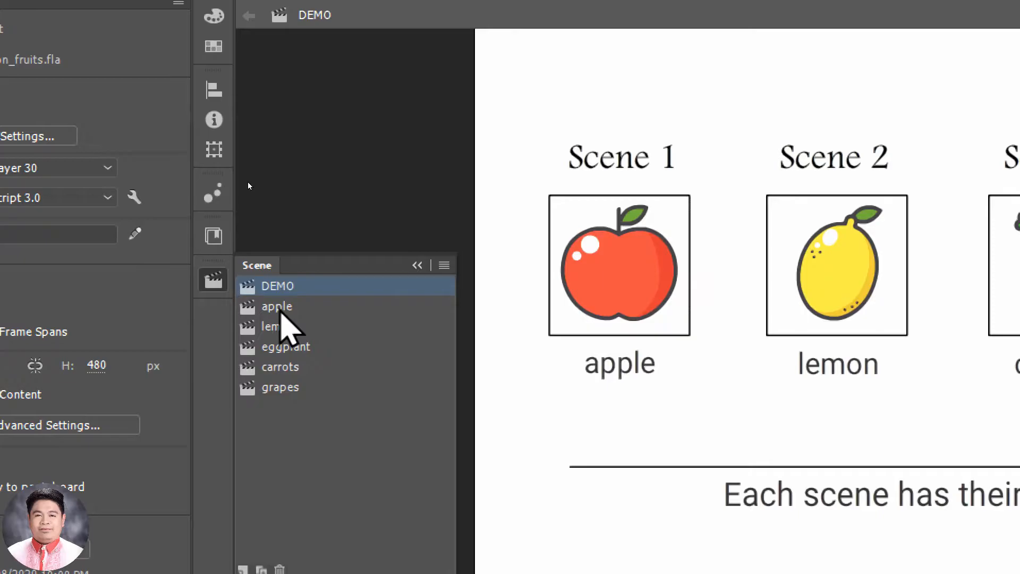
pyautogui.click(280, 308)
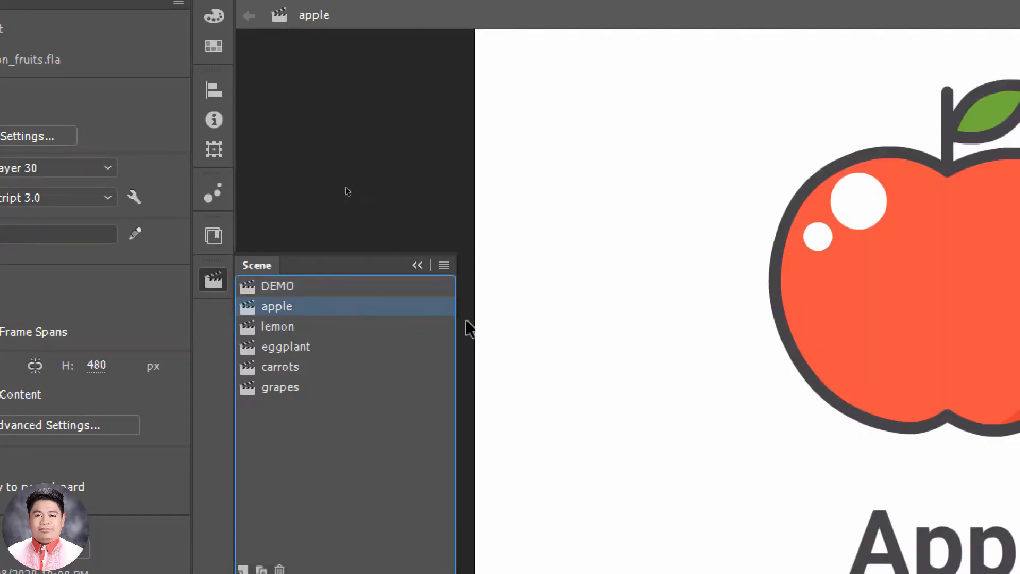
pyautogui.click(648, 360)
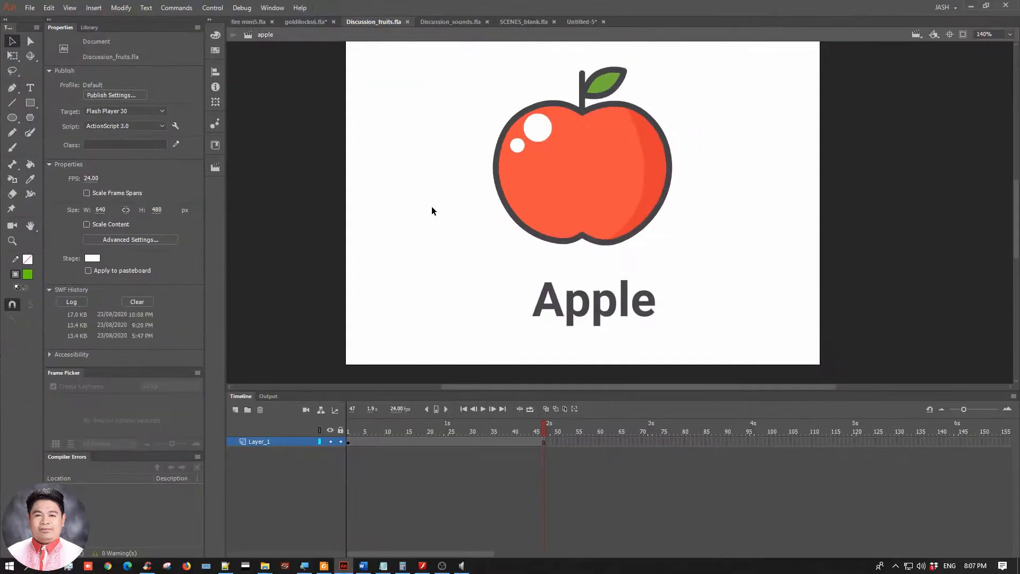
pyautogui.press('Return')
# Browse the lemon, eggplant, carrots and grapes scenes, then return through apple to the DEMO scene
pyautogui.click(218, 169)
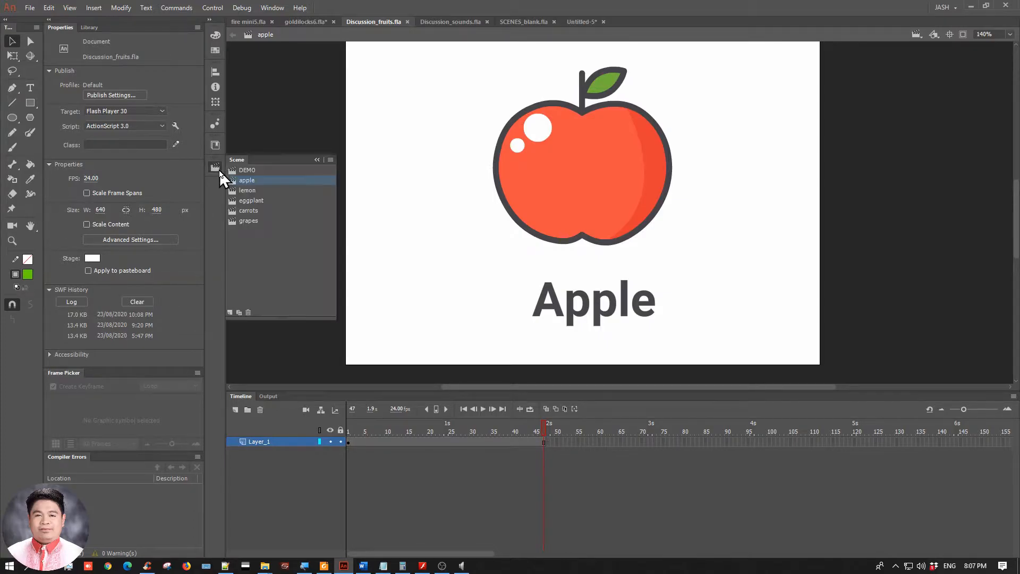
pyautogui.click(247, 191)
pyautogui.click(252, 201)
pyautogui.click(251, 210)
pyautogui.click(250, 221)
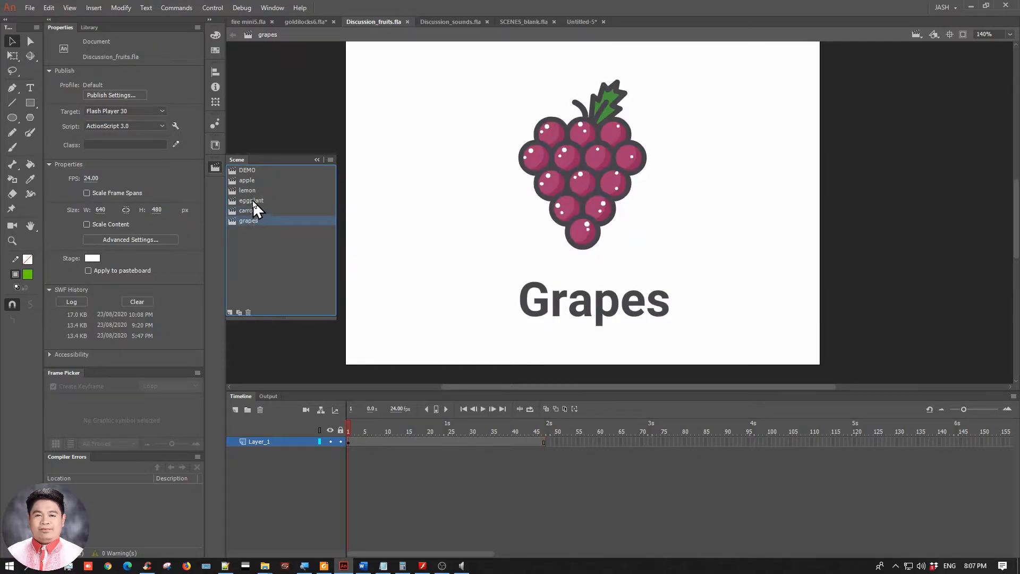
pyautogui.click(253, 201)
pyautogui.click(253, 210)
pyautogui.click(251, 221)
pyautogui.click(251, 191)
pyautogui.click(251, 180)
pyautogui.click(253, 171)
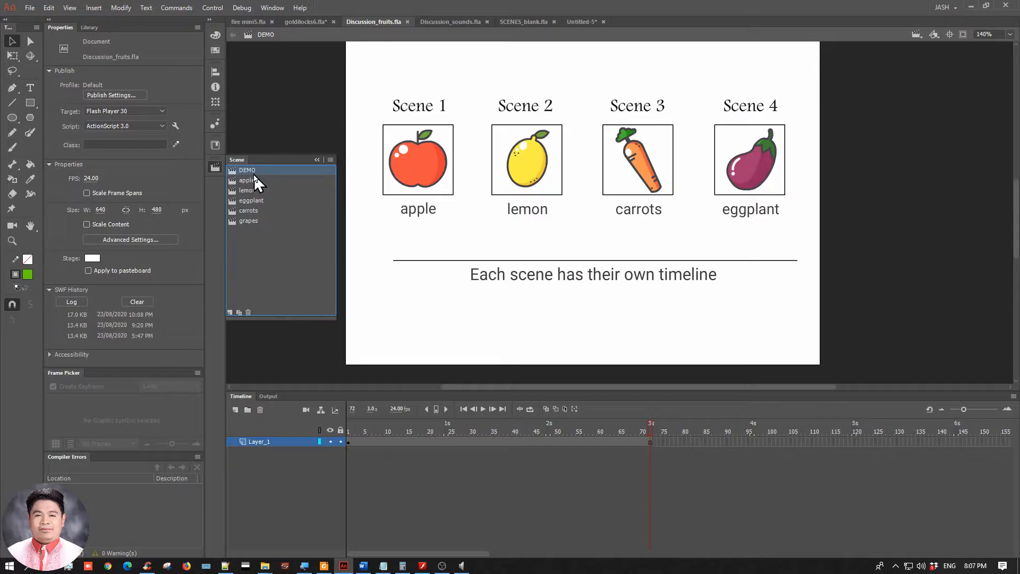
# Compare the DEMO scene with the apple, lemon and eggplant scenes, ending on DEMO
pyautogui.click(254, 181)
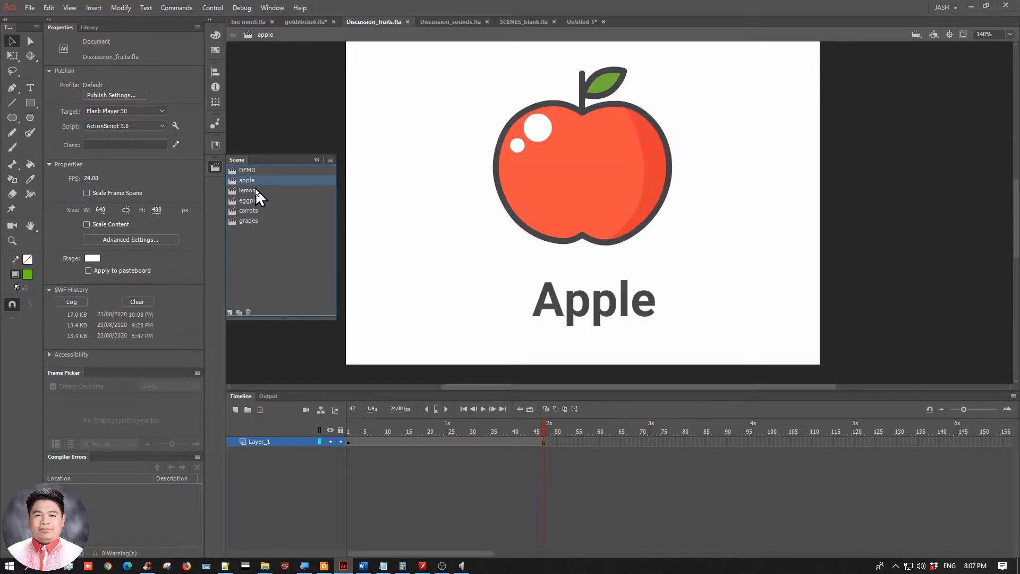
pyautogui.click(256, 189)
pyautogui.click(254, 171)
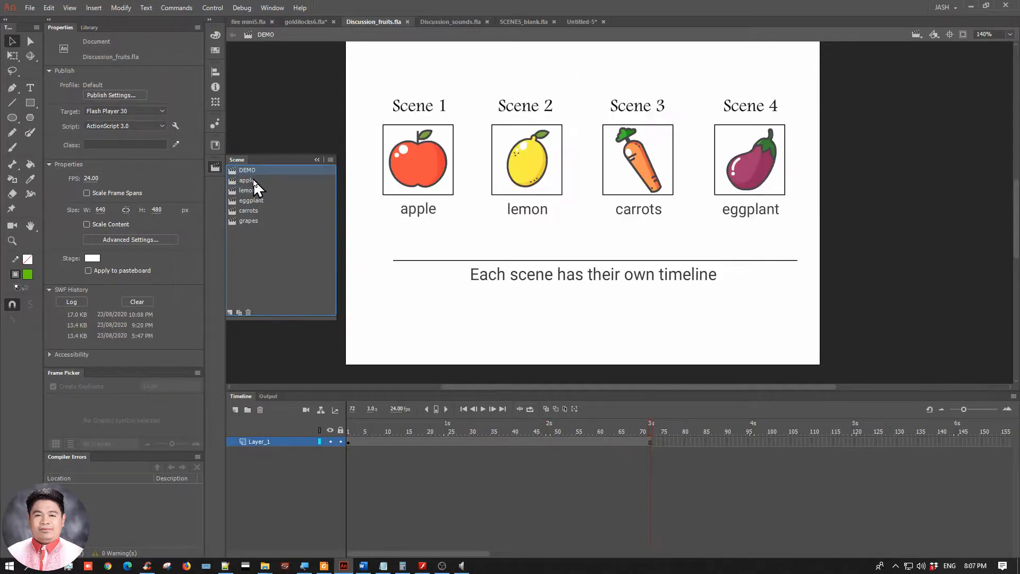
pyautogui.click(254, 180)
pyautogui.click(254, 191)
pyautogui.click(259, 202)
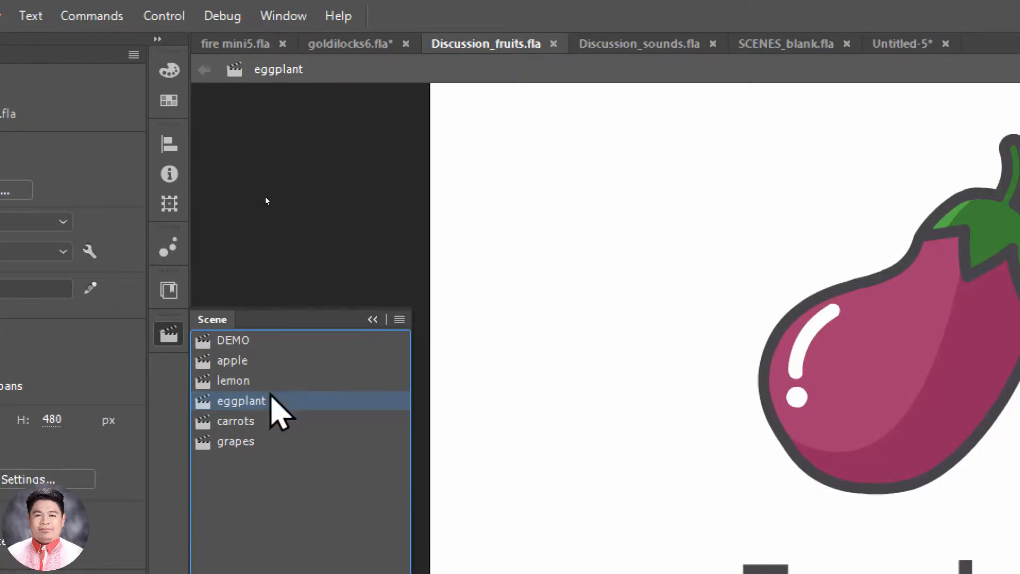
pyautogui.click(244, 362)
pyautogui.click(243, 341)
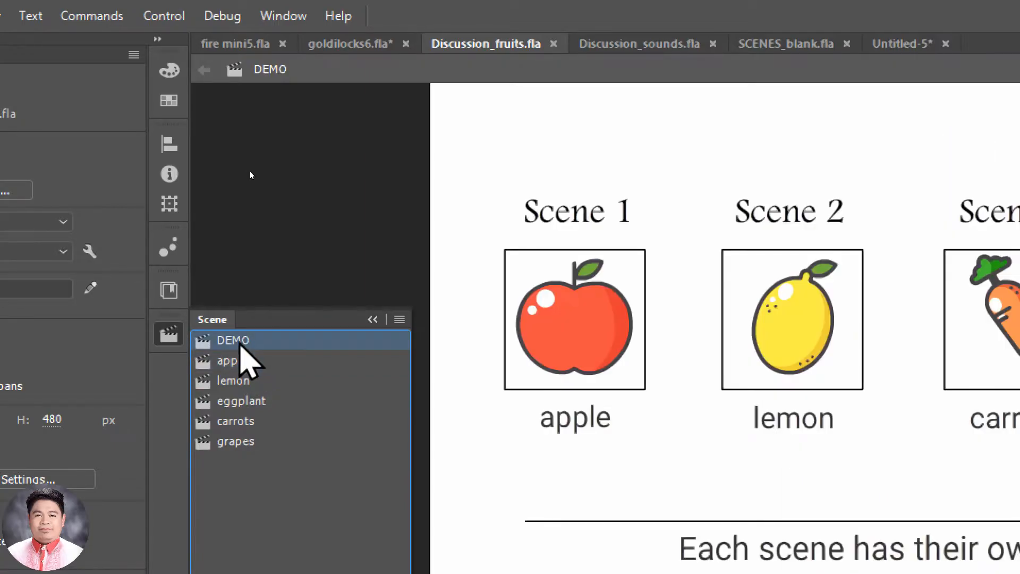
# View all scenes in order from apple to grapes, go back up to DEMO, and collapse the Scene list
pyautogui.click(250, 363)
pyautogui.click(247, 387)
pyautogui.click(247, 403)
pyautogui.click(247, 423)
pyautogui.click(249, 442)
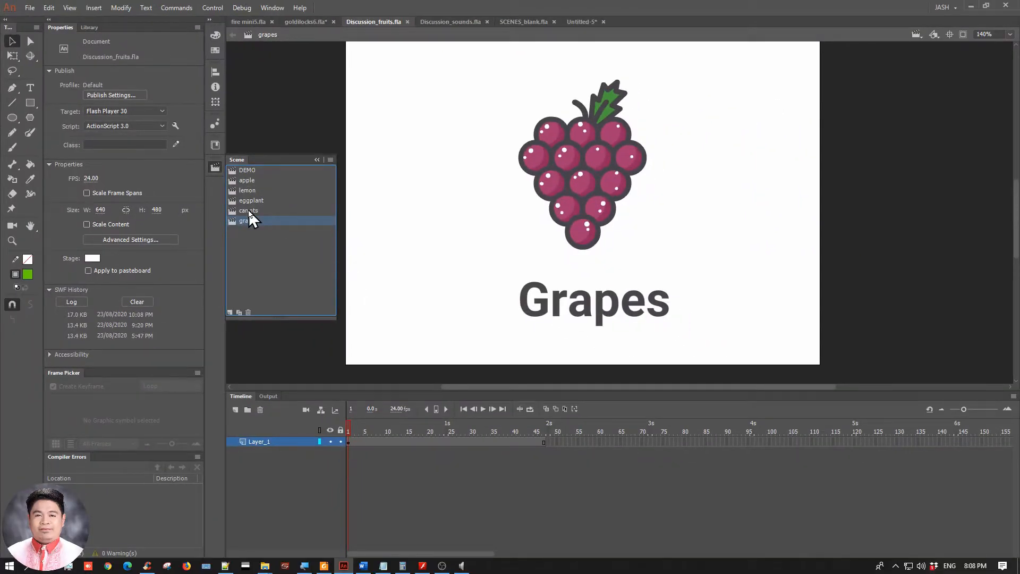
pyautogui.click(249, 210)
pyautogui.click(253, 201)
pyautogui.click(253, 190)
pyautogui.click(254, 180)
pyautogui.click(254, 172)
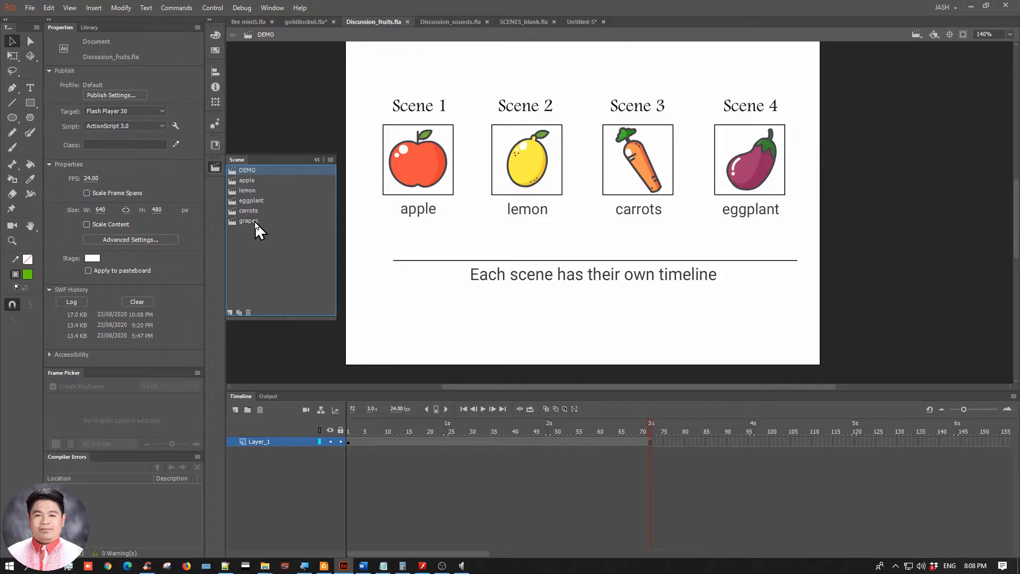
pyautogui.click(274, 112)
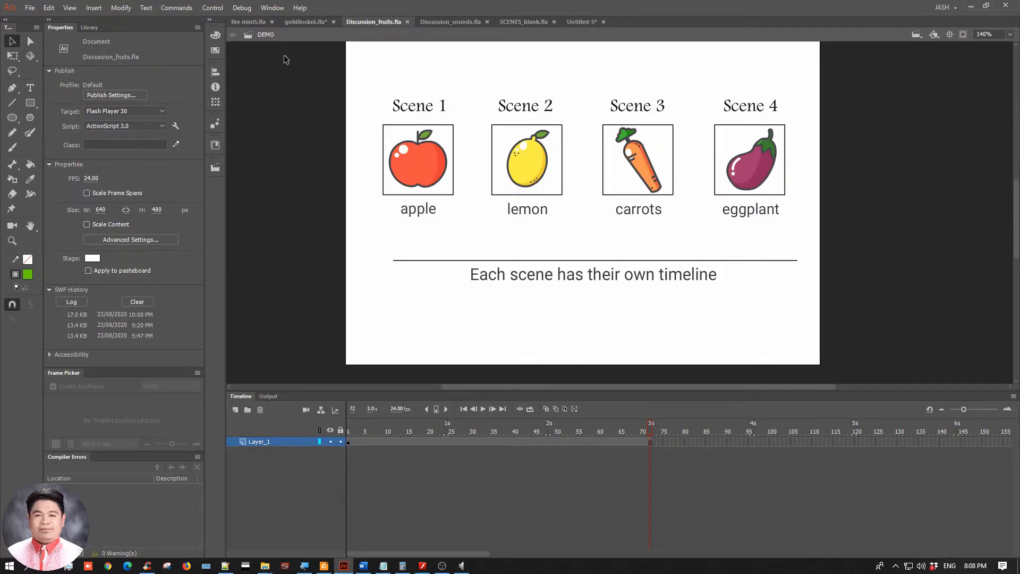
# Switch to fire mini5.fla, open Scene 2 and scrub its timeline to frame 53
pyautogui.click(246, 24)
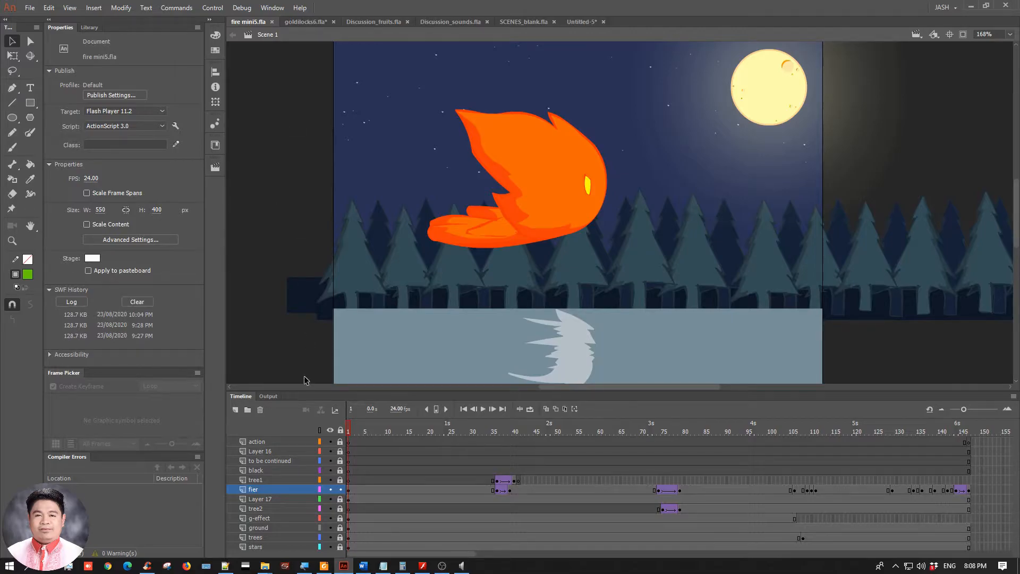
pyautogui.moveTo(871, 360)
pyautogui.mouseDown()
pyautogui.moveTo(865, 280)
pyautogui.moveTo(861, 406)
pyautogui.moveTo(858, 368)
pyautogui.mouseUp()
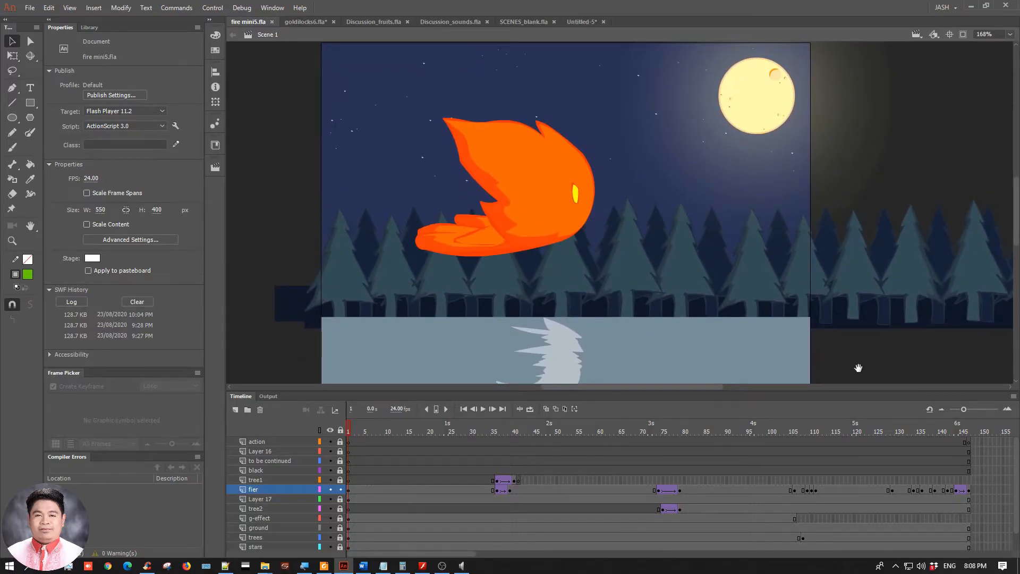
pyautogui.click(216, 168)
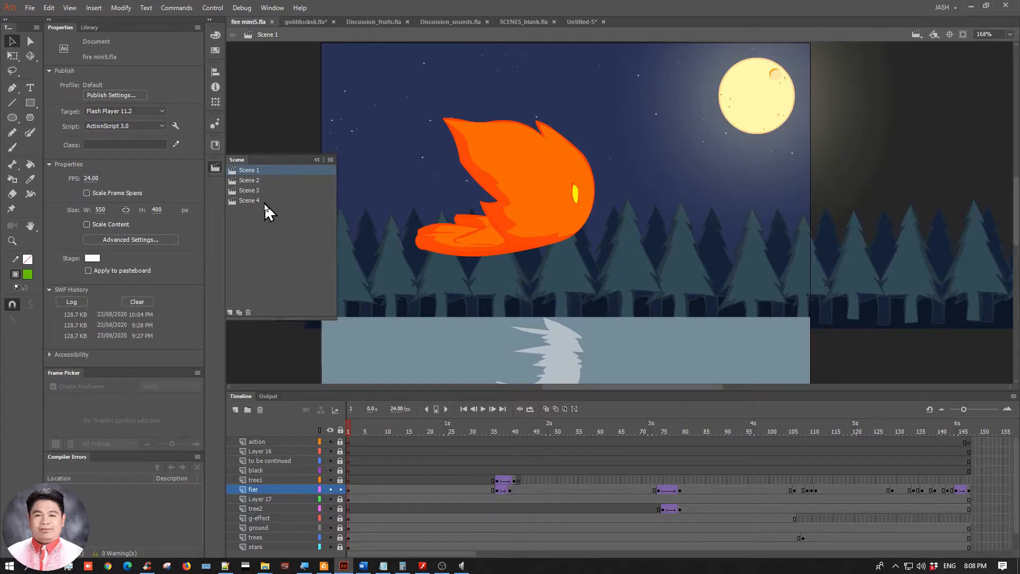
pyautogui.click(263, 181)
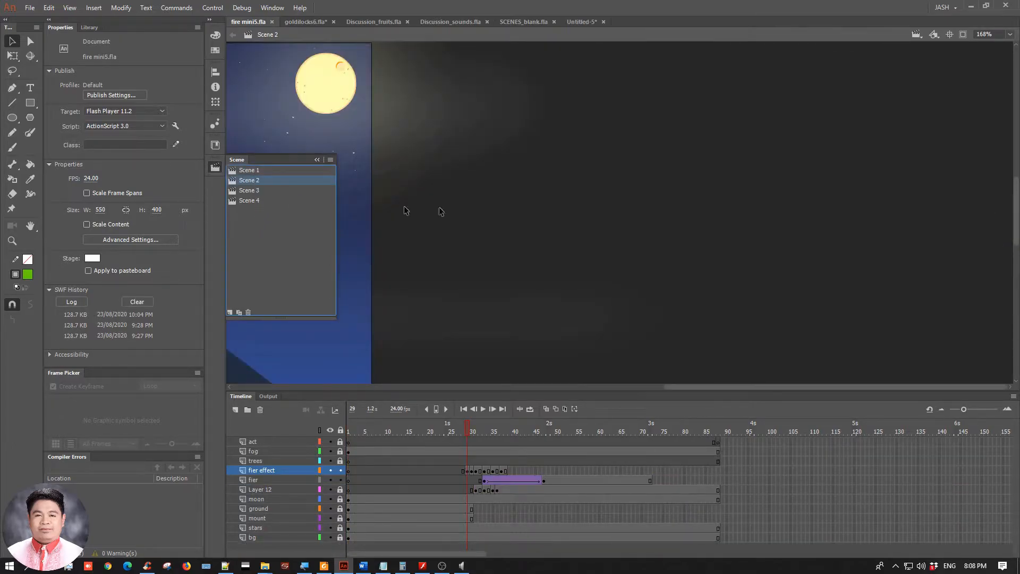
pyautogui.click(380, 205)
pyautogui.moveTo(378, 203); pyautogui.dragTo(797, 194)
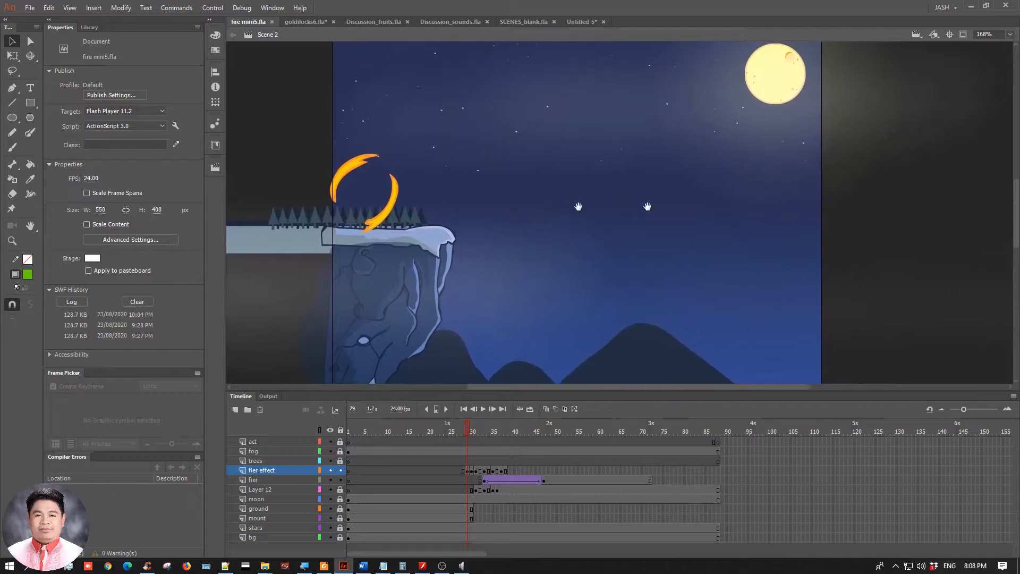
pyautogui.moveTo(349, 429); pyautogui.dragTo(569, 429)
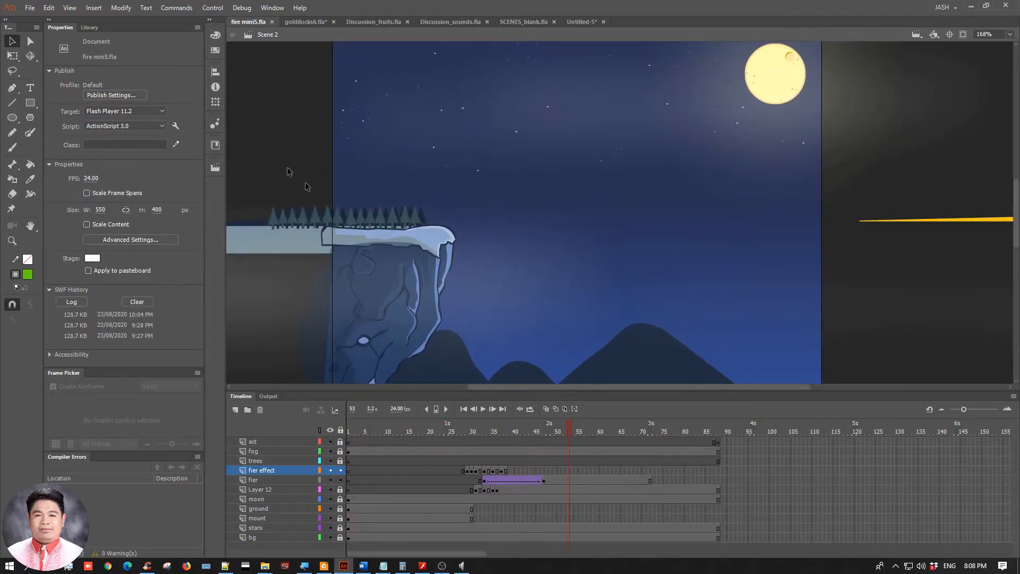
# View Scene 3 of the fire animation and collapse the Scene list
pyautogui.click(215, 168)
pyautogui.click(248, 192)
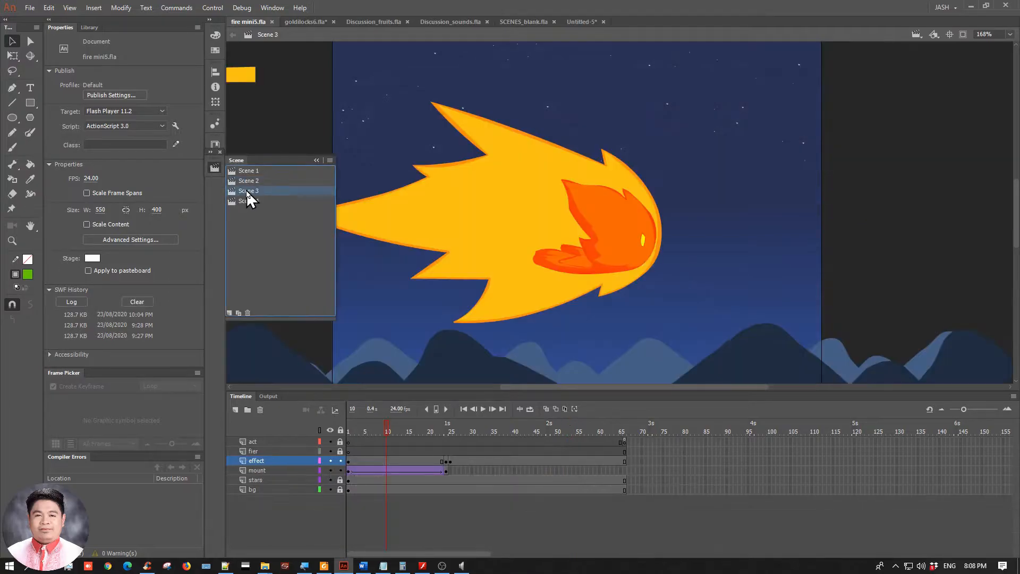
pyautogui.click(210, 156)
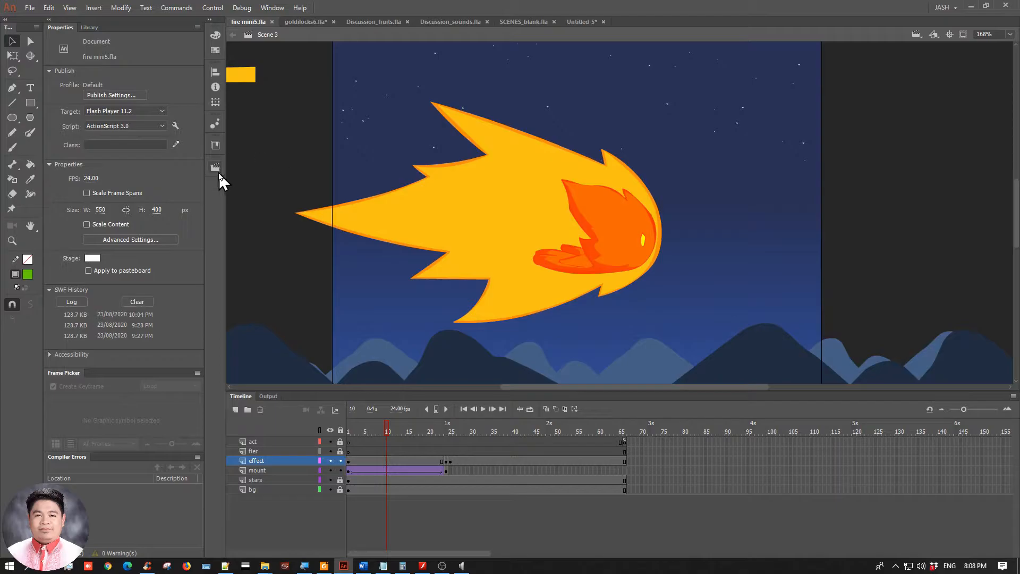
# Return to Scene 1 of the fire animation and play the whole file as a test movie
pyautogui.click(216, 168)
pyautogui.click(247, 170)
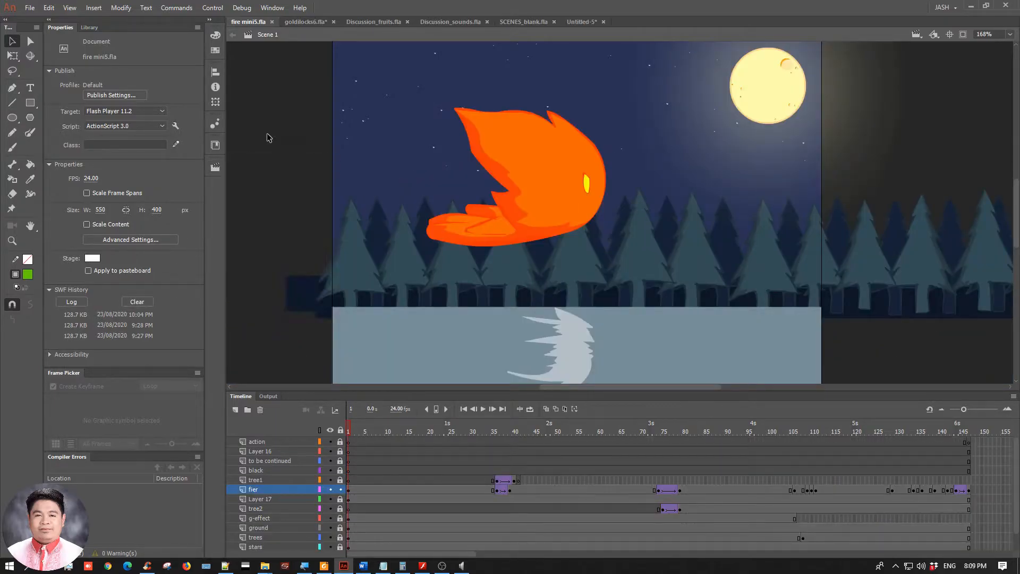
pyautogui.hotkey('ctrl', 'Return')
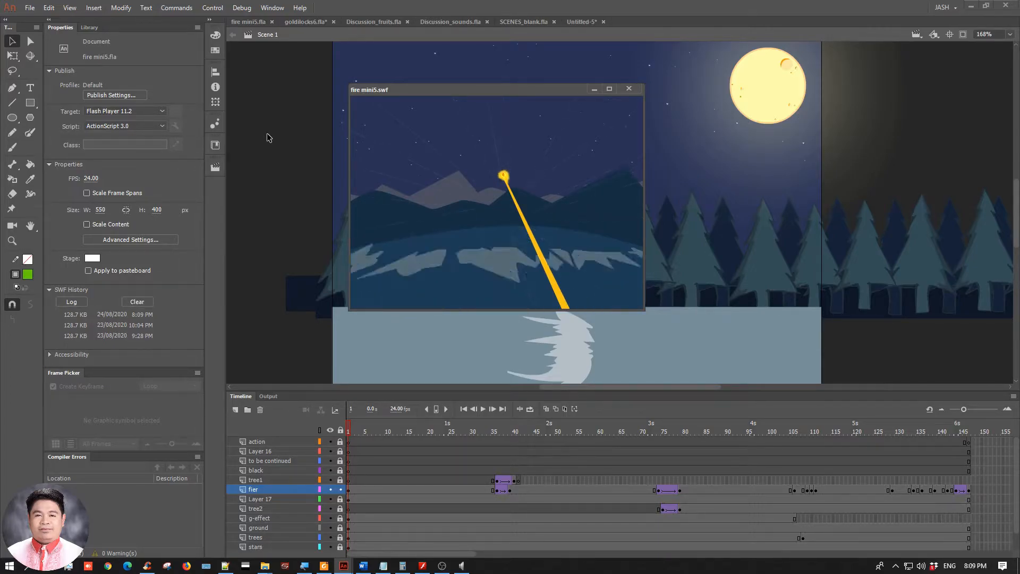
# Close the fire animation's test movie and bring up the title artwork of goldilocks6.fla
pyautogui.moveTo(508, 88); pyautogui.dragTo(438, 109)
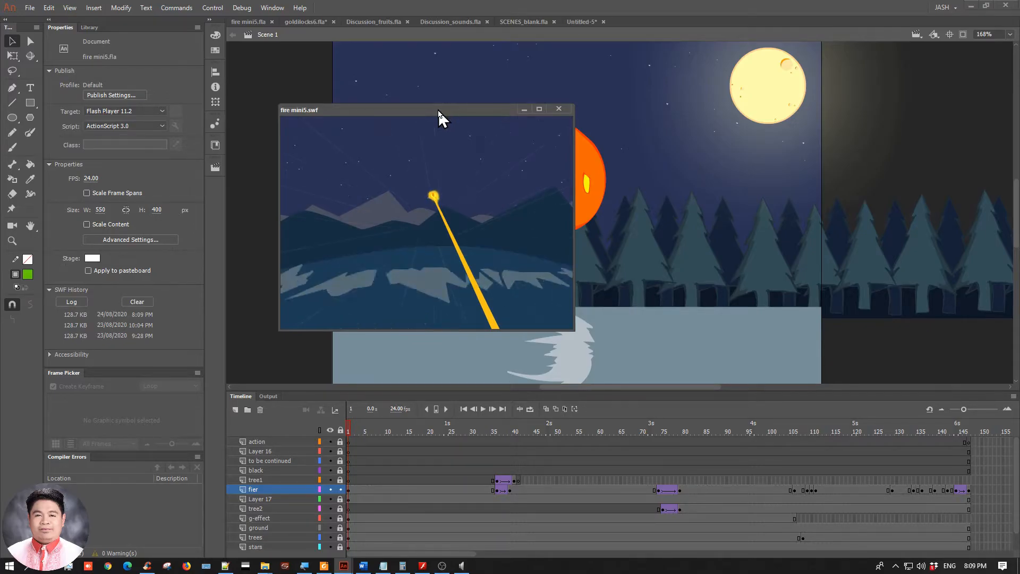
pyautogui.click(559, 108)
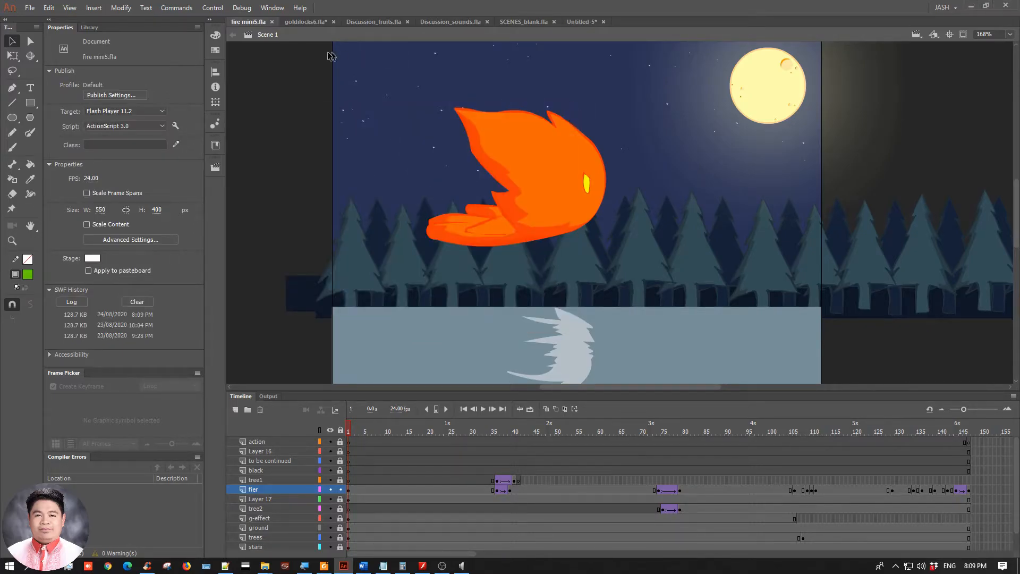
pyautogui.click(299, 21)
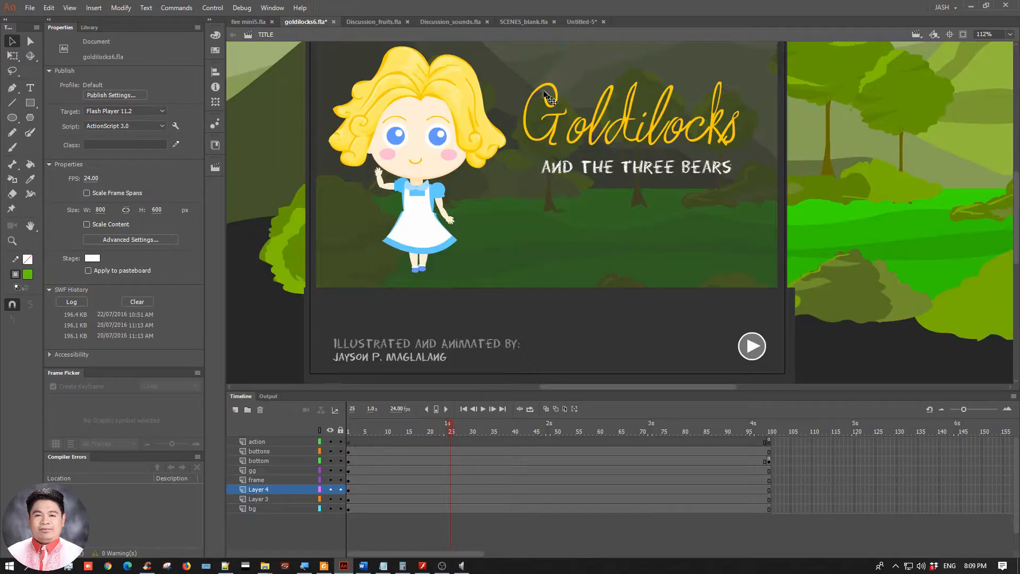
pyautogui.moveTo(291, 129); pyautogui.dragTo(295, 136)
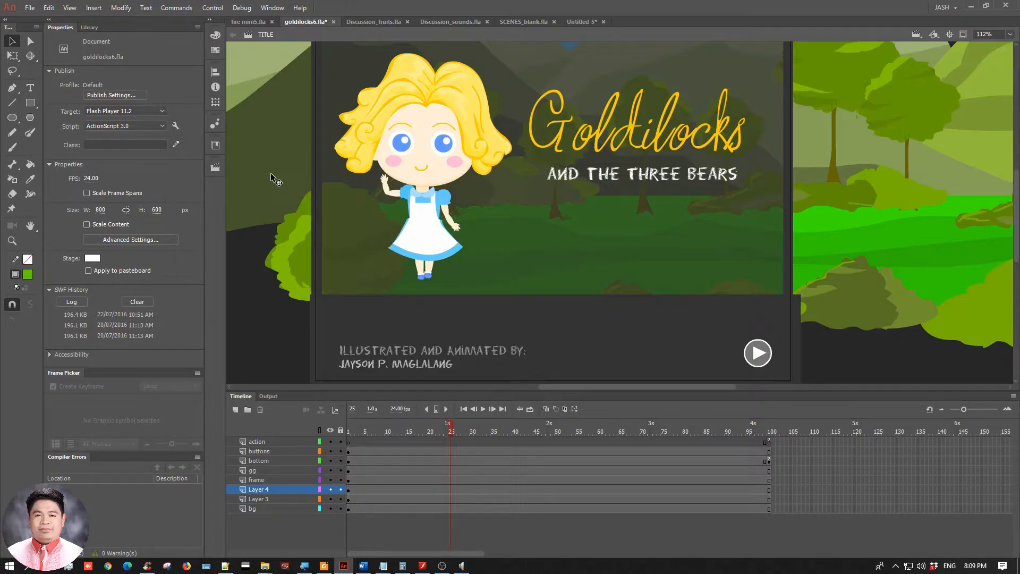
# View Scene 3 and Scene 1 of the Goldilocks file, return to TITLE and collapse the Scene list
pyautogui.click(215, 168)
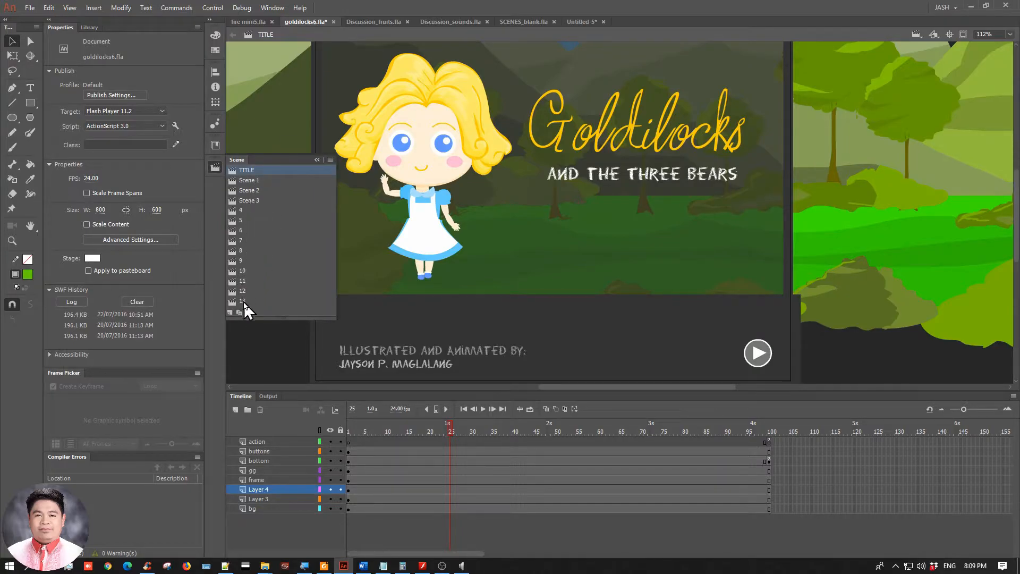
pyautogui.click(245, 200)
pyautogui.click(248, 180)
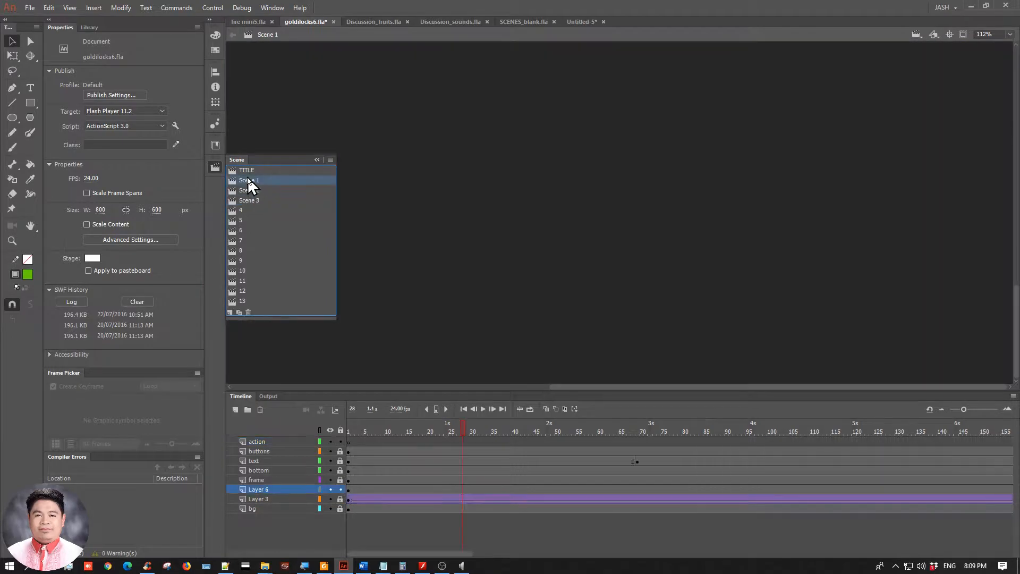
pyautogui.click(253, 171)
pyautogui.click(435, 204)
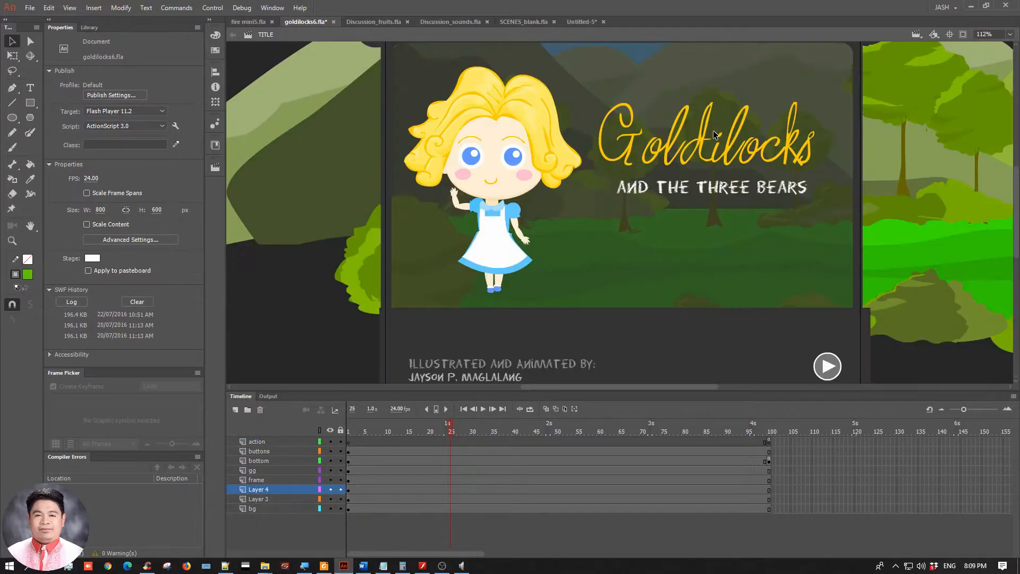
# View scene 6 with the chairs, collapse the Scene list and centre the artwork
pyautogui.click(217, 167)
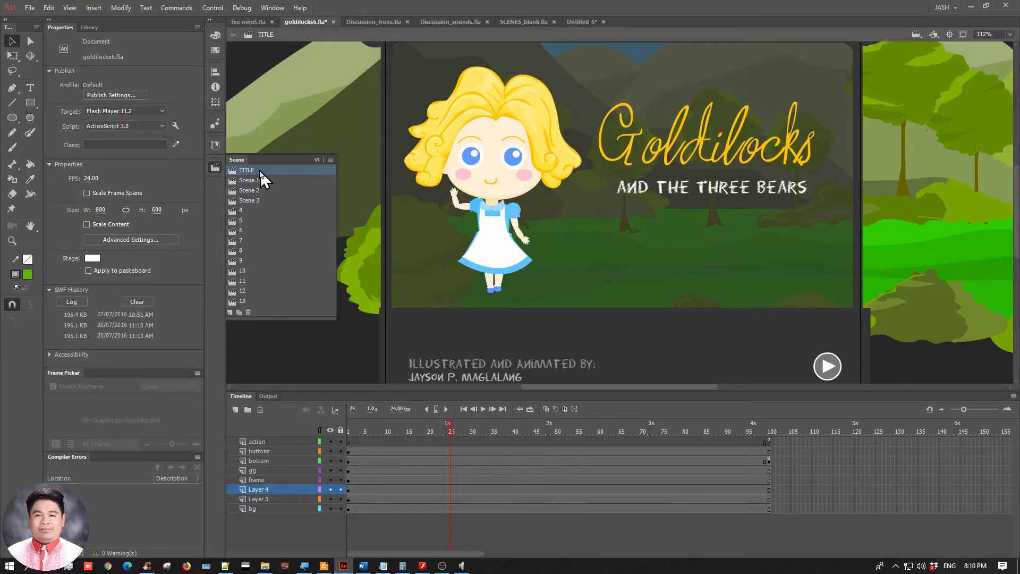
pyautogui.click(239, 230)
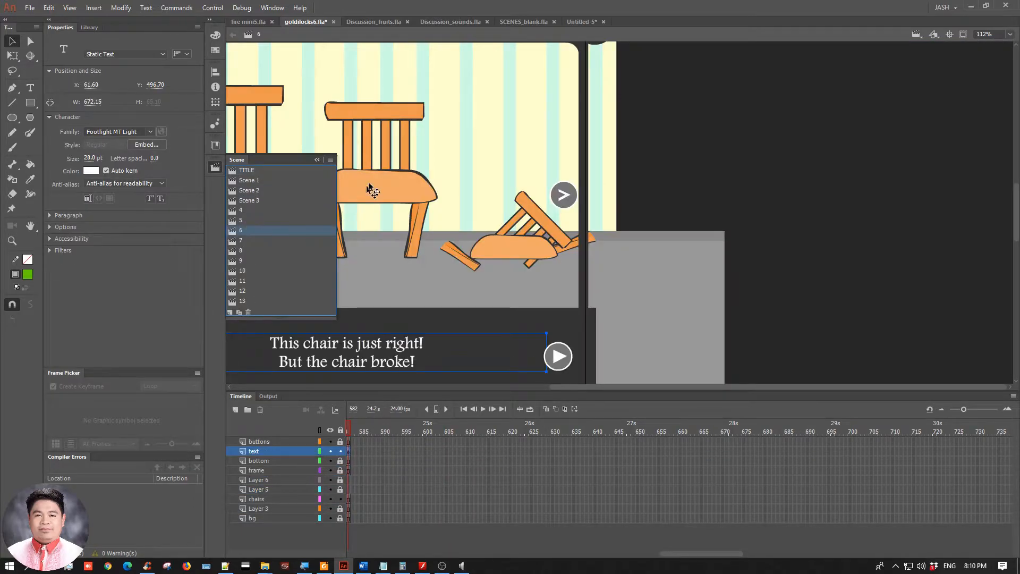
pyautogui.click(426, 136)
pyautogui.moveTo(336, 143); pyautogui.dragTo(389, 144)
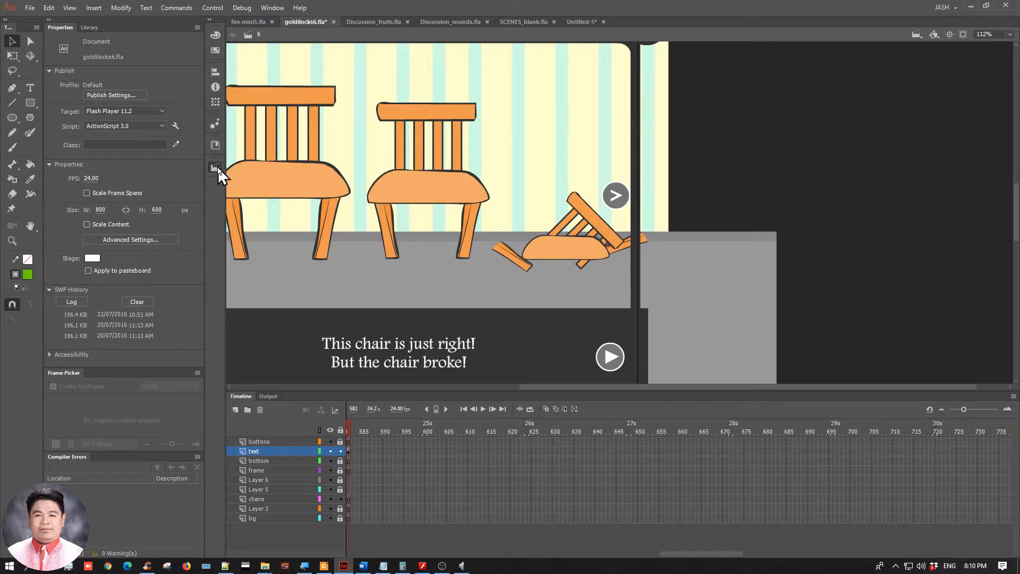
# Open Scene 1 of the Goldilocks file and collapse the Scene list
pyautogui.click(216, 167)
pyautogui.click(250, 180)
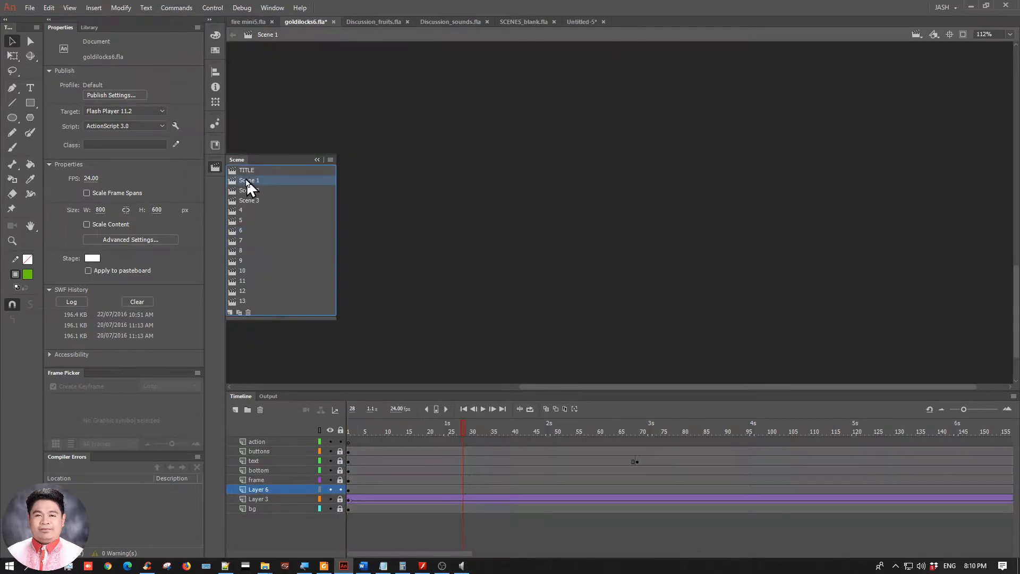
pyautogui.click(413, 152)
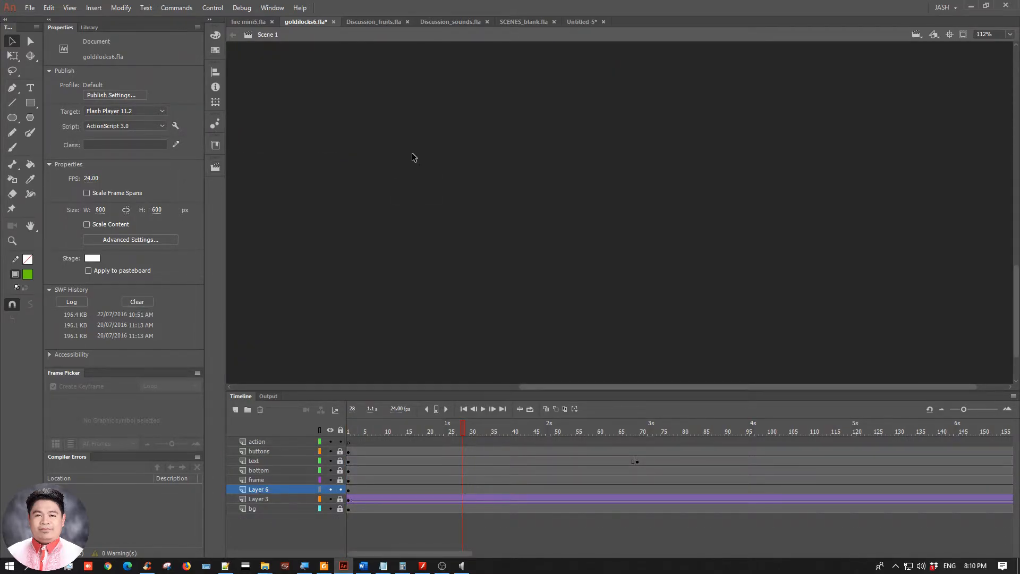
# Move Scene 1 below Scene 2 in the Goldilocks scene order and display the TITLE scene
pyautogui.click(215, 167)
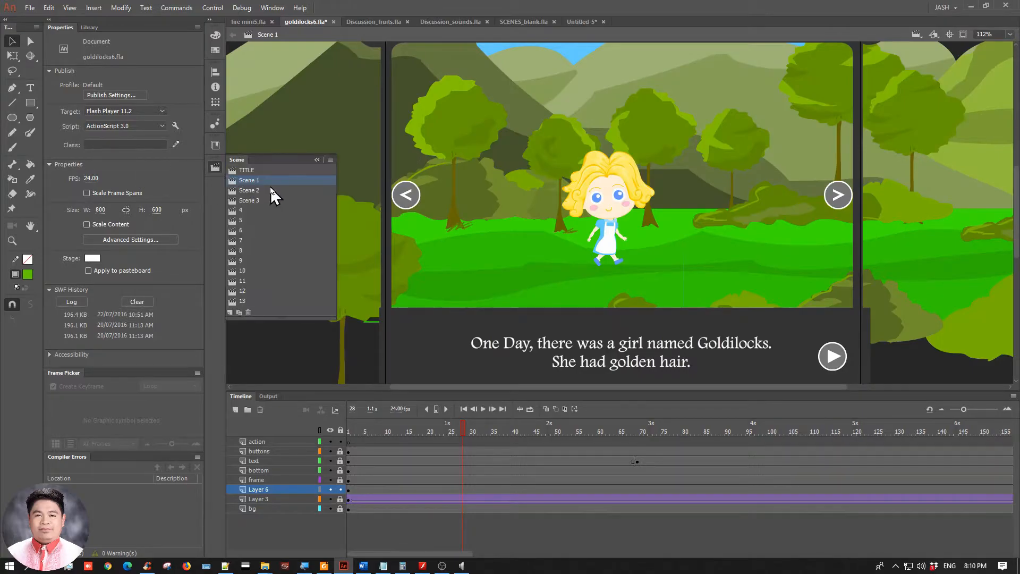
pyautogui.moveTo(251, 184); pyautogui.dragTo(255, 200)
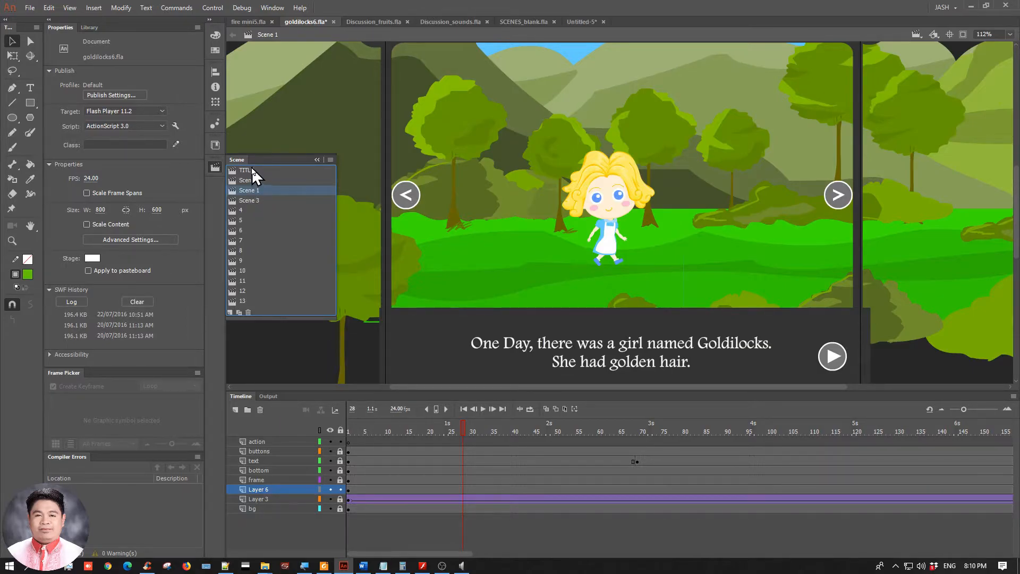
pyautogui.click(257, 171)
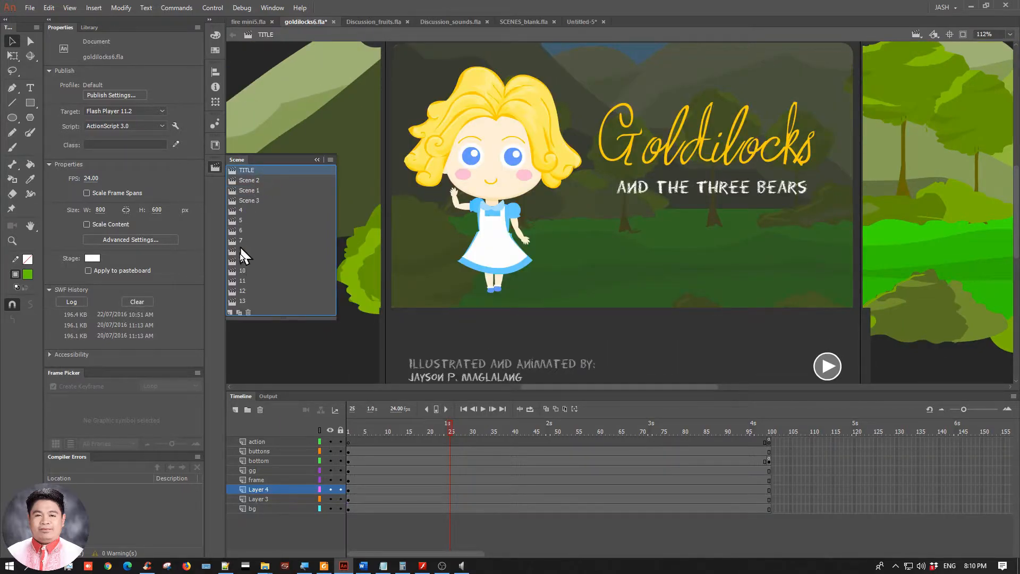
# Move Scene 1 back above Scene 2 and collapse the Scene list to show its stage
pyautogui.click(281, 190)
pyautogui.moveTo(249, 191); pyautogui.dragTo(250, 181)
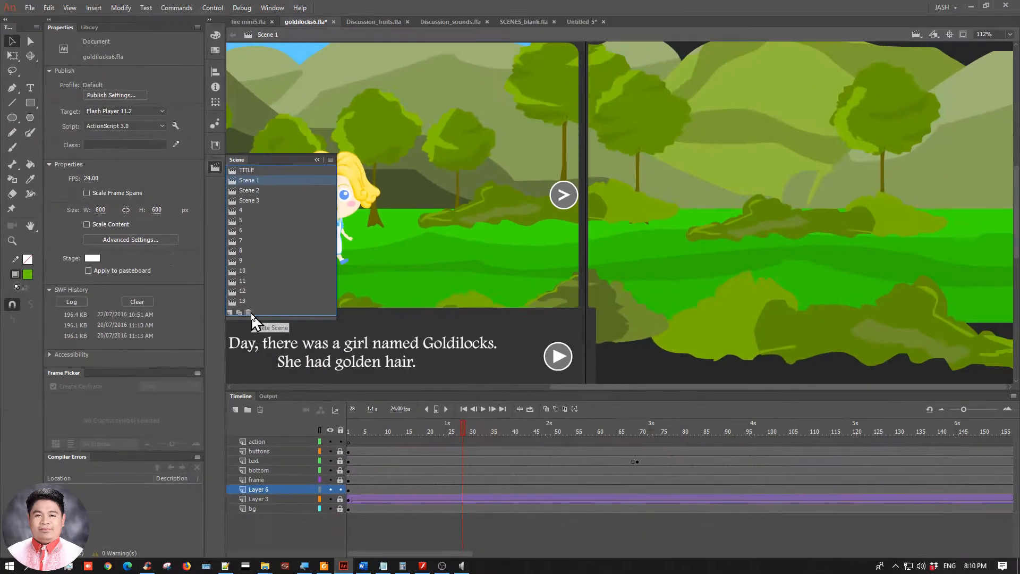
pyautogui.click(317, 160)
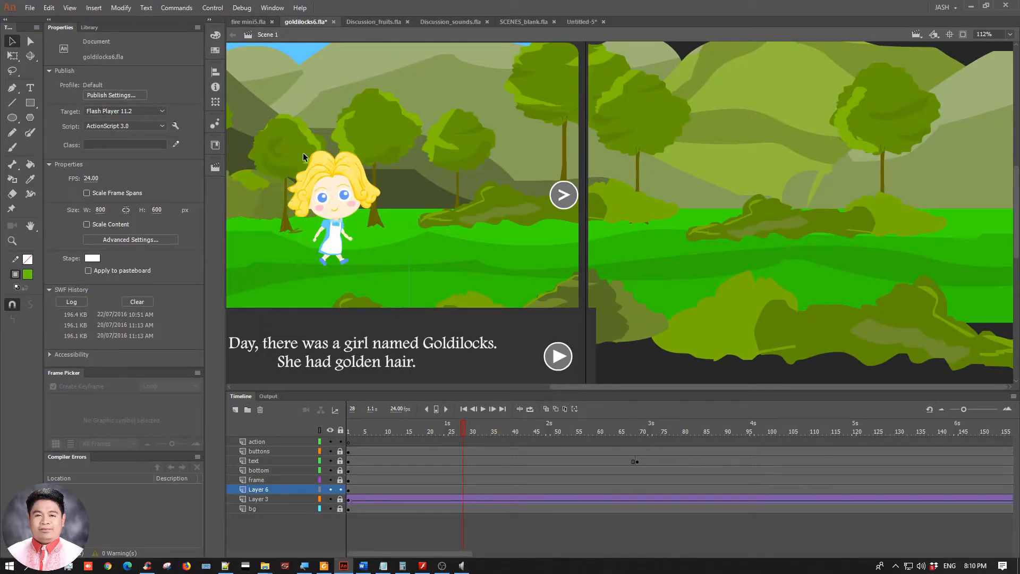
pyautogui.moveTo(297, 126); pyautogui.dragTo(464, 126)
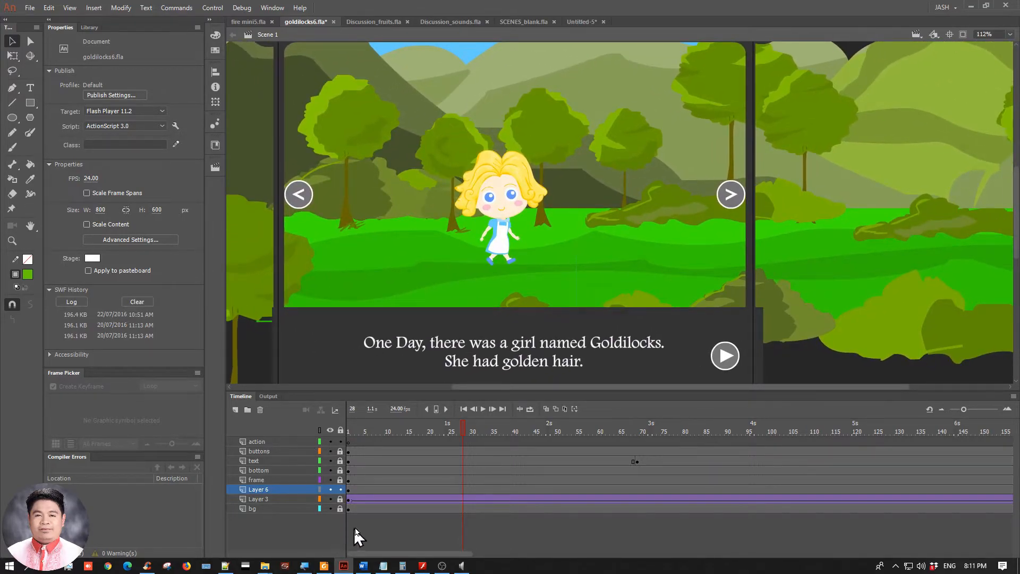
# Switch to the Goldilocks movie in Adobe Flash Player and start the story from its title screen
pyautogui.click(423, 566)
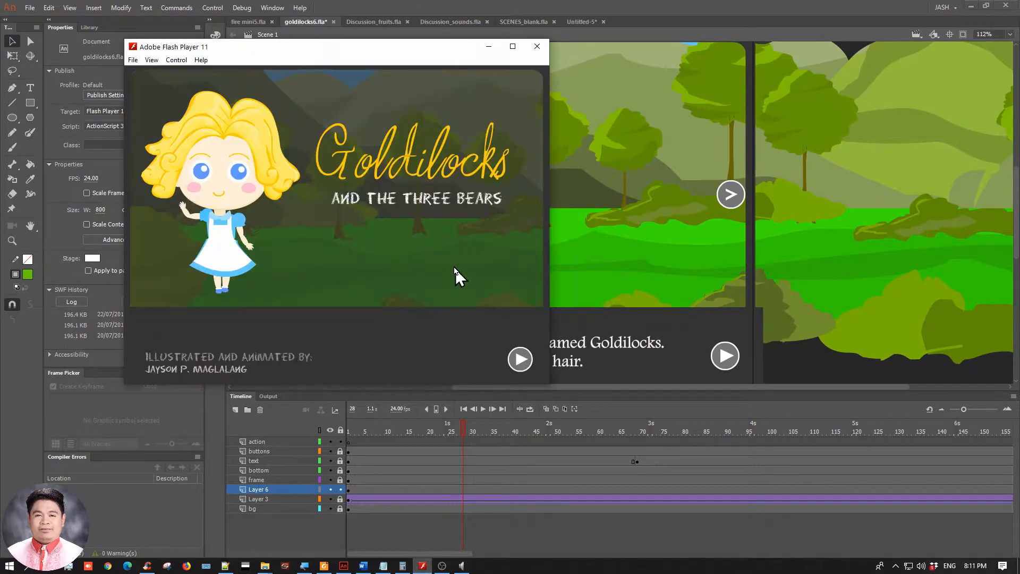
pyautogui.moveTo(312, 57); pyautogui.dragTo(412, 80)
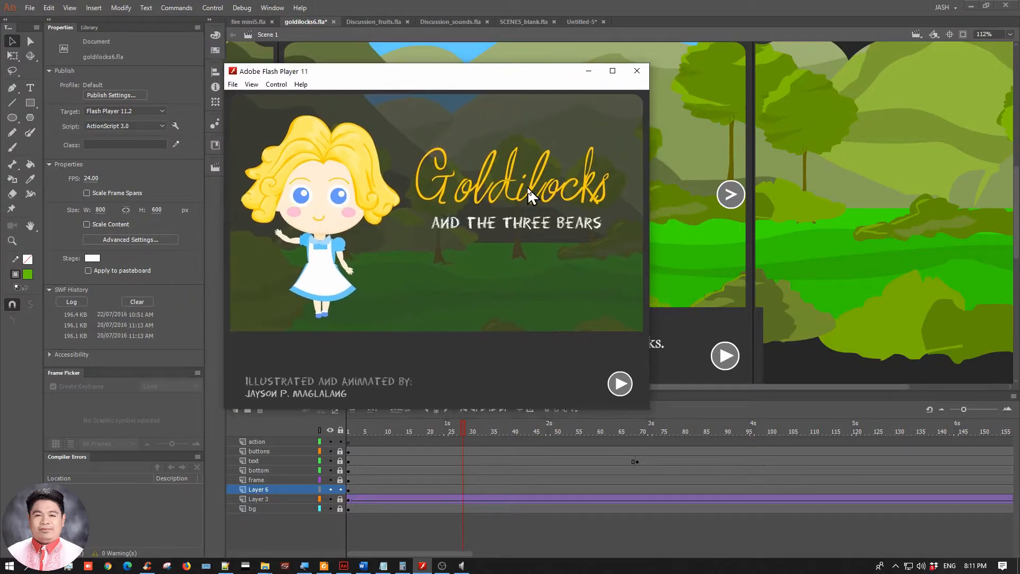
pyautogui.click(627, 381)
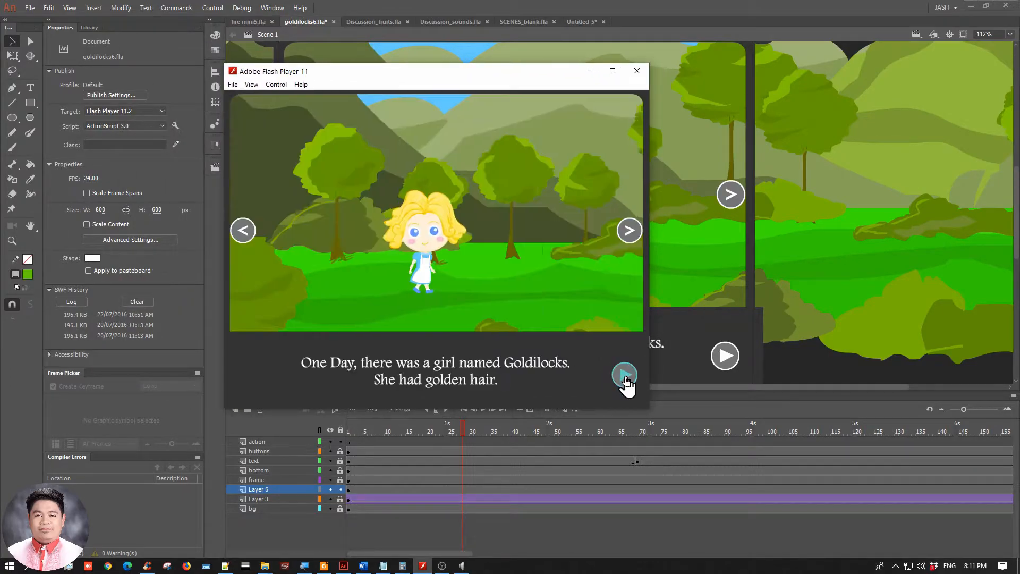
# Page forward through the Goldilocks story's scenes to The End screen in the player
pyautogui.click(629, 230)
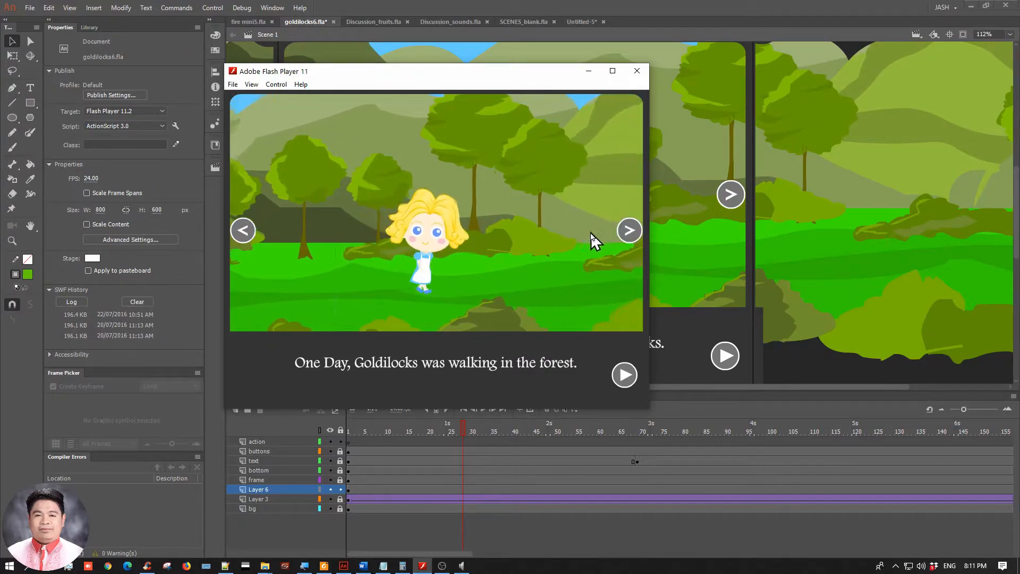
pyautogui.click(629, 232)
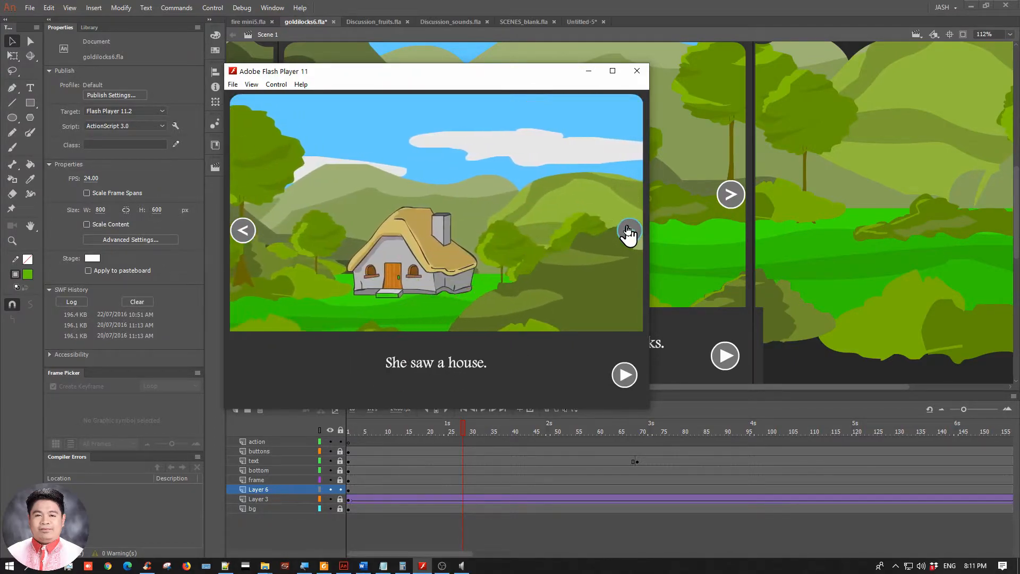
pyautogui.click(628, 232)
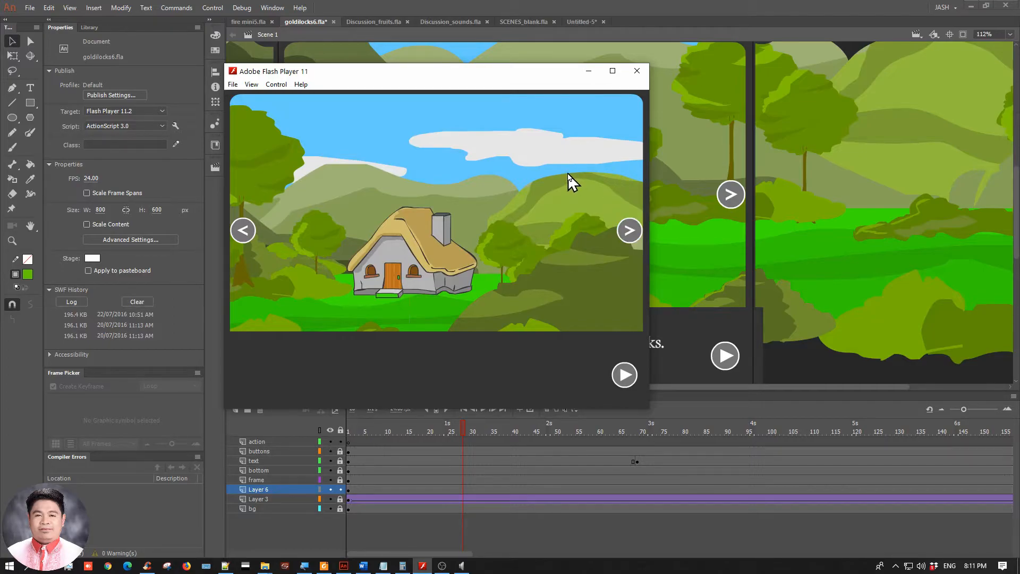
pyautogui.click(628, 232)
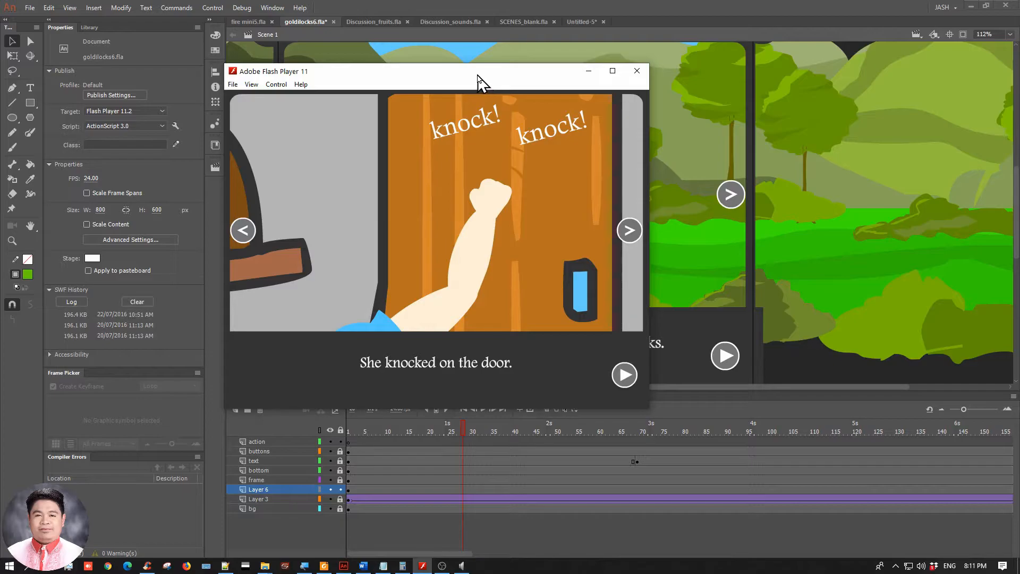
pyautogui.click(628, 232)
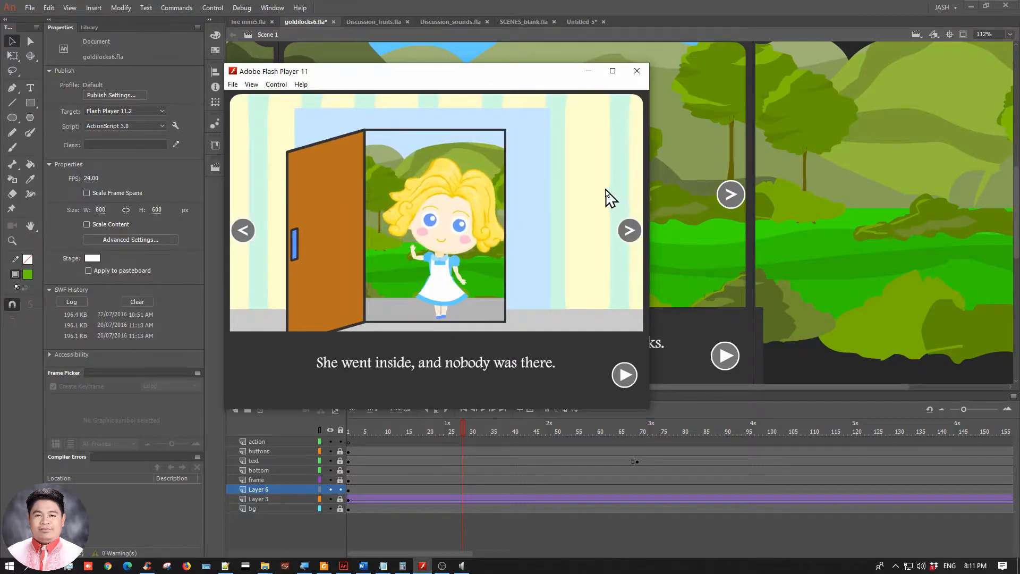
pyautogui.click(624, 231)
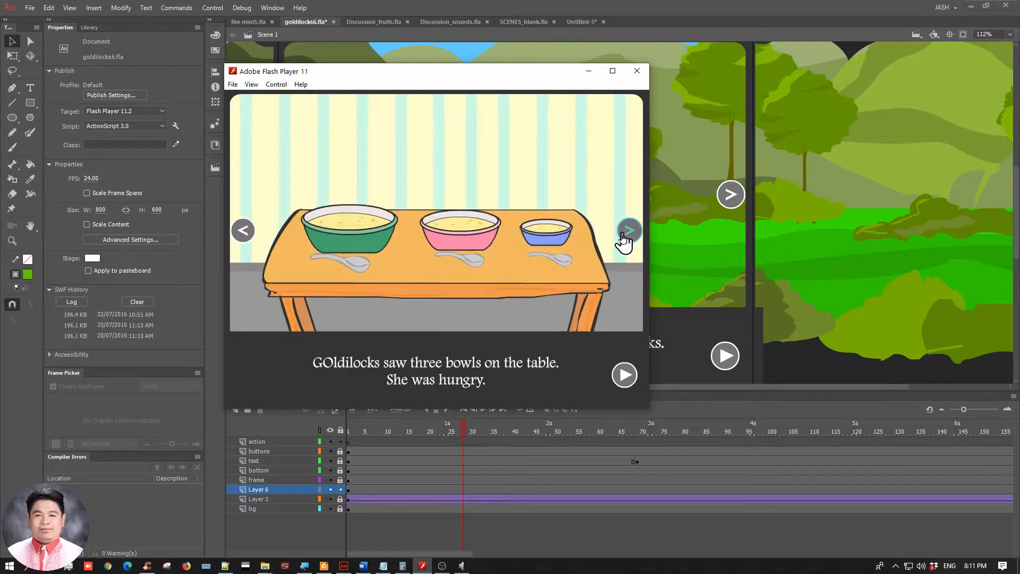
pyautogui.click(629, 236)
pyautogui.click(630, 243)
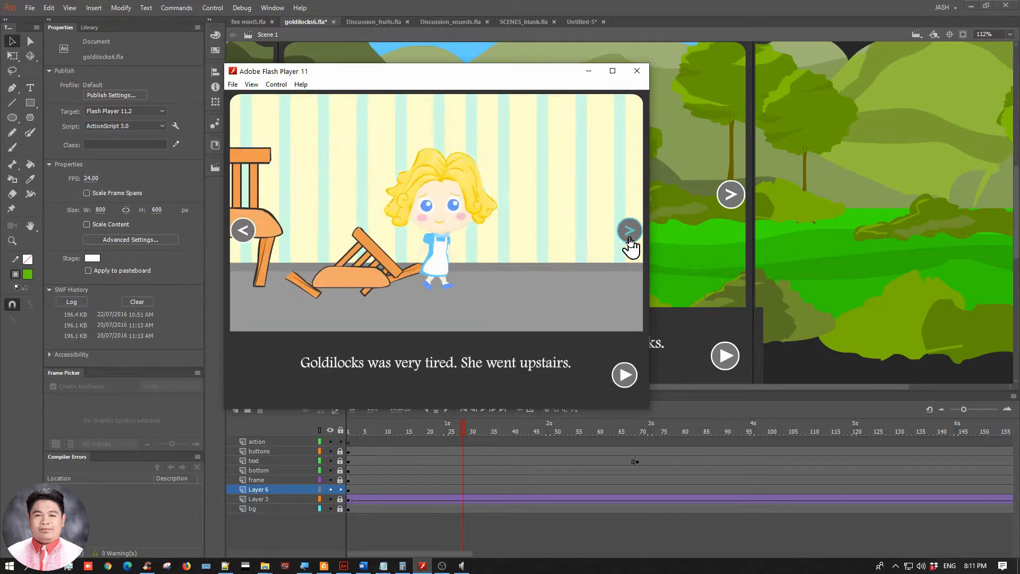
pyautogui.click(630, 243)
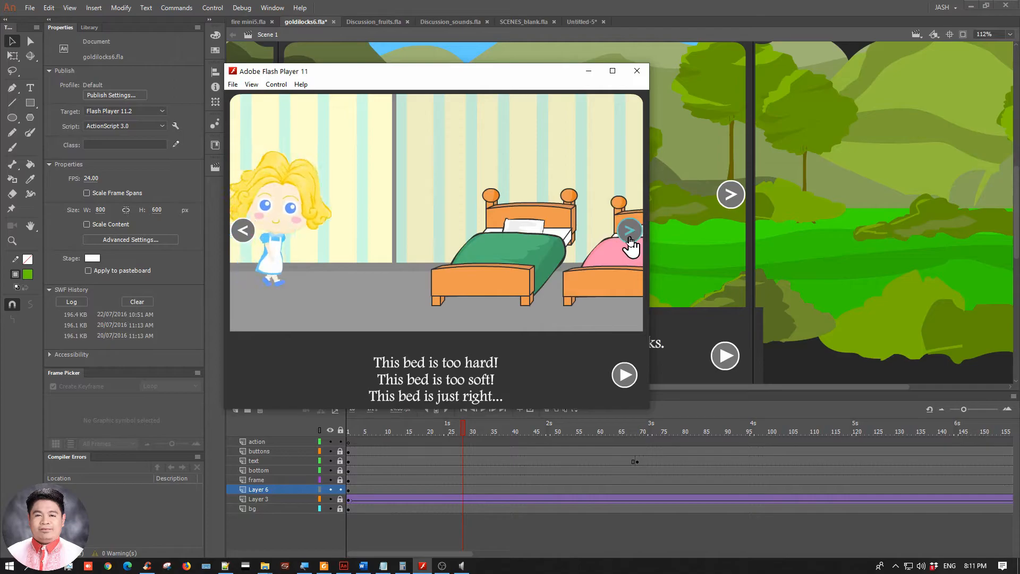
pyautogui.click(630, 243)
pyautogui.click(630, 244)
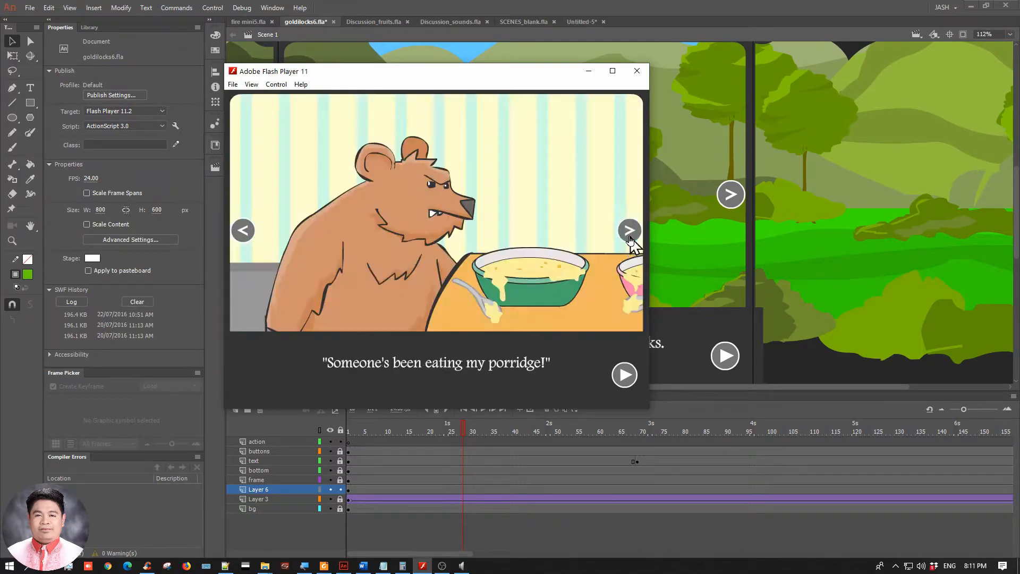
pyautogui.click(630, 243)
pyautogui.click(630, 243)
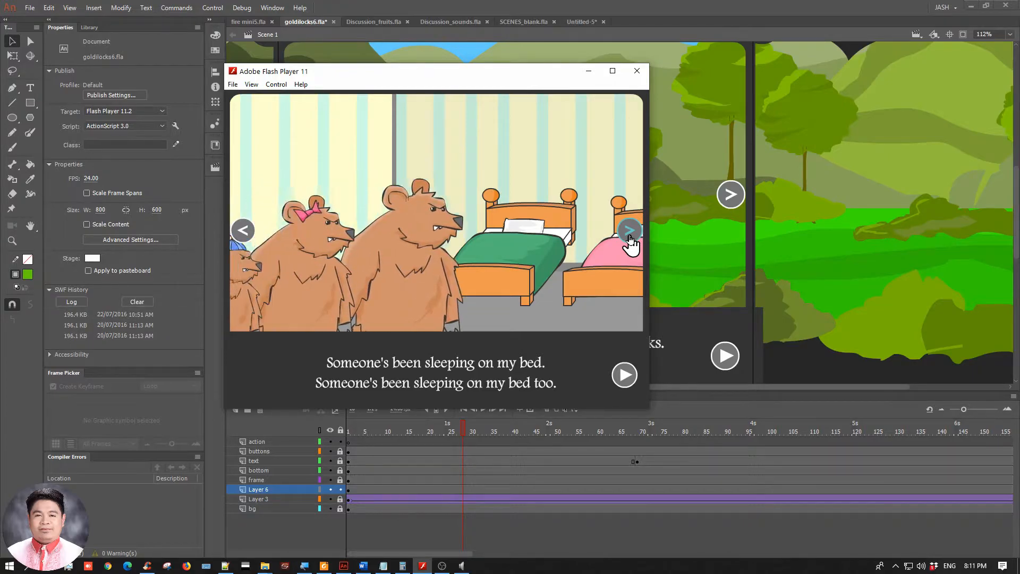
pyautogui.click(630, 243)
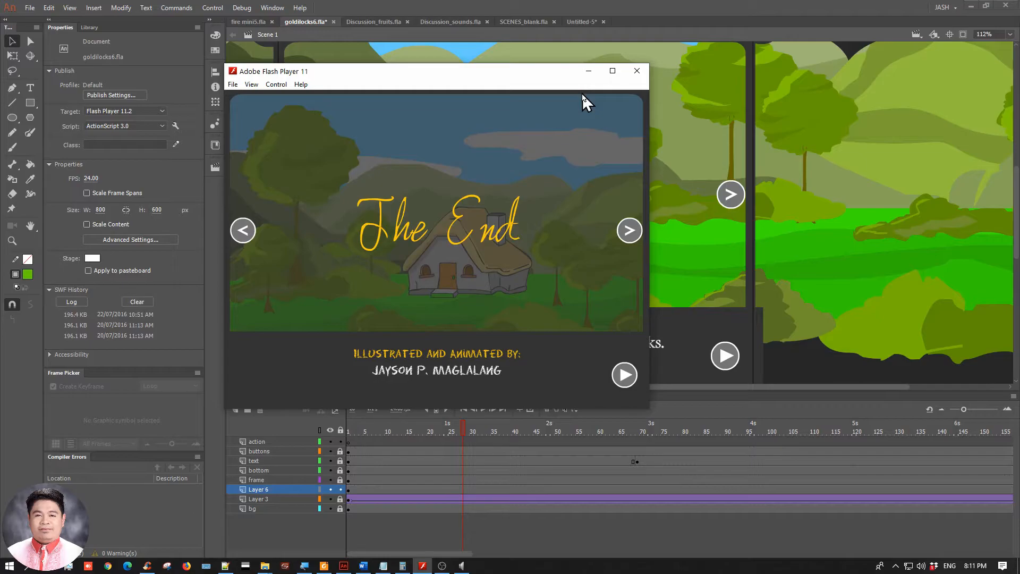
pyautogui.moveTo(456, 72); pyautogui.dragTo(492, 66)
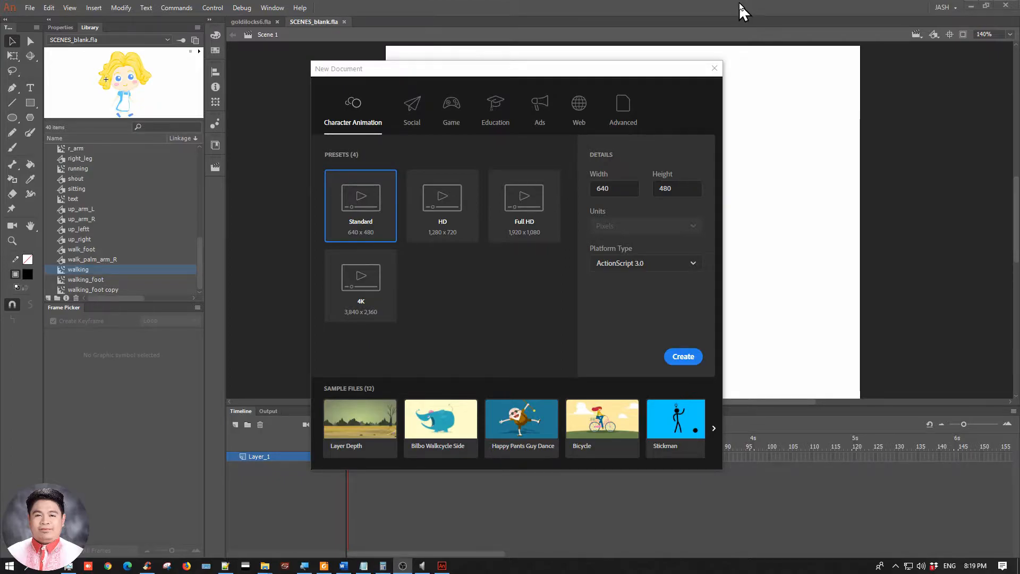
# Examine the platform type options for a new document, keep ActionScript 3.0 and close the dialog without creating one
pyautogui.moveTo(555, 67); pyautogui.dragTo(561, 69)
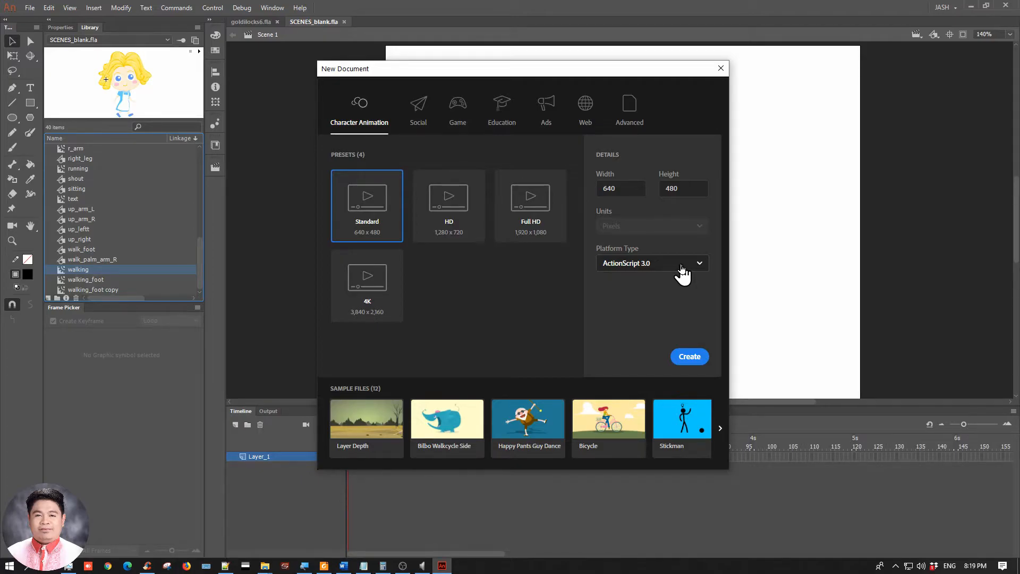
pyautogui.click(682, 266)
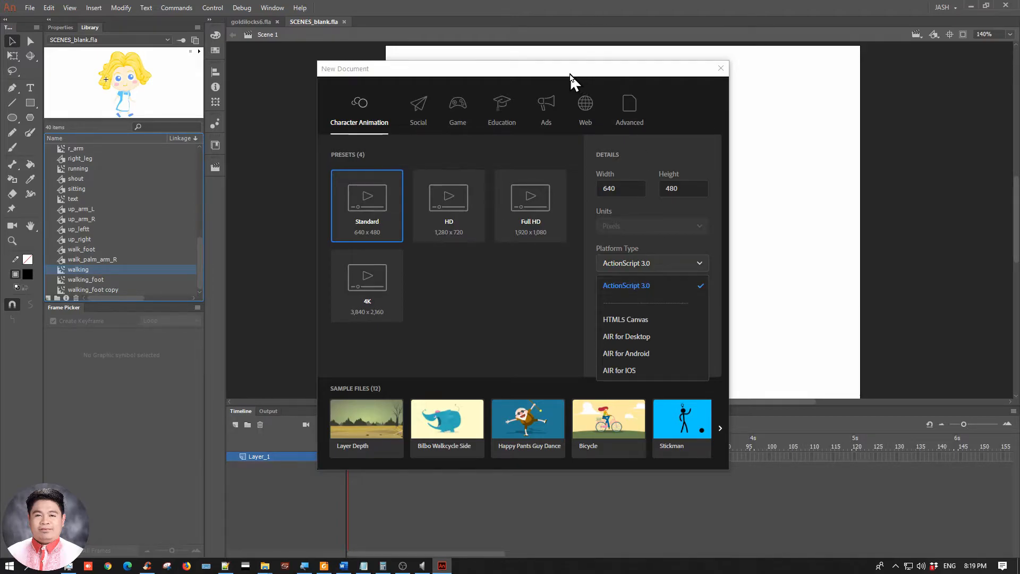
pyautogui.moveTo(558, 75); pyautogui.dragTo(545, 70)
pyautogui.click(537, 314)
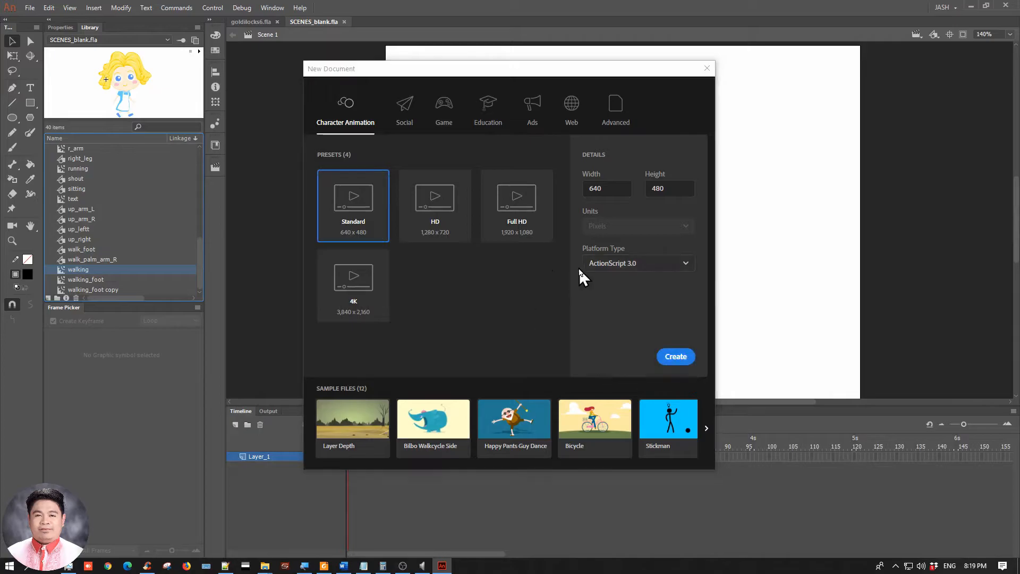
pyautogui.click(707, 69)
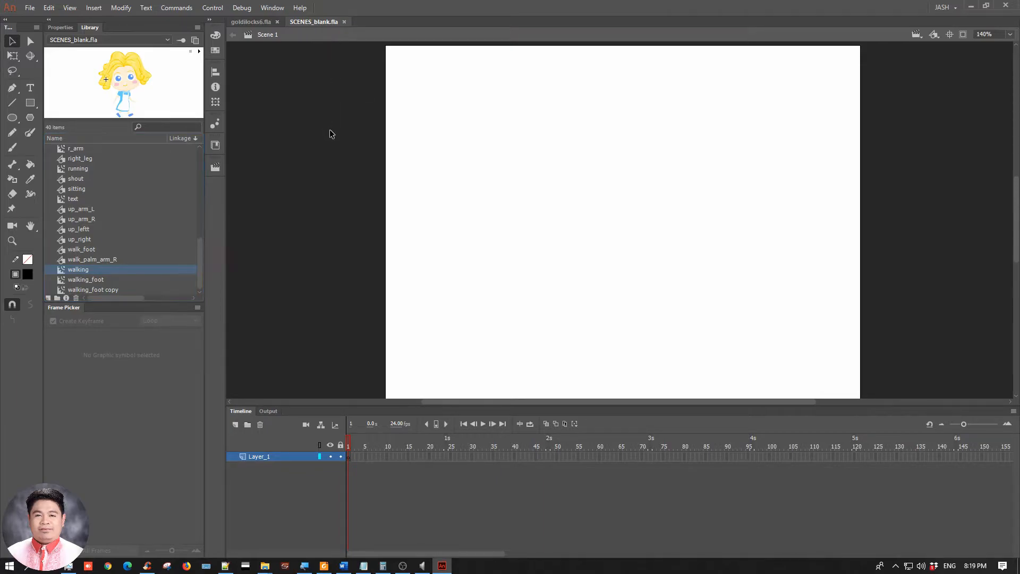
# Browse the previews of the symbols in the SCENES_blank.fla library and briefly view the goldilocks6.fla document
pyautogui.click(87, 188)
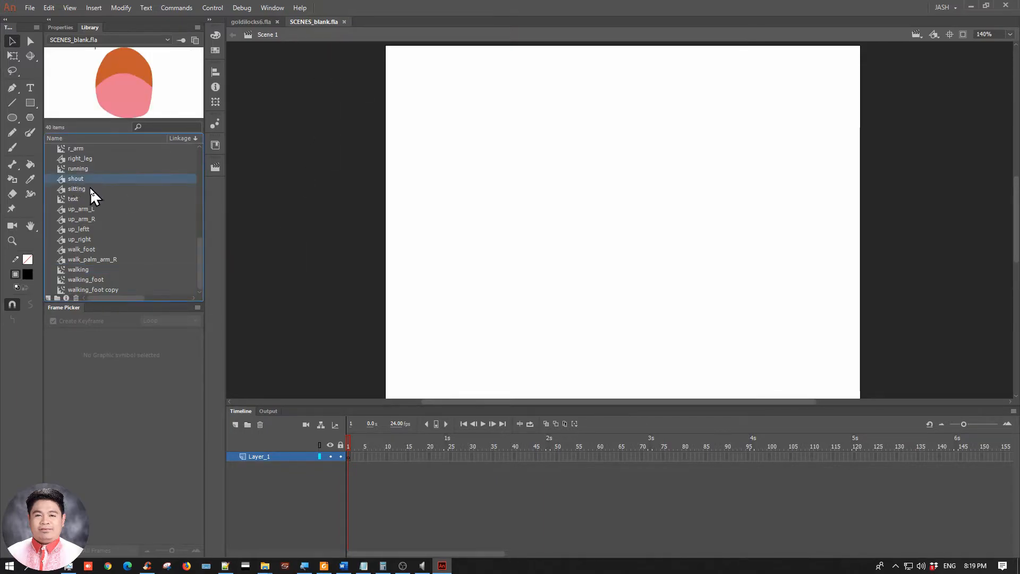
pyautogui.press('Down')
pyautogui.press('Down')
pyautogui.press('Down')
pyautogui.press('Down')
pyautogui.press('Down')
pyautogui.press('Down')
pyautogui.press('Down')
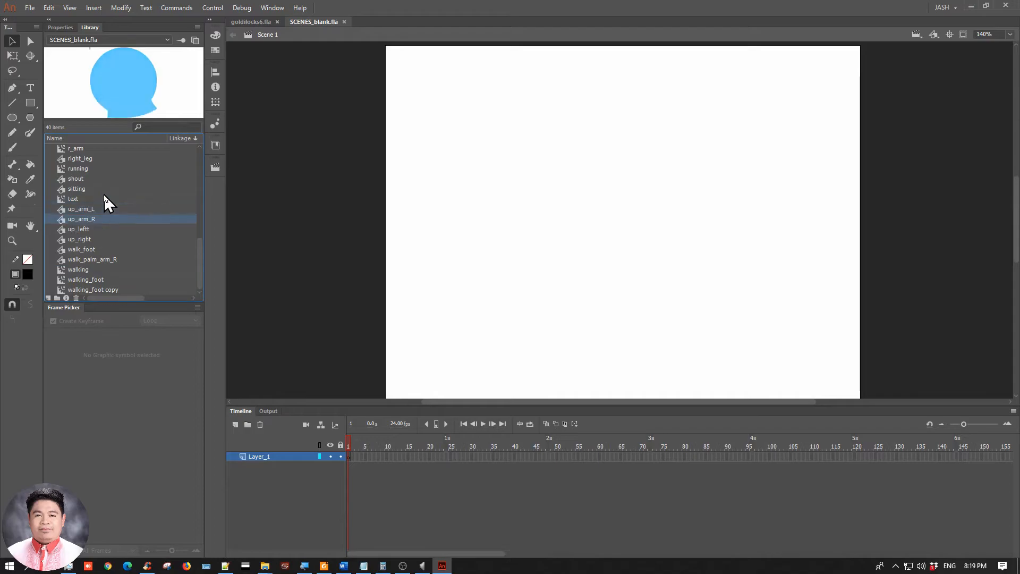
pyautogui.press('Down')
pyautogui.press('Down')
pyautogui.press('Down')
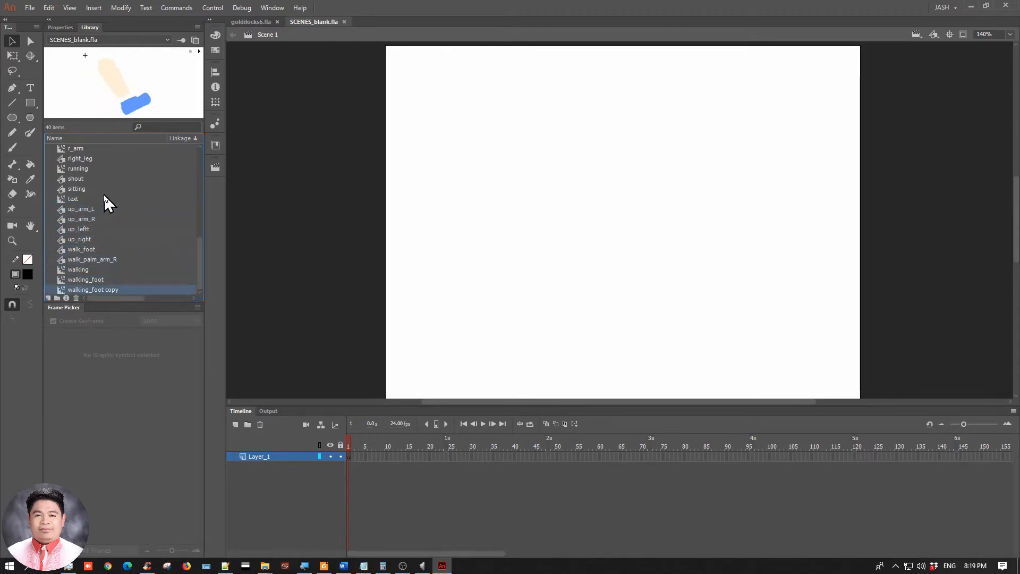
pyautogui.press('Up')
pyautogui.press('Up')
pyautogui.press('Up')
pyautogui.press('Up')
pyautogui.press('Up')
pyautogui.press('Up')
pyautogui.press('Up')
pyautogui.press('Up')
pyautogui.press('Up')
pyautogui.press('Up')
pyautogui.press('Up')
pyautogui.press('Up')
pyautogui.press('Up')
pyautogui.press('Up')
pyautogui.press('Up')
pyautogui.press('Up')
pyautogui.press('Up')
pyautogui.press('Up')
pyautogui.press('Up')
pyautogui.press('Up')
pyautogui.press('Up')
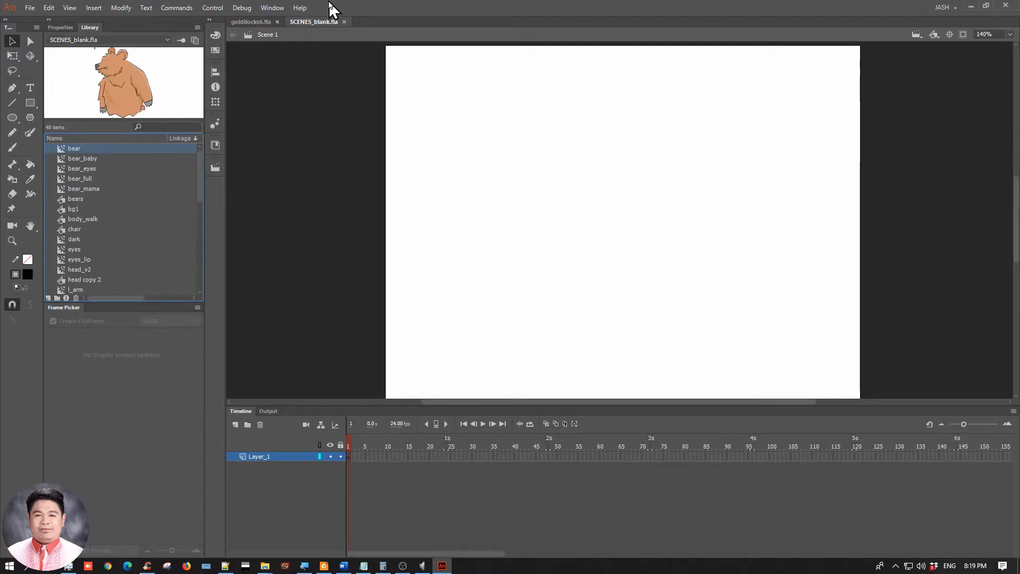
pyautogui.click(241, 21)
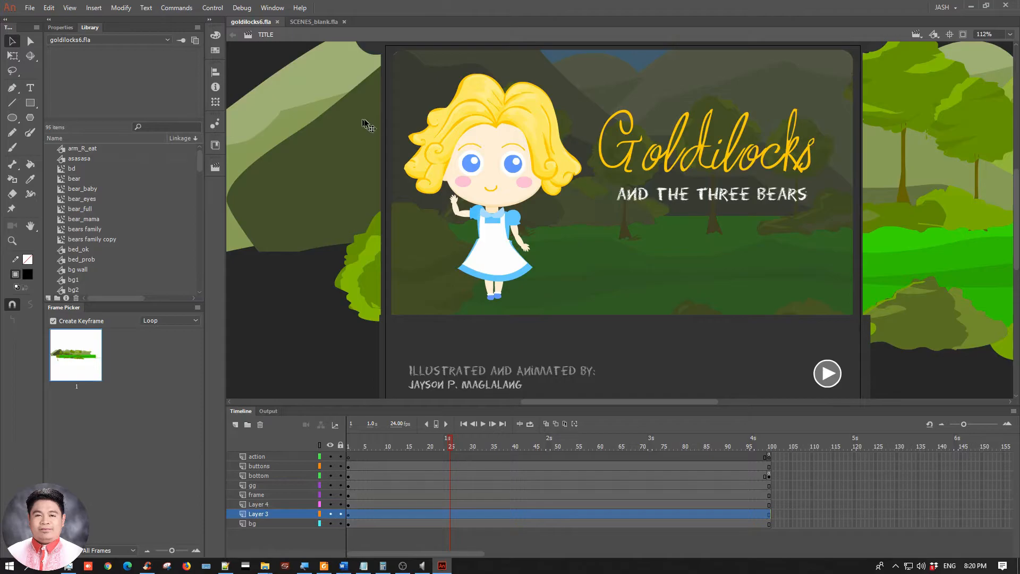
pyautogui.click(307, 21)
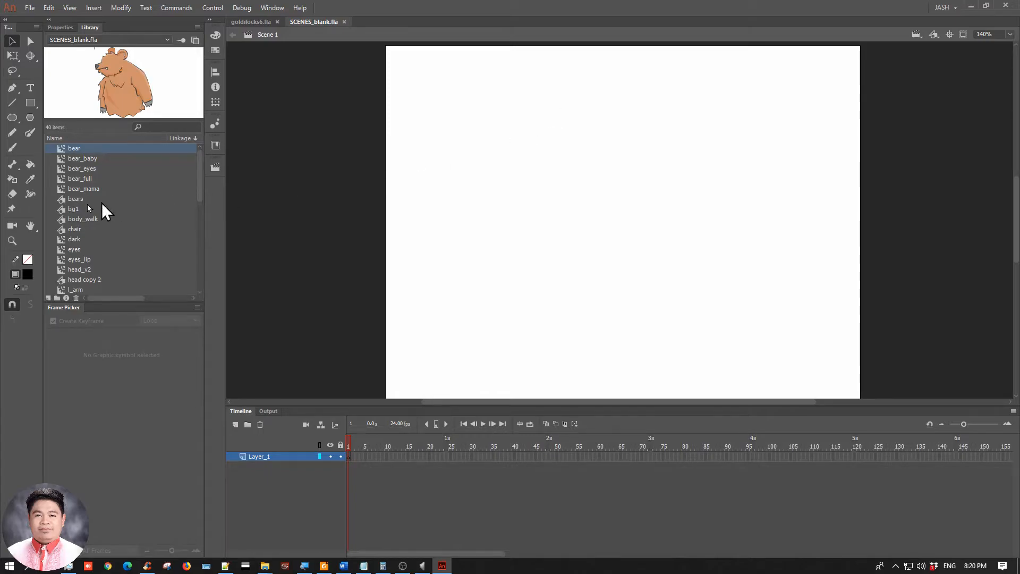
# Place the bg1 library symbol in Scene 1 and move it so its leftmost hills and trees cover the stage
pyautogui.click(74, 211)
pyautogui.moveTo(75, 215); pyautogui.dragTo(583, 187)
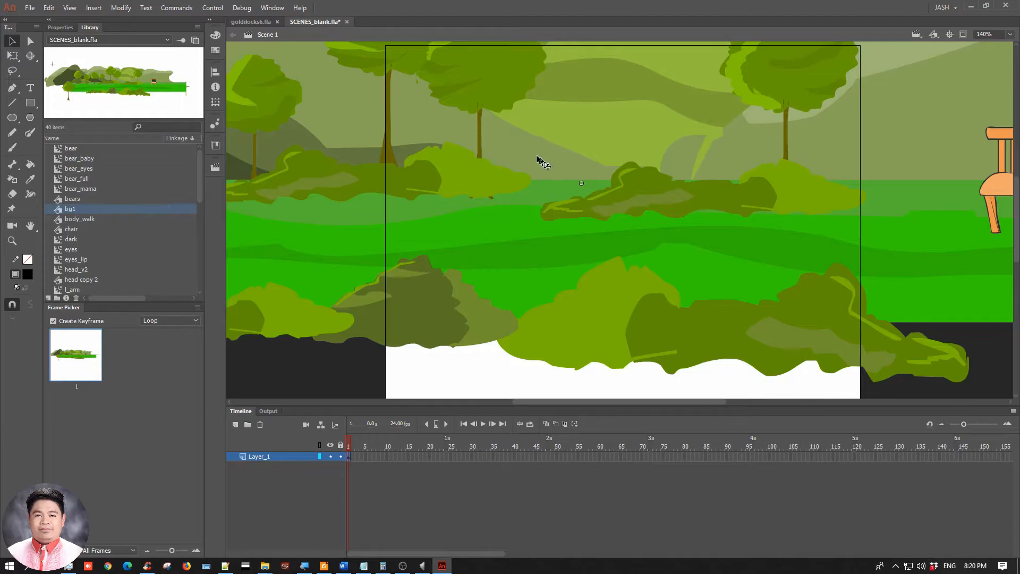
pyautogui.hotkey('ctrl', '-')
pyautogui.hotkey('ctrl', '-')
pyautogui.moveTo(445, 174); pyautogui.dragTo(612, 211)
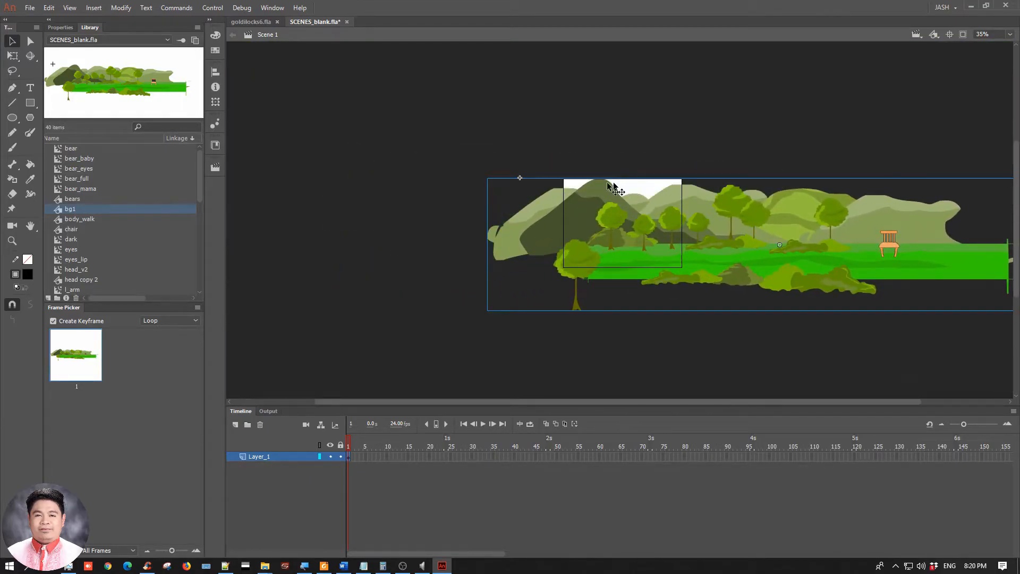
# Nudge the bg1 background slightly upward to refine its placement over the stage, then deselect it
pyautogui.press('q')
pyautogui.moveTo(684, 124); pyautogui.dragTo(593, 127)
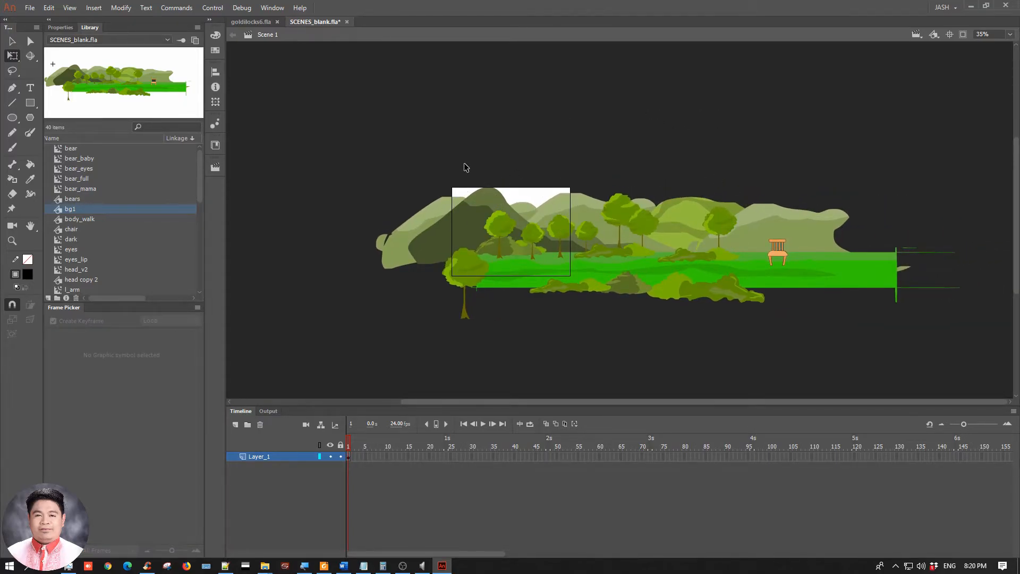
pyautogui.click(588, 223)
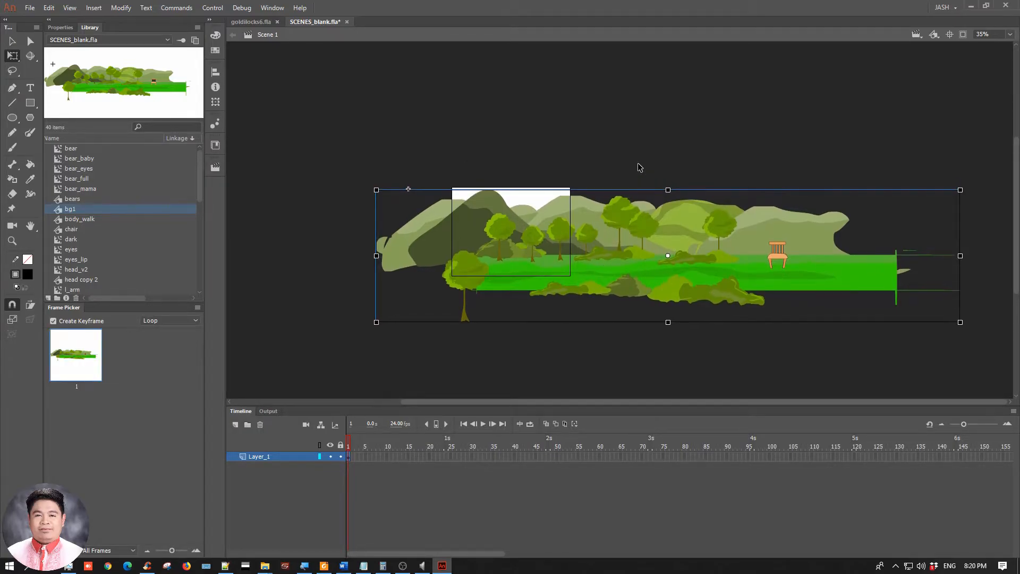
pyautogui.press('Up')
pyautogui.press('Up')
pyautogui.press('Up')
pyautogui.press('Up')
pyautogui.press('Up')
pyautogui.press('Up')
pyautogui.press('Up')
pyautogui.press('Up')
pyautogui.press('Up')
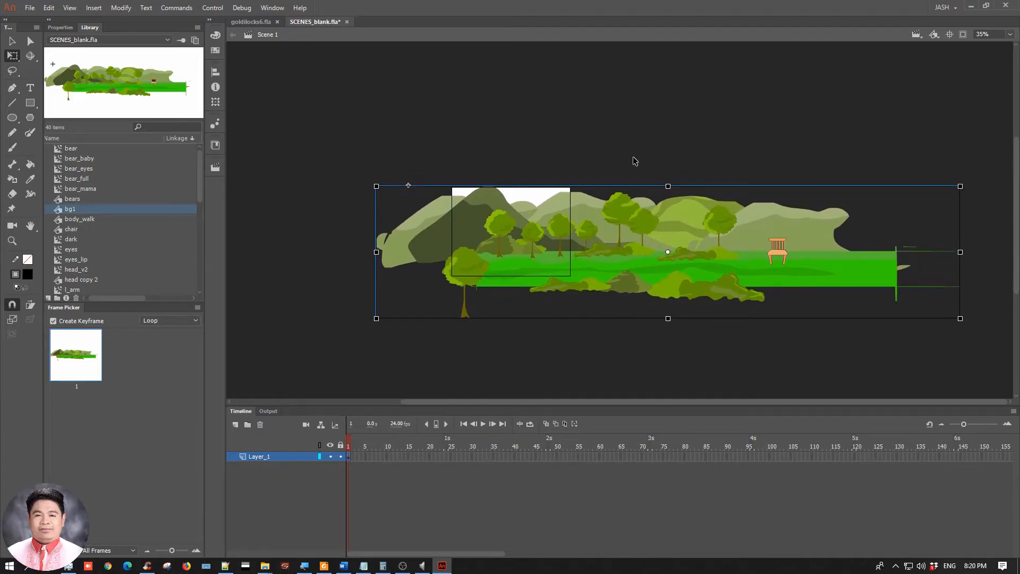
pyautogui.click(632, 154)
# Rename the layer holding the landscape as bg
pyautogui.hotkey('ctrl', '=')
pyautogui.moveTo(411, 335); pyautogui.dragTo(317, 285)
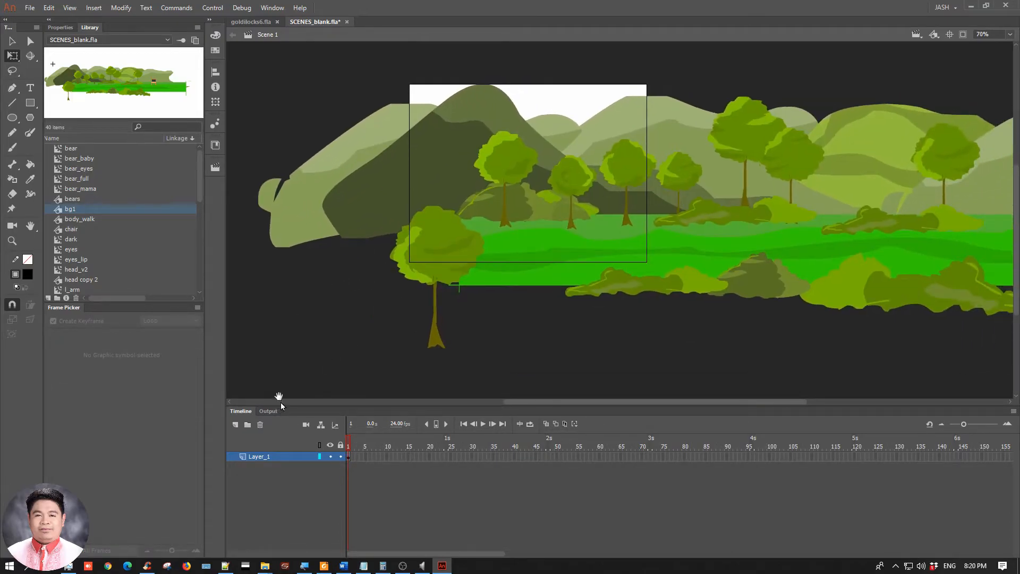
pyautogui.doubleClick(263, 457)
pyautogui.write('bg')
pyautogui.press('Return')
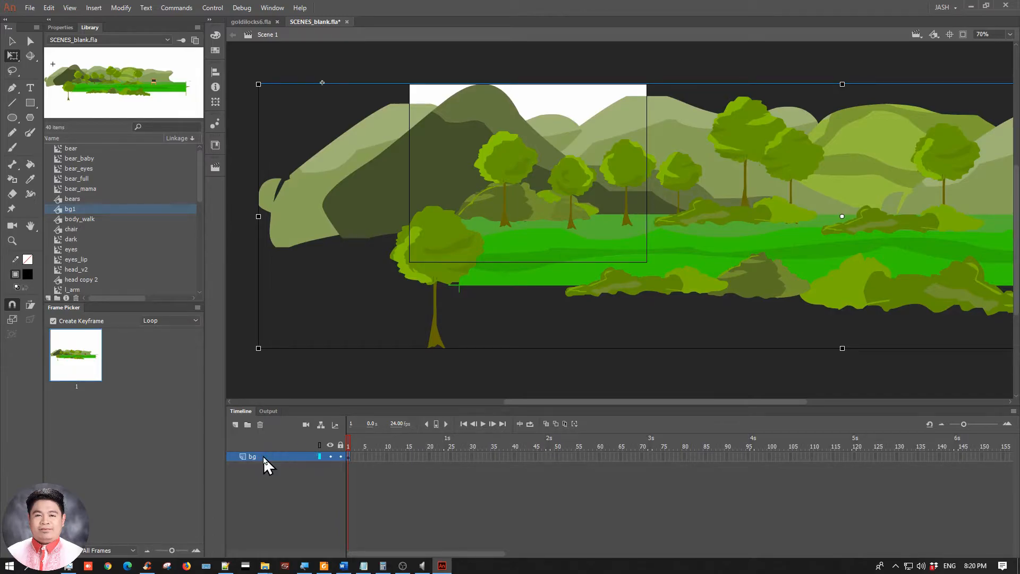
pyautogui.click(343, 372)
# Add a new layer named bg2 beneath the bg layer and lock bg
pyautogui.click(235, 424)
pyautogui.doubleClick(267, 456)
pyautogui.write('bg2')
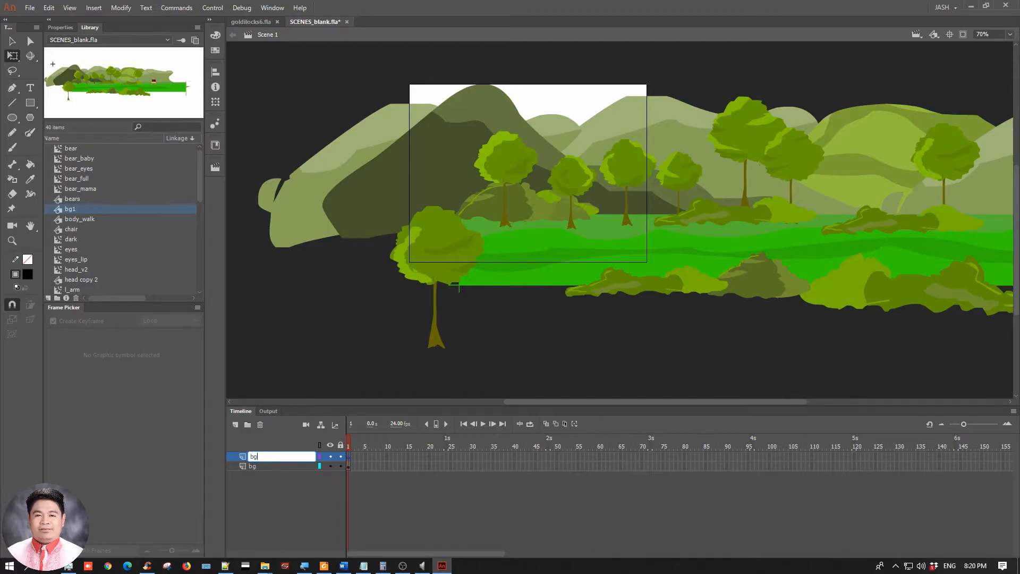
pyautogui.press('Return')
pyautogui.moveTo(267, 455); pyautogui.dragTo(265, 474)
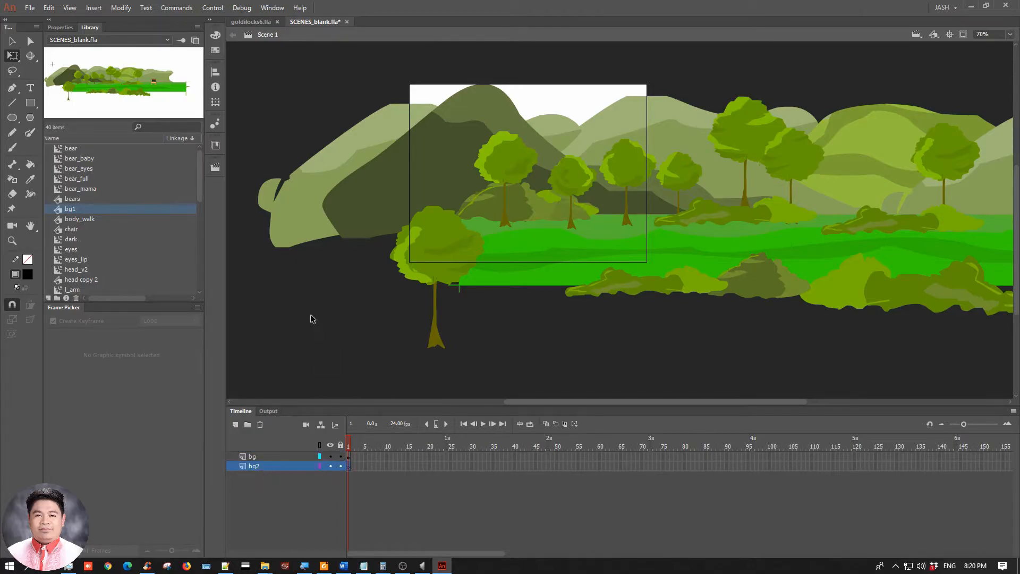
pyautogui.click(340, 456)
# Draw a sky rectangle about 673 by 546 px with a #66CCFF fill over the stage on the bg2 layer
pyautogui.click(31, 102)
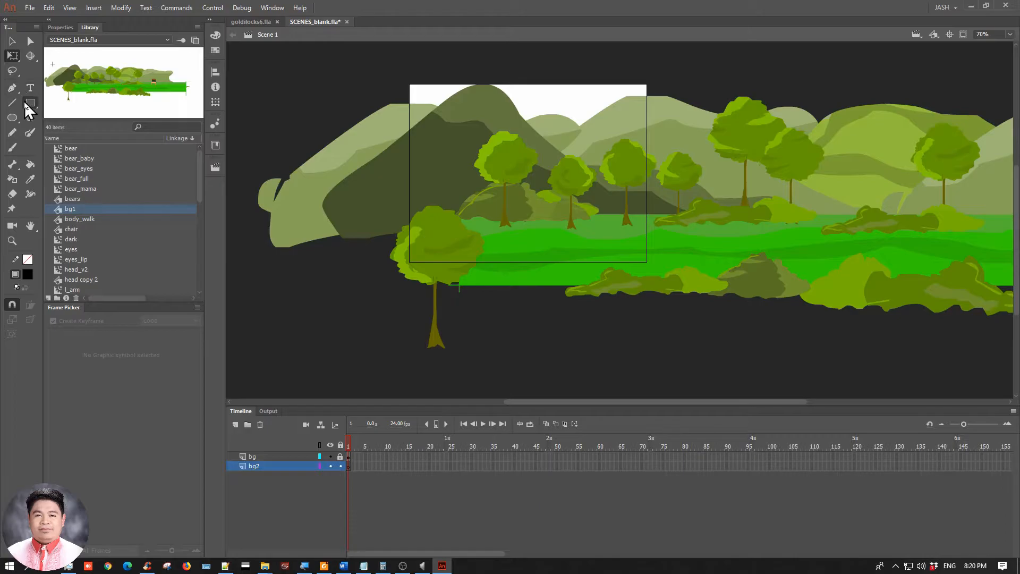
pyautogui.click(215, 40)
pyautogui.click(60, 27)
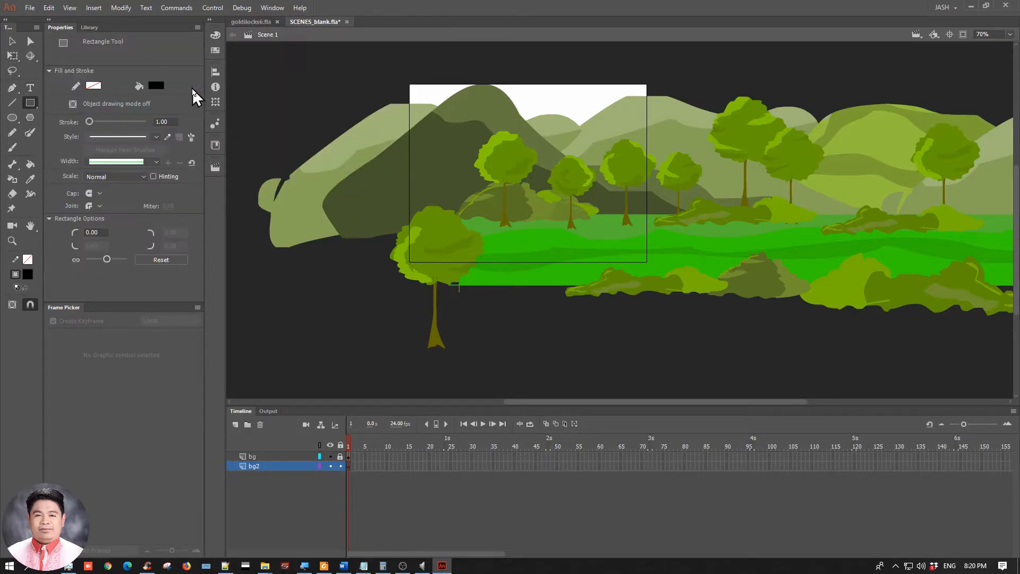
pyautogui.click(157, 87)
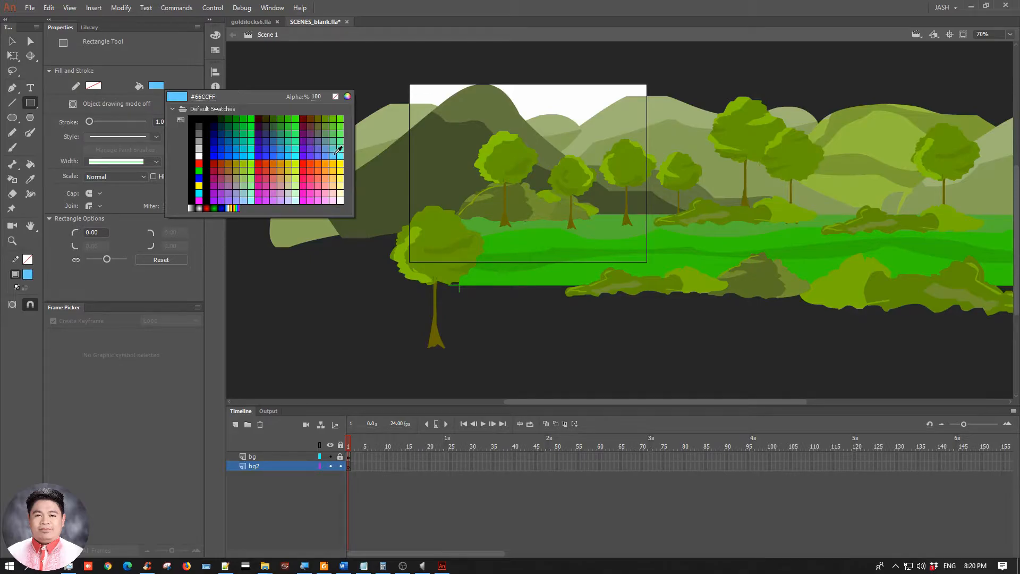
pyautogui.click(336, 153)
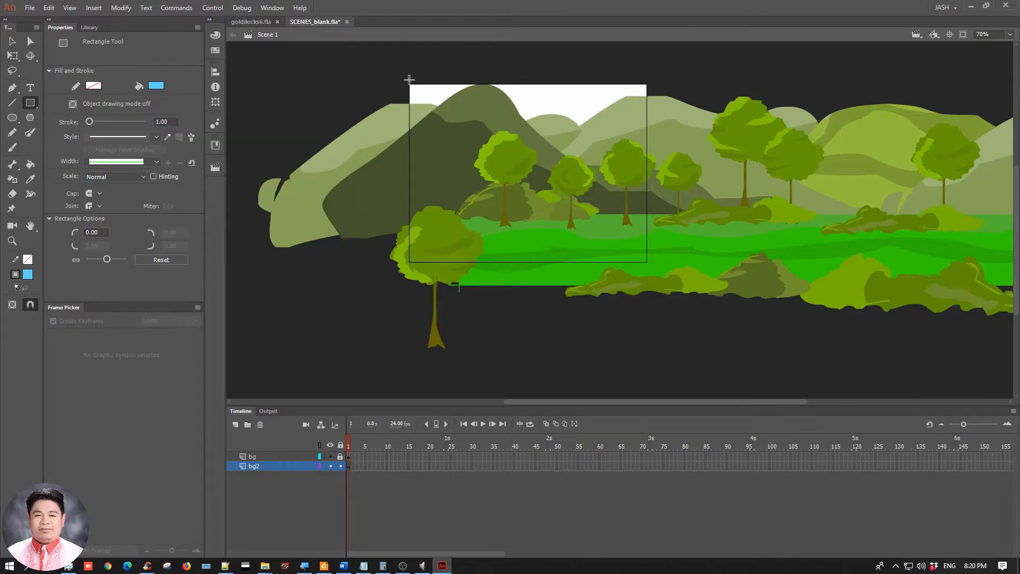
pyautogui.moveTo(406, 79); pyautogui.dragTo(653, 278)
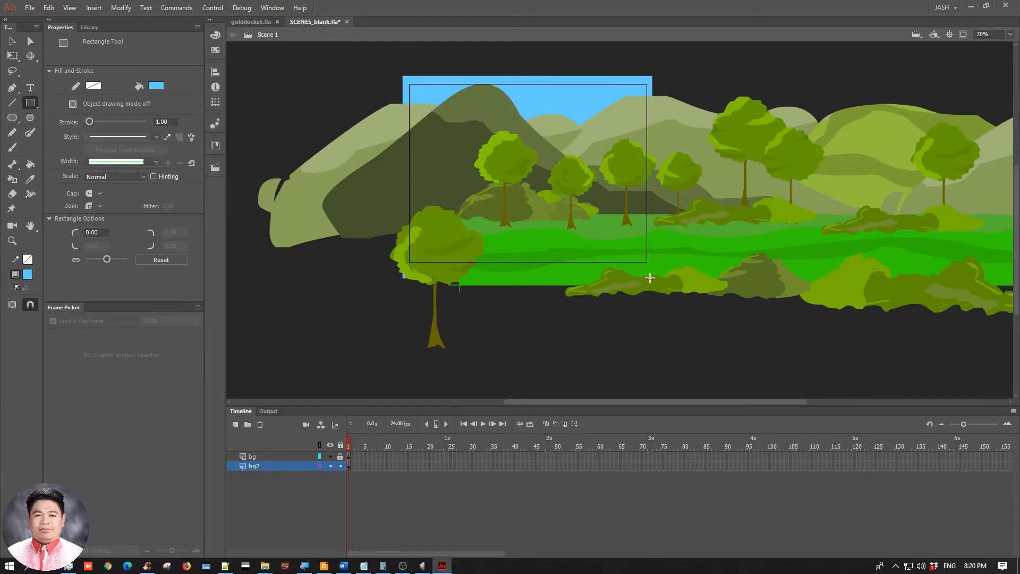
# Hide the bg layer, match the blue rectangle's width and height to the stage and center it on the stage
pyautogui.press('v')
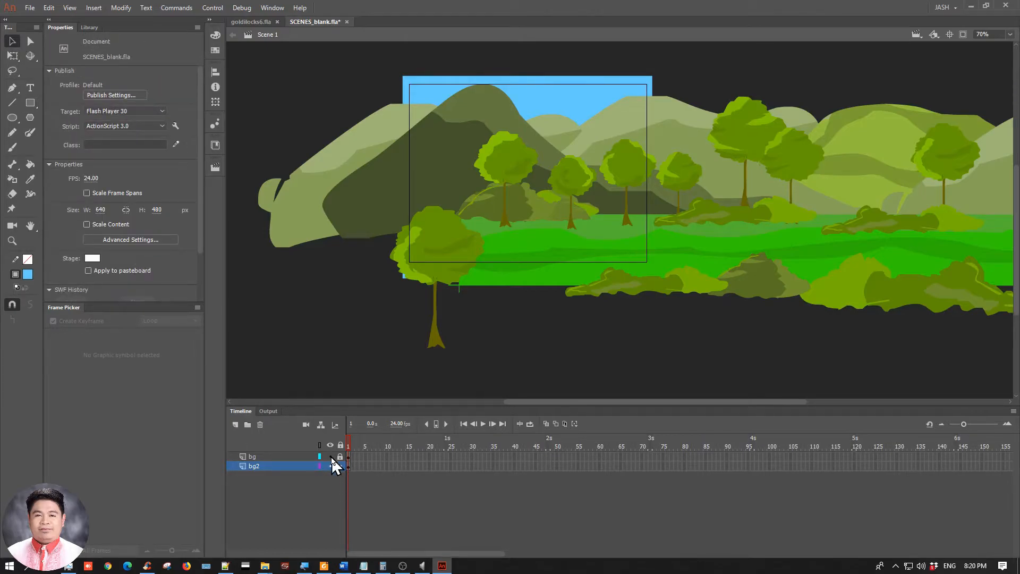
pyautogui.click(330, 457)
pyautogui.click(558, 130)
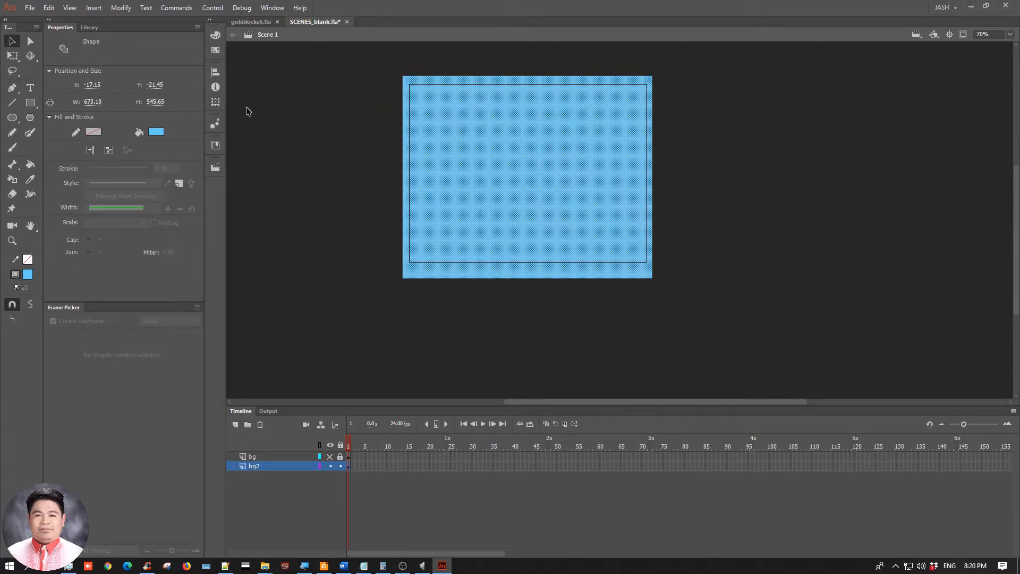
pyautogui.click(216, 72)
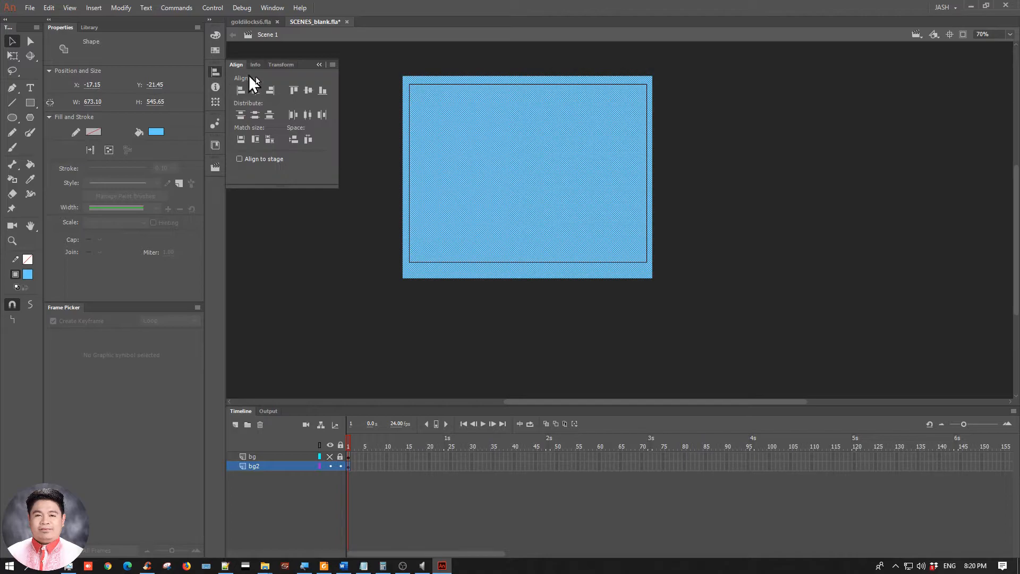
pyautogui.click(239, 159)
pyautogui.click(270, 139)
pyautogui.click(255, 91)
pyautogui.click(309, 91)
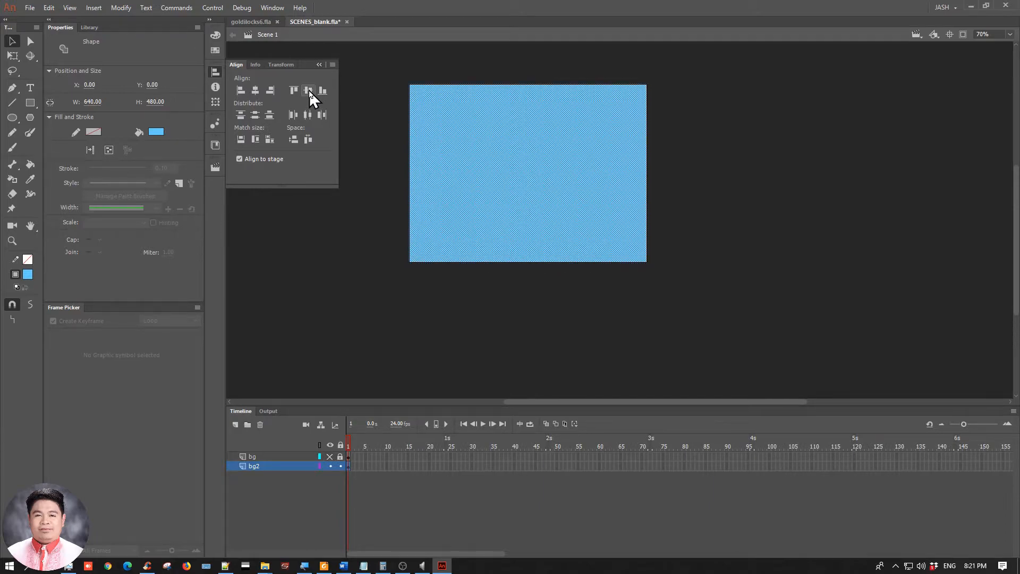
pyautogui.click(366, 264)
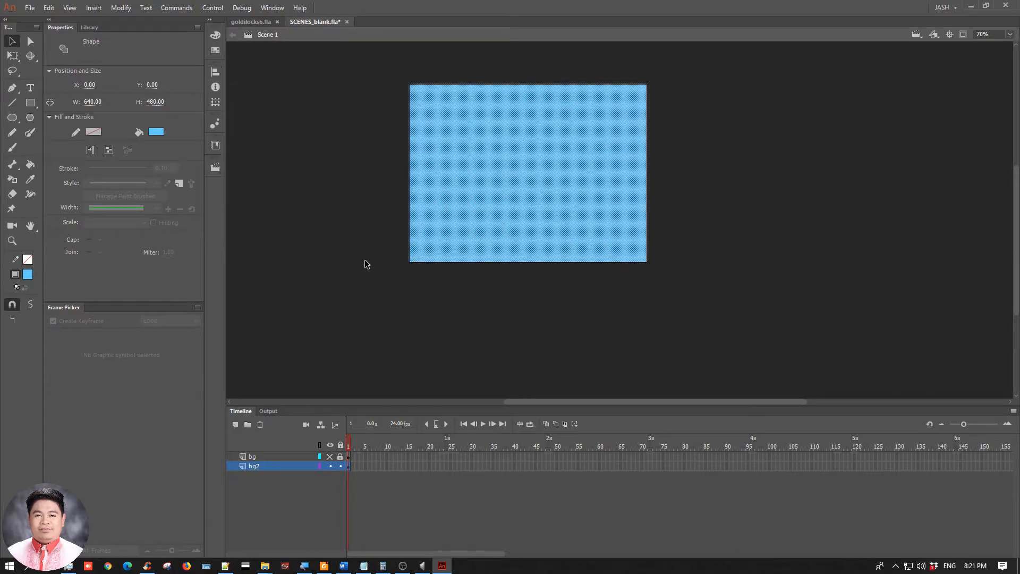
# Deselect the blue rectangle and show the bg layer again
pyautogui.click(366, 262)
pyautogui.moveTo(399, 74); pyautogui.dragTo(836, 340)
pyautogui.click(621, 287)
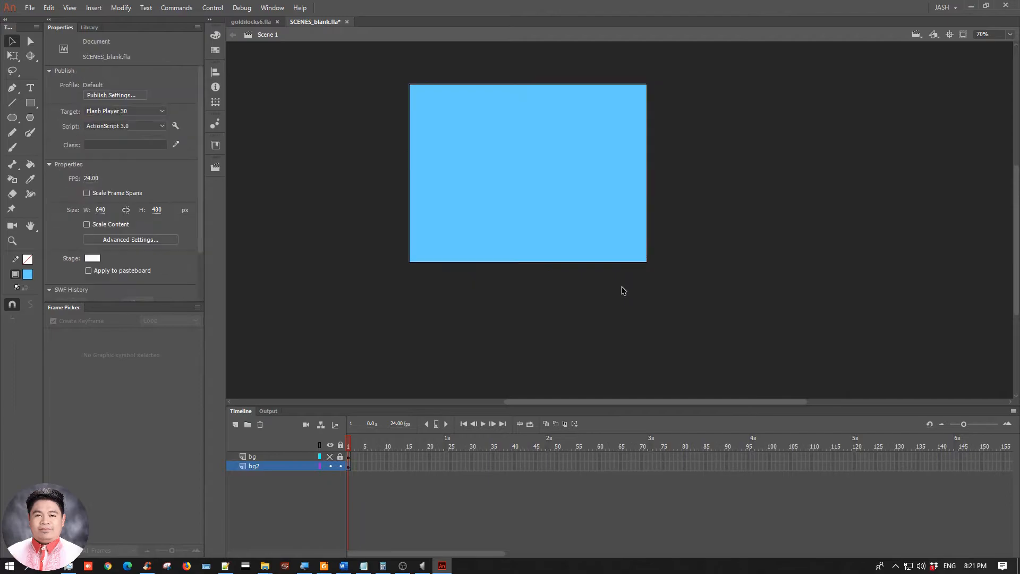
pyautogui.click(331, 466)
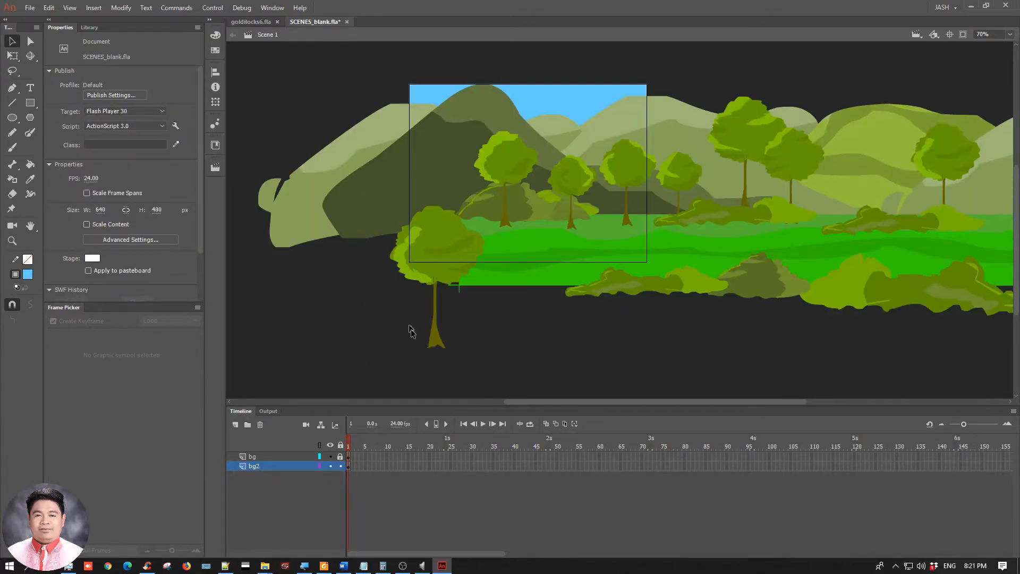
# Unlock the bg layer and extend both the bg and bg2 layers to frame 240
pyautogui.moveTo(574, 337); pyautogui.dragTo(464, 340)
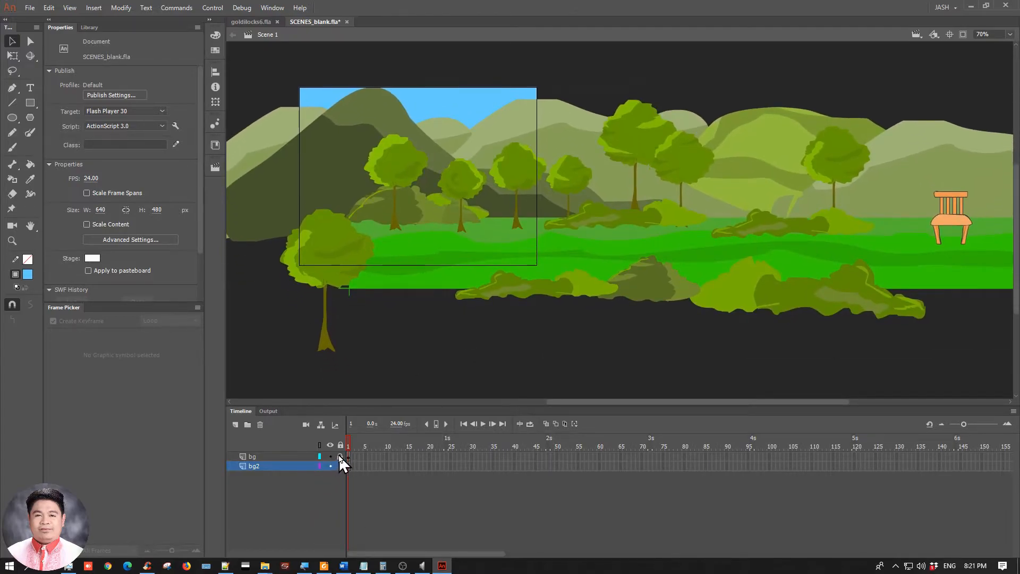
pyautogui.moveTo(473, 553); pyautogui.dragTo(488, 553)
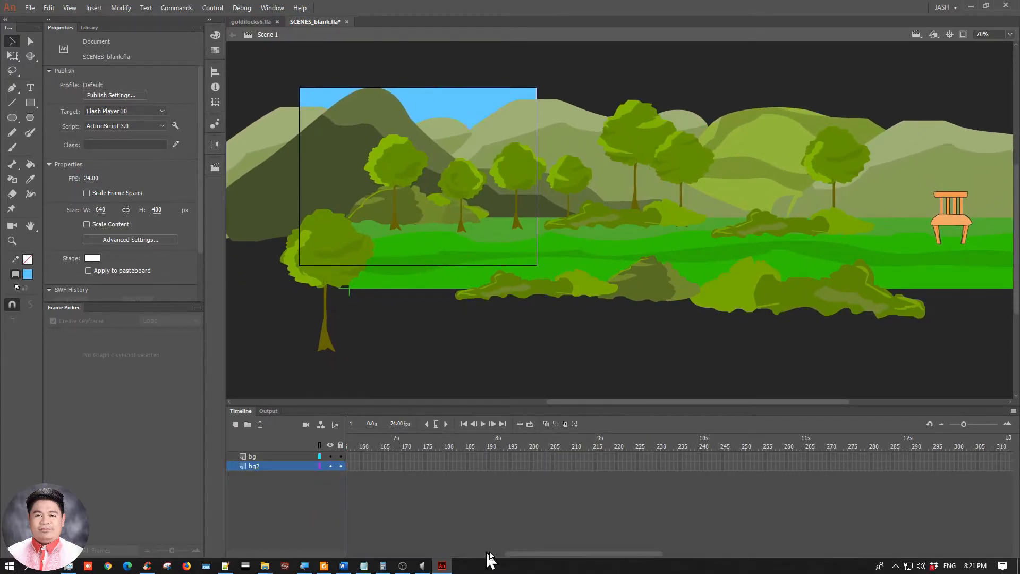
pyautogui.rightClick(700, 452)
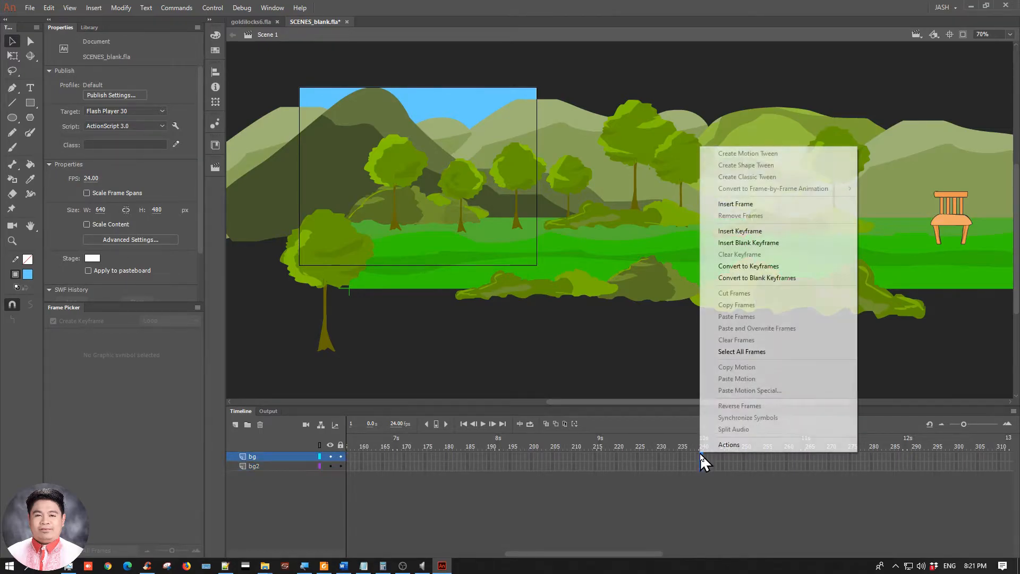
pyautogui.click(734, 204)
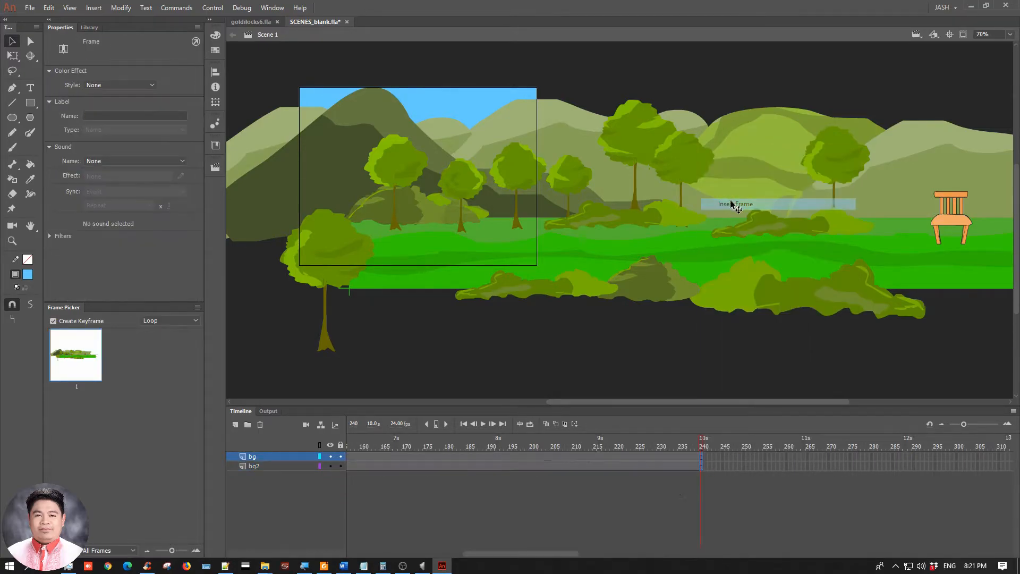
# Lock the bg2 layer and make bg the active layer
pyautogui.click(666, 486)
pyautogui.moveTo(563, 554); pyautogui.dragTo(410, 563)
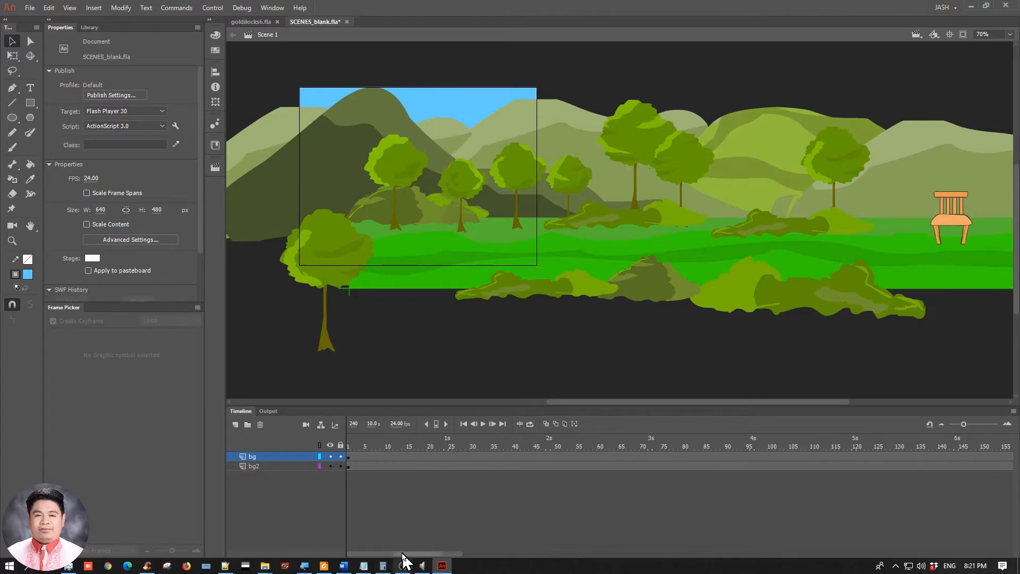
pyautogui.click(341, 466)
pyautogui.click(292, 456)
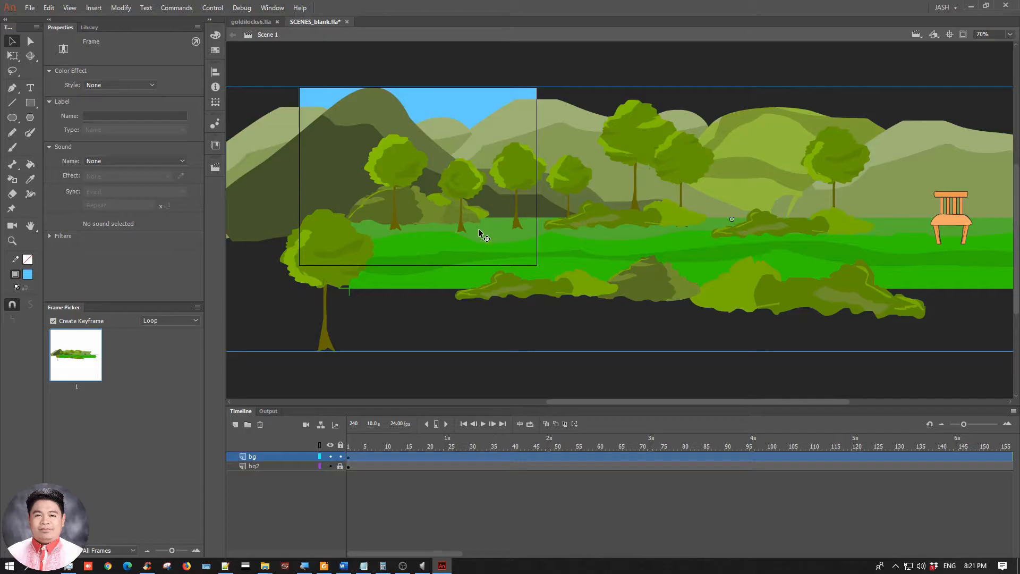
# Examine the whole bg1 landscape graphic and how far it extends beyond the stage
pyautogui.hotkey('ctrl', '-')
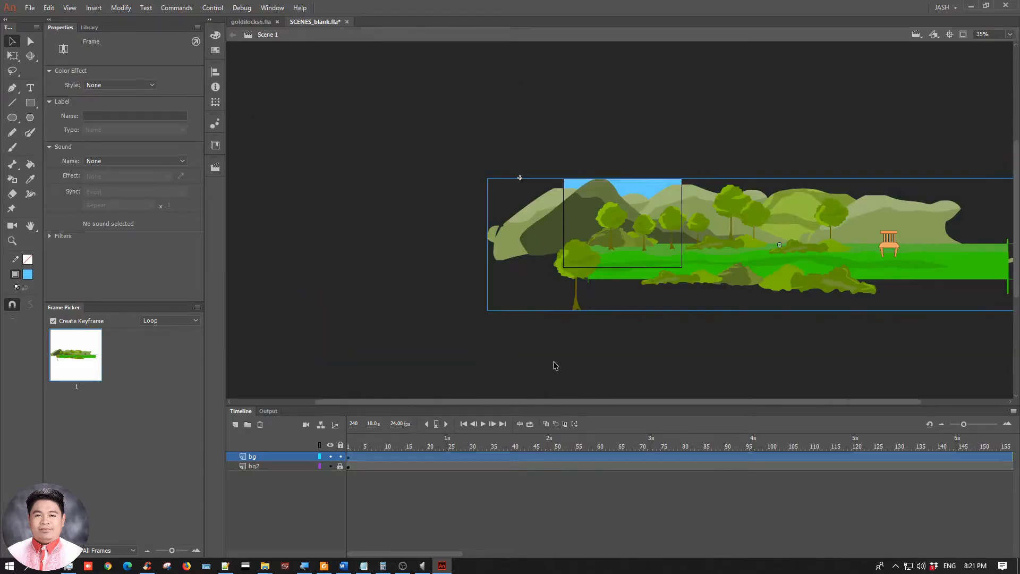
pyautogui.hotkey('ctrl', '=')
pyautogui.click(461, 211)
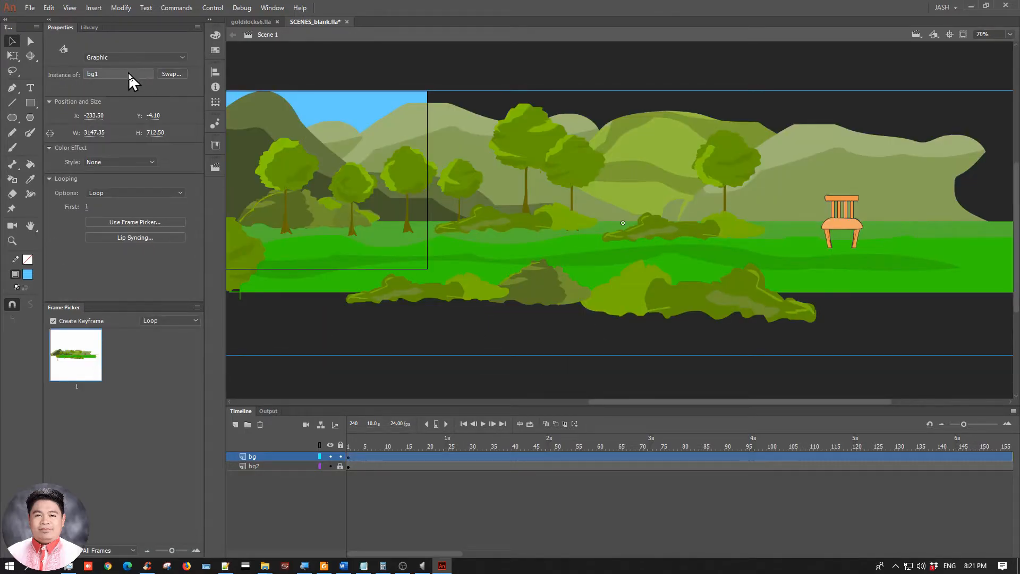
pyautogui.click(439, 376)
pyautogui.moveTo(397, 376); pyautogui.dragTo(442, 382)
pyautogui.hotkey('ctrl', '-')
pyautogui.click(706, 262)
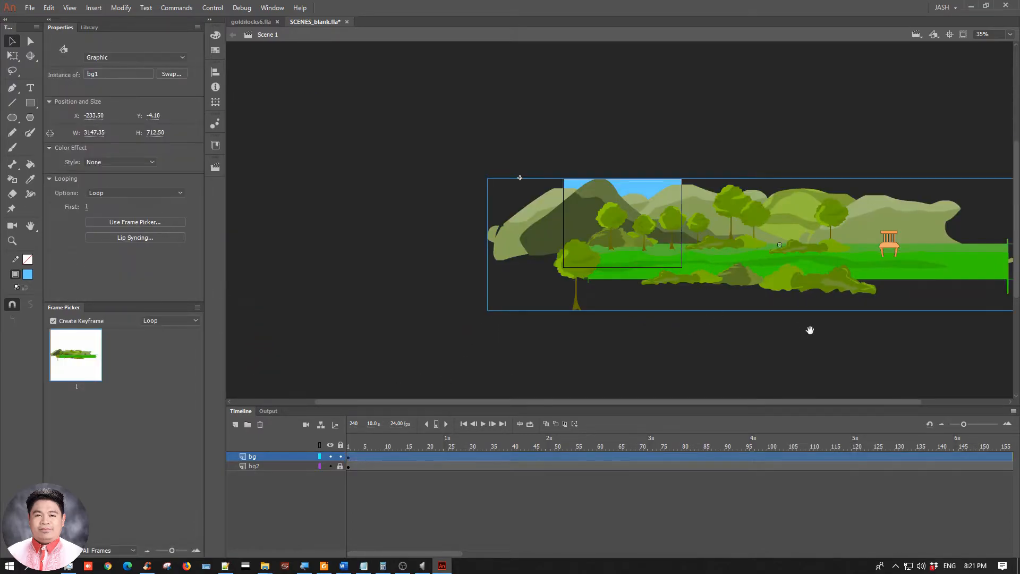
pyautogui.moveTo(808, 328); pyautogui.dragTo(651, 346)
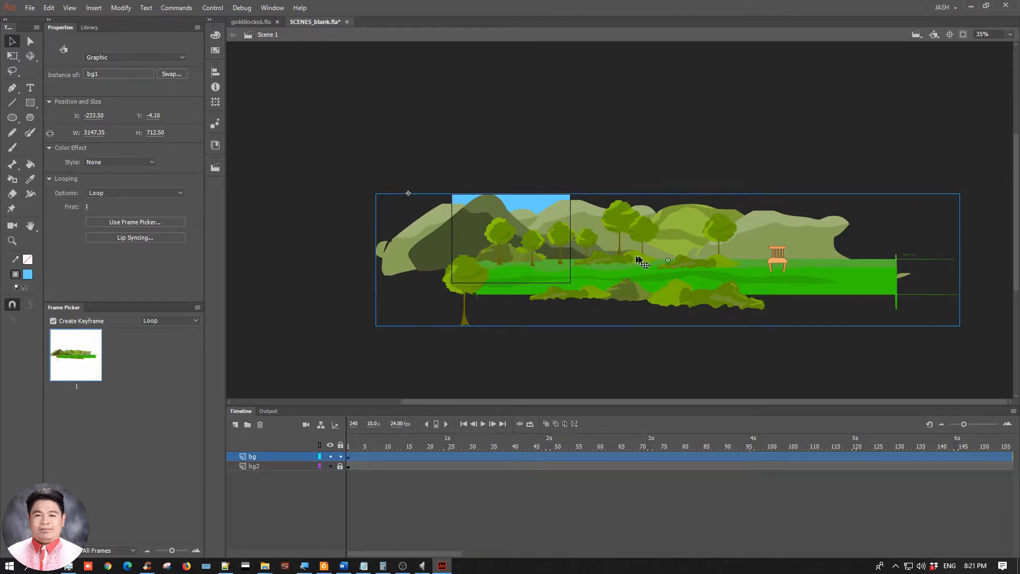
pyautogui.click(481, 549)
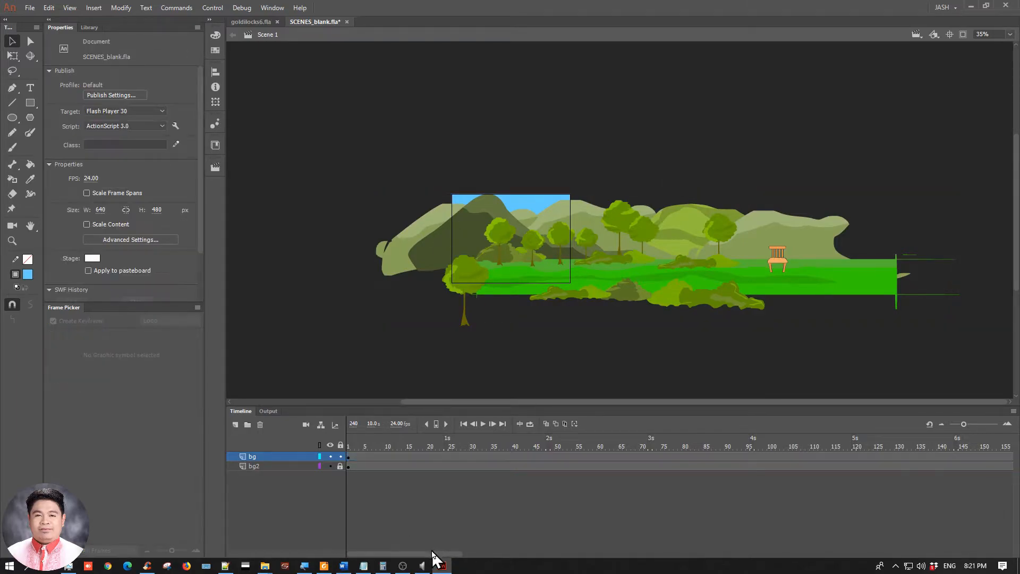
pyautogui.hotkey('ctrl', '=')
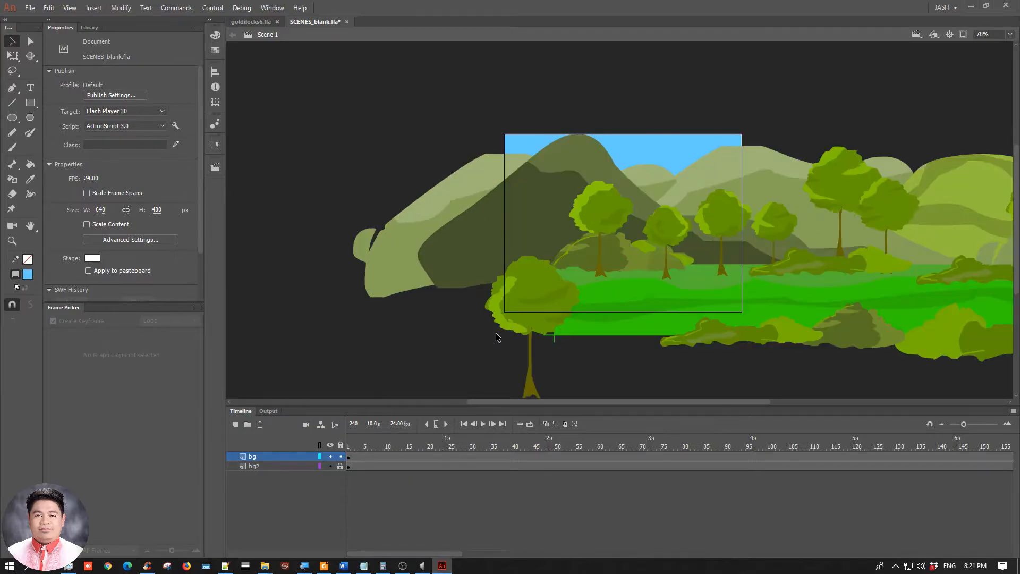
pyautogui.moveTo(863, 317); pyautogui.dragTo(637, 304)
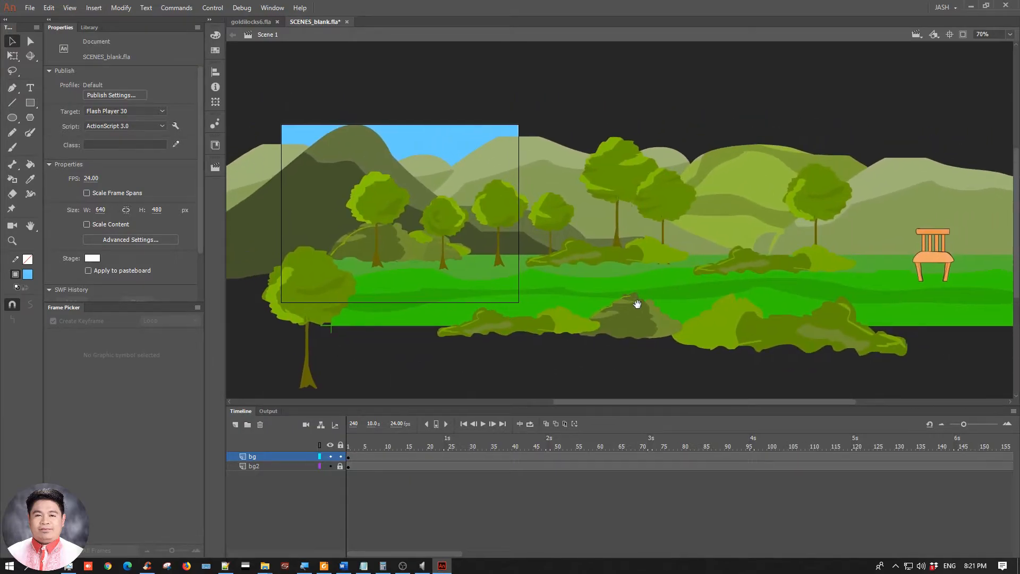
pyautogui.click(480, 226)
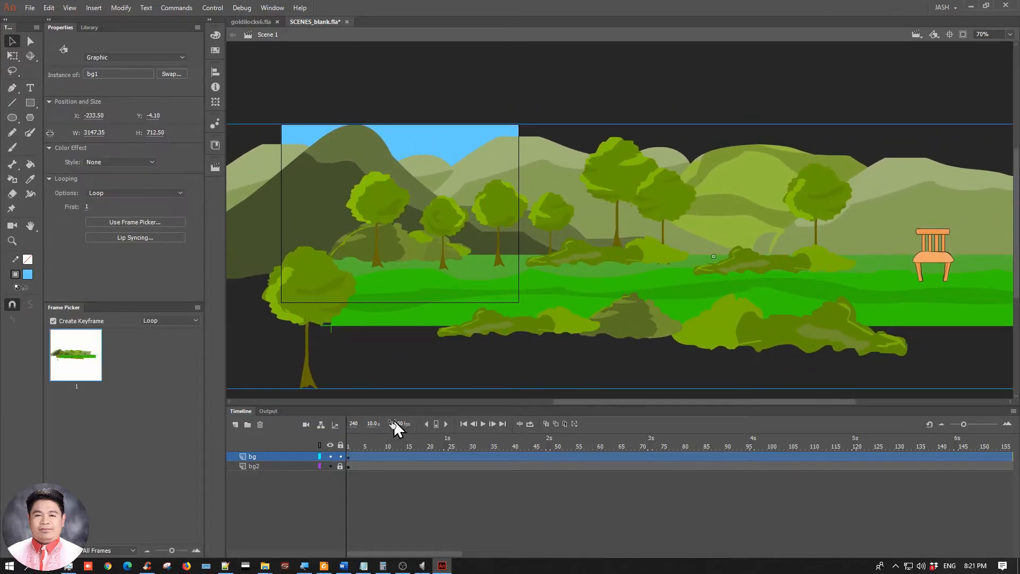
# Insert a keyframe at frame 240 of the bg layer
pyautogui.click(348, 457)
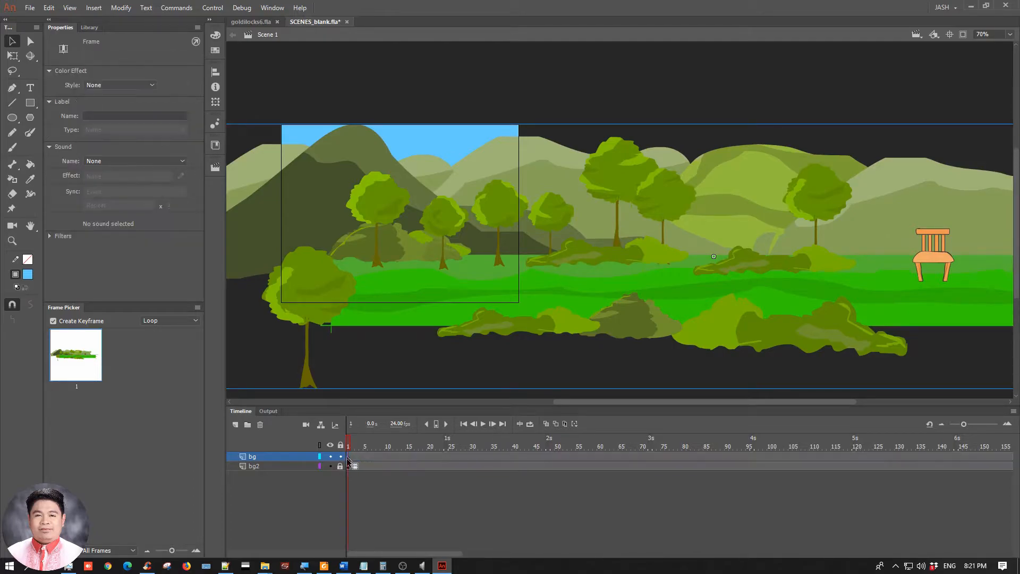
pyautogui.moveTo(455, 555); pyautogui.dragTo(560, 562)
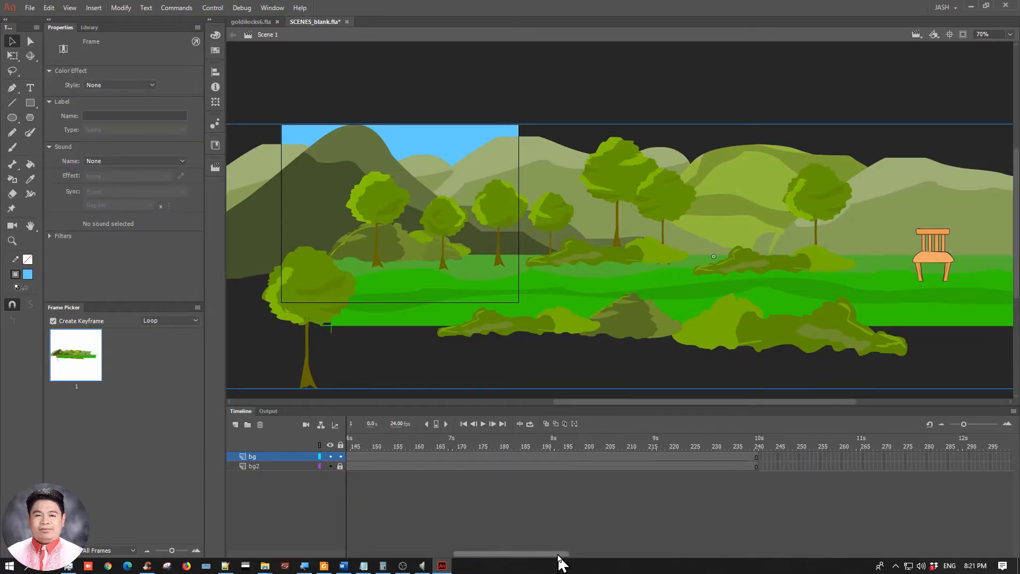
pyautogui.rightClick(754, 458)
pyautogui.click(742, 505)
pyautogui.rightClick(760, 458)
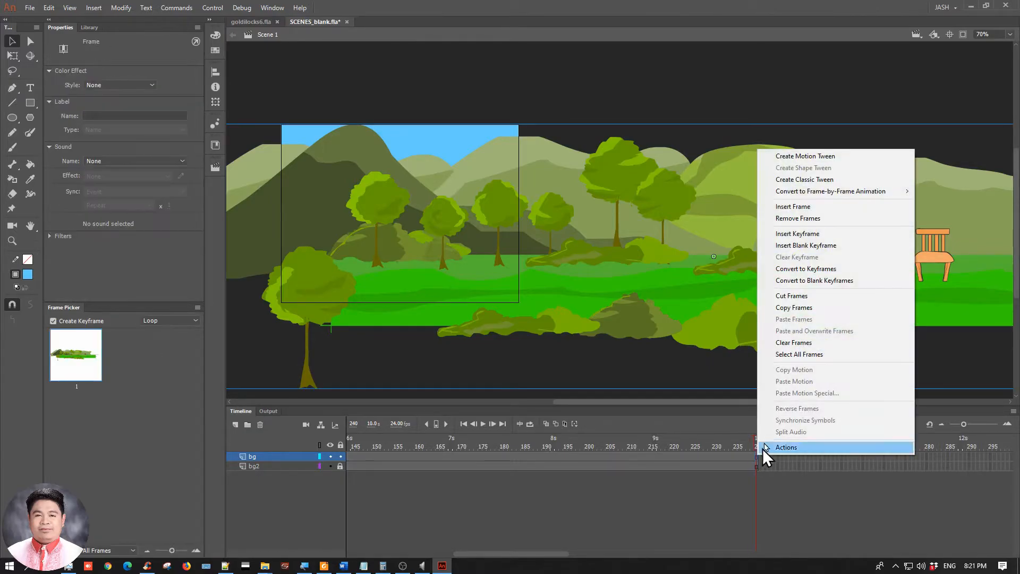
pyautogui.click(821, 234)
# Move the bg1 landscape left at frame 240 to X of about -1480.5, keeping the chair within the stage
pyautogui.click(861, 245)
pyautogui.hotkey('shift', 'Left')
pyautogui.hotkey('shift', 'Left')
pyautogui.hotkey('shift', 'Left')
pyautogui.hotkey('shift', 'Left')
pyautogui.hotkey('shift', 'Left')
pyautogui.hotkey('shift', 'Left')
pyautogui.hotkey('shift', 'Left')
pyautogui.hotkey('shift', 'Left')
pyautogui.hotkey('shift', 'Left')
pyautogui.hotkey('shift', 'Left')
pyautogui.hotkey('shift', 'Left')
pyautogui.hotkey('shift', 'Left')
pyautogui.hotkey('shift', 'Left')
pyautogui.hotkey('shift', 'Left')
pyautogui.hotkey('shift', 'Left')
pyautogui.hotkey('shift', 'Left')
pyautogui.hotkey('shift', 'Left')
pyautogui.hotkey('shift', 'Left')
pyautogui.hotkey('shift', 'Left')
pyautogui.hotkey('shift', 'Left')
pyautogui.hotkey('shift', 'Left')
pyautogui.hotkey('shift', 'Left')
pyautogui.hotkey('shift', 'Left')
pyautogui.hotkey('shift', 'Left')
pyautogui.hotkey('shift', 'Left')
pyautogui.hotkey('shift', 'Left')
pyautogui.hotkey('shift', 'Left')
pyautogui.hotkey('shift', 'Left')
pyautogui.hotkey('shift', 'Left')
pyautogui.hotkey('shift', 'Left')
pyautogui.hotkey('shift', 'Left')
pyautogui.hotkey('shift', 'Left')
pyautogui.hotkey('shift', 'Left')
pyautogui.hotkey('shift', 'Left')
pyautogui.hotkey('shift', 'Left')
pyautogui.hotkey('shift', 'Left')
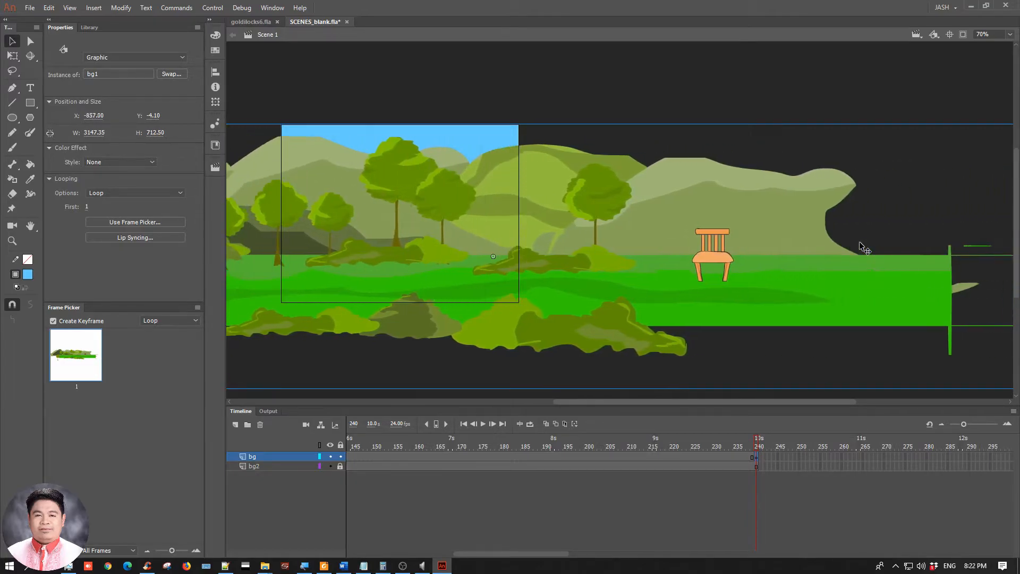
pyautogui.hotkey('shift', 'Left')
pyautogui.hotkey('shift', 'Left')
pyautogui.hotkey('shift', 'Left')
pyautogui.hotkey('shift', 'Left')
pyautogui.hotkey('shift', 'Left')
pyautogui.hotkey('shift', 'Left')
pyautogui.hotkey('shift', 'Left')
pyautogui.hotkey('shift', 'Left')
pyautogui.hotkey('shift', 'Left')
pyautogui.hotkey('shift', 'Left')
pyautogui.hotkey('shift', 'Left')
pyautogui.hotkey('shift', 'Left')
pyautogui.hotkey('shift', 'Left')
pyautogui.hotkey('shift', 'Left')
pyautogui.hotkey('shift', 'Left')
pyautogui.hotkey('shift', 'Left')
pyautogui.hotkey('shift', 'Left')
pyautogui.hotkey('shift', 'Left')
pyautogui.hotkey('shift', 'Left')
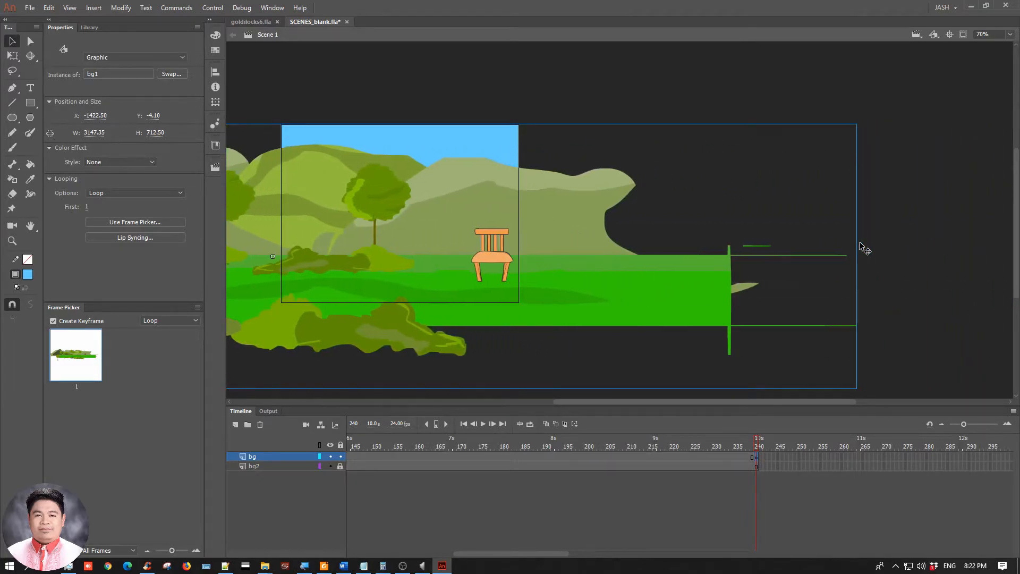
pyautogui.hotkey('shift', 'Left')
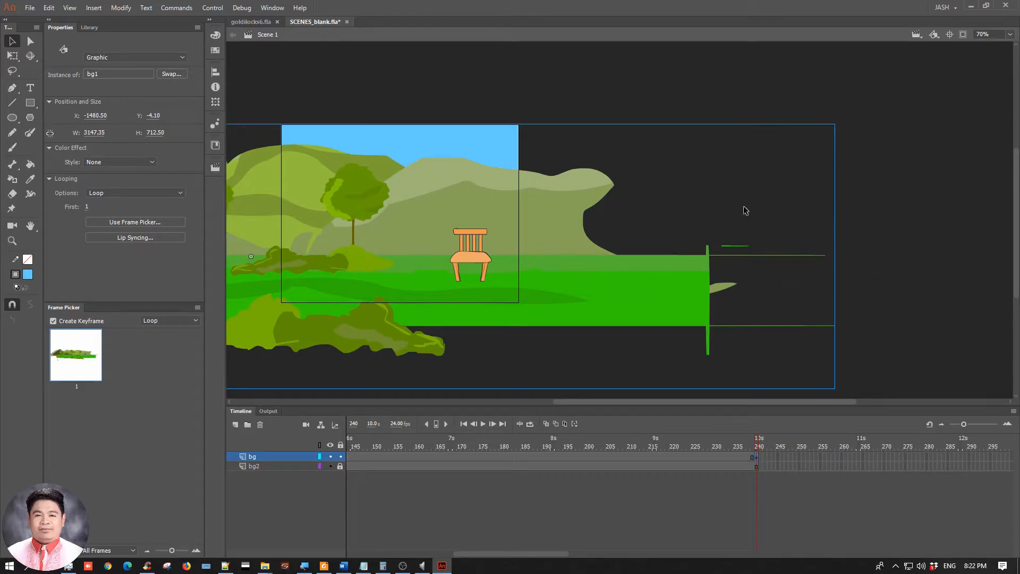
pyautogui.click(924, 232)
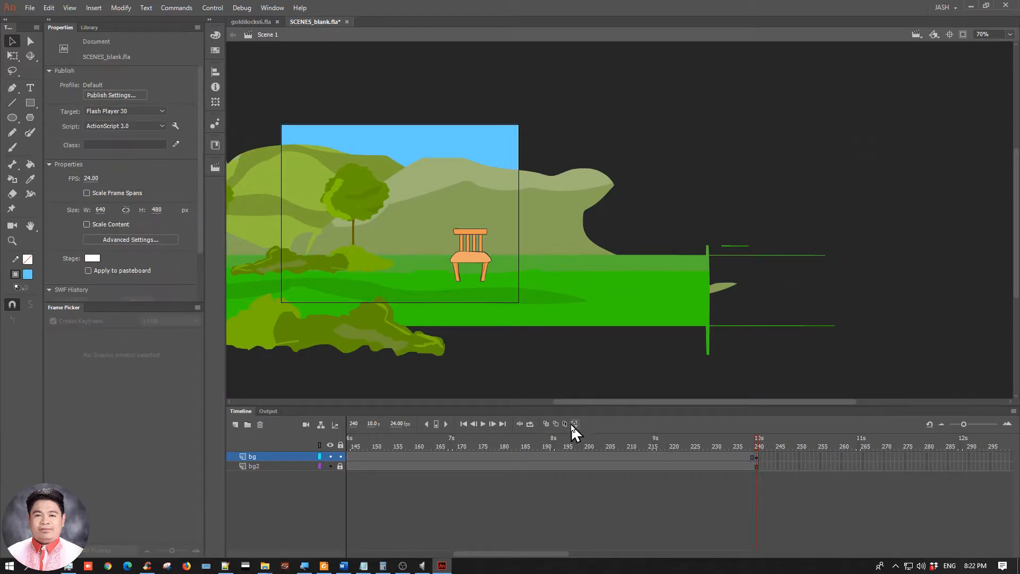
# Create a classic tween between the first and last keyframes of the bg layer
pyautogui.rightClick(554, 456)
pyautogui.click(598, 180)
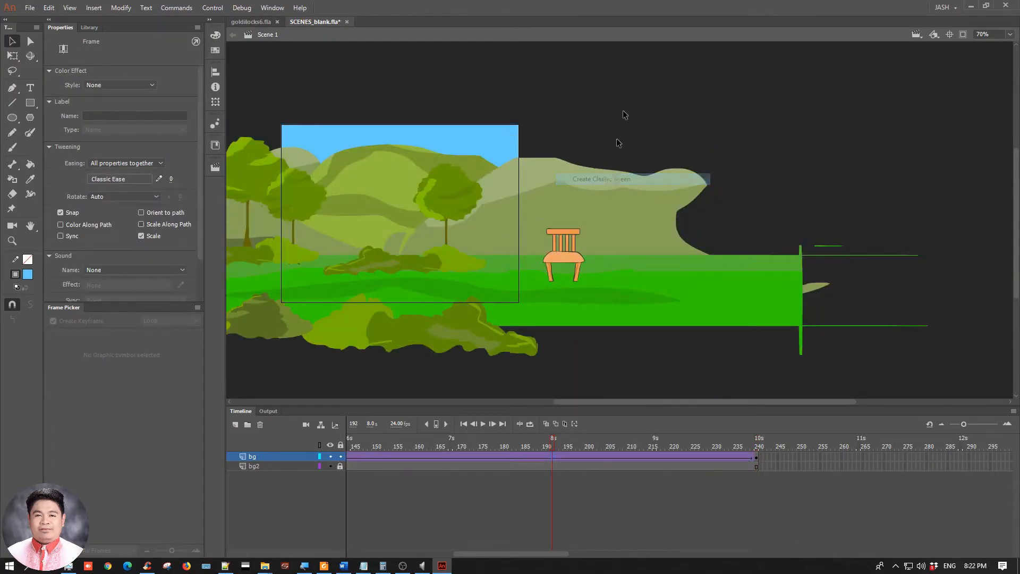
pyautogui.click(620, 78)
# Test the movie to watch the landscape scroll, and close the preview
pyautogui.hotkey('ctrl', 'Return')
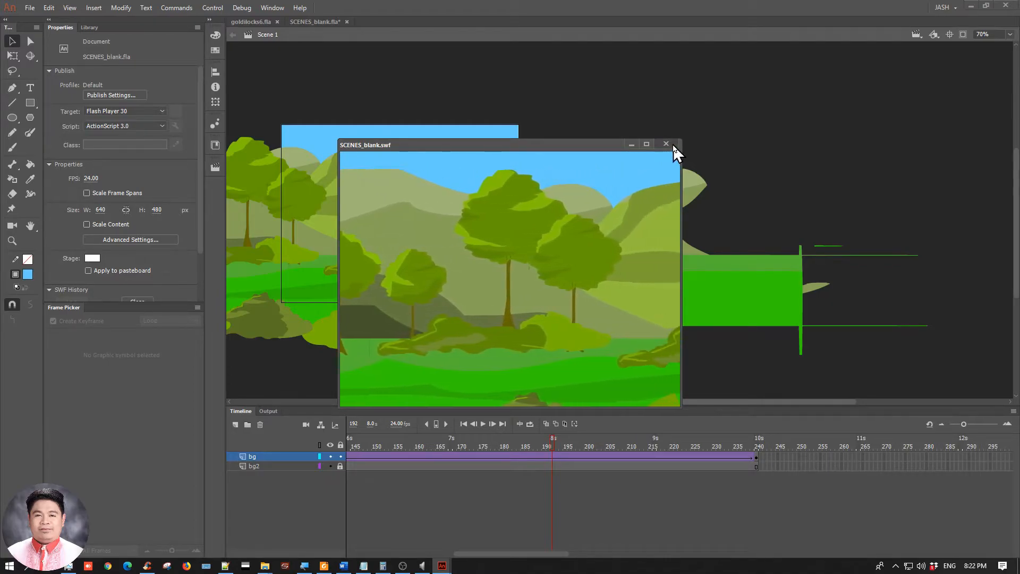
pyautogui.moveTo(592, 145); pyautogui.dragTo(628, 96)
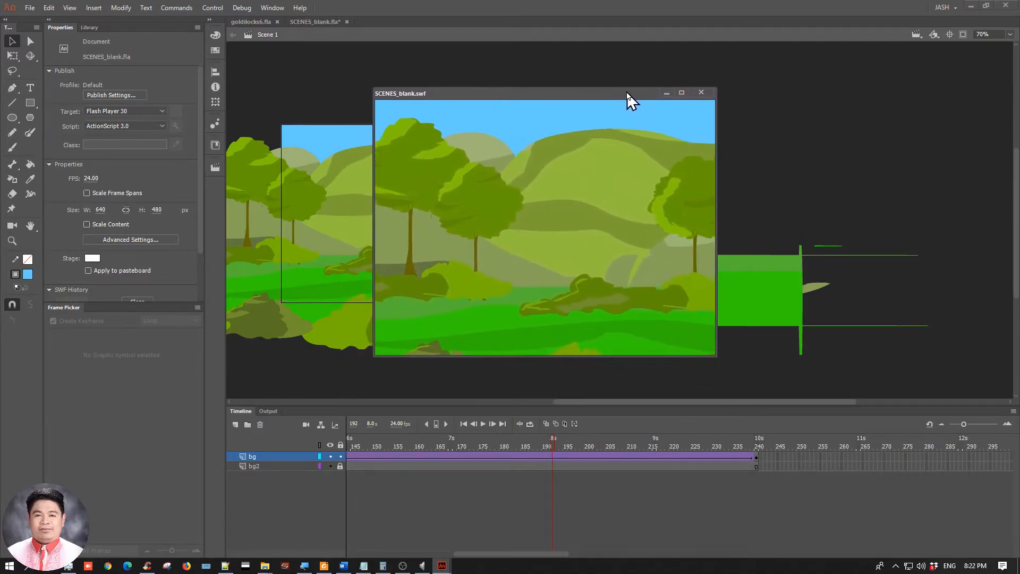
pyautogui.click(700, 93)
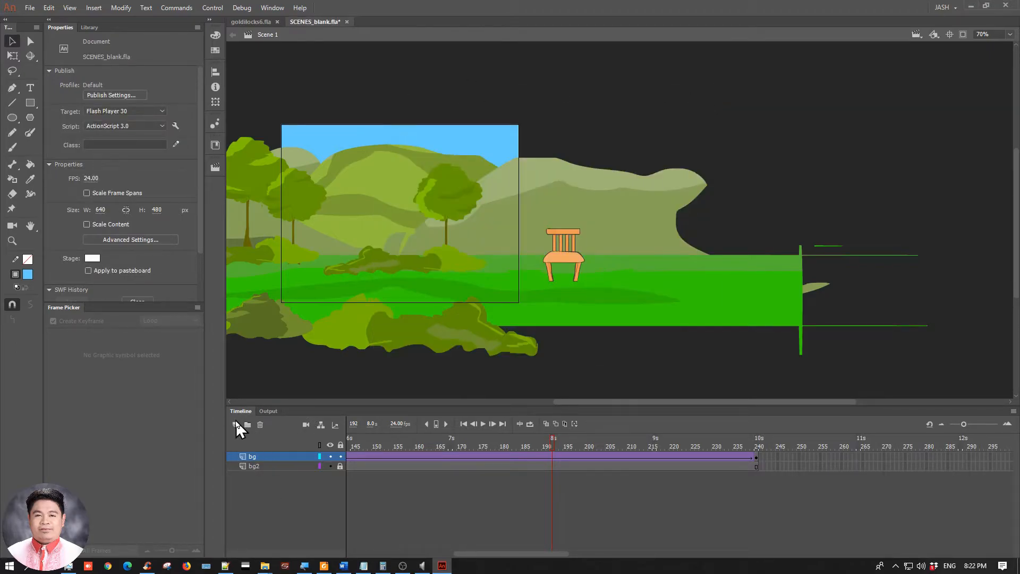
# Add a layer named goldilocks above the bg layer and lock bg
pyautogui.click(236, 423)
pyautogui.doubleClick(265, 456)
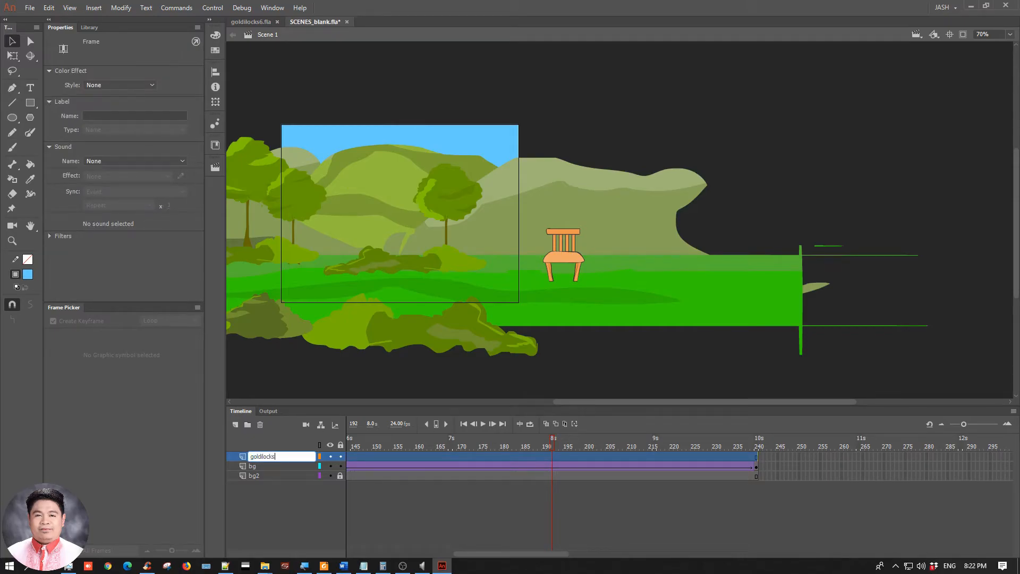
pyautogui.press('Return')
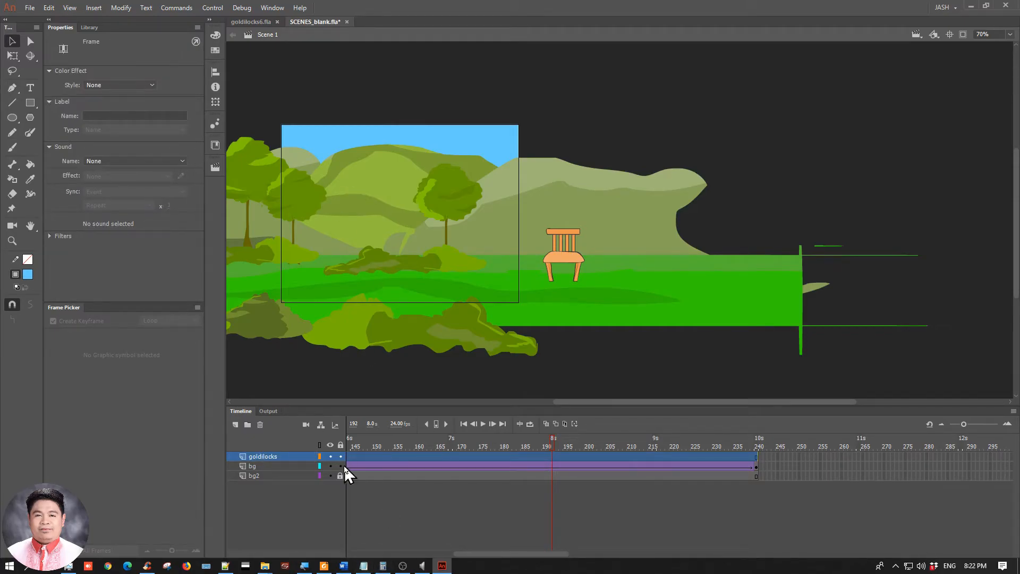
pyautogui.moveTo(501, 553); pyautogui.dragTo(340, 554)
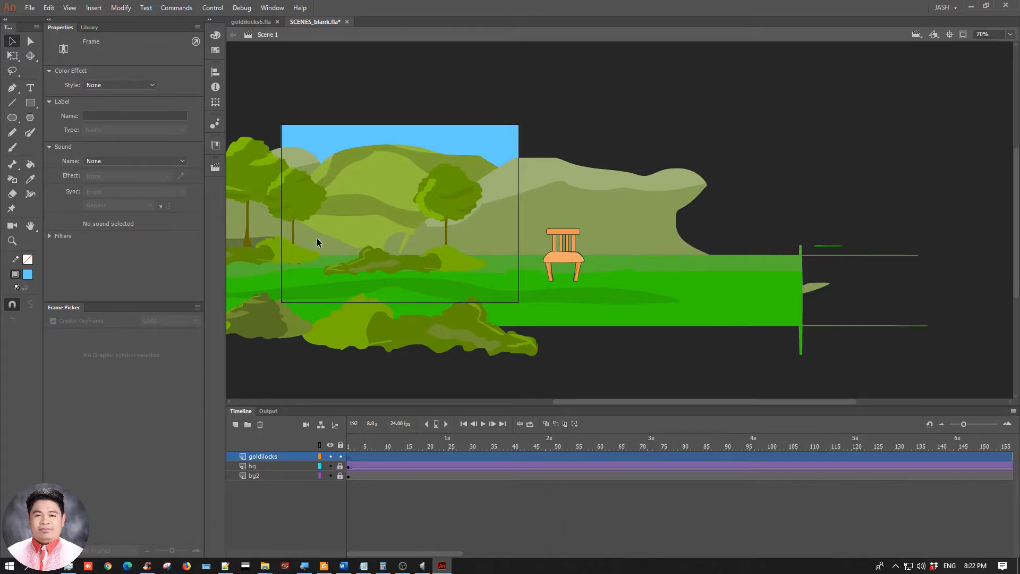
# Place the walking symbol from the library onto the stage in the goldilocks layer
pyautogui.click(268, 124)
pyautogui.click(89, 27)
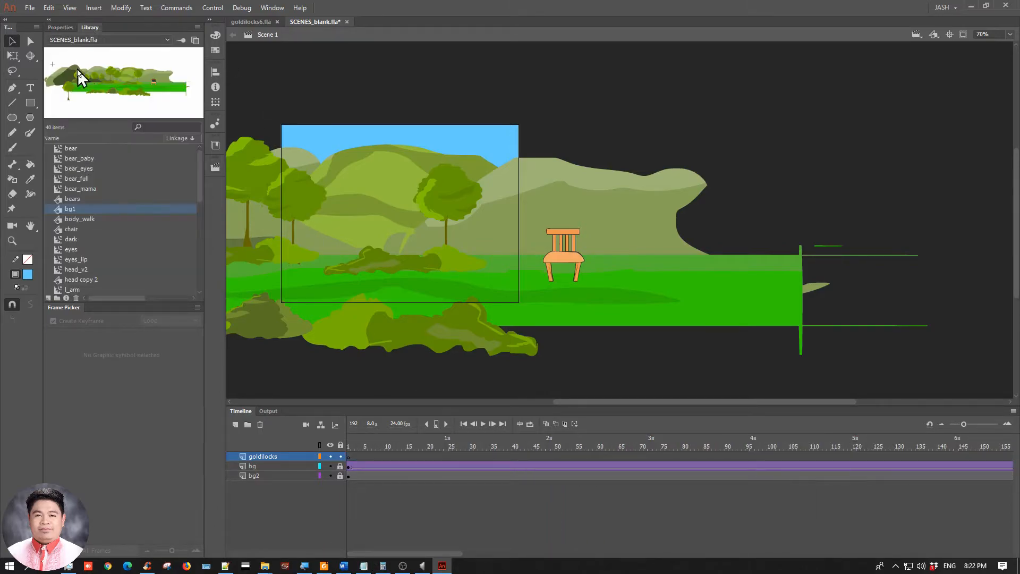
pyautogui.click(99, 192)
pyautogui.press('w')
pyautogui.scroll(-1, 110, 253)
pyautogui.moveTo(82, 271); pyautogui.dragTo(470, 212)
pyautogui.hscroll(-5, 441, 127)
pyautogui.moveTo(633, 188); pyautogui.dragTo(542, 193)
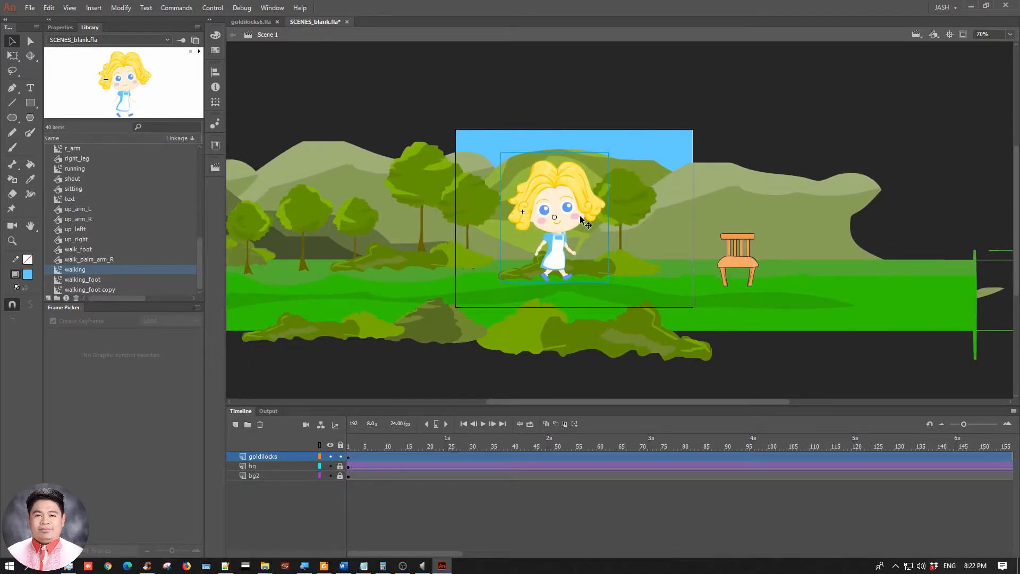
# Open the walking symbol, scrub through its internal animation and return to Scene 1
pyautogui.hotkey('ctrl', '=')
pyautogui.click(397, 144)
pyautogui.moveTo(740, 183); pyautogui.dragTo(637, 179)
pyautogui.click(532, 185)
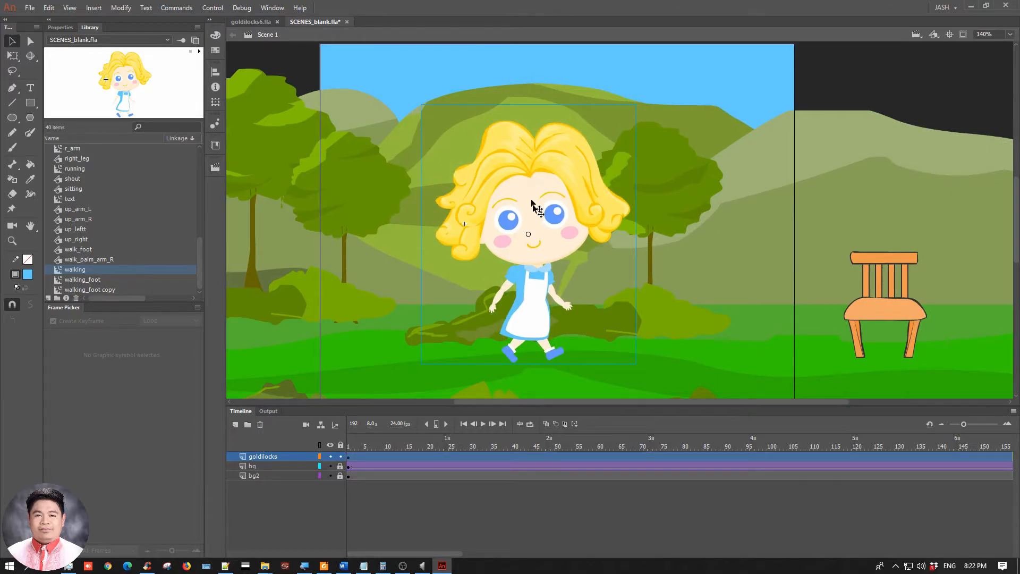
pyautogui.doubleClick(544, 195)
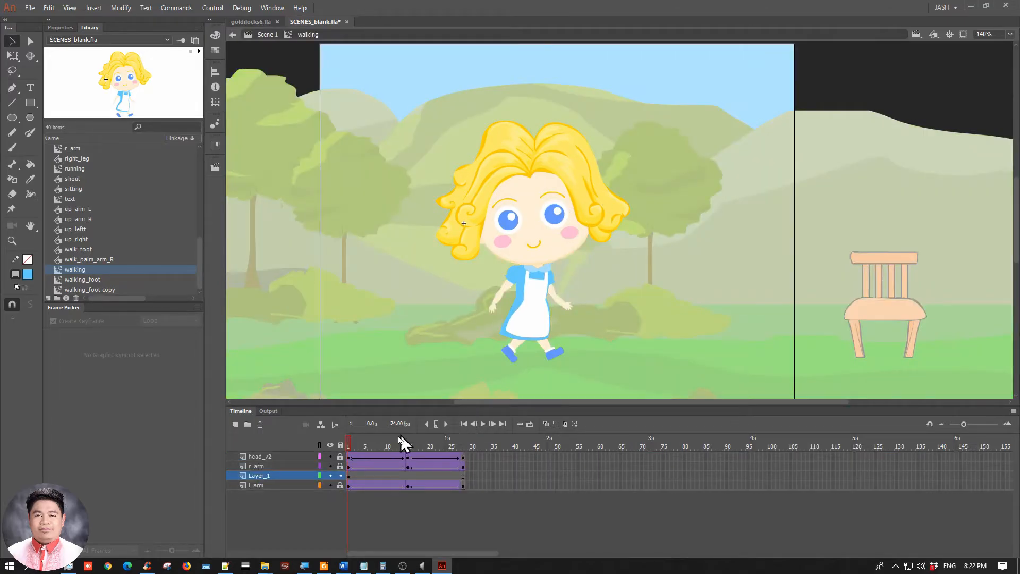
pyautogui.moveTo(351, 442); pyautogui.dragTo(274, 459)
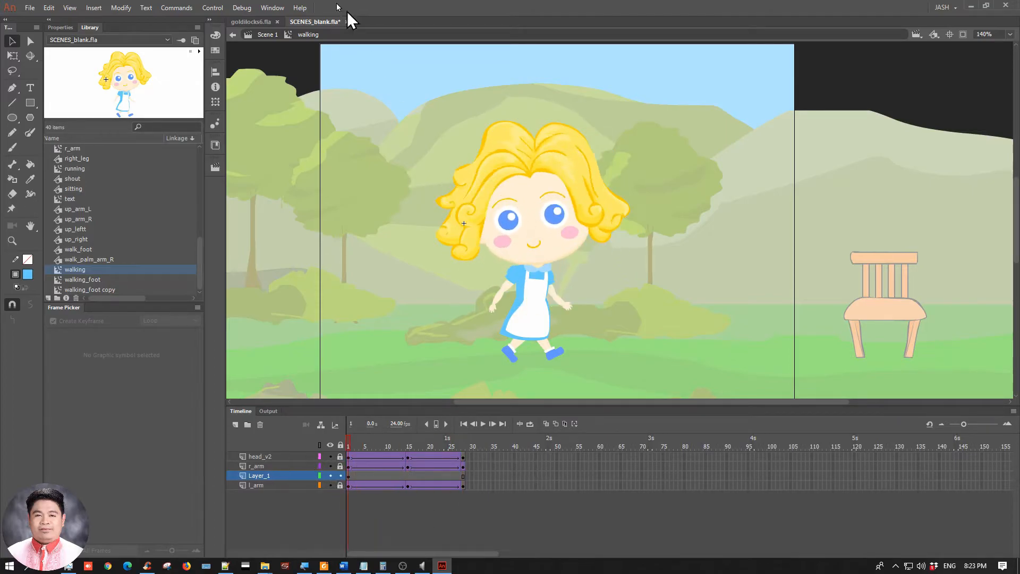
pyautogui.click(264, 35)
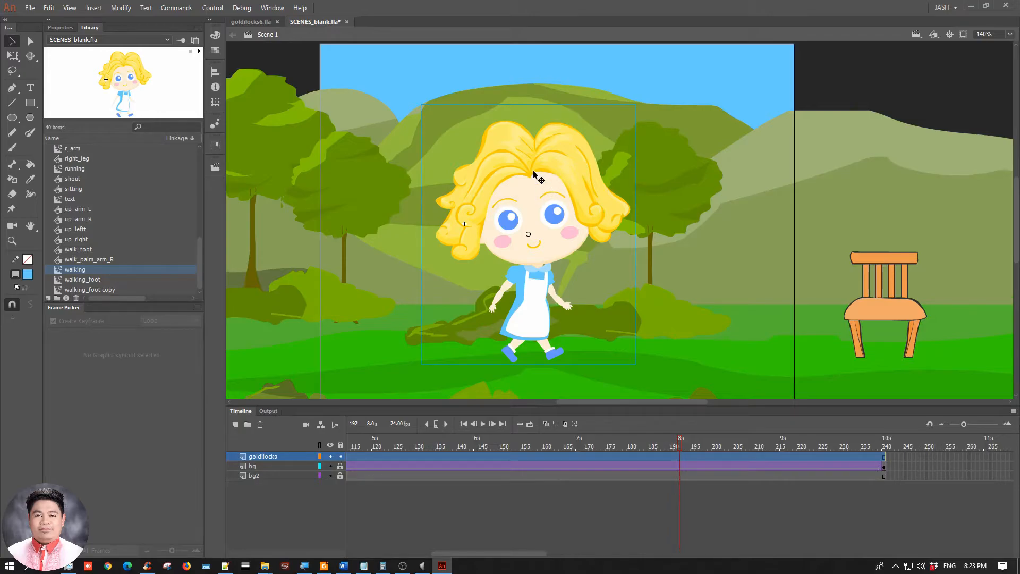
# Shrink Goldilocks with Free Transform, place her on the grass in the left half of the stage and play the timeline
pyautogui.press('q')
pyautogui.moveTo(418, 102); pyautogui.dragTo(444, 134)
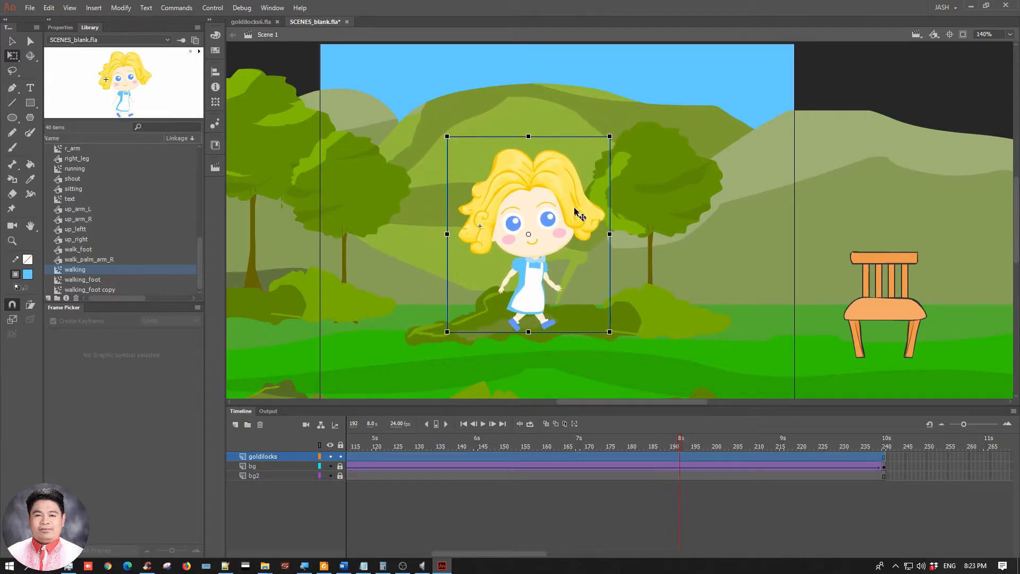
pyautogui.press('Return')
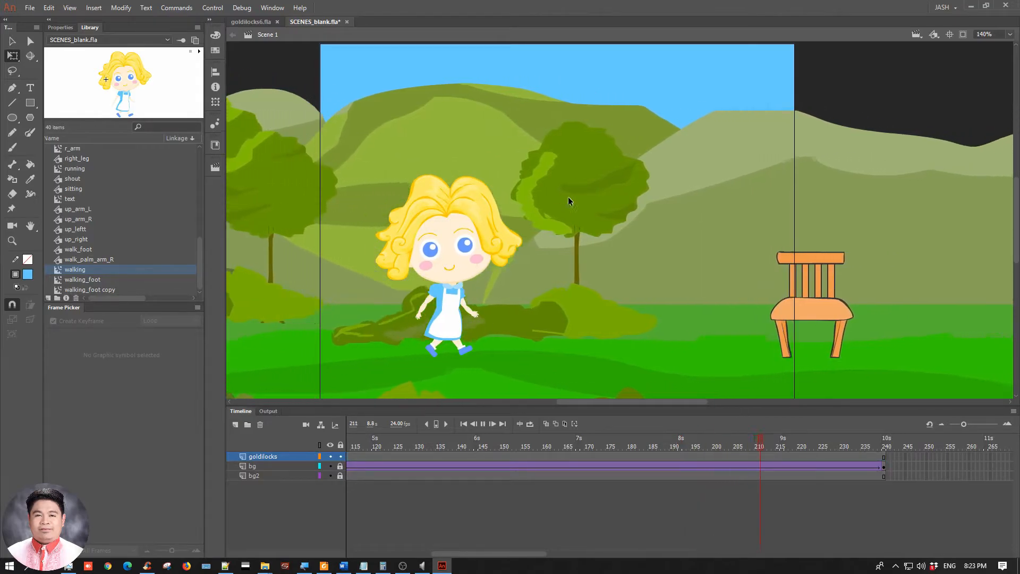
# Move Goldilocks closer to the stage's lower-left corner and scale her down further
pyautogui.hotkey('ctrl', '-')
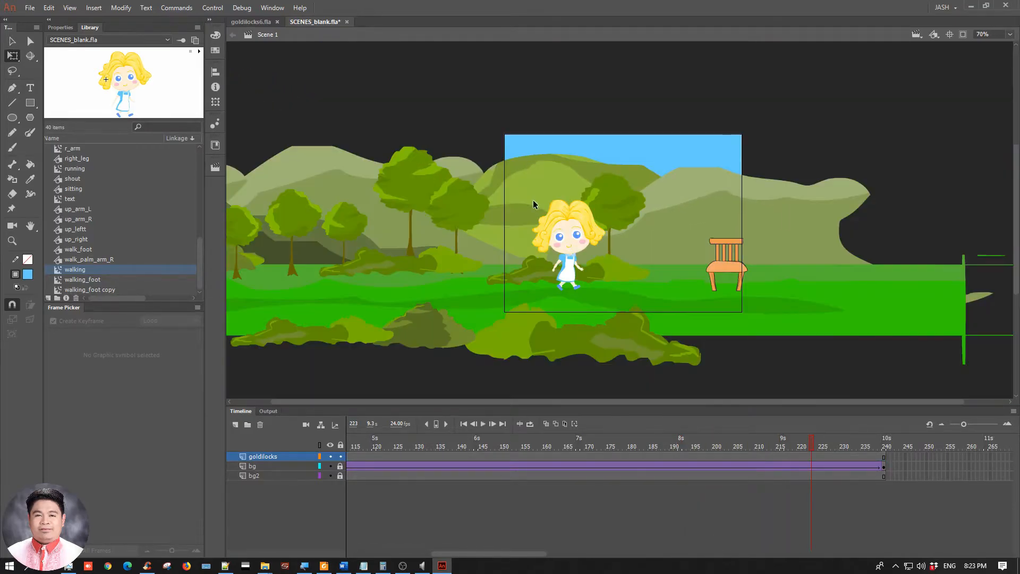
pyautogui.click(562, 244)
pyautogui.moveTo(561, 242)
pyautogui.mouseDown()
pyautogui.moveTo(549, 226)
pyautogui.moveTo(552, 251)
pyautogui.mouseUp()
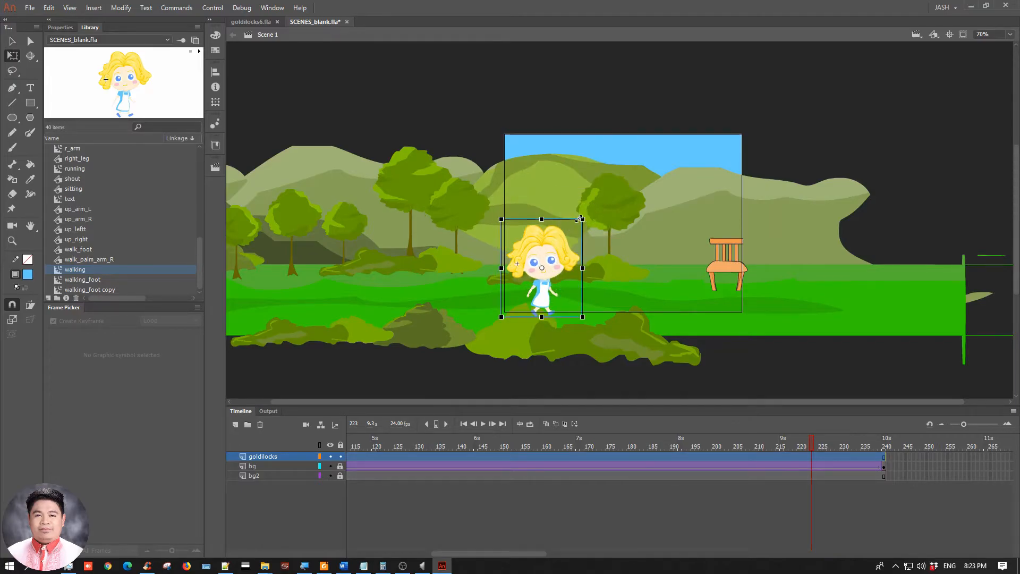
pyautogui.moveTo(583, 218); pyautogui.dragTo(574, 225)
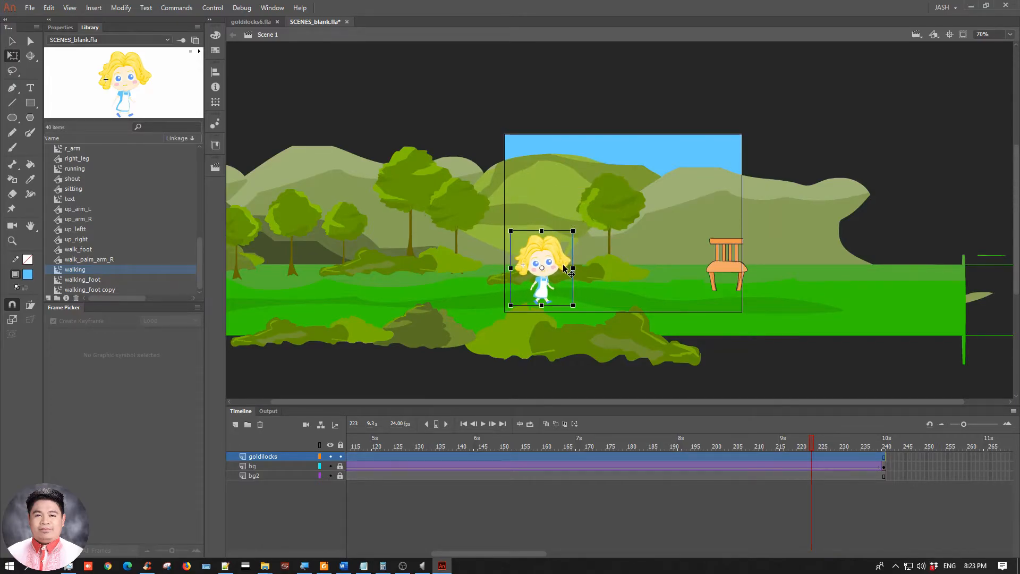
# Nudge Goldilocks slightly upward, then at frame 1 shift her a little to the right on the grass
pyautogui.moveTo(564, 265); pyautogui.dragTo(564, 257)
pyautogui.click(432, 118)
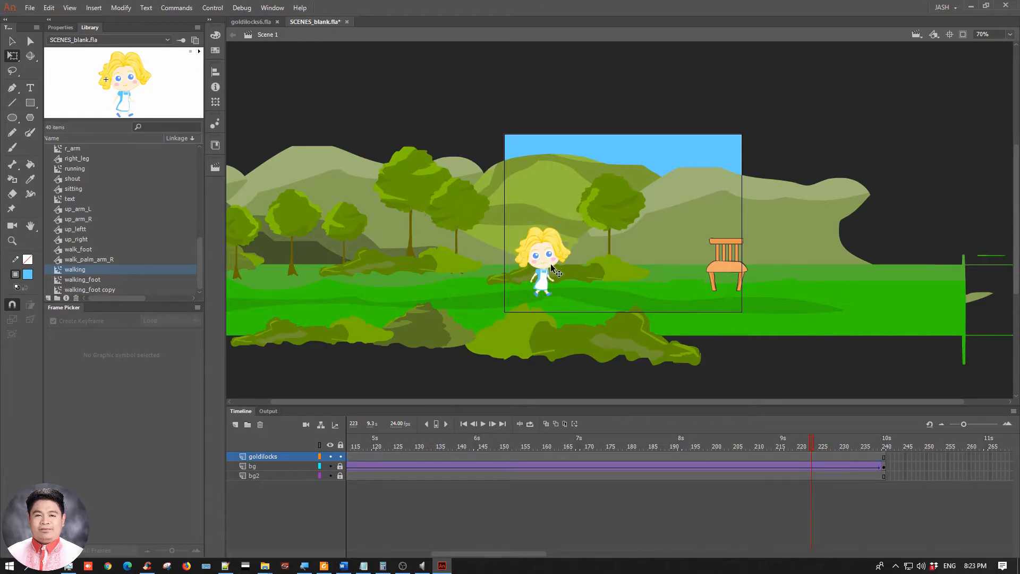
pyautogui.moveTo(518, 553); pyautogui.dragTo(341, 556)
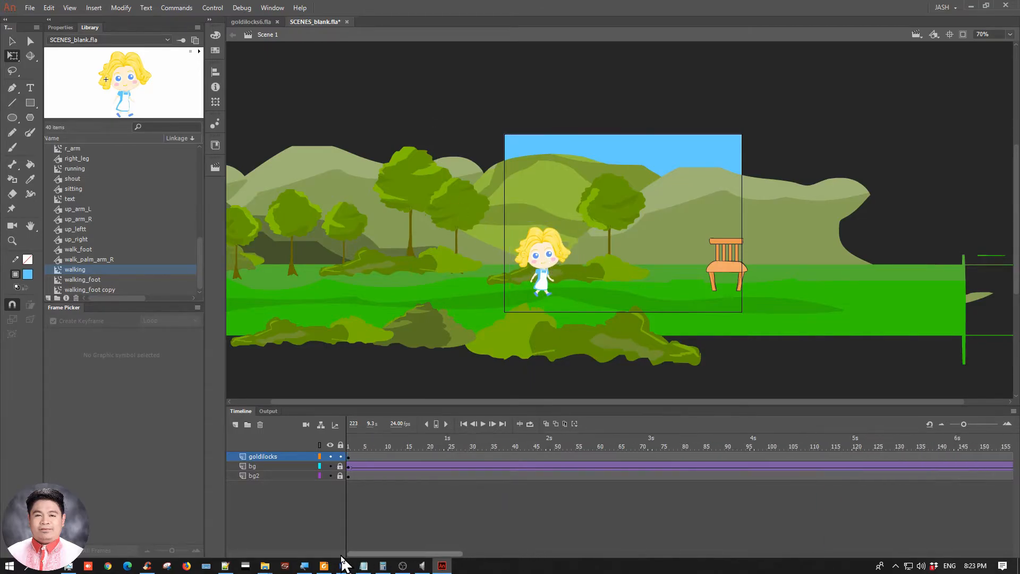
pyautogui.click(349, 457)
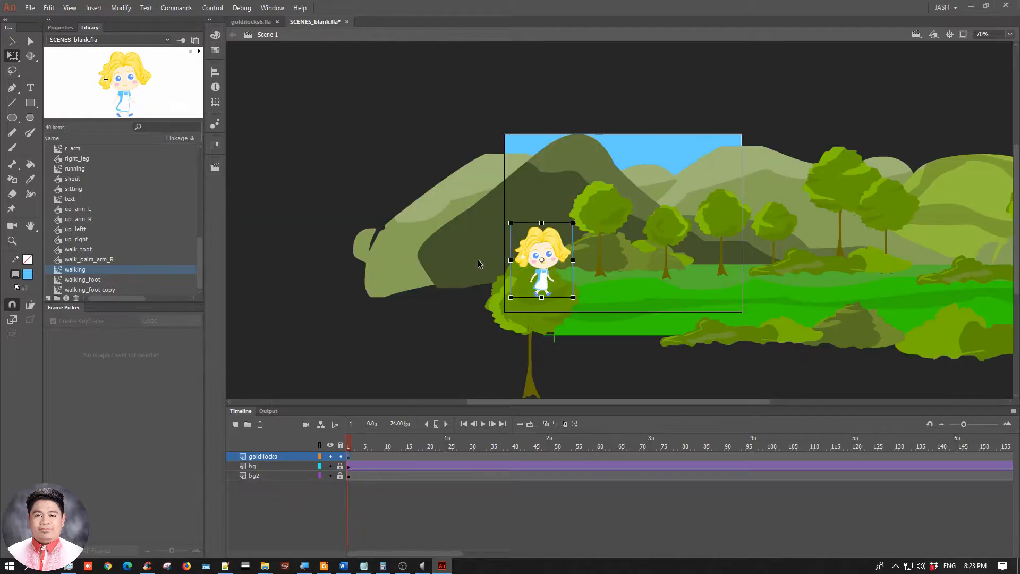
pyautogui.moveTo(555, 250); pyautogui.dragTo(595, 249)
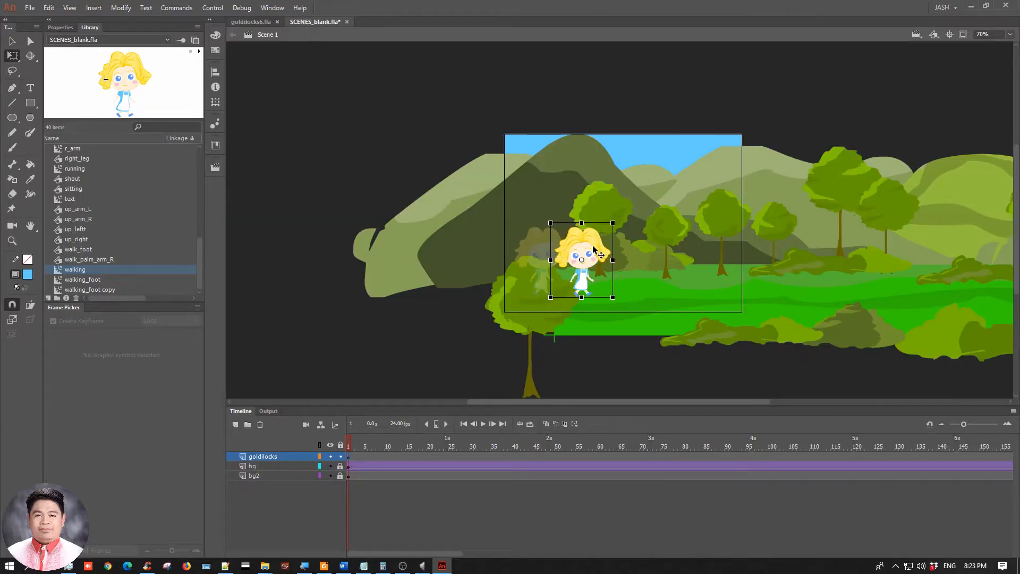
pyautogui.press('Left')
pyautogui.press('Left')
pyautogui.press('Left')
pyautogui.press('Left')
pyautogui.press('Left')
pyautogui.press('Left')
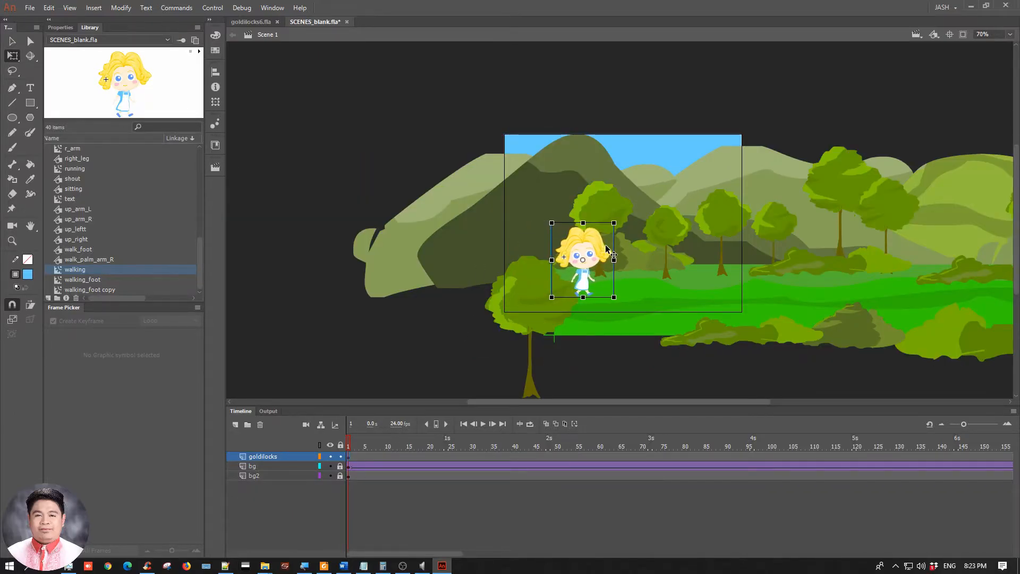
pyautogui.click(13, 42)
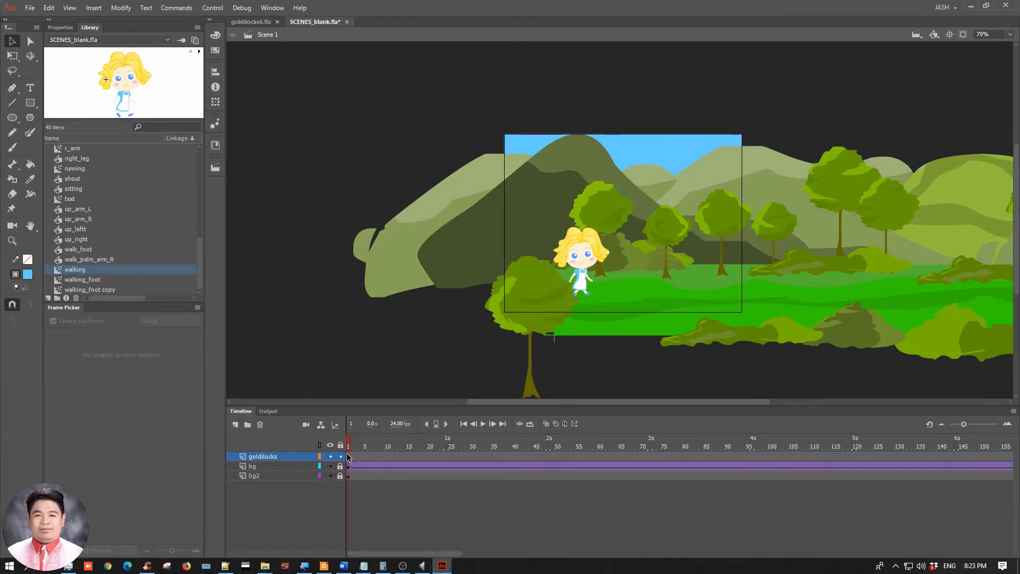
# Test the movie to watch Goldilocks walk across the scrolling landscape, then close the preview
pyautogui.hotkey('ctrl', 'Return')
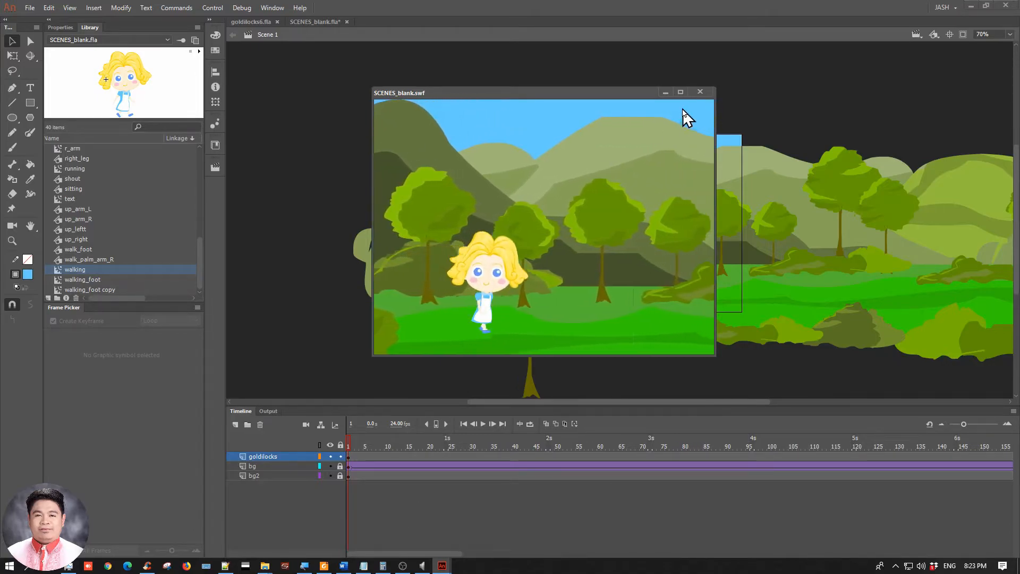
pyautogui.click(700, 92)
pyautogui.hscroll(5, 691, 85)
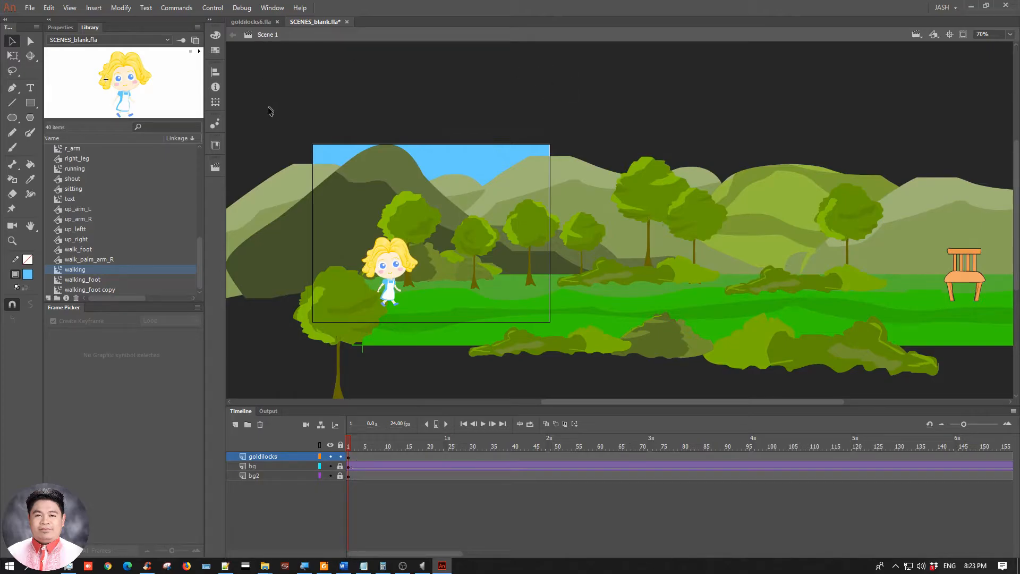
# Add a second scene to the document from the Scene list
pyautogui.click(216, 168)
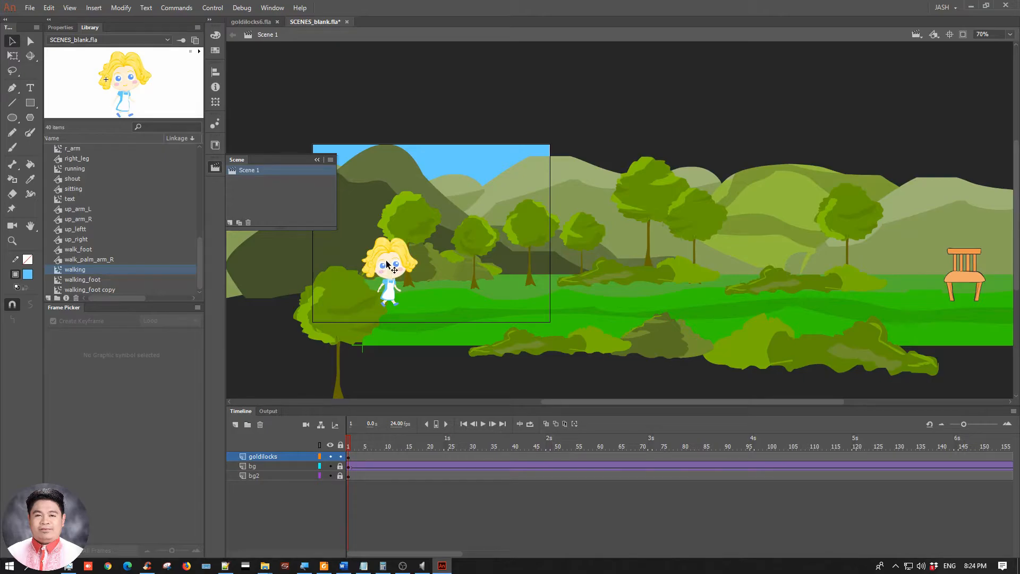
pyautogui.click(243, 183)
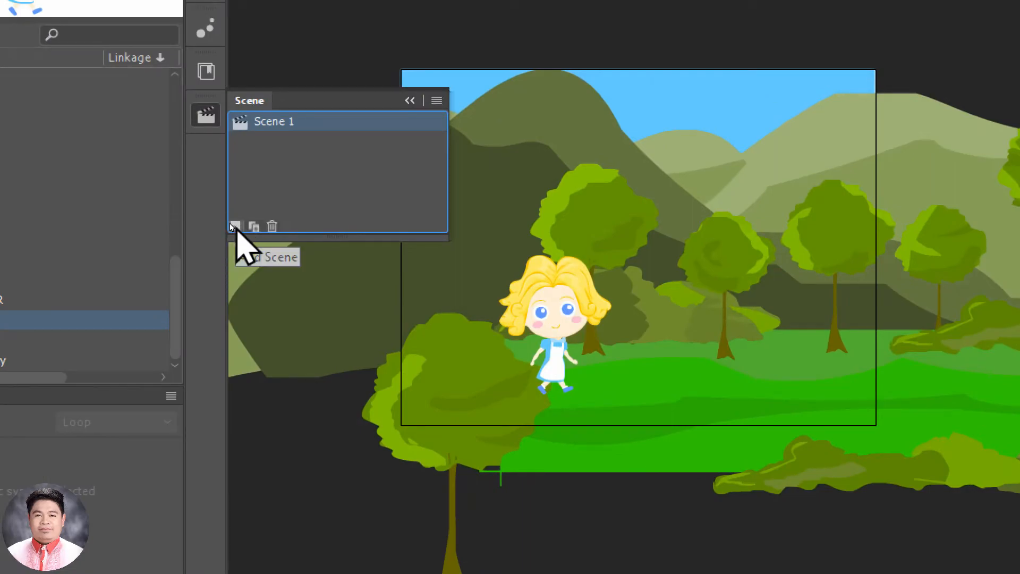
pyautogui.click(235, 226)
pyautogui.click(835, 118)
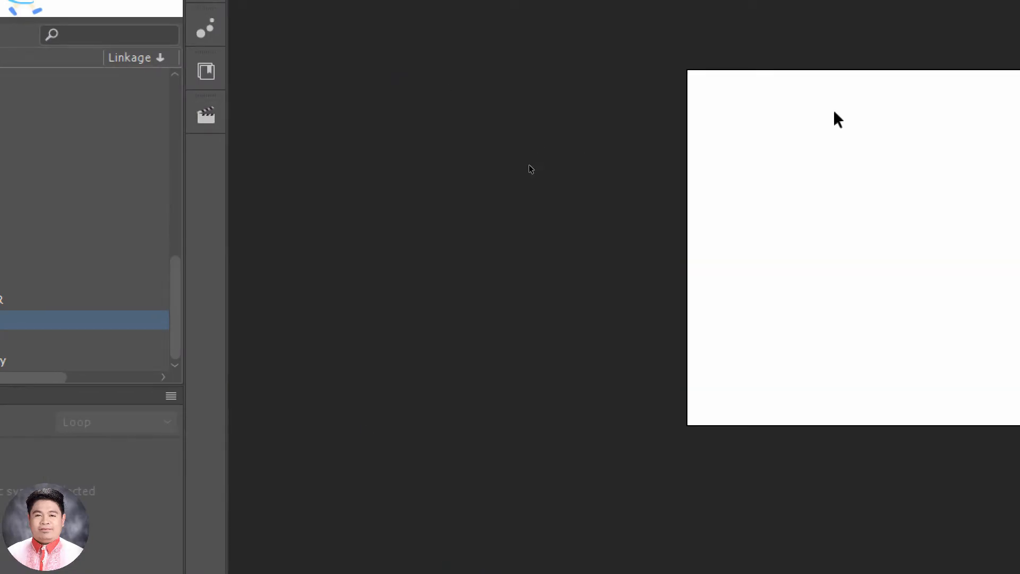
pyautogui.hotkey('ctrl', '-')
pyautogui.hotkey('ctrl', '=')
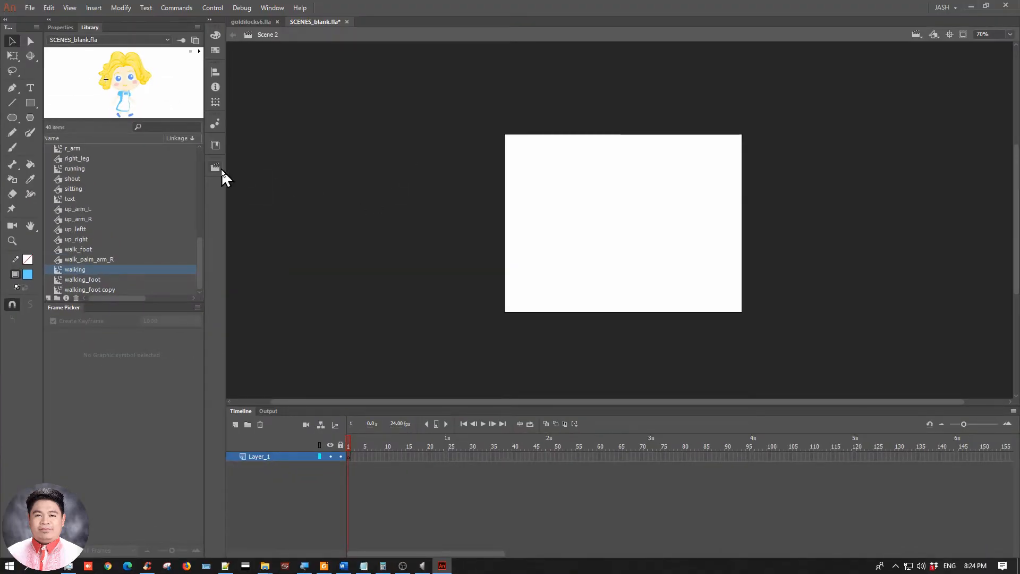
# Switch back and forth between Scene 1 and Scene 2, ending in Scene 2
pyautogui.click(215, 168)
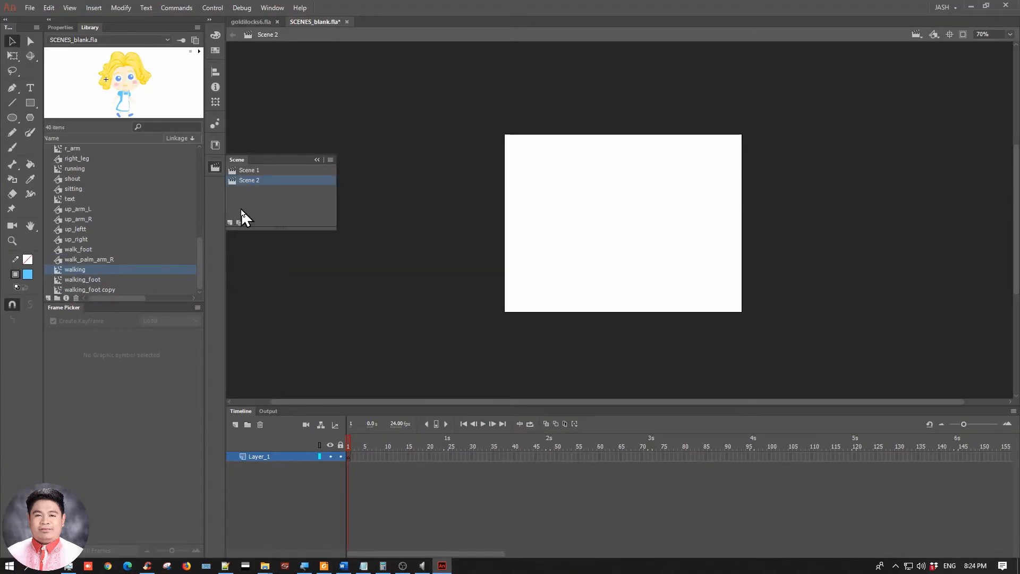
pyautogui.click(255, 171)
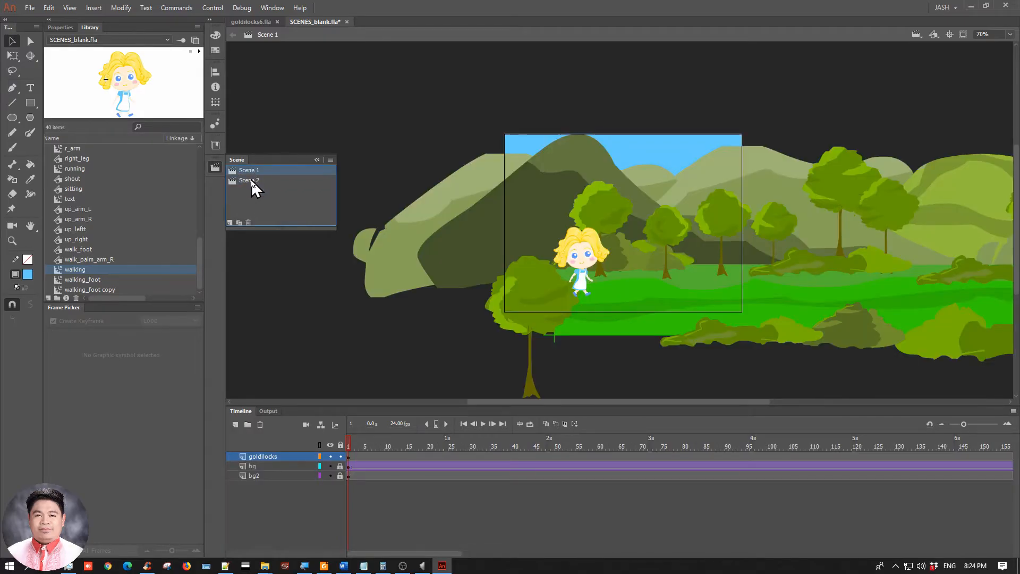
pyautogui.click(251, 180)
pyautogui.click(254, 173)
pyautogui.click(250, 180)
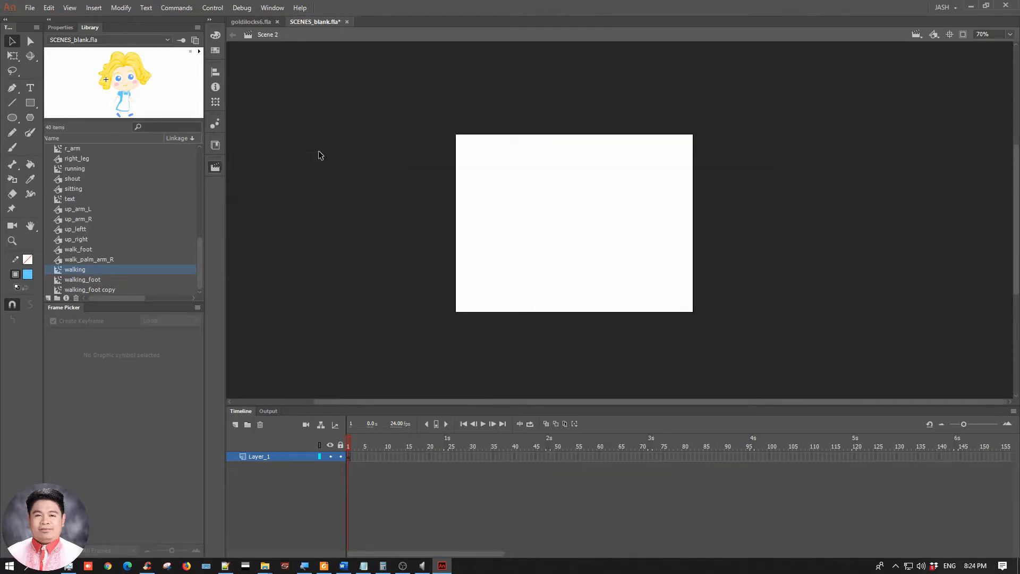
# Place the bg1 symbol from the library onto the stage of Scene 2
pyautogui.click(90, 206)
pyautogui.press('Home')
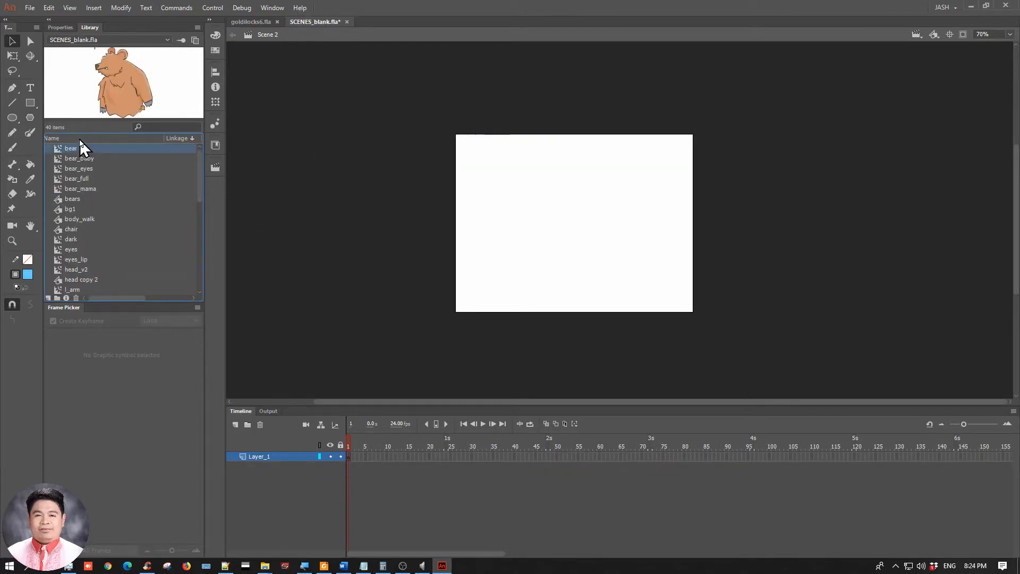
pyautogui.click(75, 209)
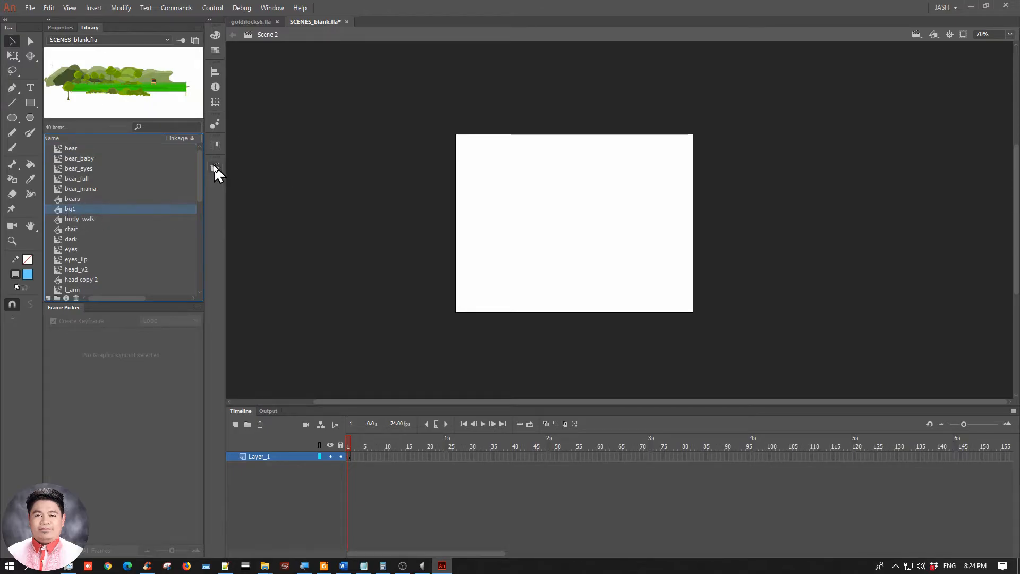
pyautogui.moveTo(87, 208); pyautogui.dragTo(549, 202)
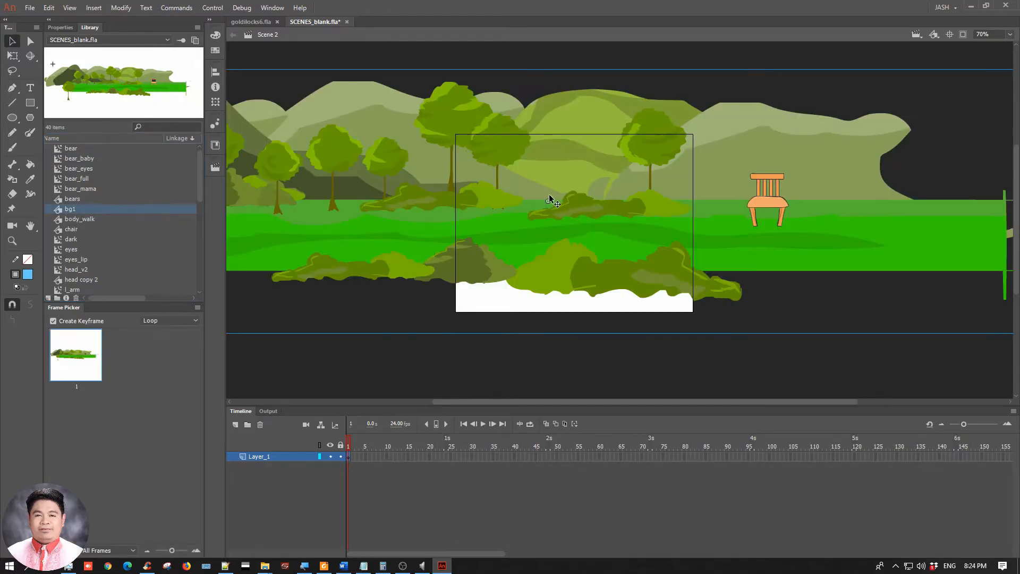
# Scale bg1 down with Free Transform and position it so the grass covers the stage's lower edge and the chair stands in its right part
pyautogui.press('q')
pyautogui.moveTo(401, 168); pyautogui.dragTo(597, 230)
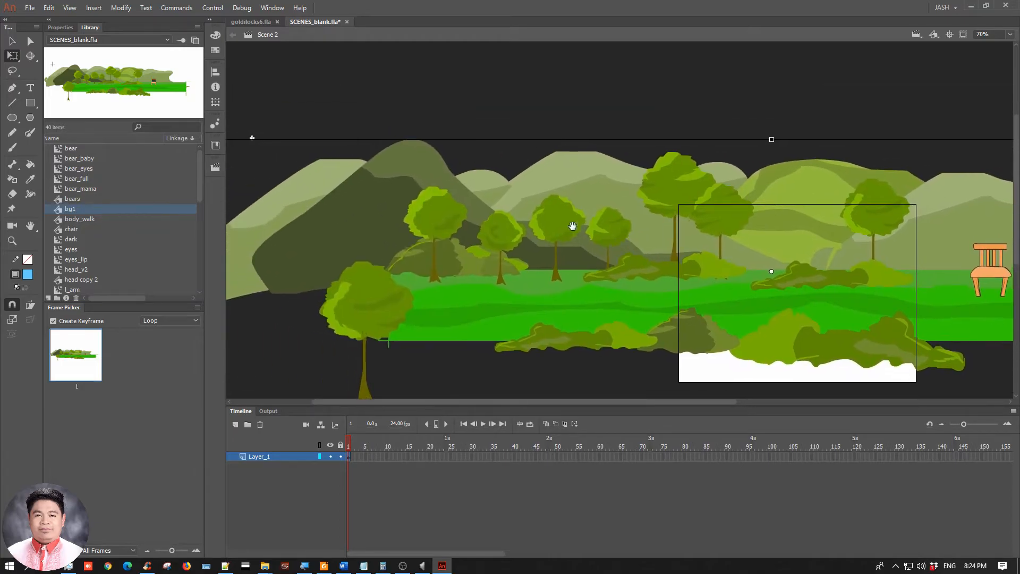
pyautogui.moveTo(247, 148); pyautogui.dragTo(400, 189)
pyautogui.click(639, 103)
pyautogui.moveTo(801, 152); pyautogui.dragTo(515, 64)
pyautogui.moveTo(593, 159); pyautogui.dragTo(593, 217)
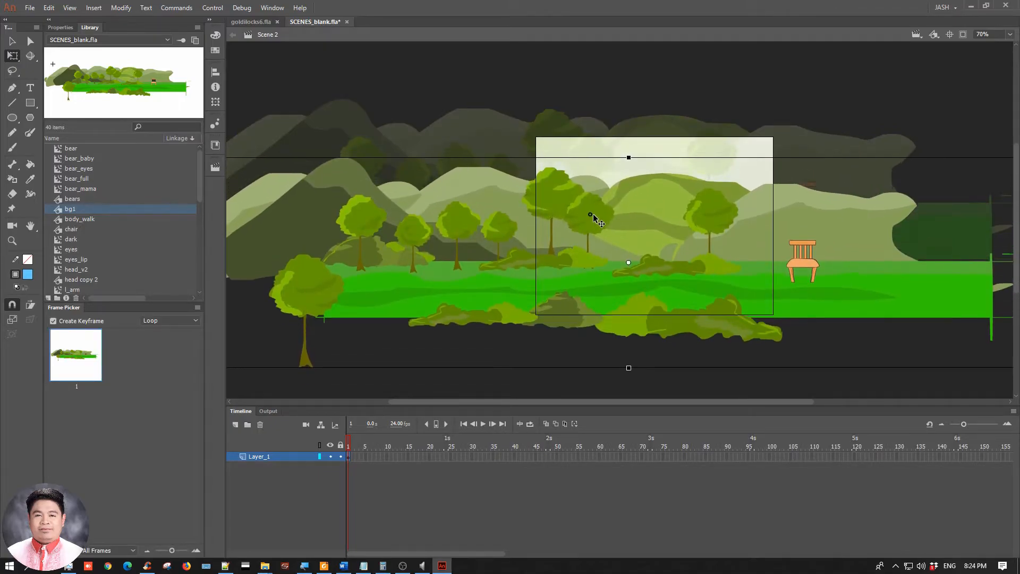
pyautogui.click(722, 154)
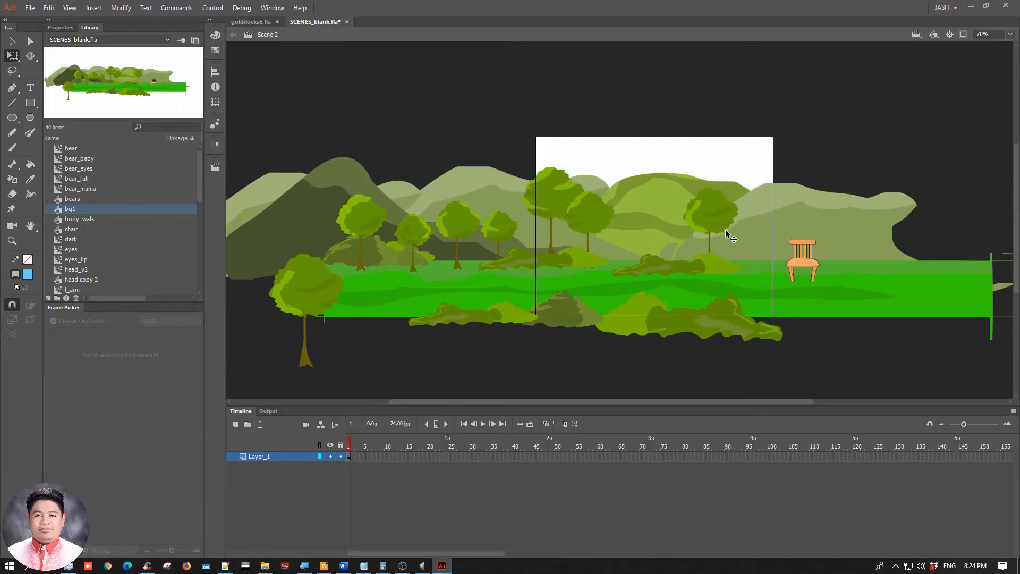
pyautogui.moveTo(801, 226); pyautogui.dragTo(685, 247)
pyautogui.click(708, 108)
pyautogui.click(729, 128)
pyautogui.moveTo(781, 112); pyautogui.dragTo(722, 112)
# Rename the background layer as bg1 and add a new layer named bg2 beneath it
pyautogui.doubleClick(261, 456)
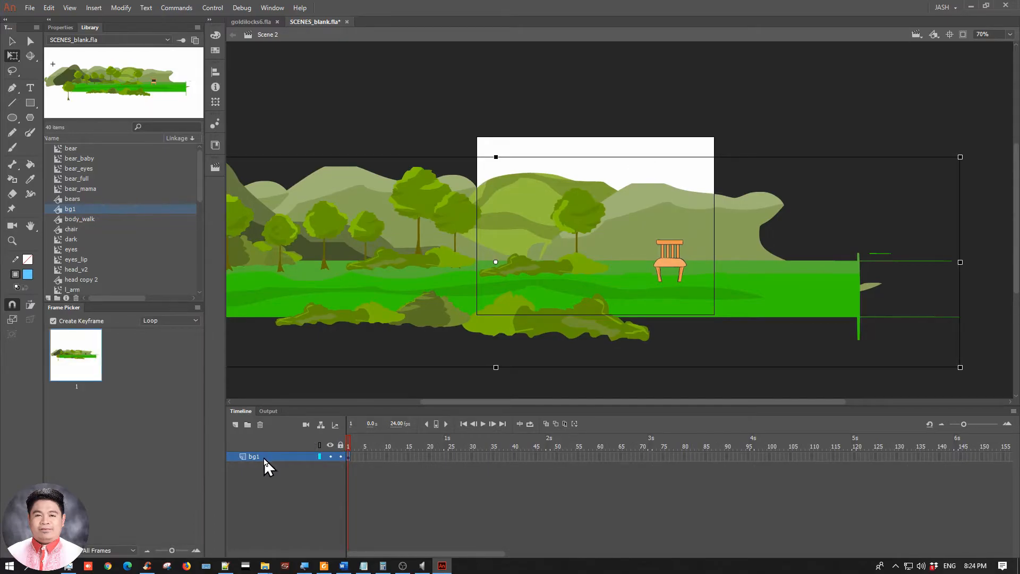
pyautogui.click(237, 425)
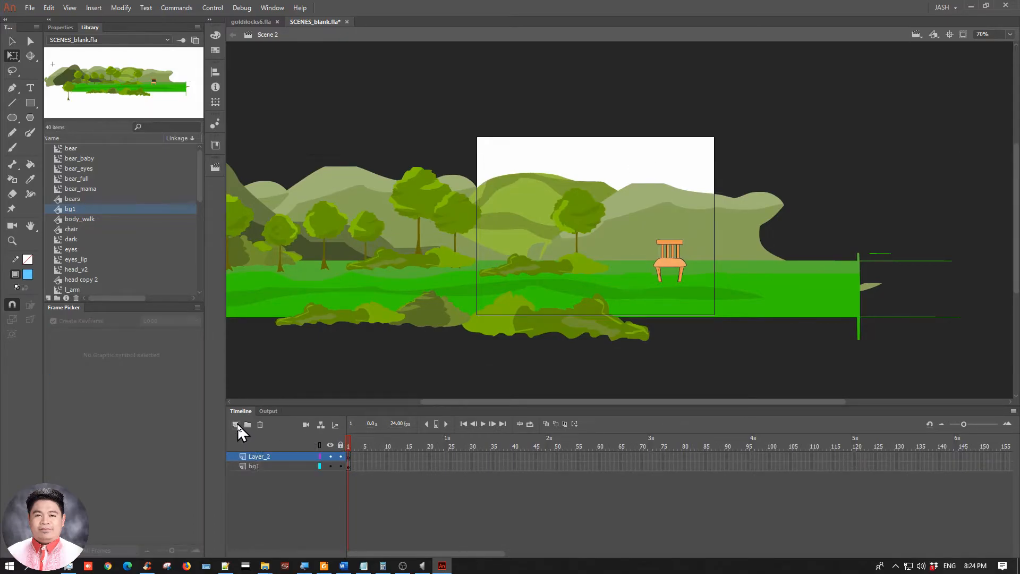
pyautogui.doubleClick(260, 456)
pyautogui.write('bg2')
pyautogui.press('Return')
pyautogui.moveTo(260, 455); pyautogui.dragTo(262, 472)
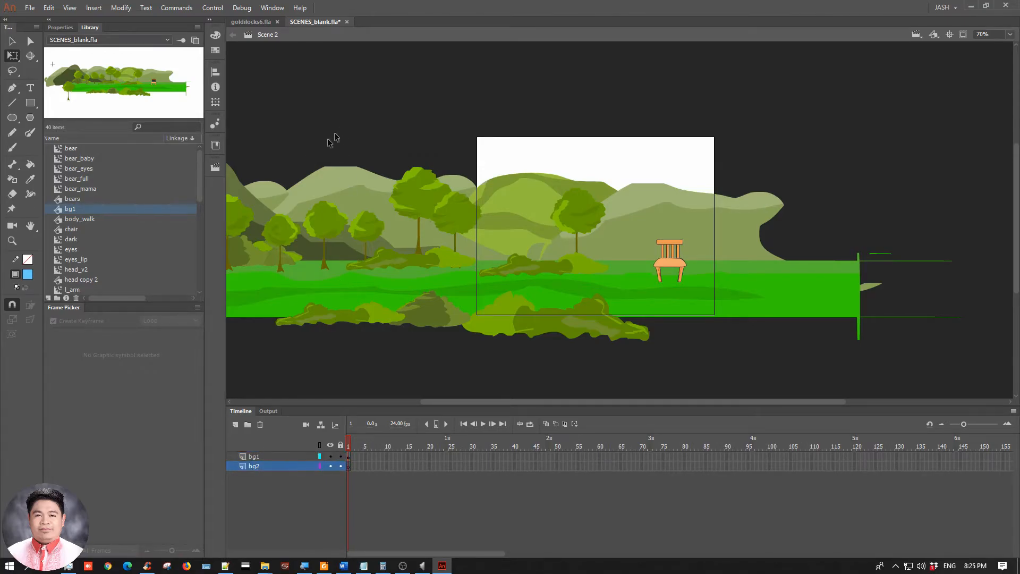
# Copy the blue sky shape from Scene 1's bg2 layer and paste it in place into Scene 2's bg2 layer
pyautogui.click(215, 169)
pyautogui.click(249, 171)
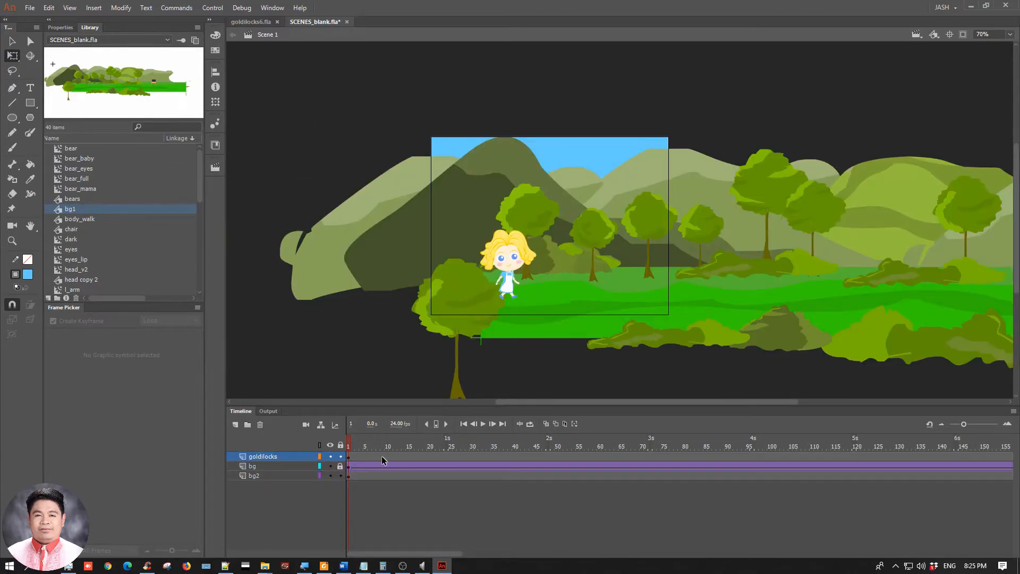
pyautogui.click(350, 476)
pyautogui.click(12, 41)
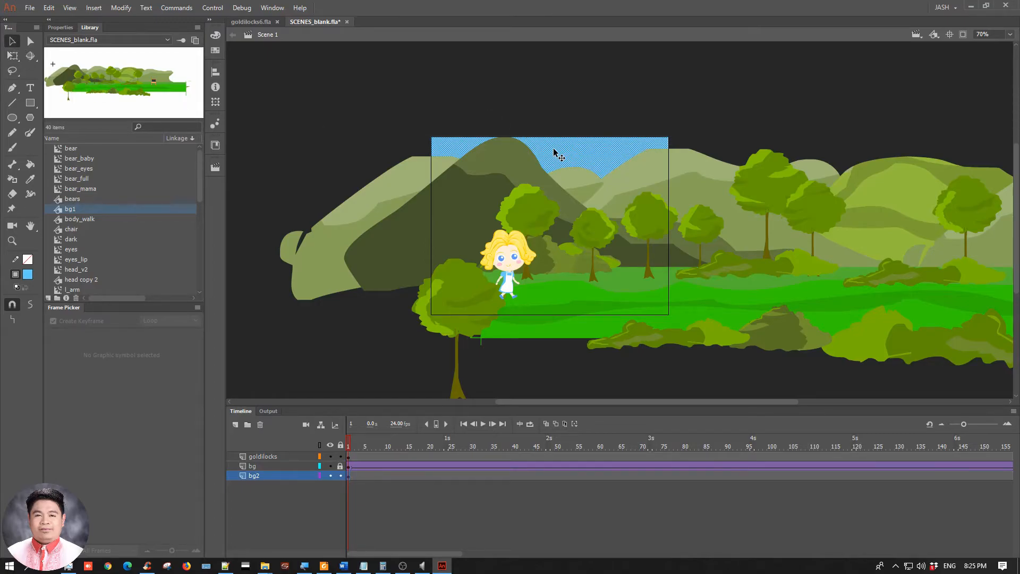
pyautogui.click(215, 167)
pyautogui.click(252, 179)
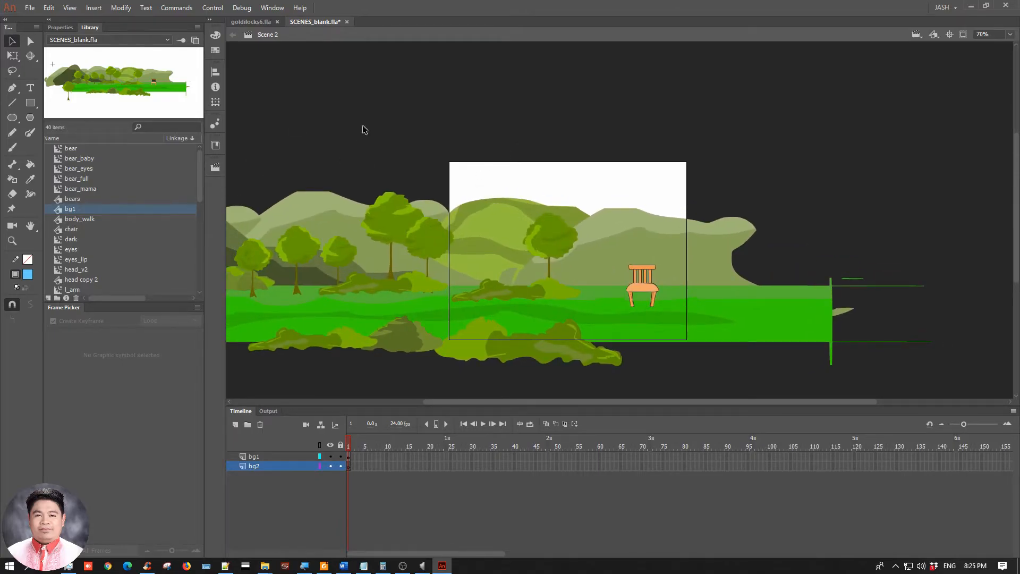
pyautogui.hotkey('ctrl', 'shift', 'v')
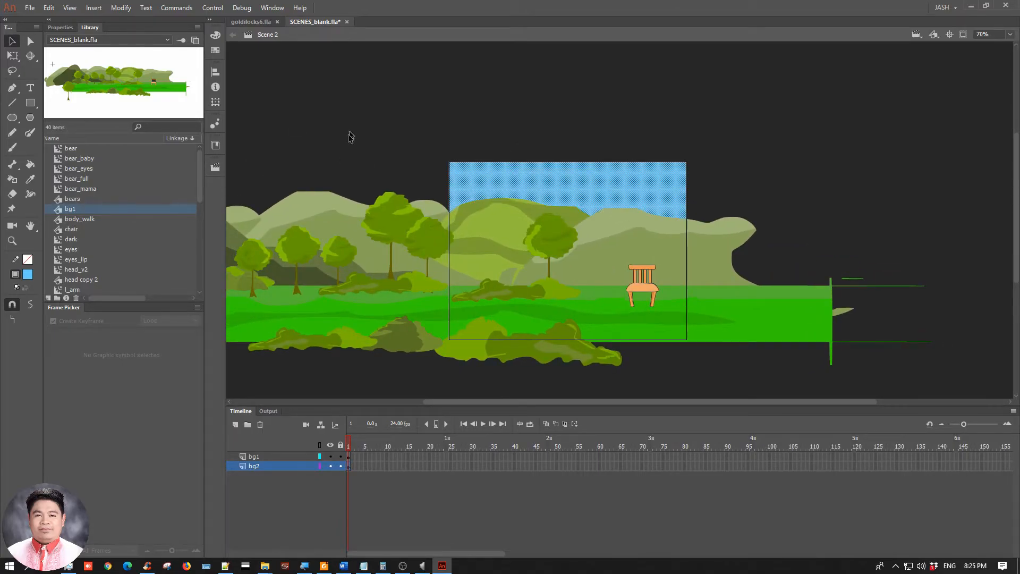
# Lock the bg2 and bg1 layers of Scene 2
pyautogui.click(340, 466)
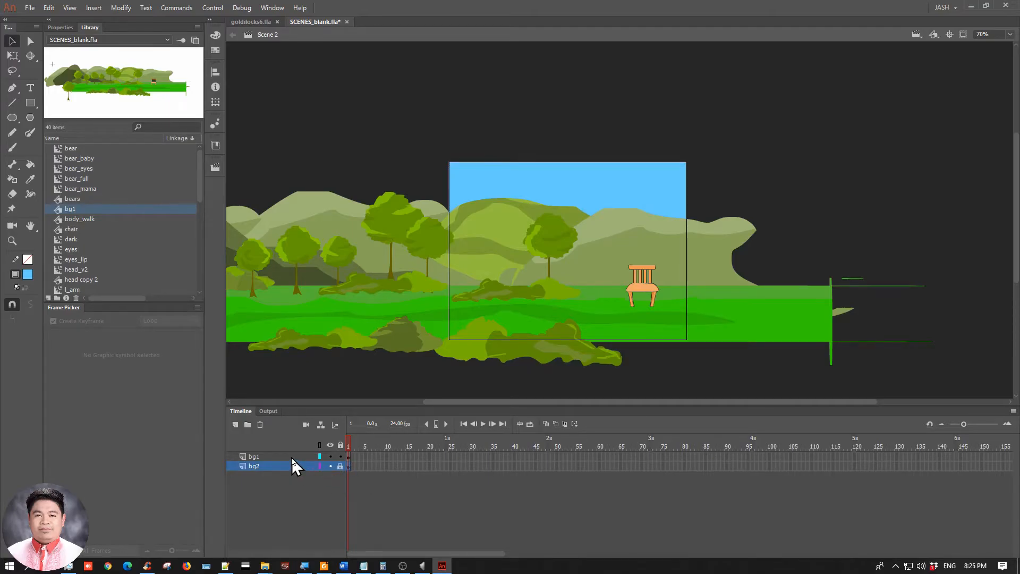
pyautogui.click(292, 457)
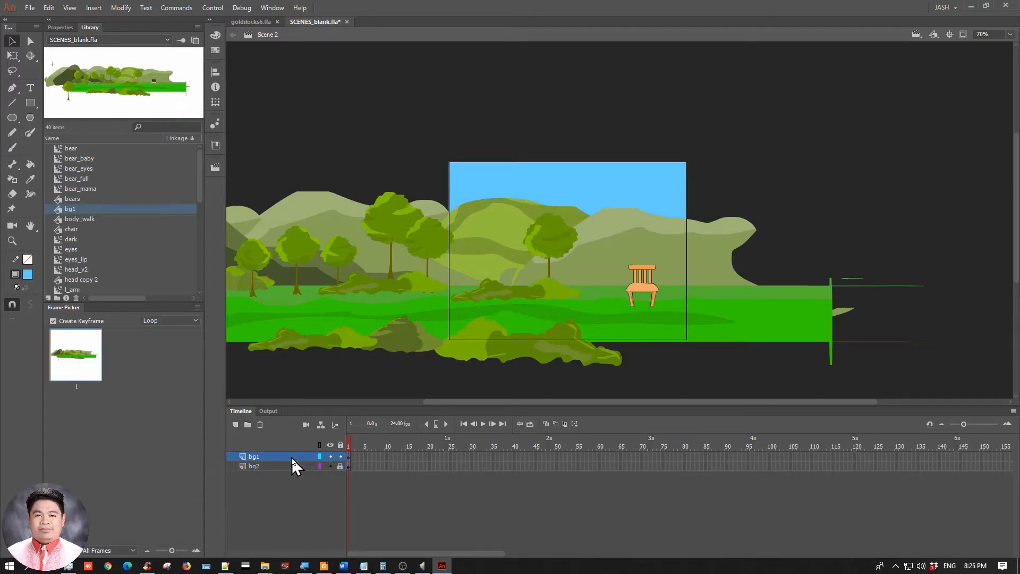
pyautogui.click(341, 457)
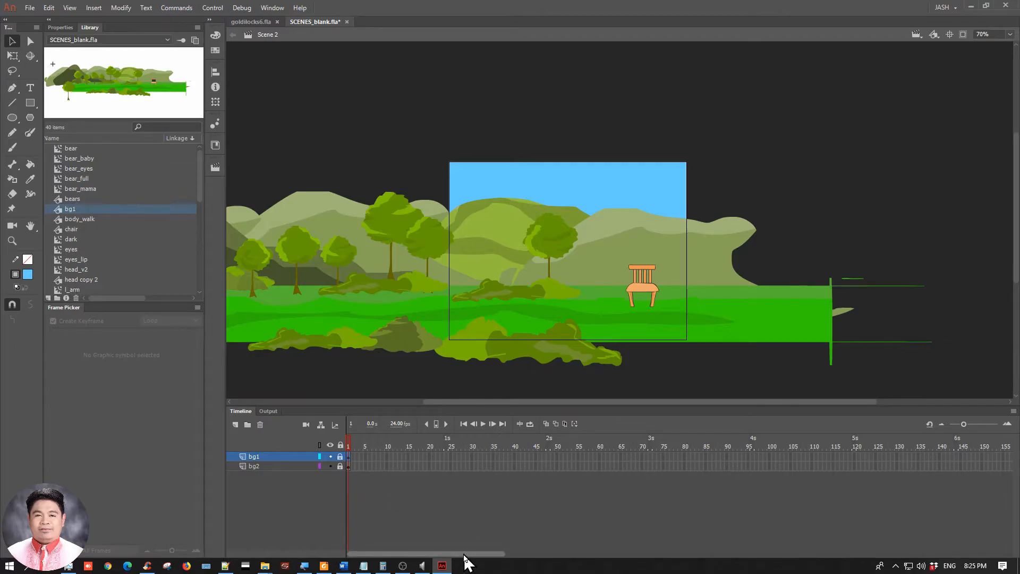
# Examine Scene 2's timeline around frame 215, and test the movie to see how both scenes play, closing the preview
pyautogui.moveTo(464, 555); pyautogui.dragTo(608, 553)
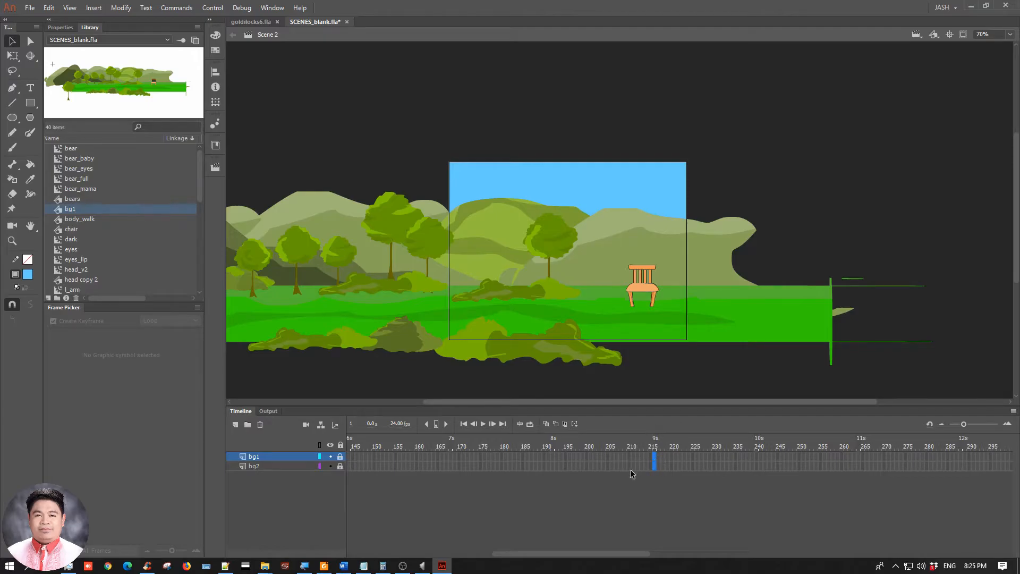
pyautogui.moveTo(617, 555); pyautogui.dragTo(403, 556)
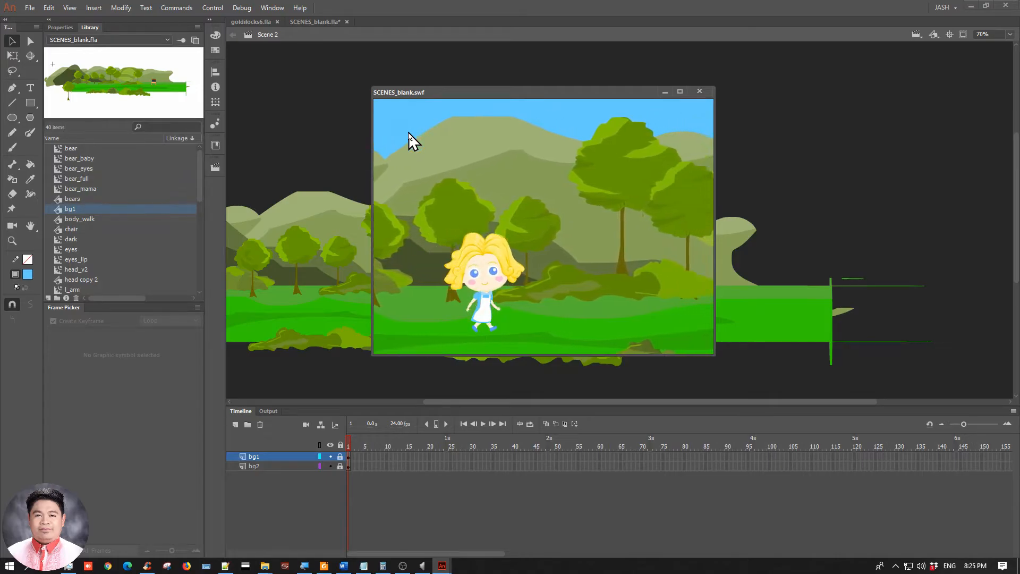
pyautogui.click(700, 92)
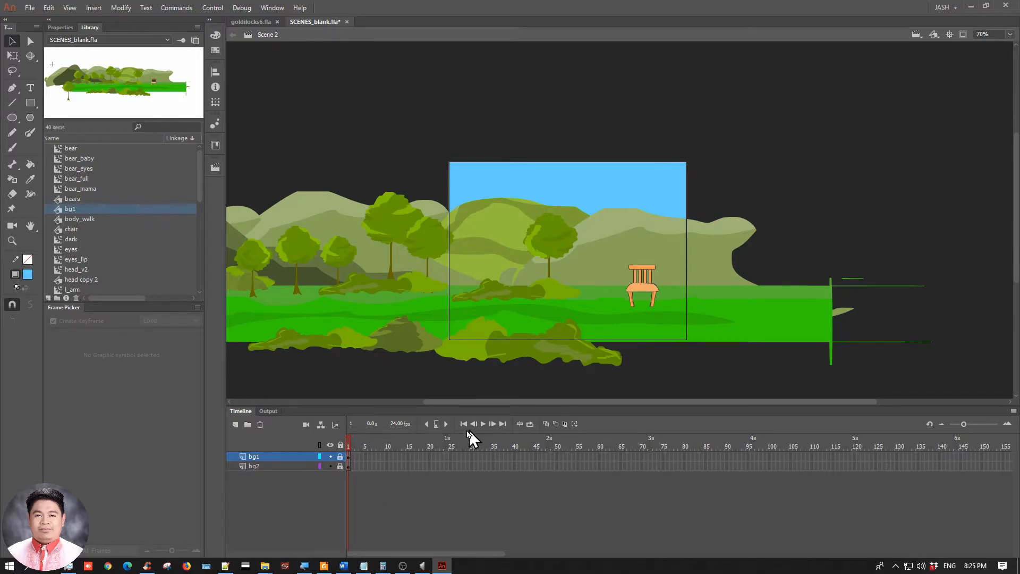
pyautogui.moveTo(482, 552); pyautogui.dragTo(608, 554)
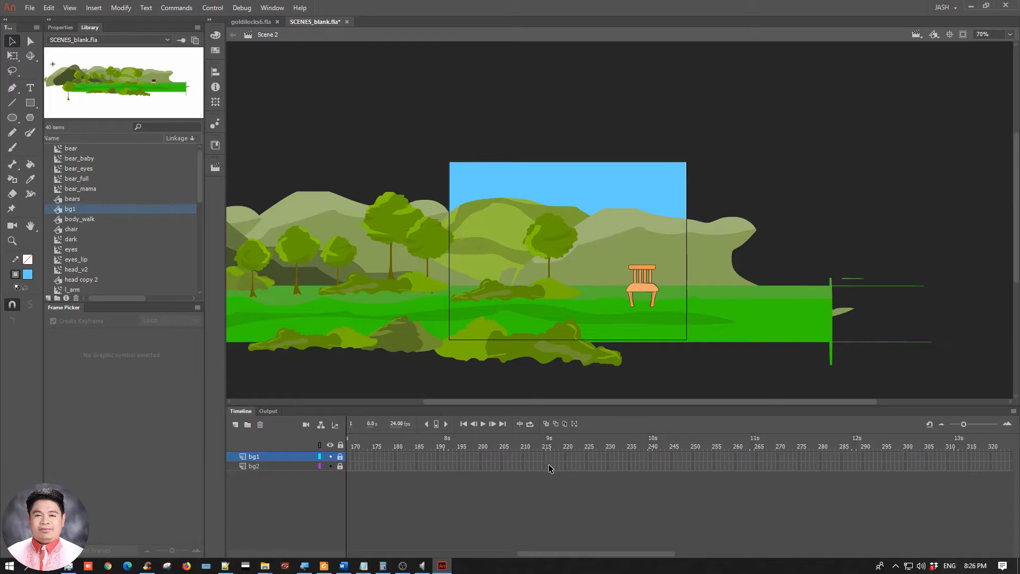
# Extend the bg1 and bg2 layers of Scene 2 by inserting frames at frame 216
pyautogui.click(550, 466)
pyautogui.keyDown('shift'); pyautogui.click(548, 456); pyautogui.keyUp('shift')
pyautogui.rightClick(548, 456)
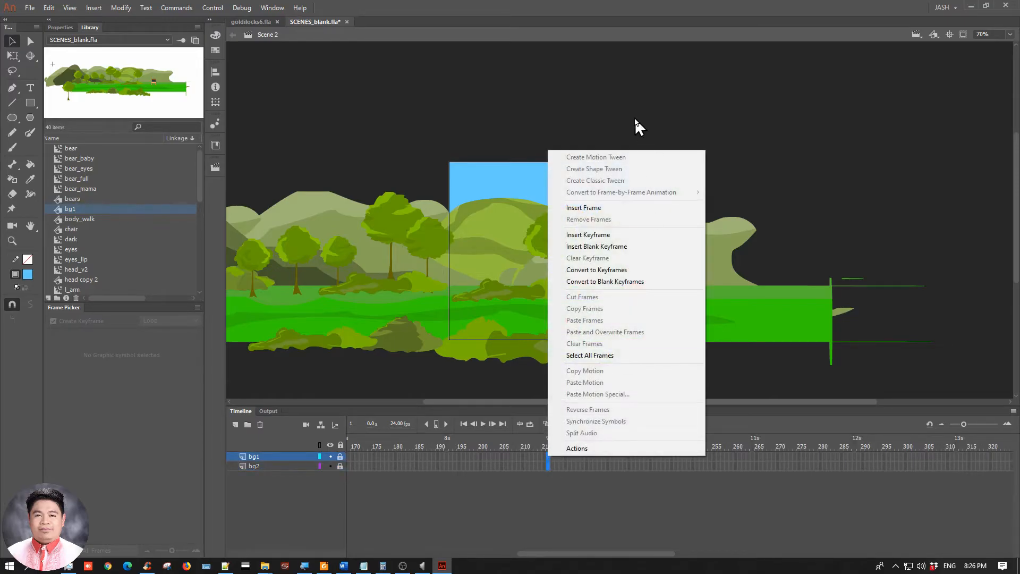
pyautogui.click(552, 209)
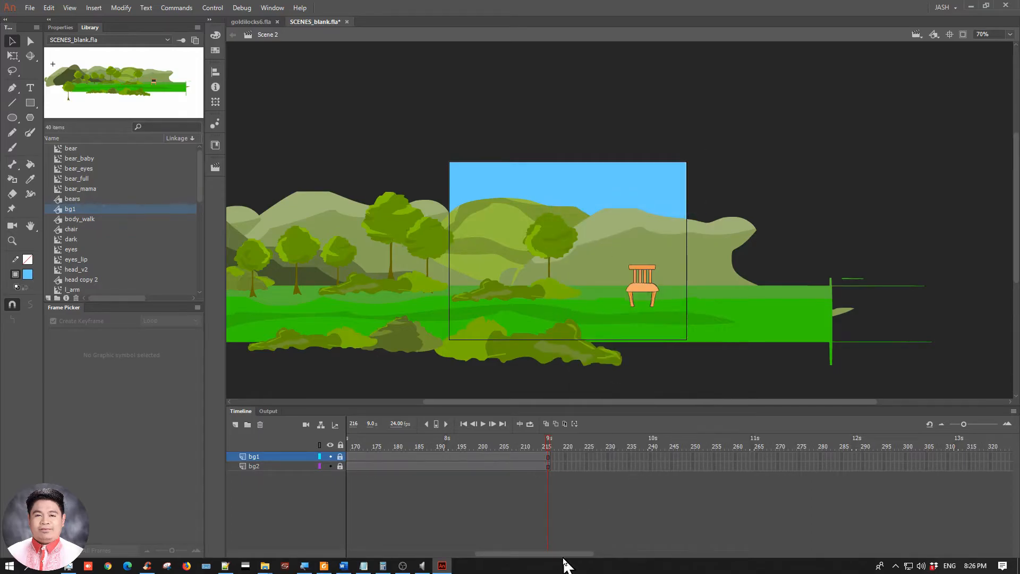
# Add a new layer named g above bg1 and save the document
pyautogui.moveTo(565, 554); pyautogui.dragTo(362, 558)
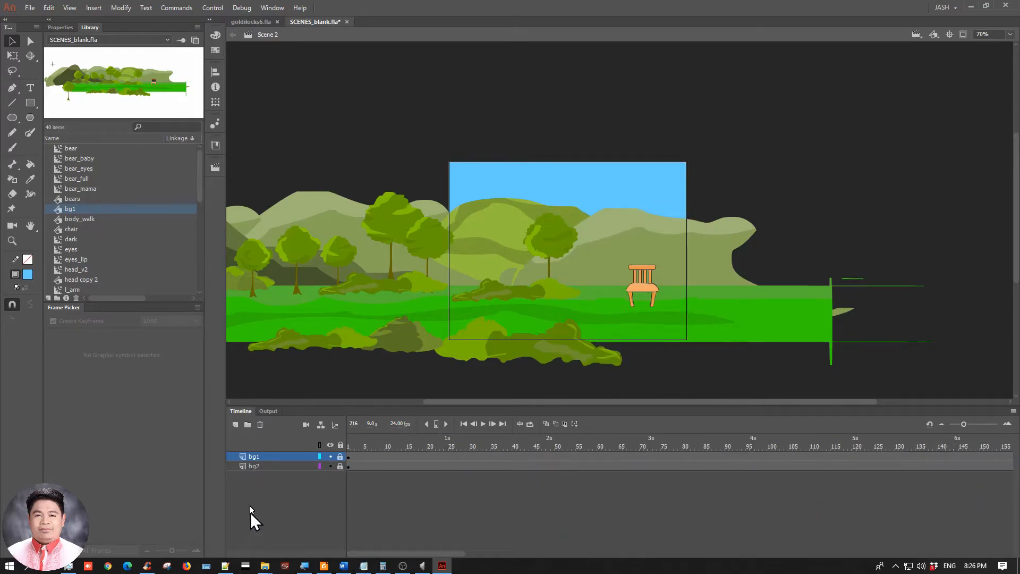
pyautogui.click(235, 425)
pyautogui.click(262, 457)
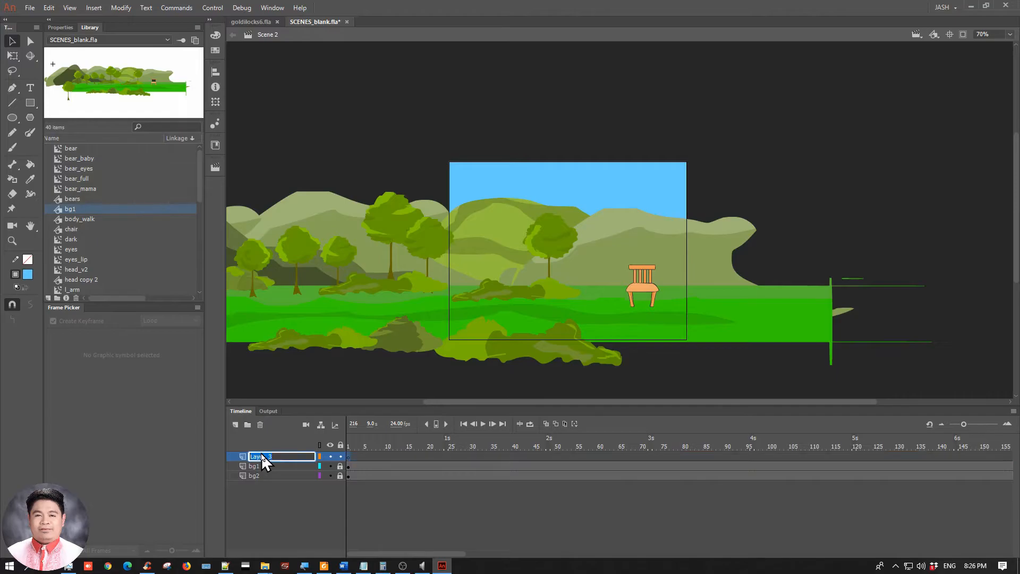
pyautogui.press('g')
pyautogui.press('Return')
pyautogui.doubleClick(261, 455)
pyautogui.write('g')
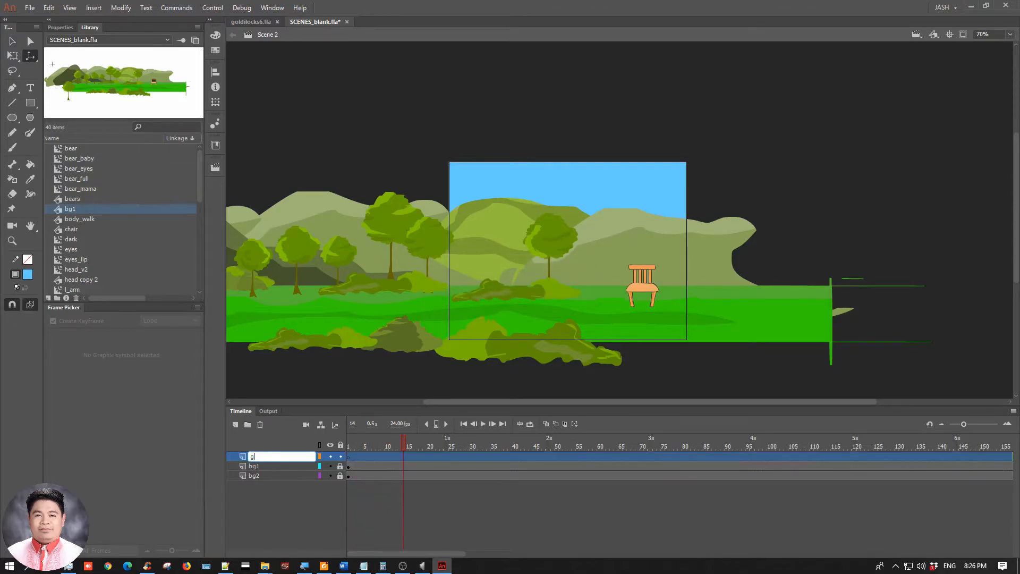
pyautogui.press('Return')
pyautogui.hotkey('ctrl', 's')
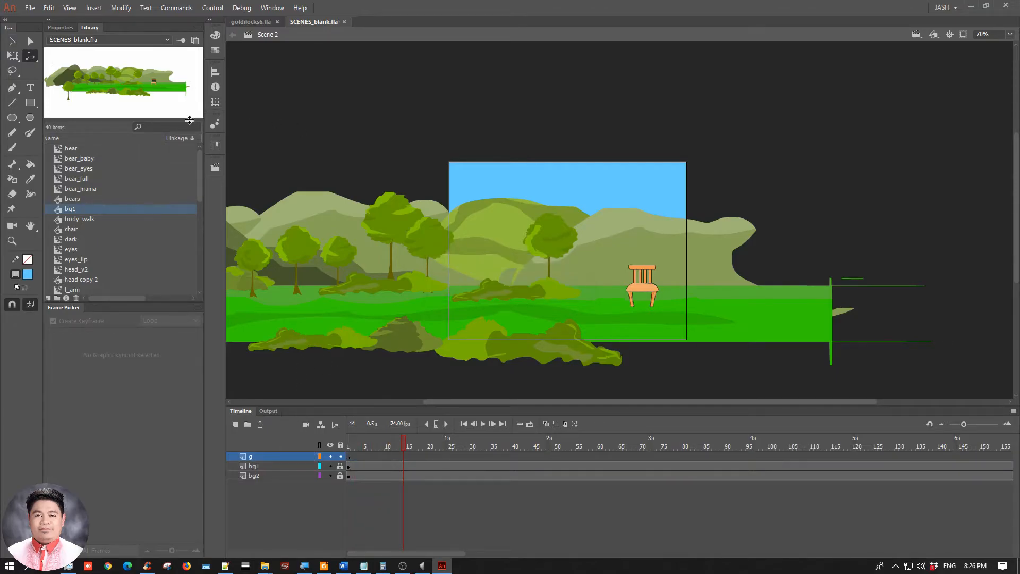
# Place an instance of the sitting symbol from the library over the chair on the g layer
pyautogui.click(12, 41)
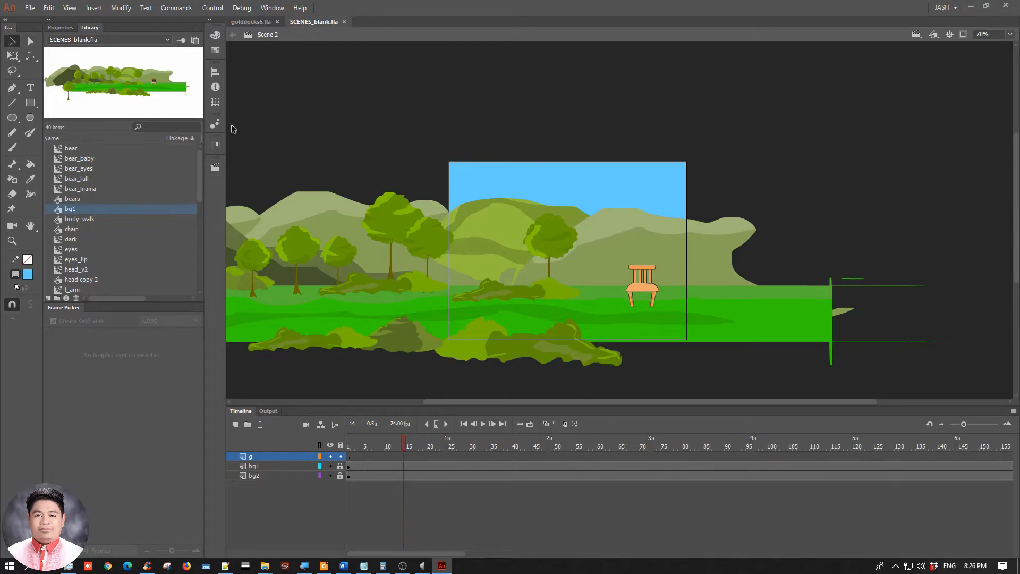
pyautogui.click(83, 172)
pyautogui.press('s')
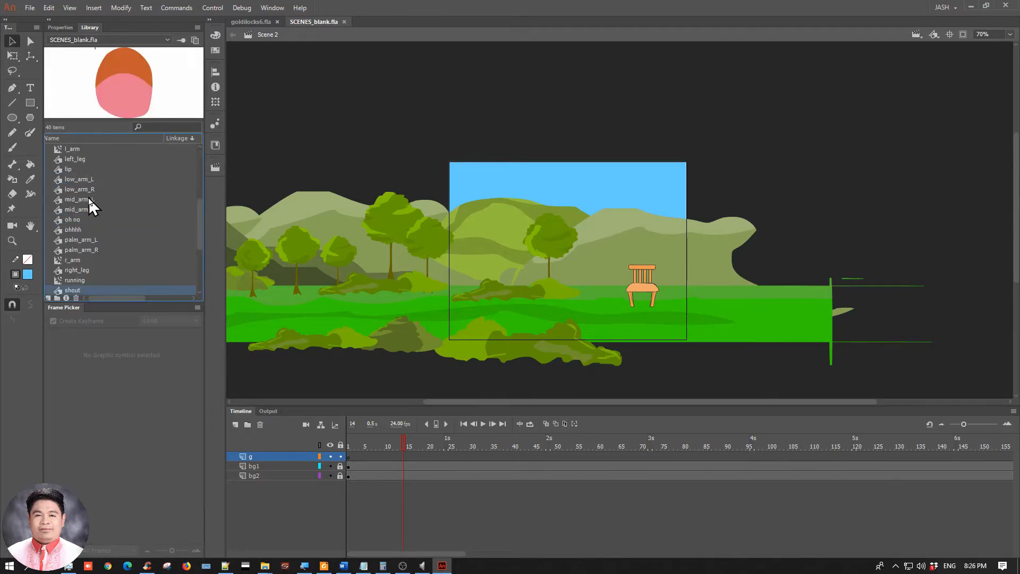
pyautogui.scroll(-4, 126, 279)
pyautogui.moveTo(82, 187); pyautogui.dragTo(638, 256)
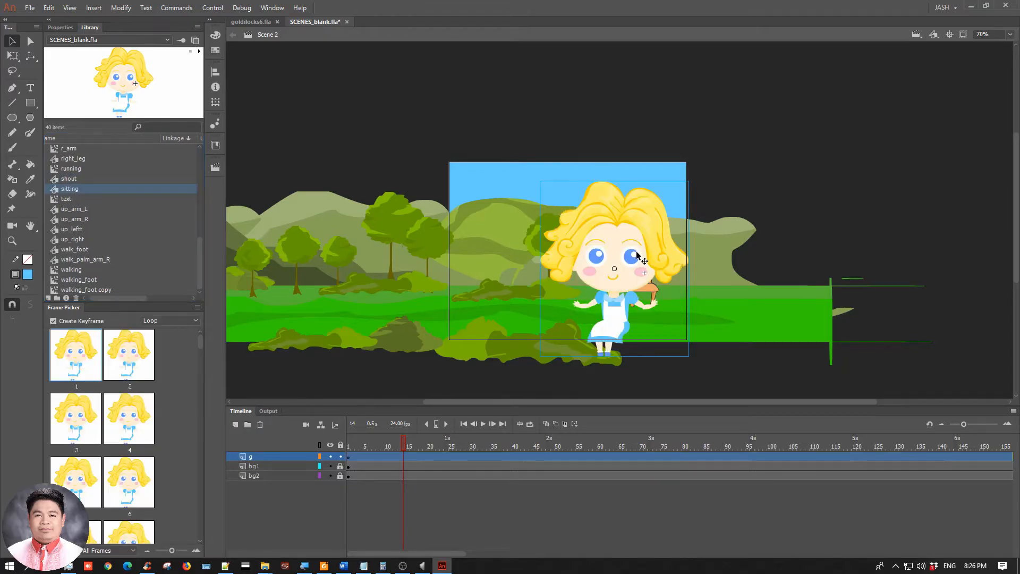
pyautogui.hotkey('ctrl', '=')
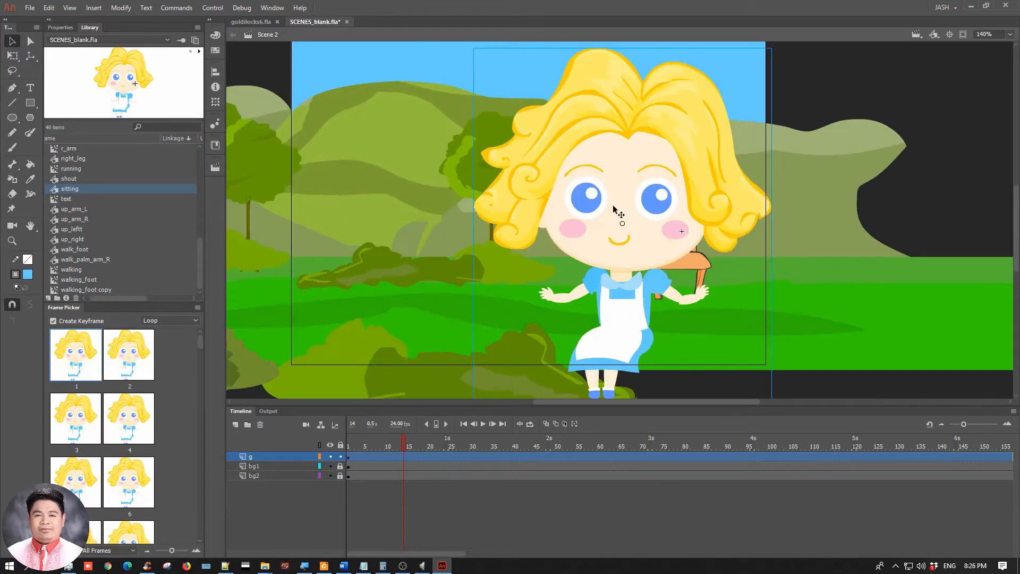
# Scale down the sitting Goldilocks with Free Transform and position her on the chair's seat
pyautogui.moveTo(653, 202); pyautogui.dragTo(567, 252)
pyautogui.press('q')
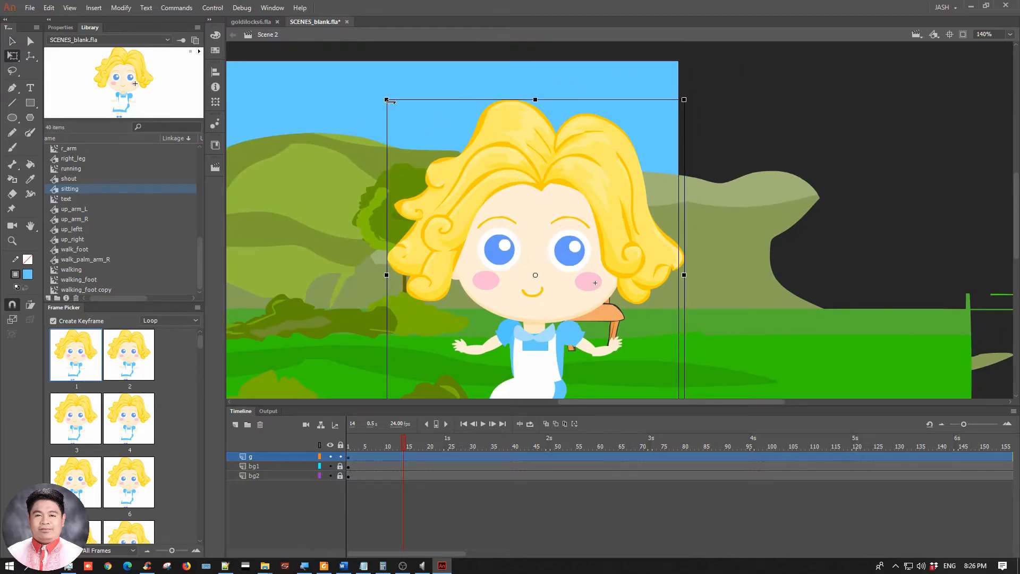
pyautogui.moveTo(389, 100); pyautogui.dragTo(467, 195)
pyautogui.moveTo(506, 238); pyautogui.dragTo(574, 216)
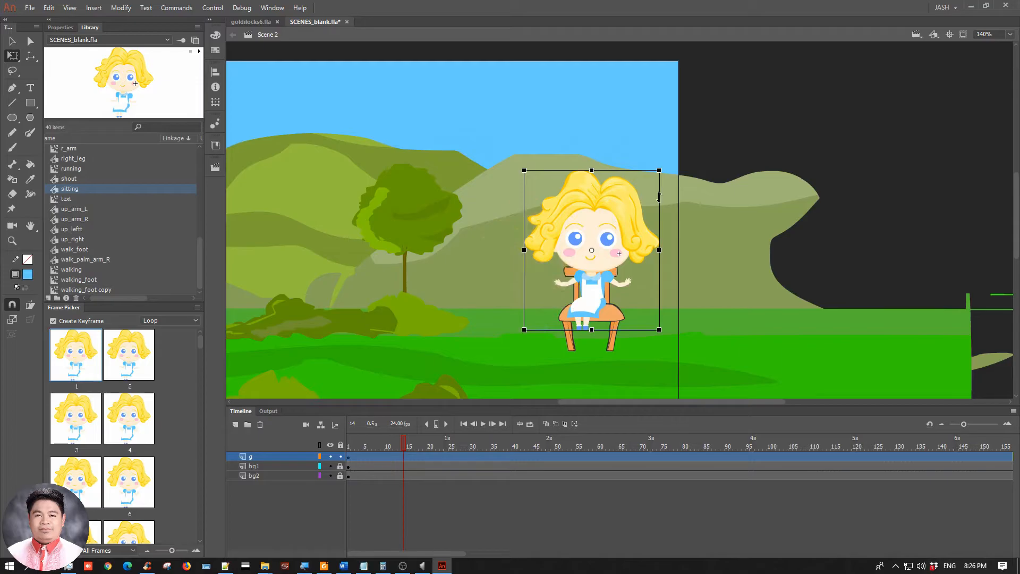
pyautogui.moveTo(659, 171); pyautogui.dragTo(657, 179)
pyautogui.moveTo(614, 217); pyautogui.dragTo(615, 223)
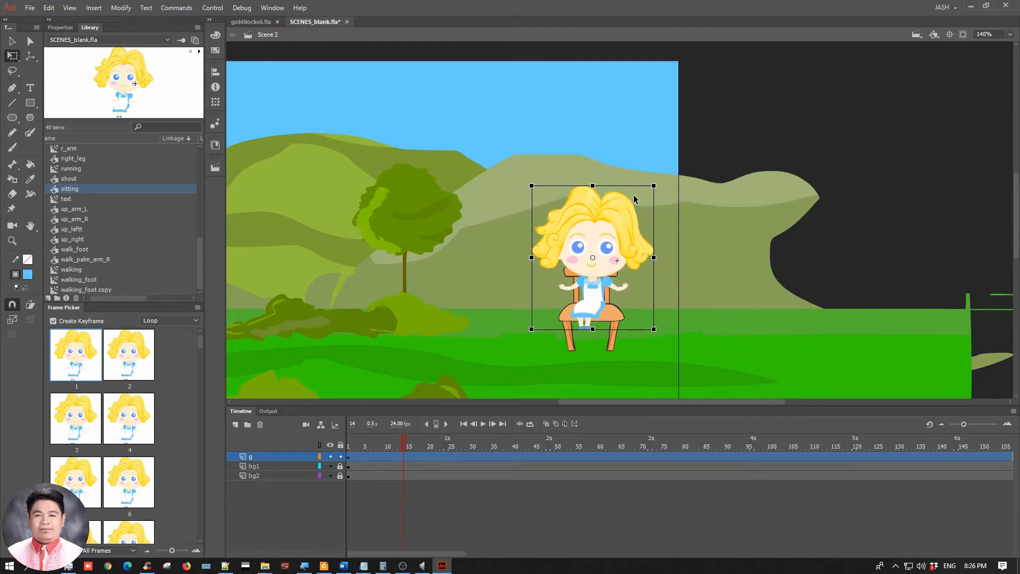
# Play Scene 2's timeline and test the movie to check the sitting animation, closing the preview
pyautogui.press('Return')
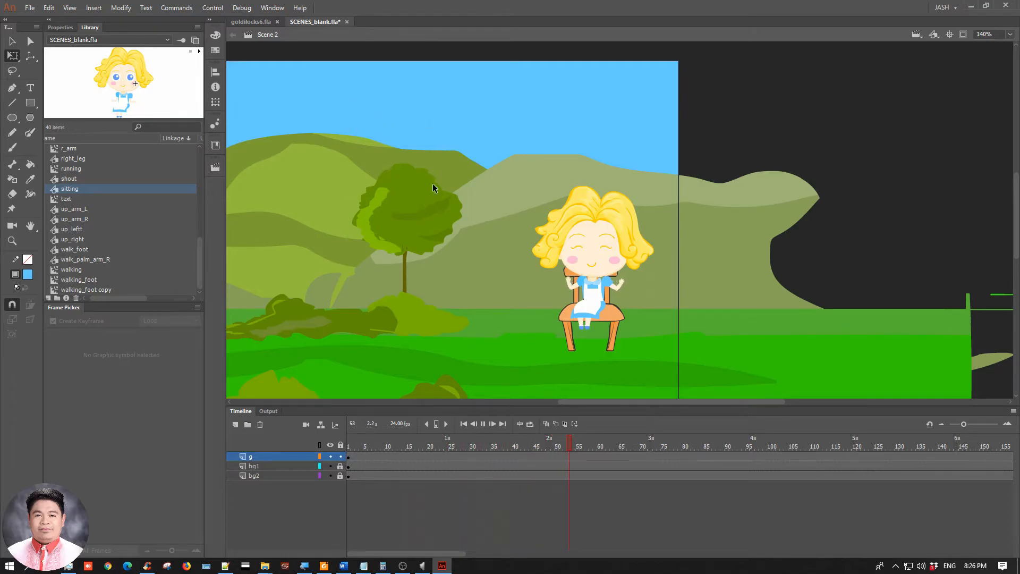
pyautogui.click(12, 44)
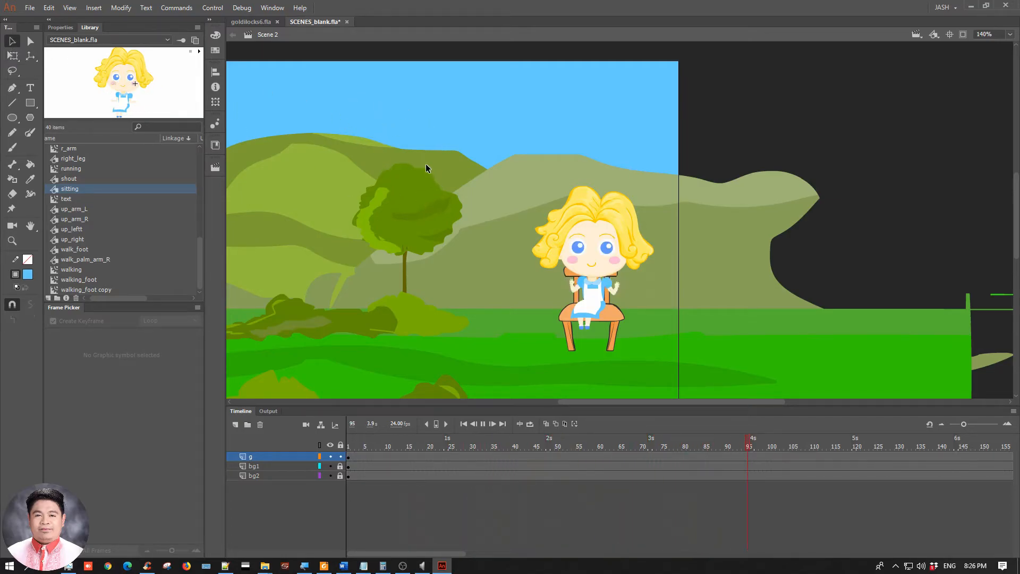
pyautogui.hotkey('ctrl', '-')
pyautogui.hotkey('ctrl', '-')
pyautogui.hotkey('ctrl', '=')
pyautogui.hotkey('ctrl', '=')
pyautogui.moveTo(705, 193); pyautogui.dragTo(620, 192)
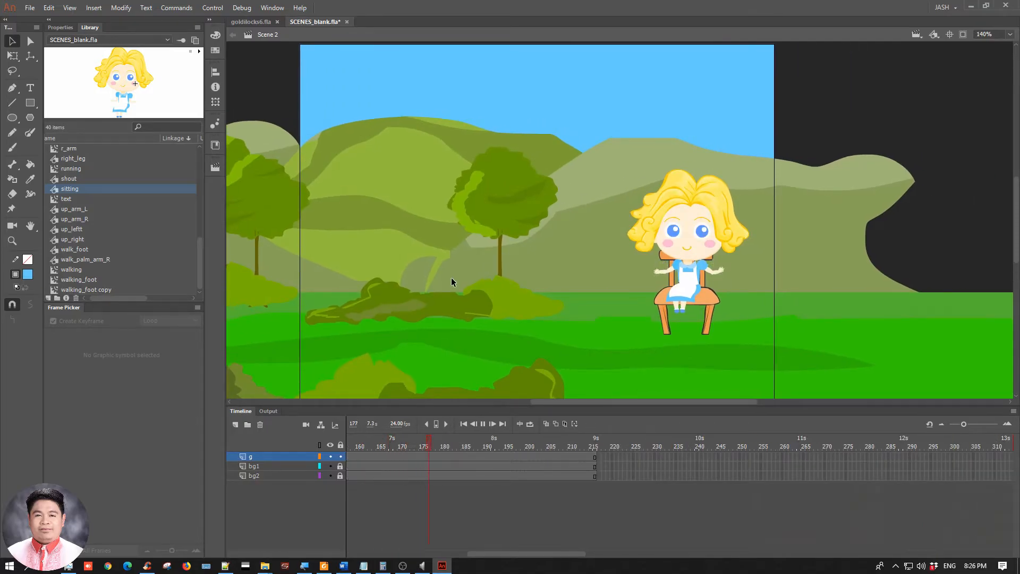
pyautogui.hotkey('ctrl', 'Return')
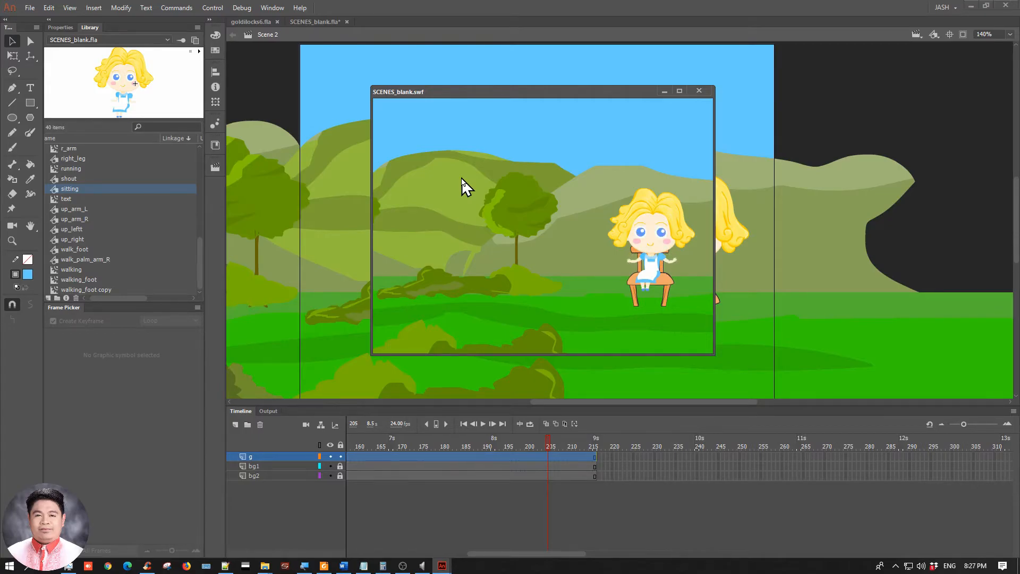
pyautogui.click(699, 90)
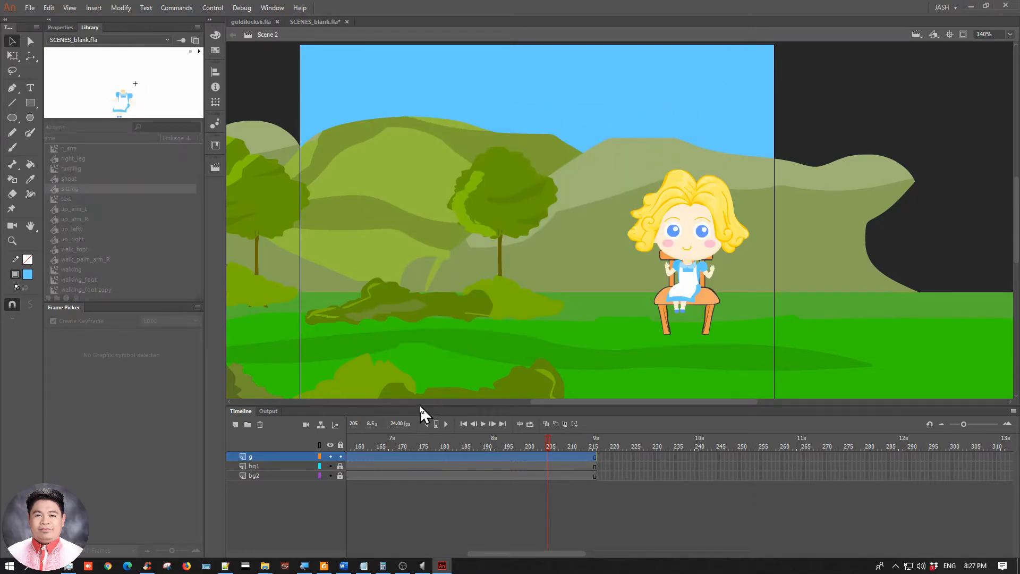
# Lock the g layer and add a new layer named bears above it
pyautogui.click(341, 456)
pyautogui.click(236, 426)
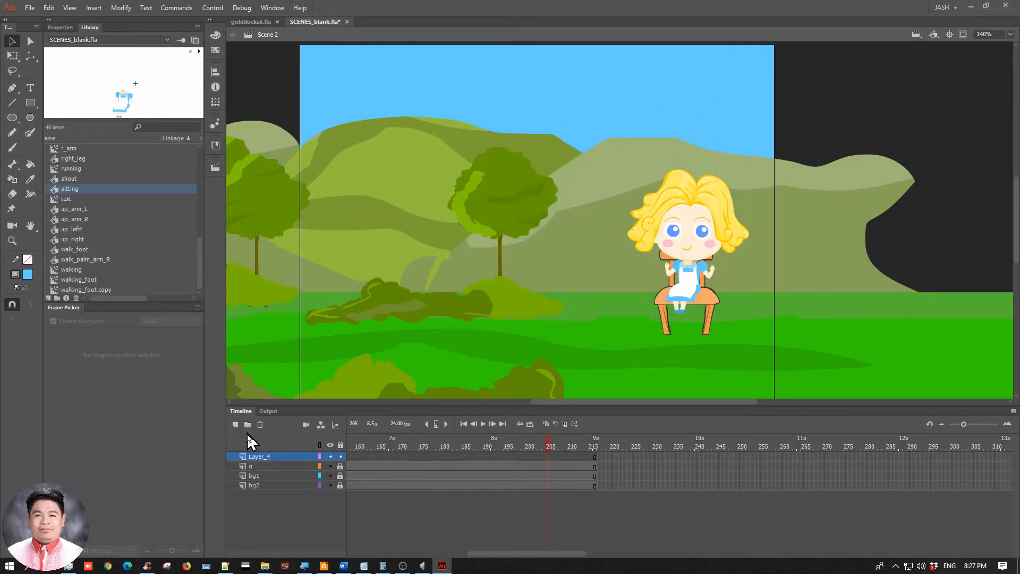
pyautogui.click(258, 457)
pyautogui.press('s')
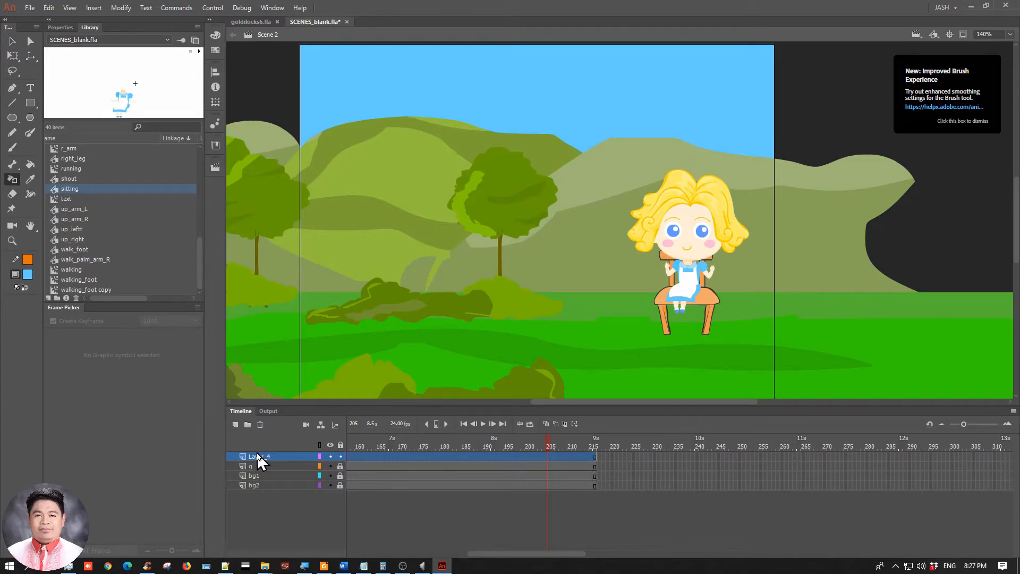
pyautogui.click(255, 452)
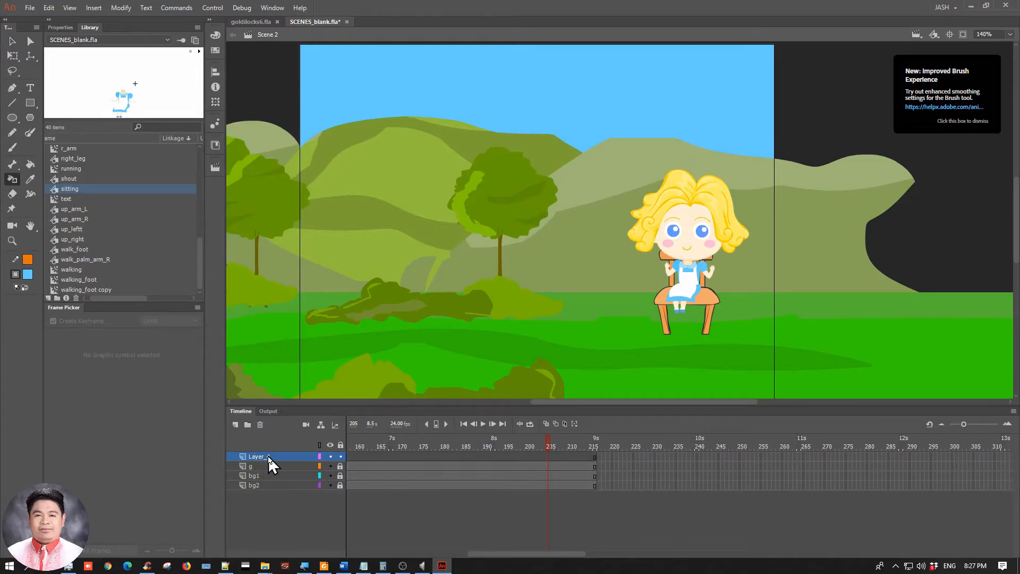
pyautogui.doubleClick(269, 456)
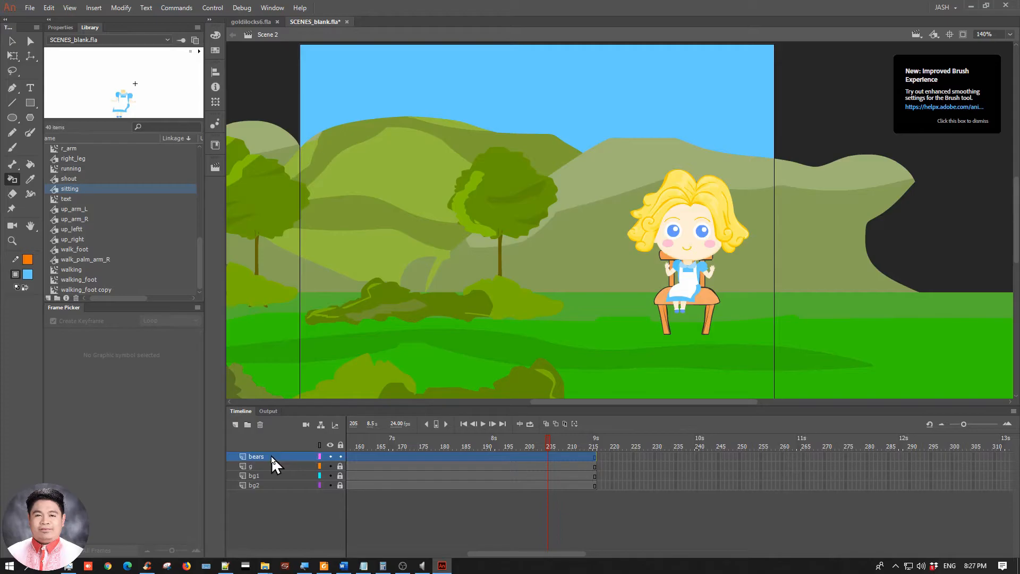
# Dismiss the brush notification and place an instance of the bears symbol from the library on the bears layer
pyautogui.click(523, 285)
pyautogui.moveTo(554, 552); pyautogui.dragTo(365, 557)
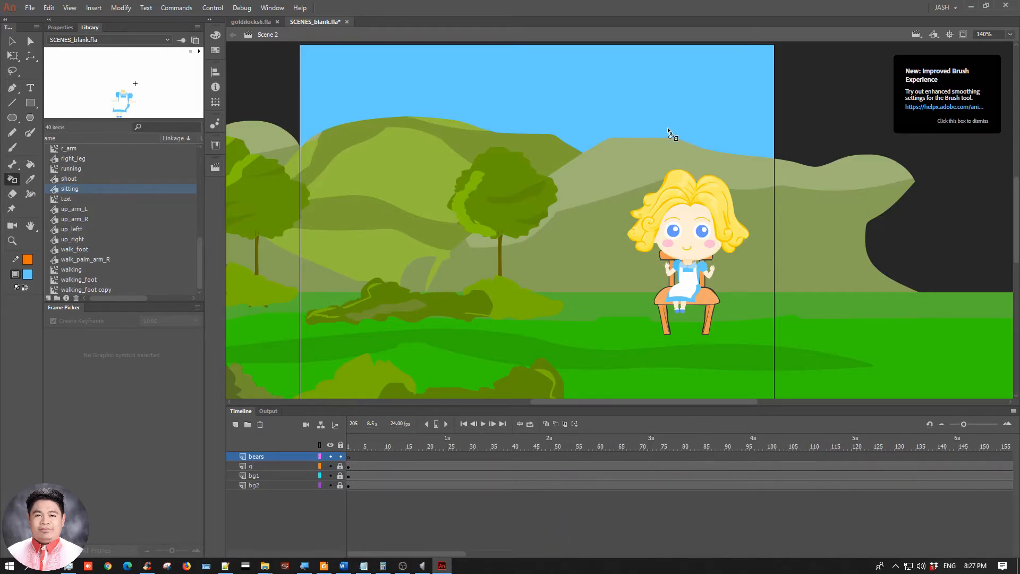
pyautogui.click(950, 117)
pyautogui.click(87, 168)
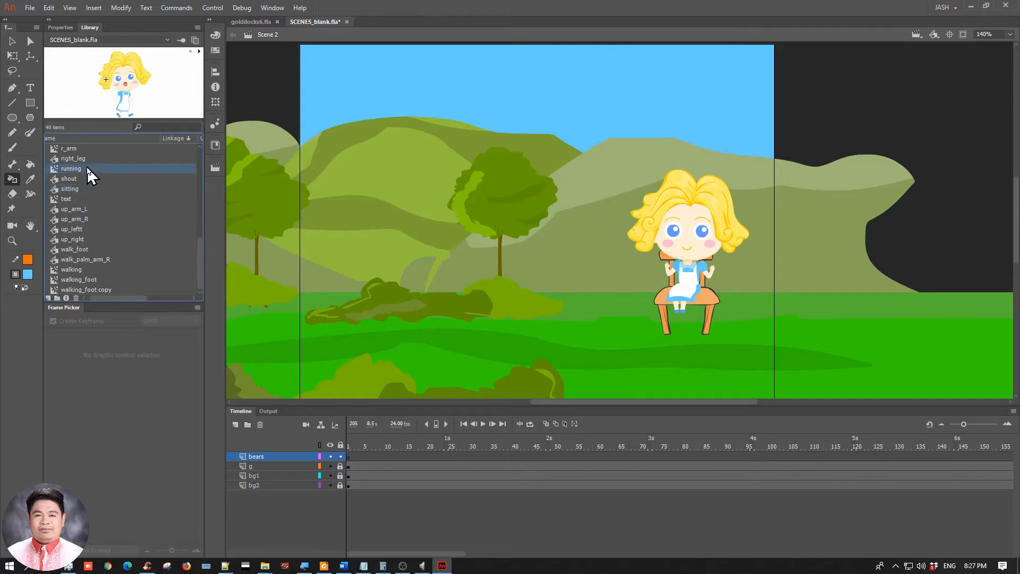
pyautogui.press('Home')
pyautogui.click(81, 159)
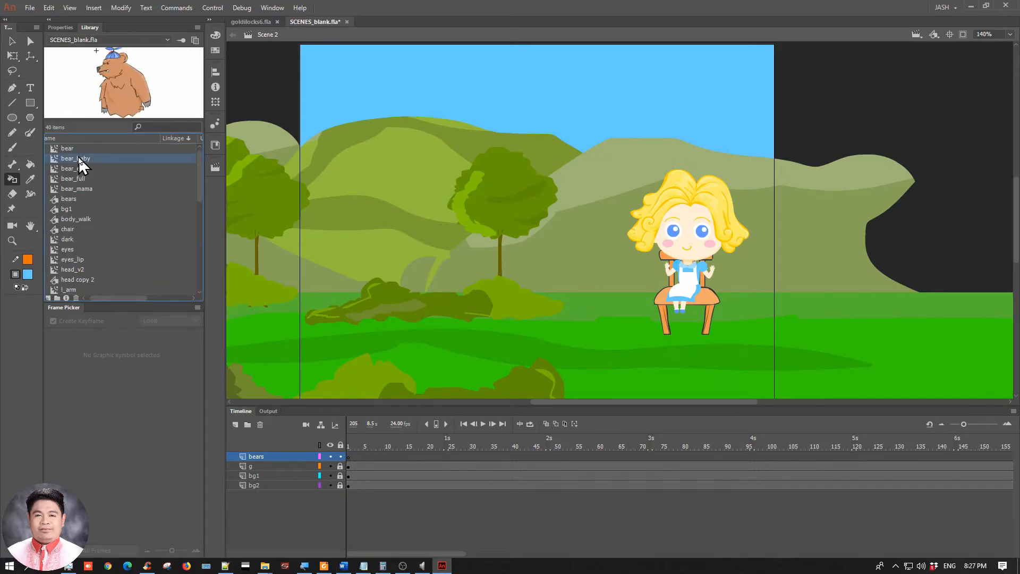
pyautogui.click(80, 179)
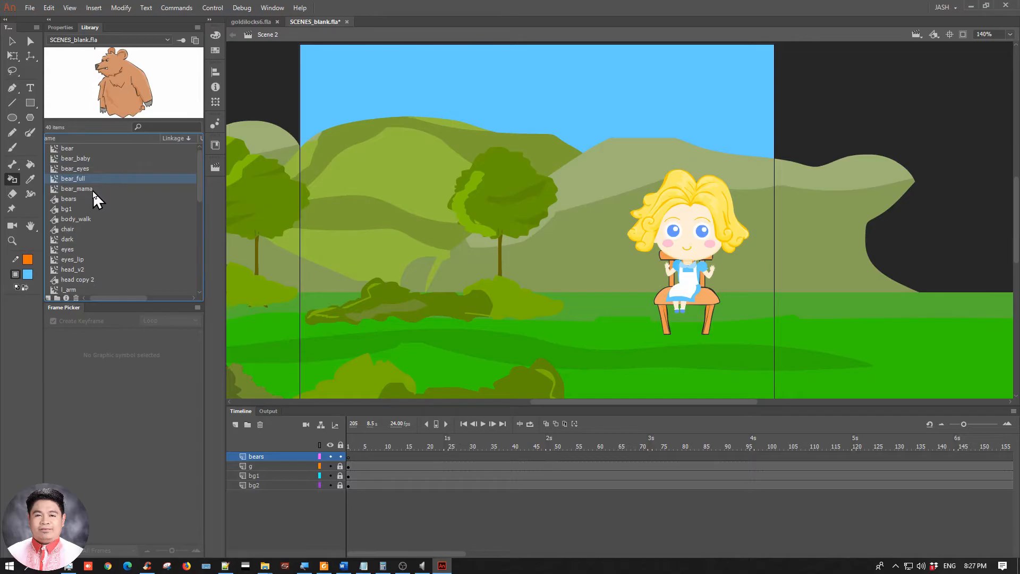
pyautogui.click(66, 199)
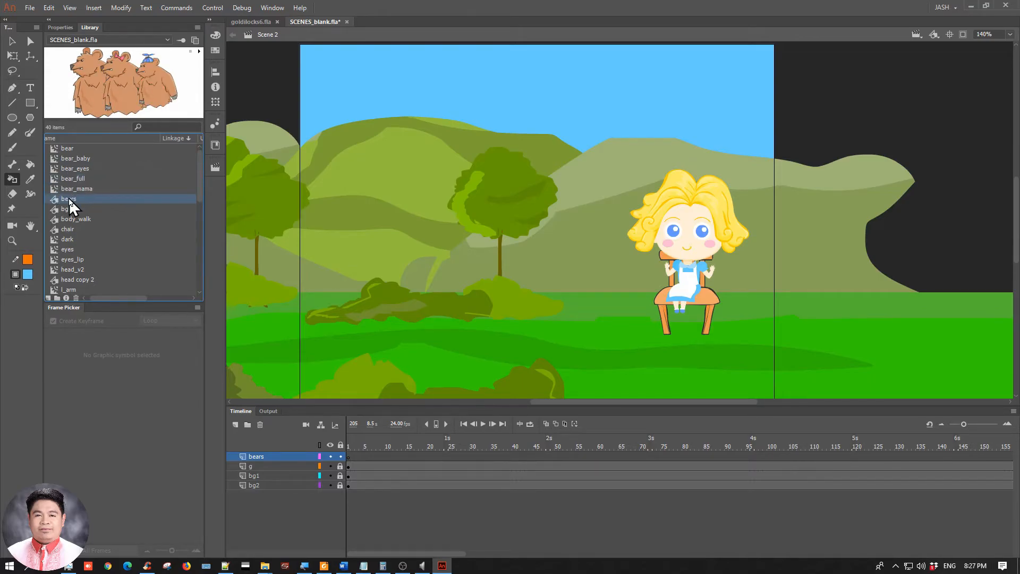
pyautogui.moveTo(66, 202); pyautogui.dragTo(442, 228)
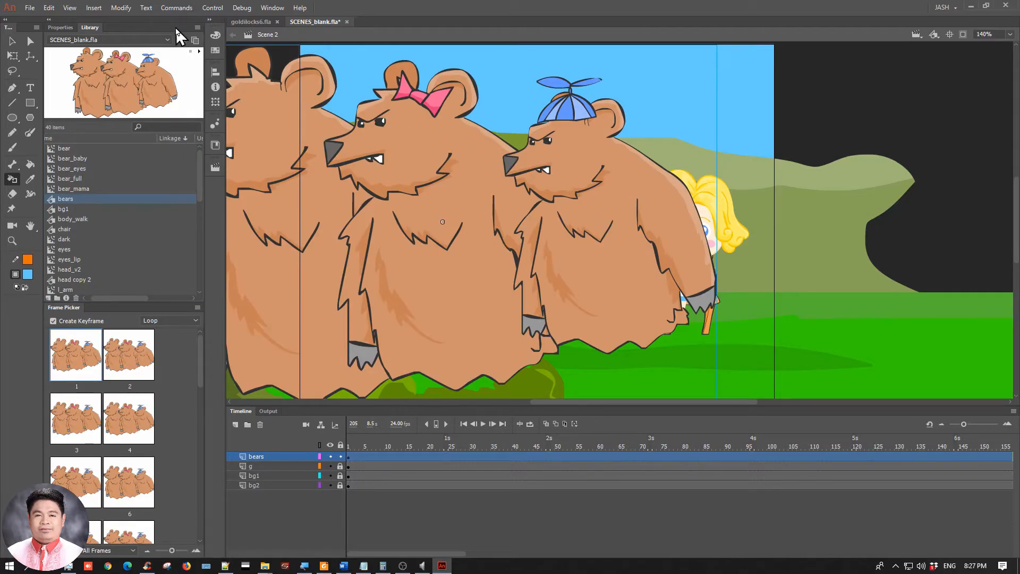
# Move the bears toward Goldilocks and flip them horizontally
pyautogui.click(12, 41)
pyautogui.moveTo(375, 164); pyautogui.dragTo(582, 192)
pyautogui.rightClick(521, 169)
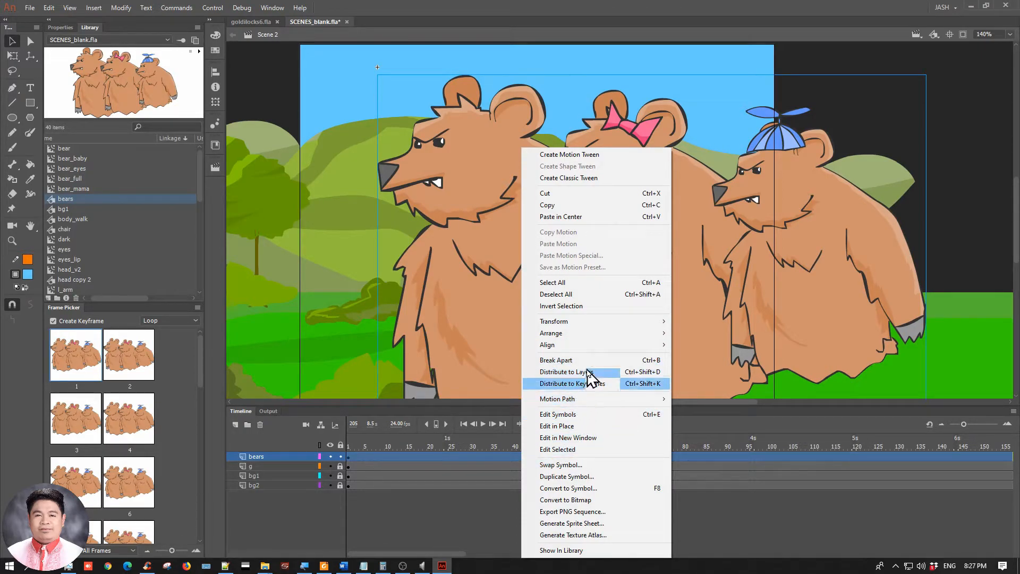
pyautogui.moveTo(578, 325)
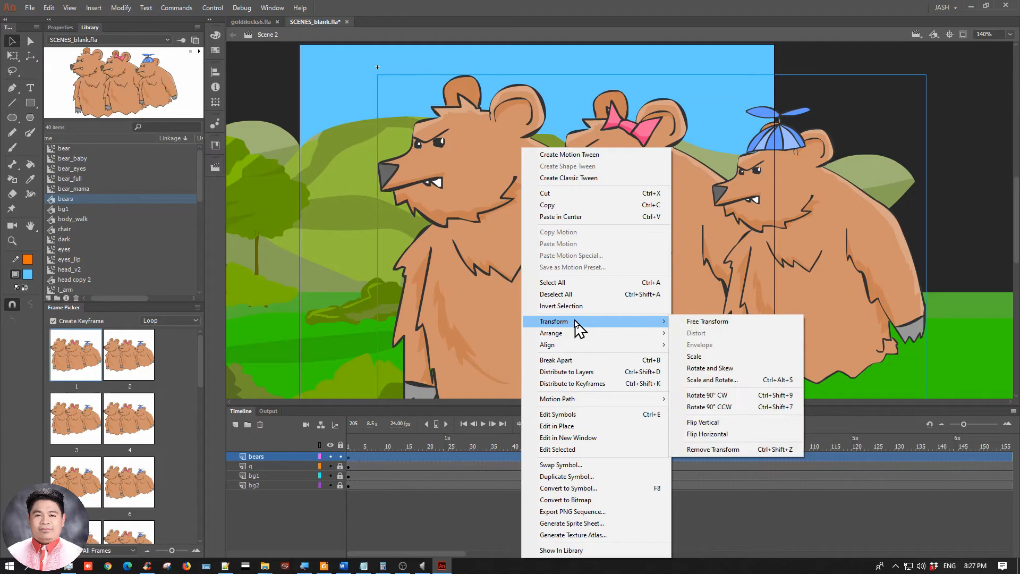
pyautogui.click(711, 435)
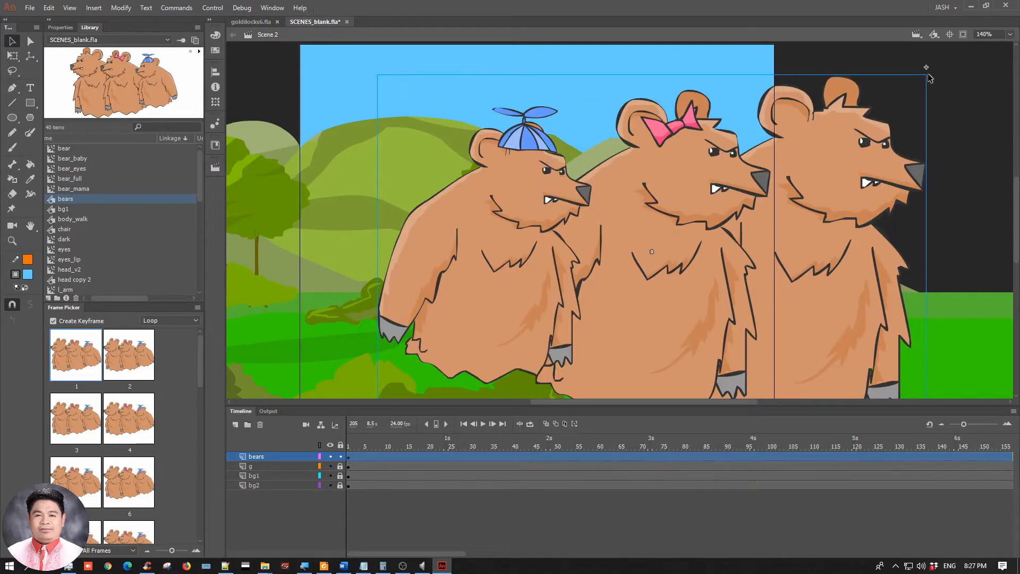
# Shrink the three bears with Free Transform and move them to the lower-left corner of the stage
pyautogui.press('q')
pyautogui.moveTo(926, 71); pyautogui.dragTo(745, 182)
pyautogui.moveTo(723, 223); pyautogui.dragTo(439, 334)
pyautogui.moveTo(559, 239); pyautogui.dragTo(603, 148)
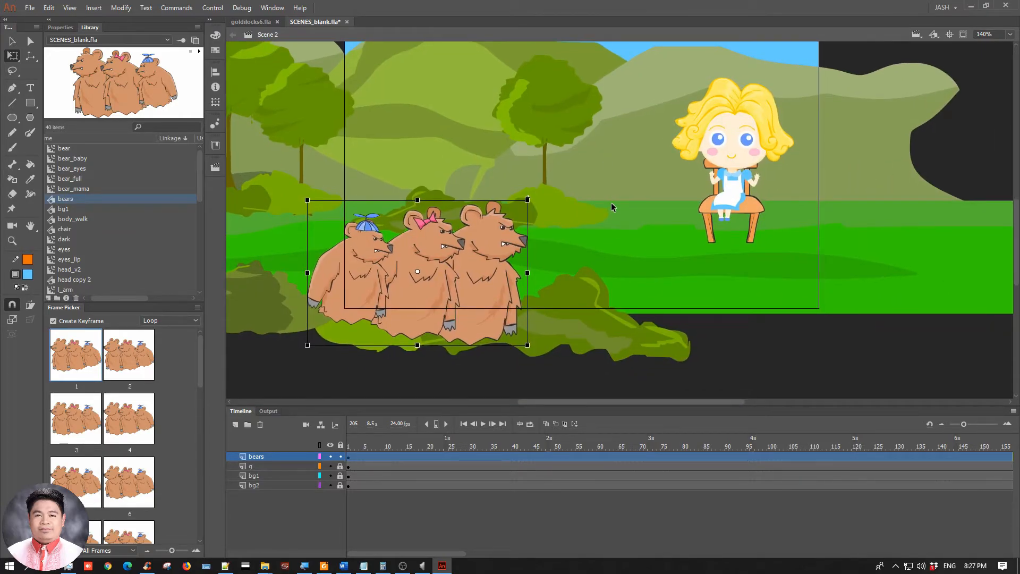
# Enlarge the bears slightly and reposition them in front of the bushes at the stage's lower-left corner
pyautogui.hotkey('ctrl', '-')
pyautogui.hotkey('ctrl', '=')
pyautogui.moveTo(781, 127); pyautogui.dragTo(537, 260)
pyautogui.moveTo(461, 297); pyautogui.dragTo(491, 296)
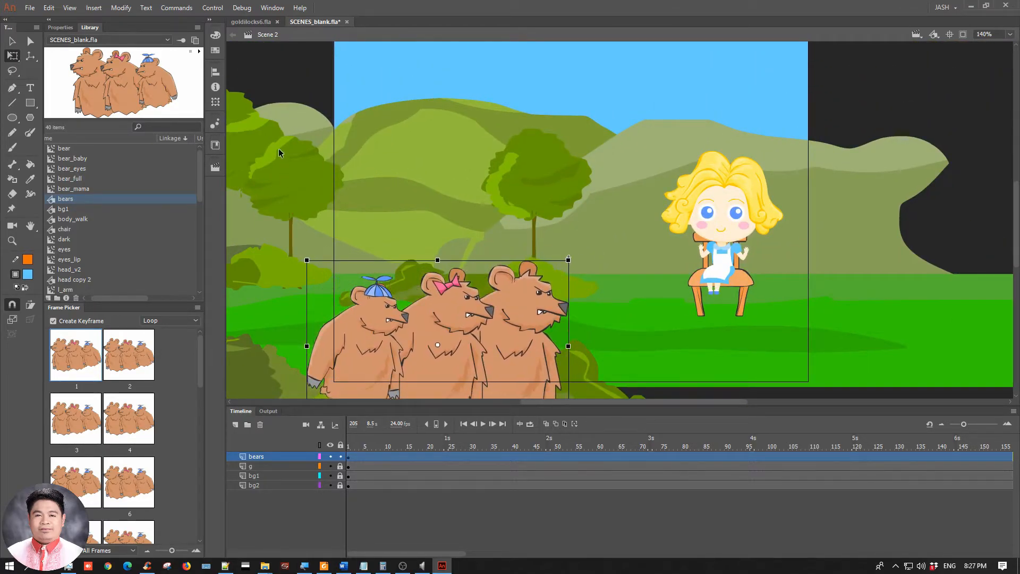
pyautogui.click(278, 153)
pyautogui.click(13, 41)
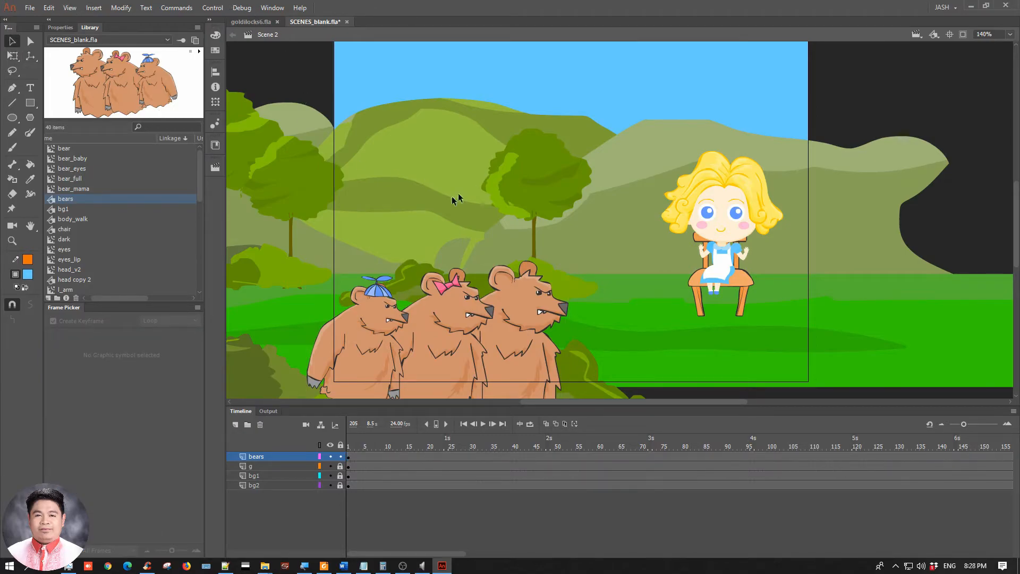
pyautogui.moveTo(510, 304)
pyautogui.mouseDown()
pyautogui.moveTo(458, 305)
pyautogui.moveTo(499, 315)
pyautogui.mouseUp()
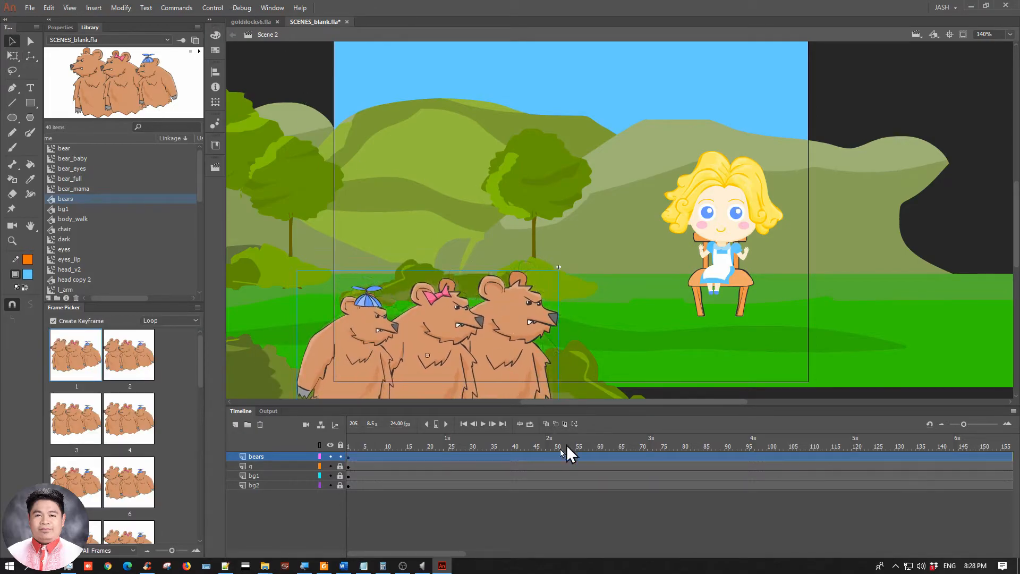
# Move the bears layer's first keyframe to frame 120
pyautogui.moveTo(348, 462); pyautogui.dragTo(781, 458)
pyautogui.moveTo(851, 459)
pyautogui.mouseDown()
pyautogui.moveTo(751, 460)
pyautogui.moveTo(854, 460)
pyautogui.mouseUp()
pyautogui.click(859, 352)
pyautogui.moveTo(425, 554); pyautogui.dragTo(430, 554)
# At frame 120, move the three bears to the left until they stand outside the stage
pyautogui.click(521, 324)
pyautogui.press('space')
pyautogui.moveTo(467, 229); pyautogui.dragTo(548, 179)
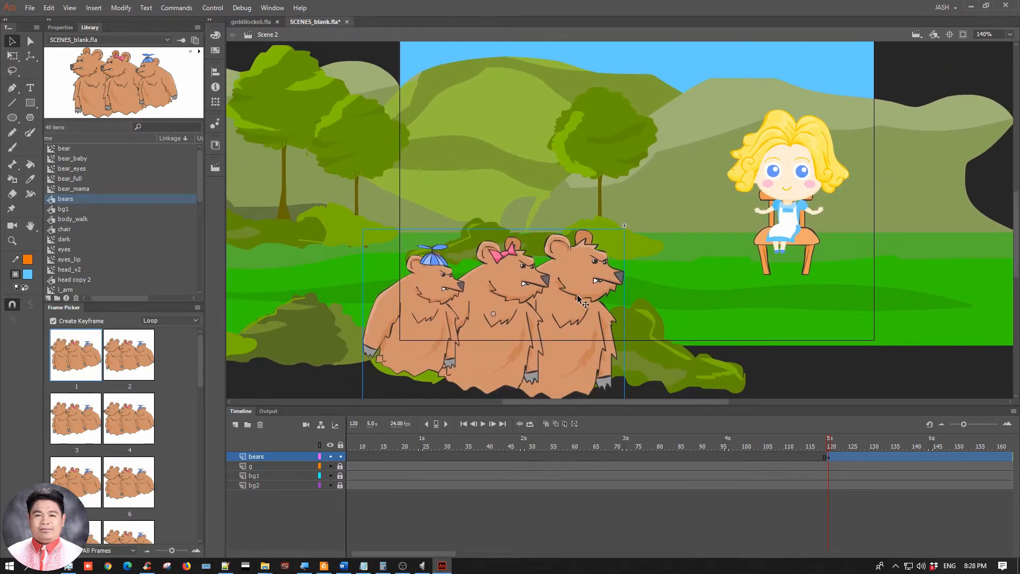
pyautogui.moveTo(601, 282); pyautogui.dragTo(369, 283)
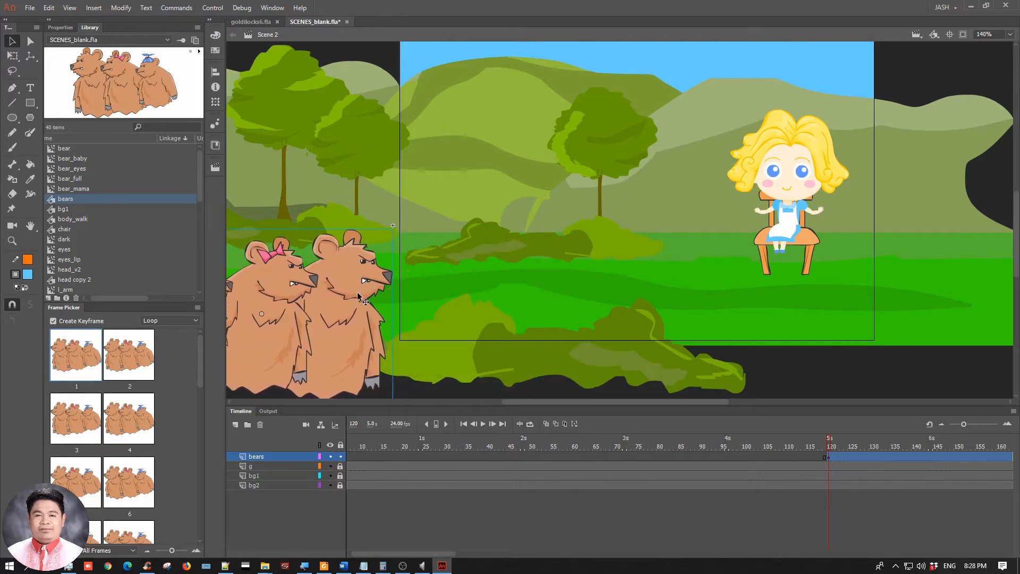
# Insert a keyframe at frame 216 on the bears layer and move the bears right, back onto the stage in front of the bushes
pyautogui.click(425, 551)
pyautogui.moveTo(451, 554); pyautogui.dragTo(536, 554)
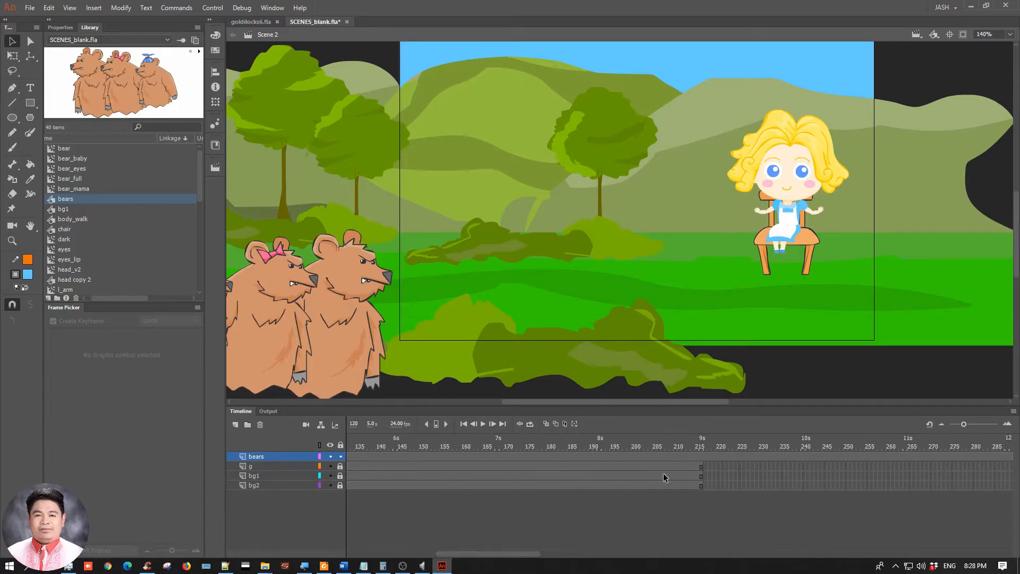
pyautogui.click(700, 458)
pyautogui.rightClick(701, 459)
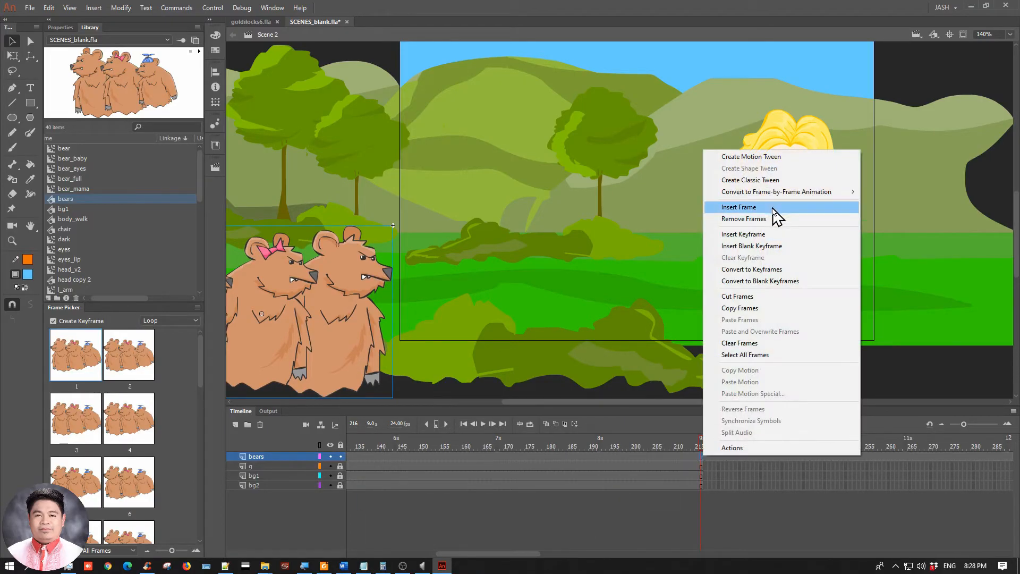
pyautogui.click(763, 236)
pyautogui.moveTo(342, 319); pyautogui.dragTo(575, 319)
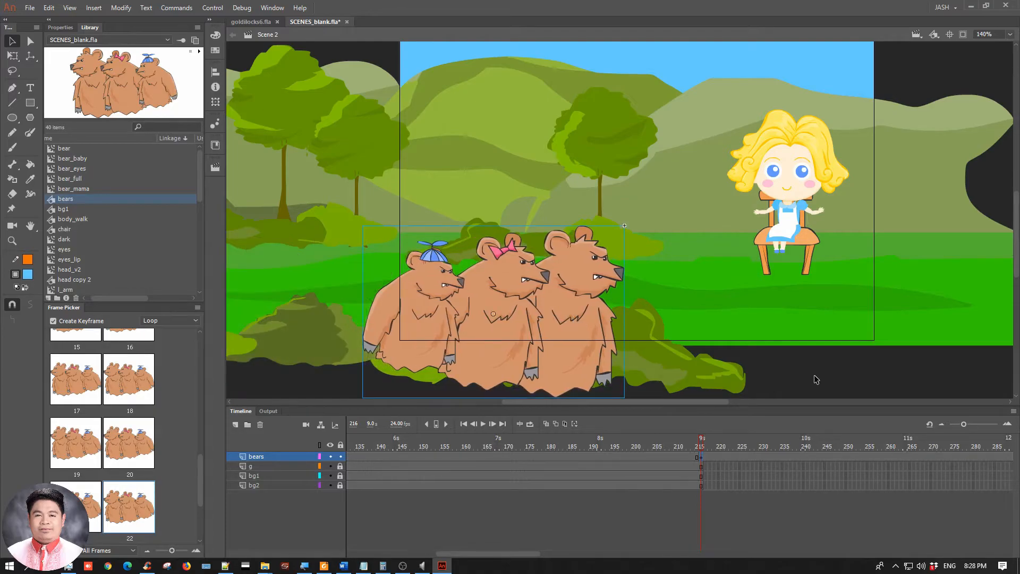
pyautogui.moveTo(572, 357); pyautogui.dragTo(578, 359)
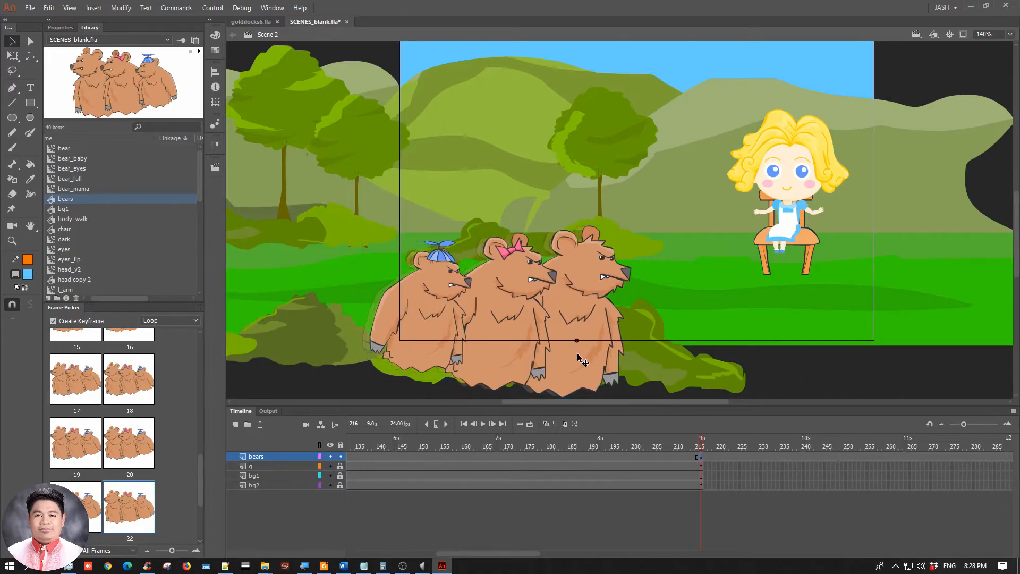
pyautogui.click(749, 393)
# Remove the surplus frames after frame 216 from the bears layer
pyautogui.moveTo(504, 558); pyautogui.dragTo(558, 558)
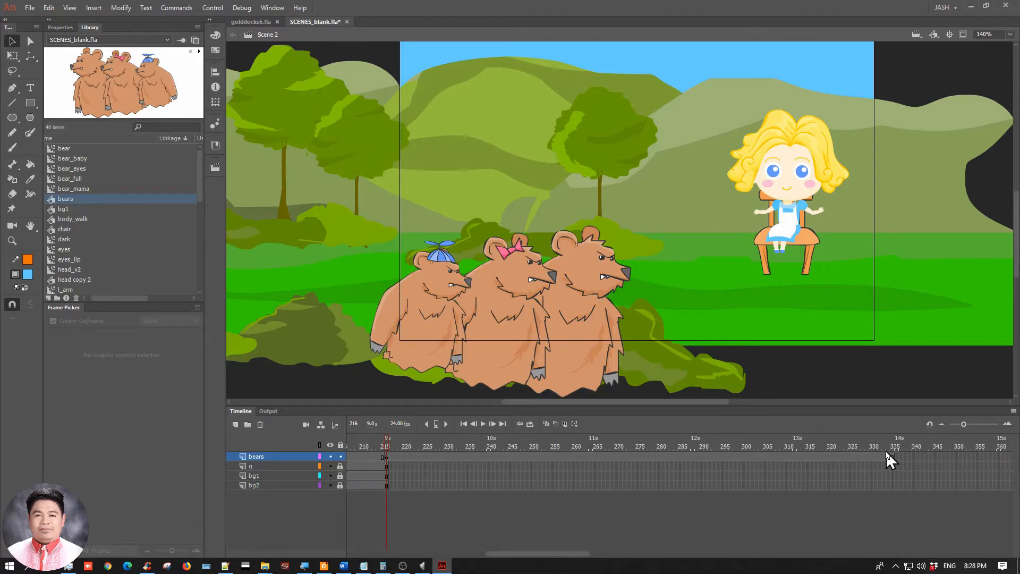
pyautogui.moveTo(892, 454); pyautogui.dragTo(391, 455)
pyautogui.rightClick(393, 456)
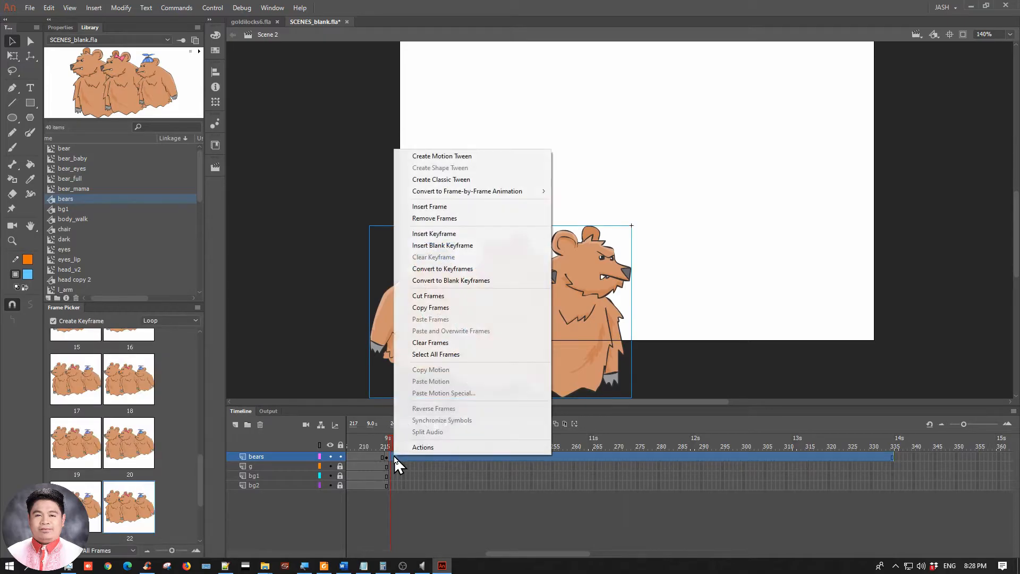
pyautogui.click(446, 219)
# Create a classic tween between the bears' keyframes at frames 120 and 216, and preview the result by testing the movie
pyautogui.moveTo(590, 558); pyautogui.dragTo(505, 558)
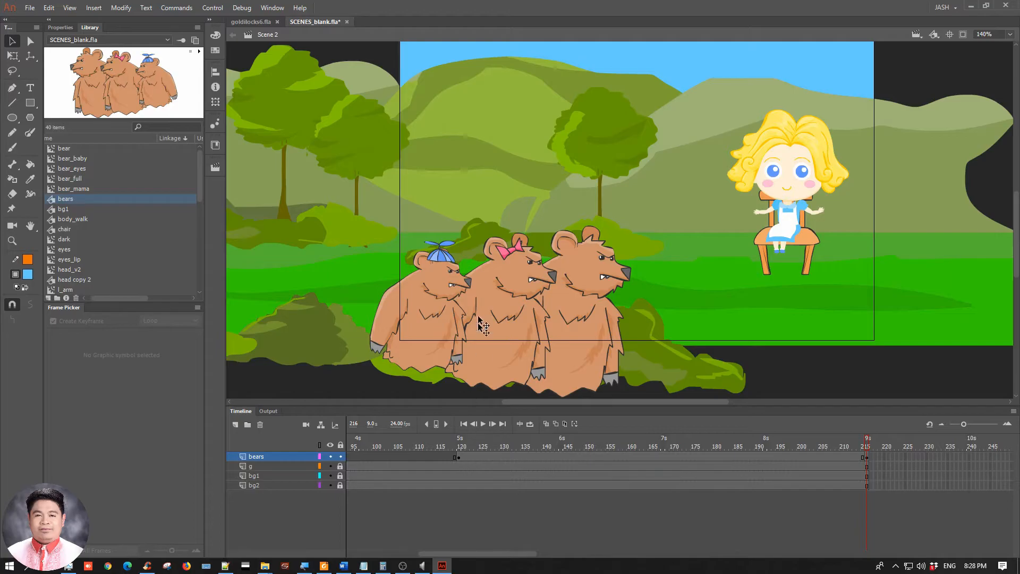
pyautogui.click(463, 294)
pyautogui.rightClick(515, 457)
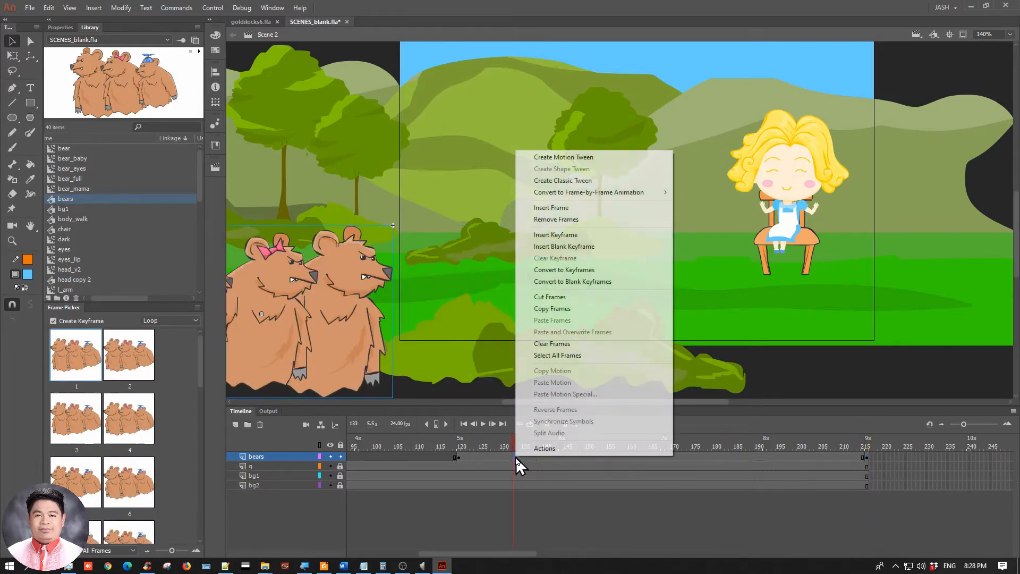
pyautogui.click(594, 176)
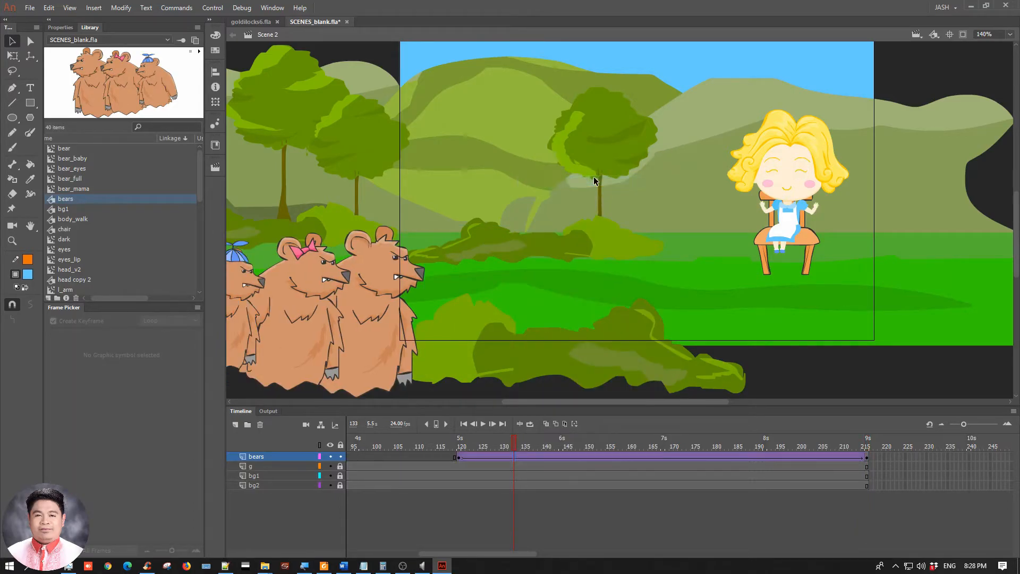
pyautogui.hotkey('ctrl', 'Return')
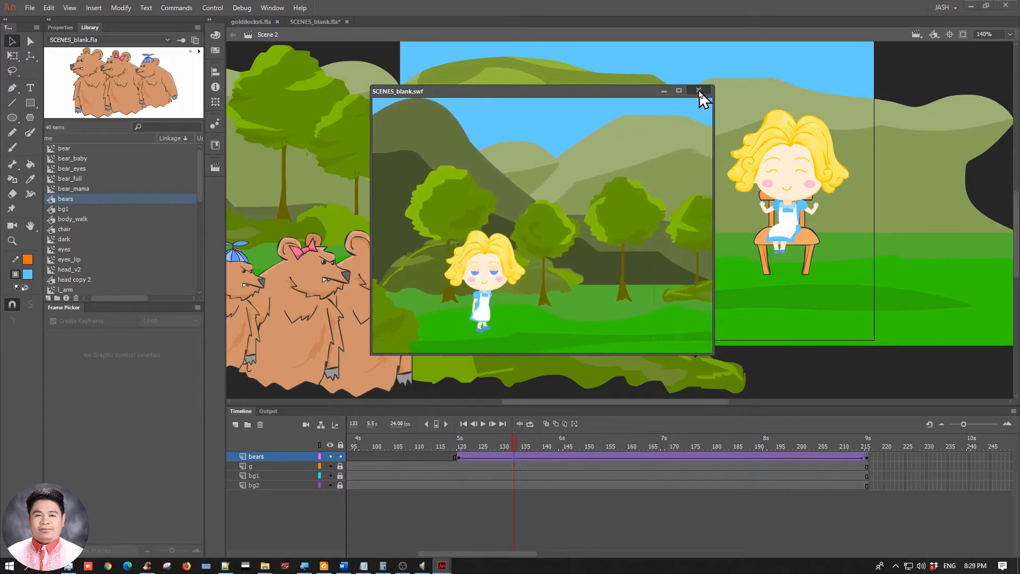
pyautogui.click(698, 90)
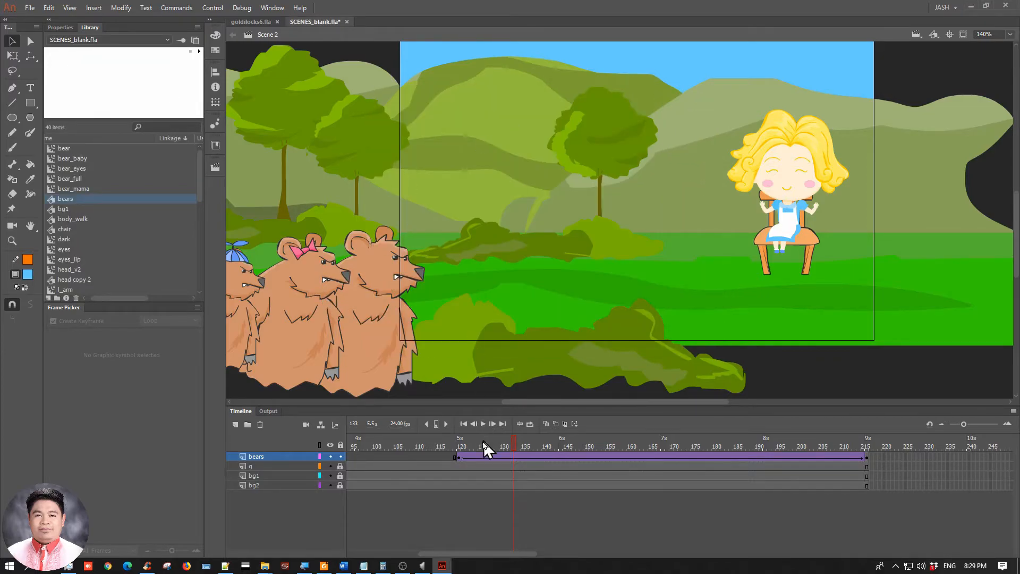
# Open the bears symbol from the stage to examine its internal animation, and return to Scene 2
pyautogui.click(458, 456)
pyautogui.moveTo(454, 258); pyautogui.dragTo(646, 254)
pyautogui.doubleClick(485, 270)
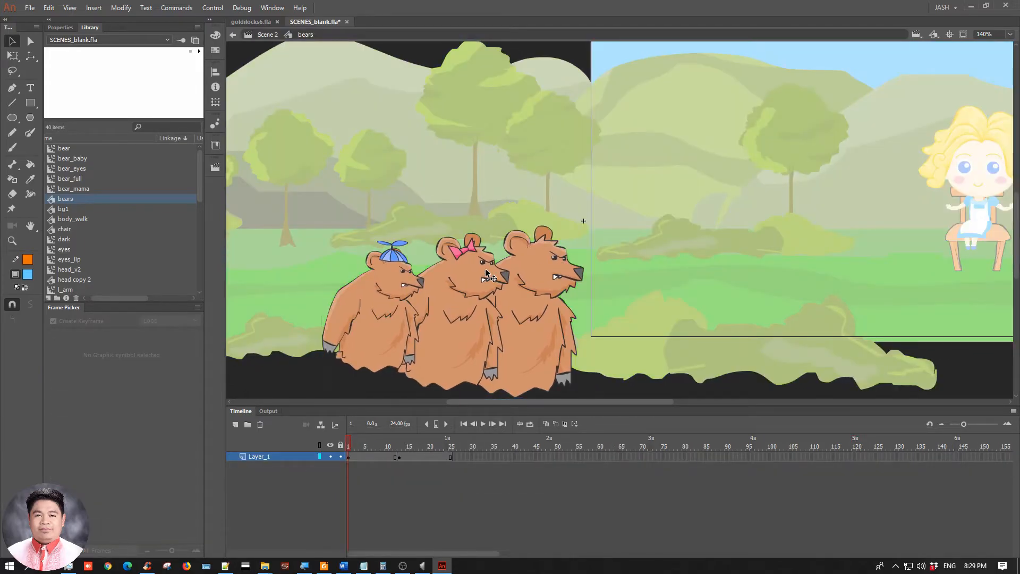
pyautogui.hotkey('ctrl', '=')
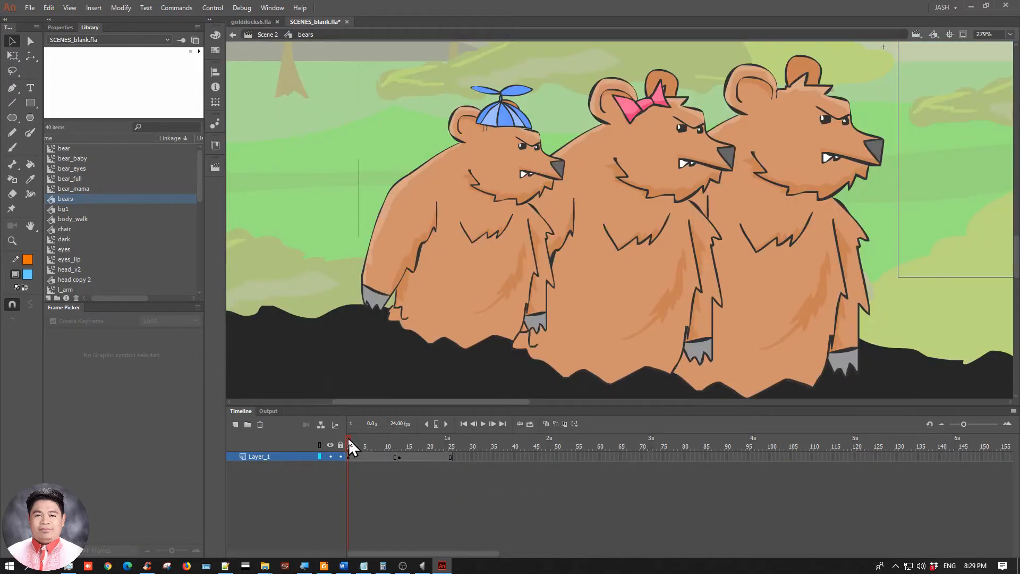
pyautogui.moveTo(354, 440)
pyautogui.mouseDown()
pyautogui.moveTo(405, 444)
pyautogui.moveTo(346, 446)
pyautogui.moveTo(408, 445)
pyautogui.moveTo(349, 452)
pyautogui.moveTo(432, 450)
pyautogui.moveTo(337, 449)
pyautogui.moveTo(353, 446)
pyautogui.mouseUp()
pyautogui.click(268, 34)
pyautogui.hotkey('ctrl', '-')
pyautogui.hotkey('ctrl', '-')
pyautogui.moveTo(802, 75); pyautogui.dragTo(612, 151)
pyautogui.hotkey('ctrl', '=')
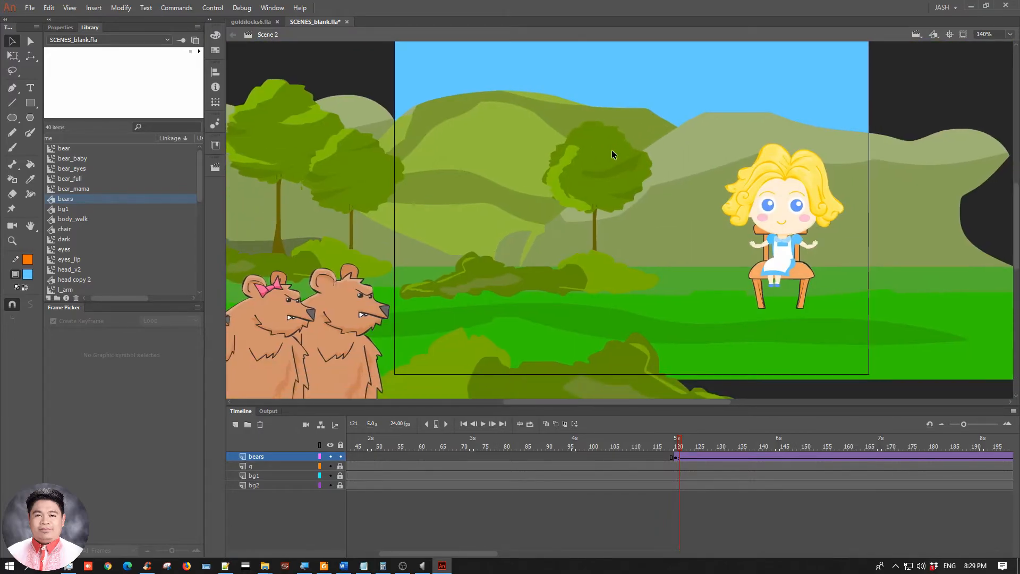
pyautogui.hotkey('ctrl', '-')
pyautogui.hotkey('ctrl', '=')
pyautogui.moveTo(521, 336); pyautogui.dragTo(589, 294)
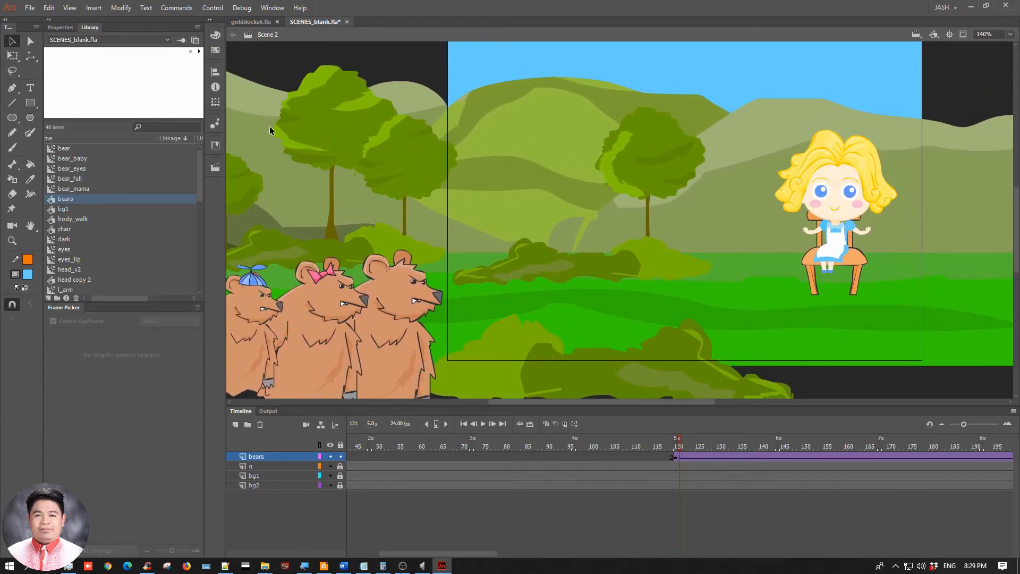
# View Scene 1 briefly and return to Scene 2 with the stage back in view
pyautogui.click(214, 169)
pyautogui.click(253, 174)
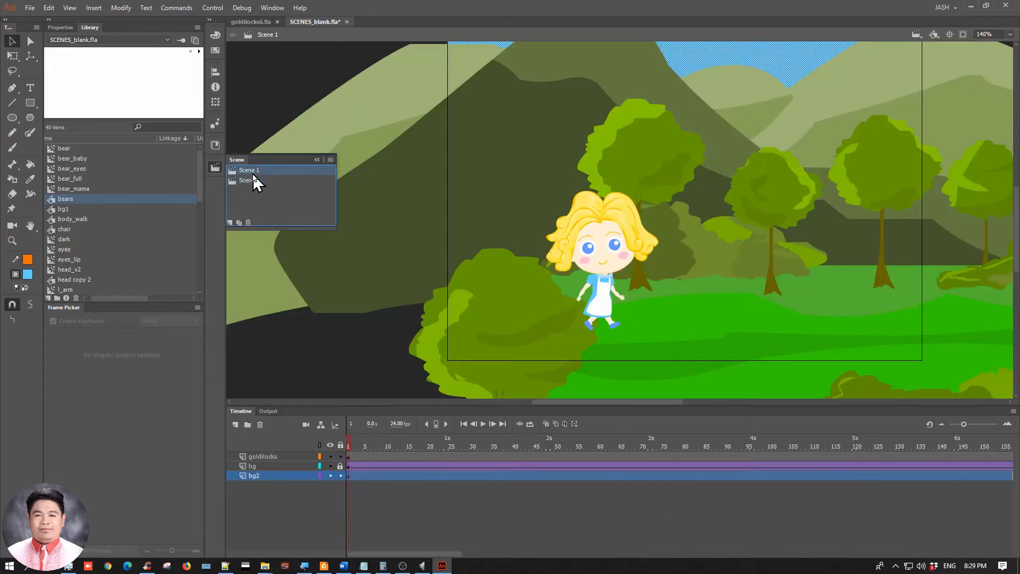
pyautogui.click(256, 183)
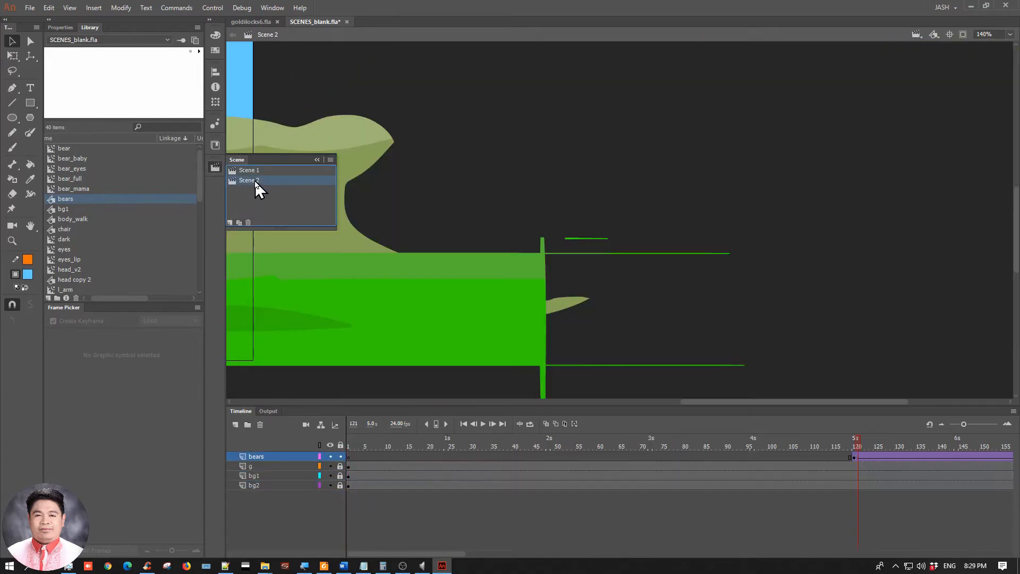
pyautogui.click(466, 200)
pyautogui.moveTo(329, 215); pyautogui.dragTo(743, 222)
pyautogui.moveTo(495, 220); pyautogui.dragTo(704, 207)
pyautogui.moveTo(439, 184)
pyautogui.mouseDown()
pyautogui.moveTo(456, 191)
pyautogui.moveTo(430, 184)
pyautogui.mouseUp()
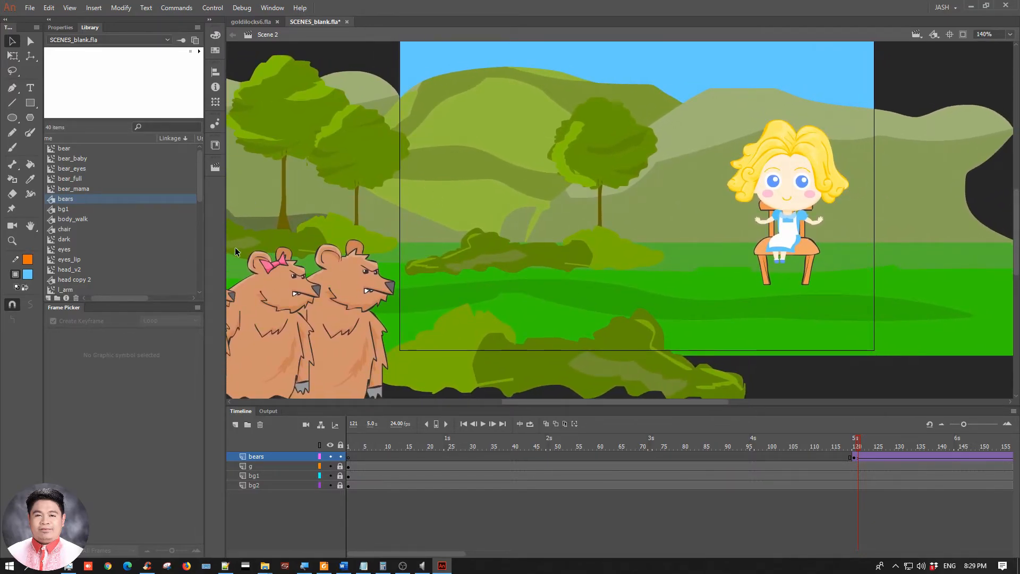
# Duplicate Scene 2 and rename the copy as Scene 3
pyautogui.click(216, 168)
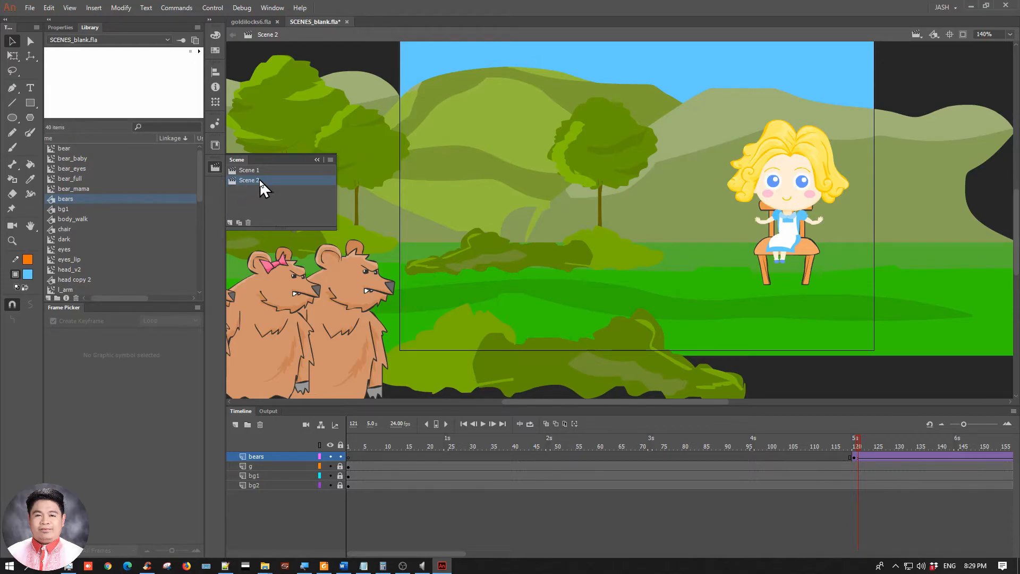
pyautogui.click(239, 222)
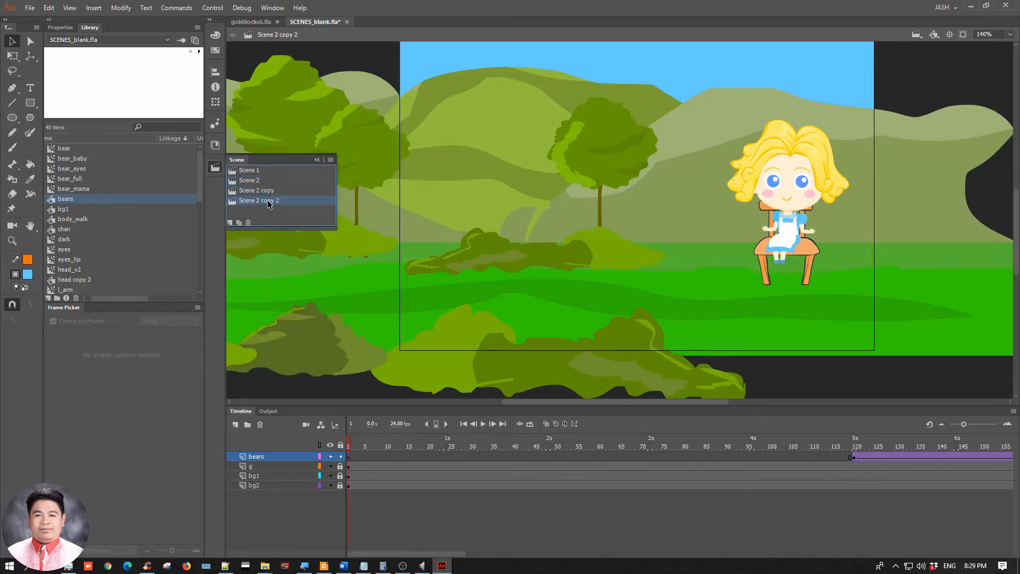
pyautogui.doubleClick(263, 190)
pyautogui.click(275, 190)
pyautogui.moveTo(286, 190); pyautogui.dragTo(258, 190)
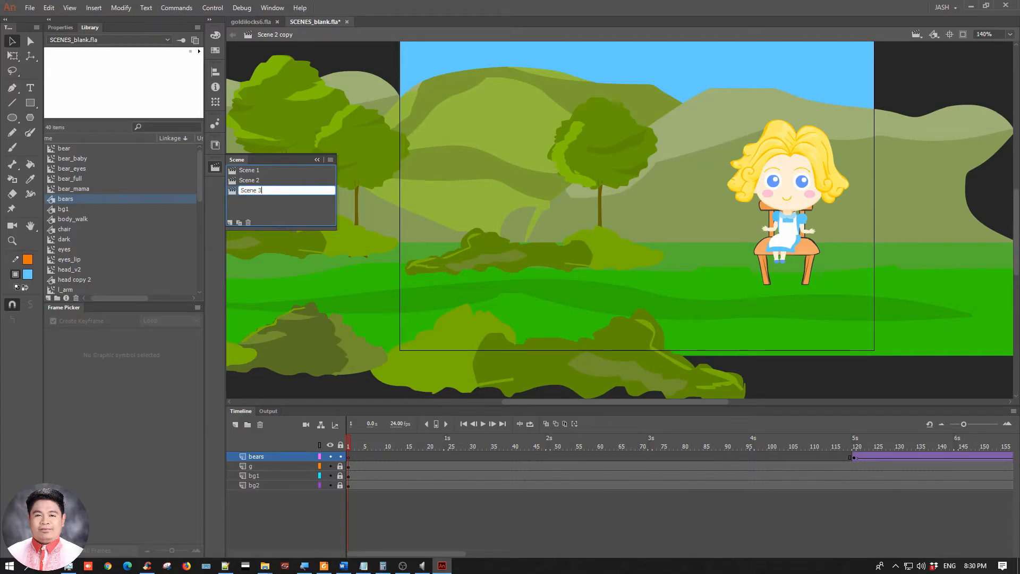
pyautogui.click(312, 260)
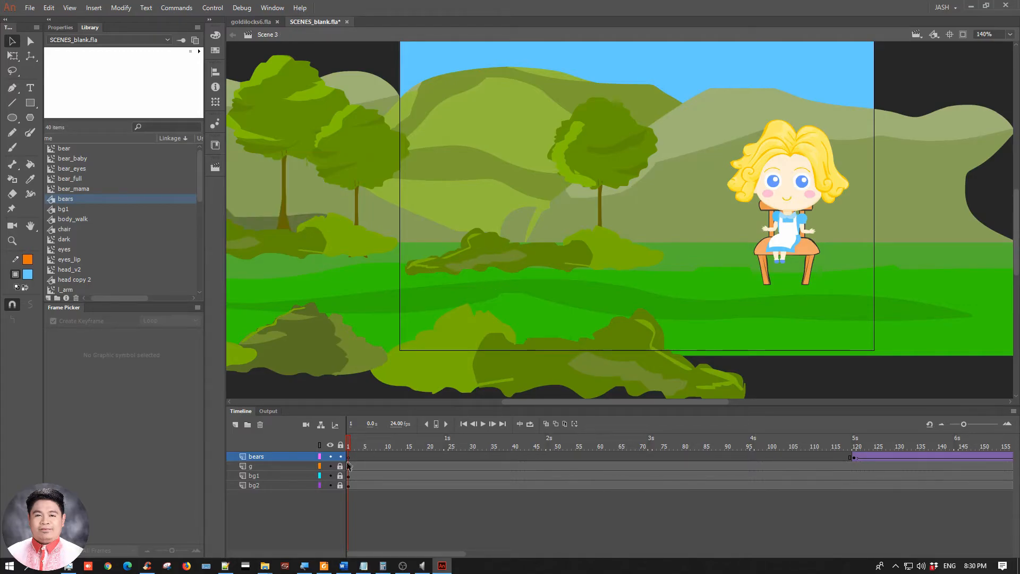
# Delete the bears layer from Scene 3 and unlock the g, bg1 and bg2 layers
pyautogui.click(304, 458)
pyautogui.click(260, 424)
pyautogui.click(340, 456)
pyautogui.click(340, 466)
pyautogui.click(340, 475)
# Enlarge the bg1 background with Free Transform and shift it down and left for a closer shot
pyautogui.hotkey('ctrl', '-')
pyautogui.click(579, 229)
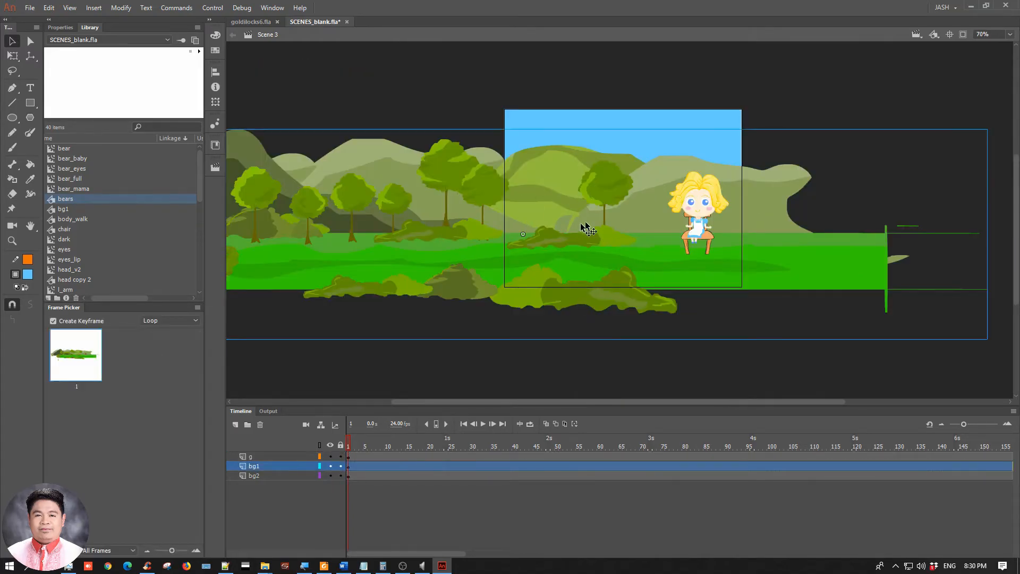
pyautogui.click(429, 216)
pyautogui.press('q')
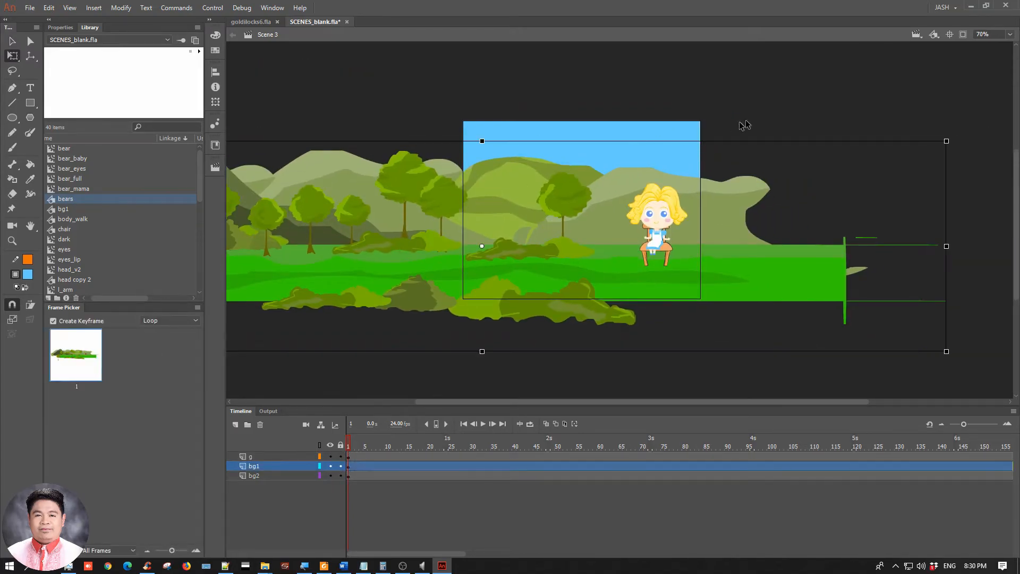
pyautogui.moveTo(947, 141); pyautogui.dragTo(957, 126)
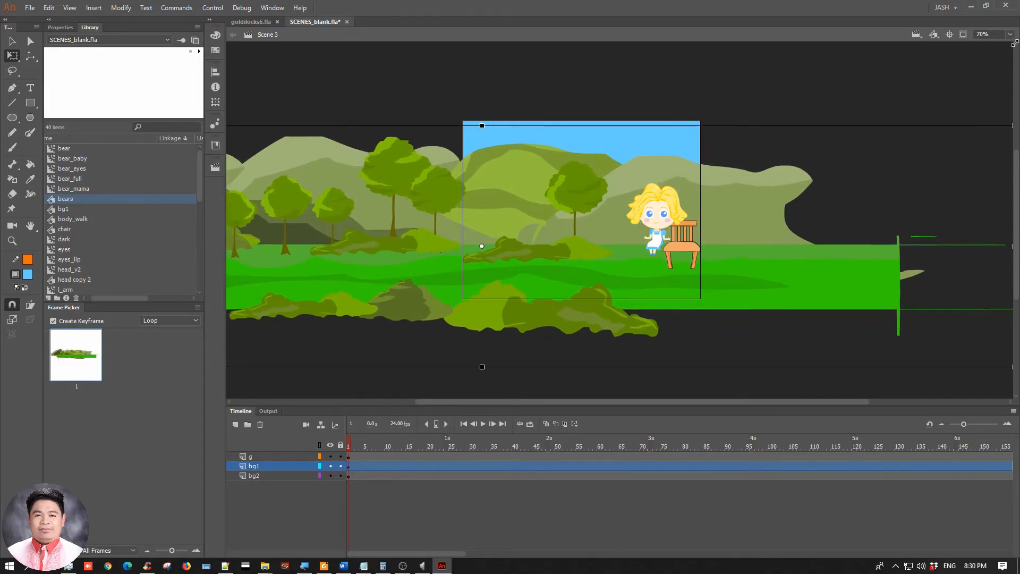
pyautogui.hotkey('ctrl', '-')
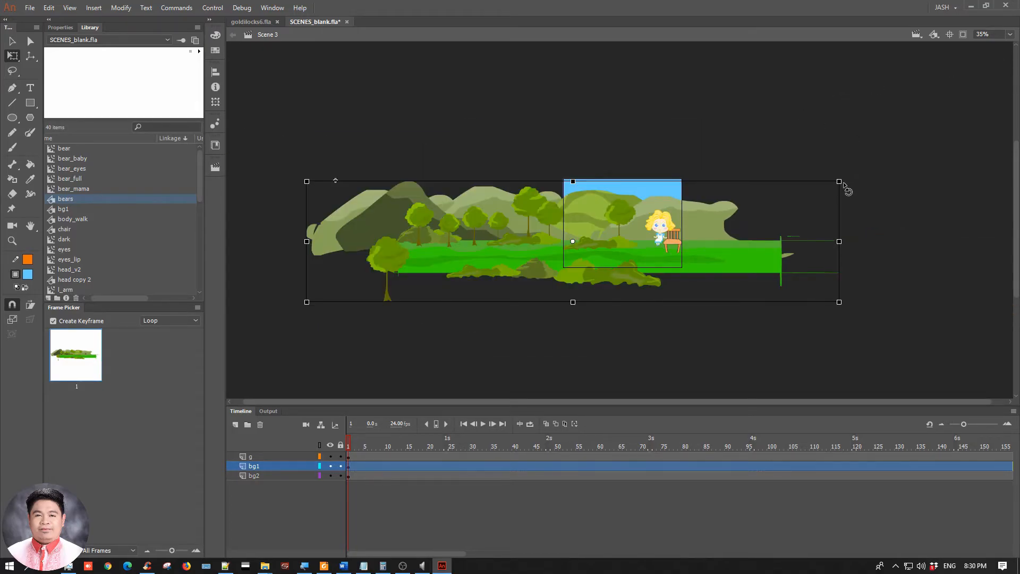
pyautogui.moveTo(841, 180); pyautogui.dragTo(1017, 96)
pyautogui.moveTo(759, 189); pyautogui.dragTo(696, 222)
pyautogui.click(727, 137)
pyautogui.hotkey('ctrl', '=')
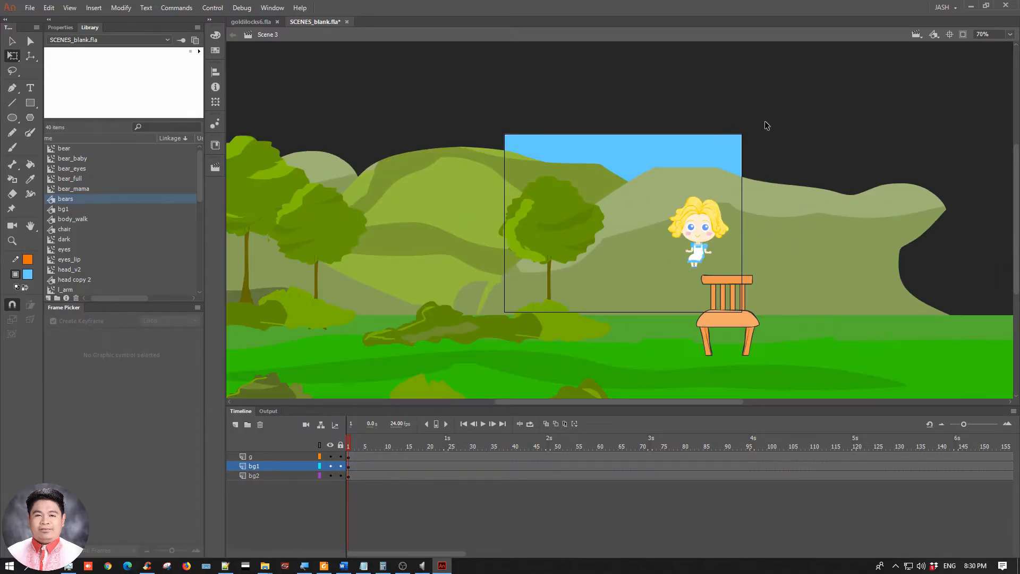
# Enlarge the sitting Goldilocks with Free Transform
pyautogui.click(604, 215)
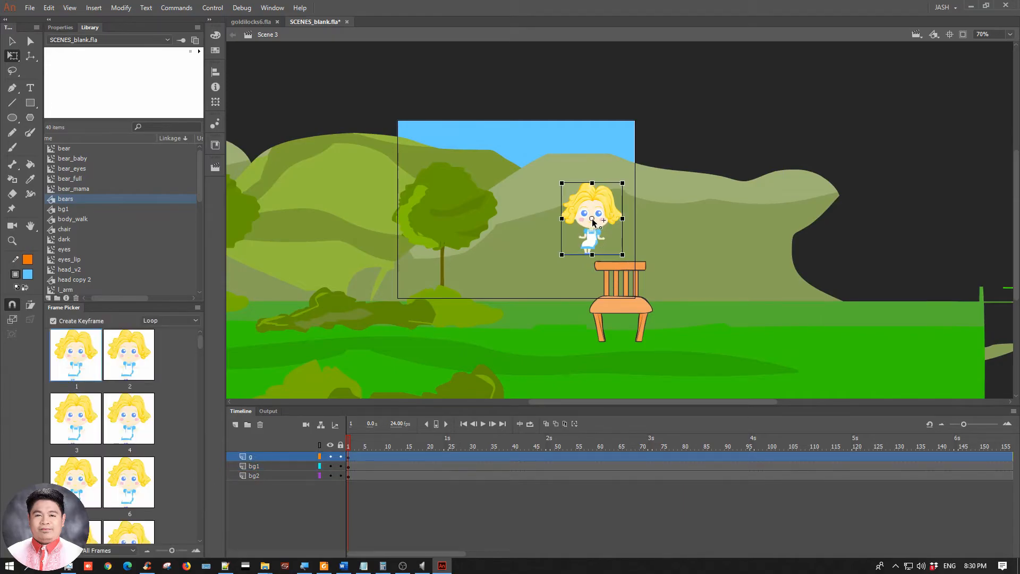
pyautogui.moveTo(624, 184); pyautogui.dragTo(742, 146)
pyautogui.click(12, 41)
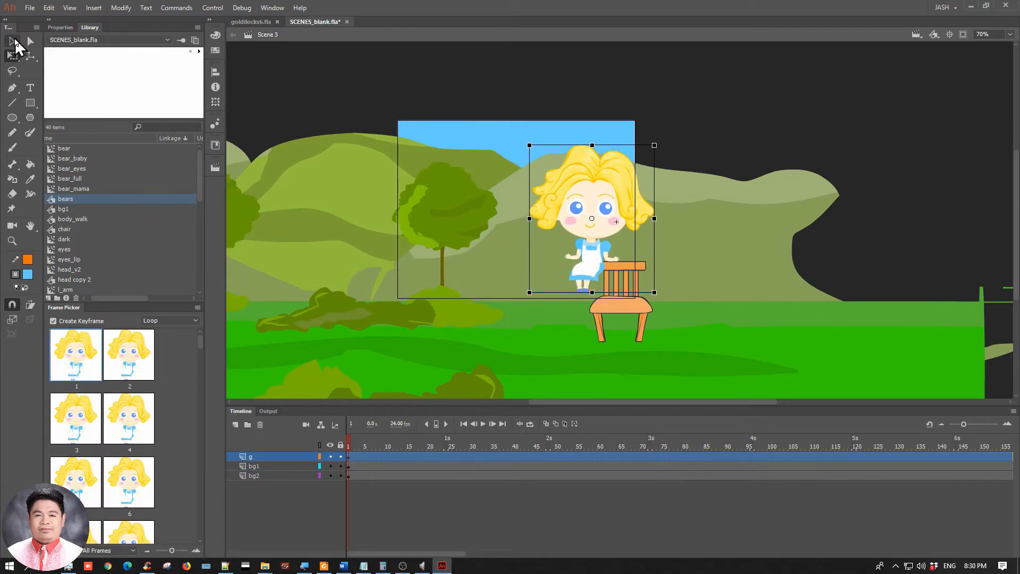
pyautogui.click(501, 106)
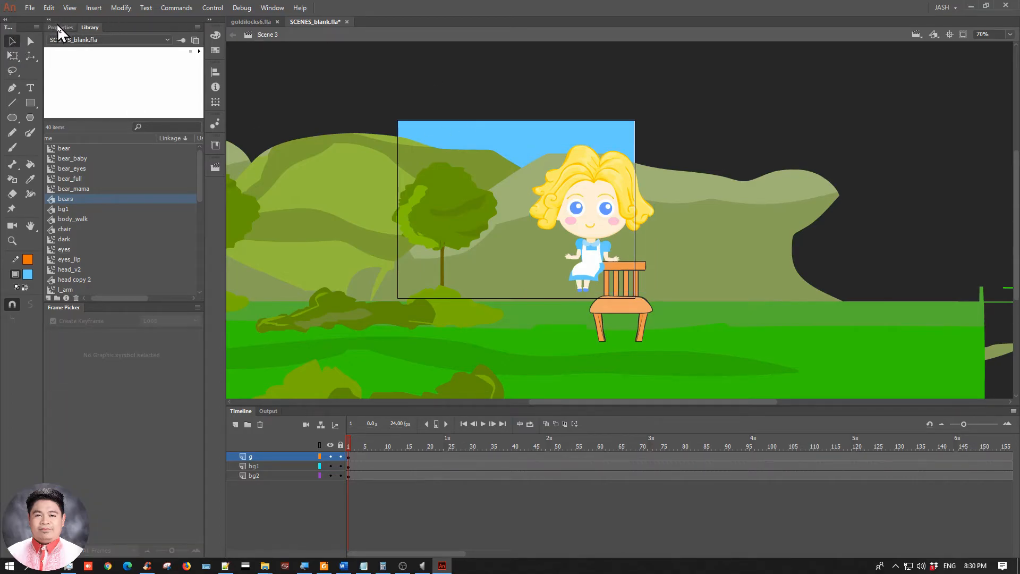
# Replace the sitting Goldilocks on the g layer with the "oh no" symbol from the library
pyautogui.click(571, 204)
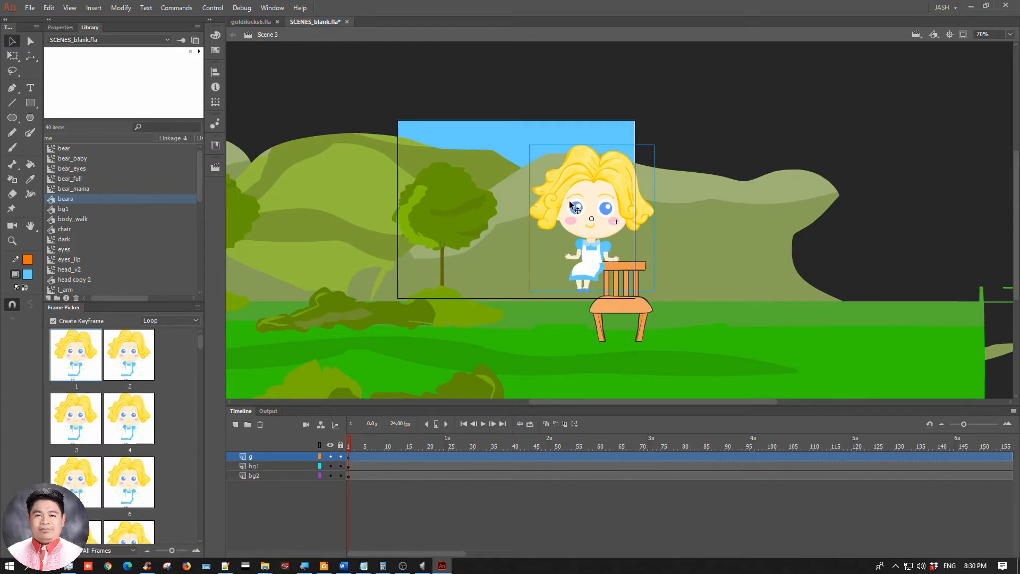
pyautogui.press('Delete')
pyautogui.click(81, 218)
pyautogui.scroll(-8, 82, 220)
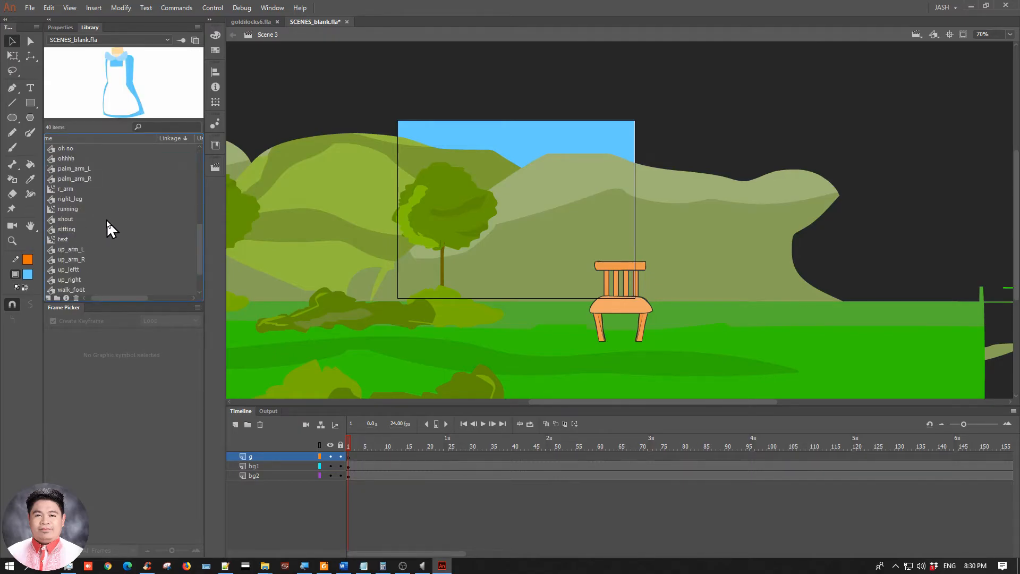
pyautogui.scroll(2, 107, 220)
pyautogui.click(84, 188)
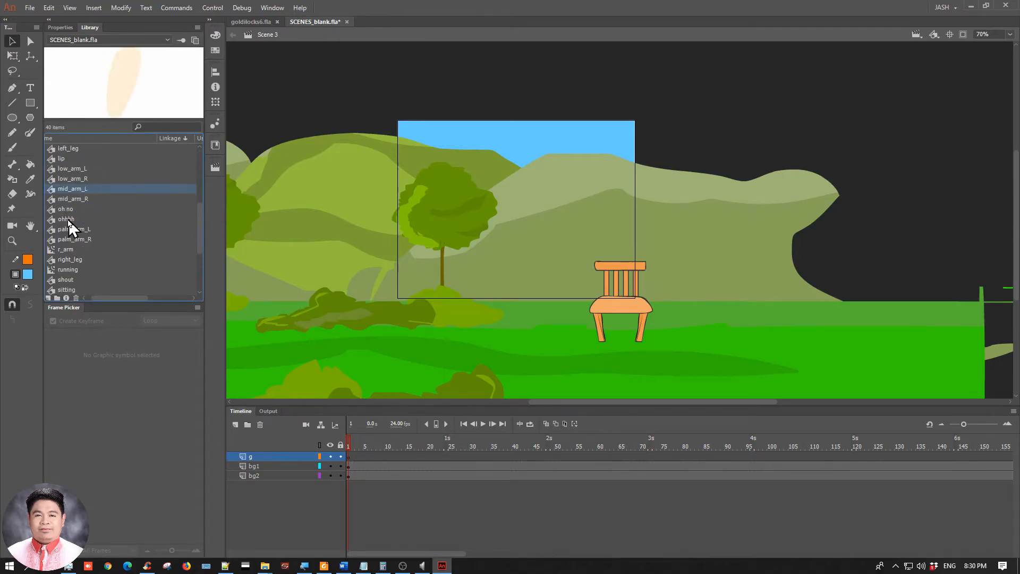
pyautogui.click(75, 211)
pyautogui.moveTo(74, 213); pyautogui.dragTo(612, 218)
# Reposition the "oh no" Goldilocks so the top of her hair meets the stage's upper edge
pyautogui.moveTo(592, 170); pyautogui.dragTo(565, 187)
pyautogui.press('q')
pyautogui.moveTo(645, 136); pyautogui.dragTo(712, 109)
pyautogui.hotkey('ctrl', 'z')
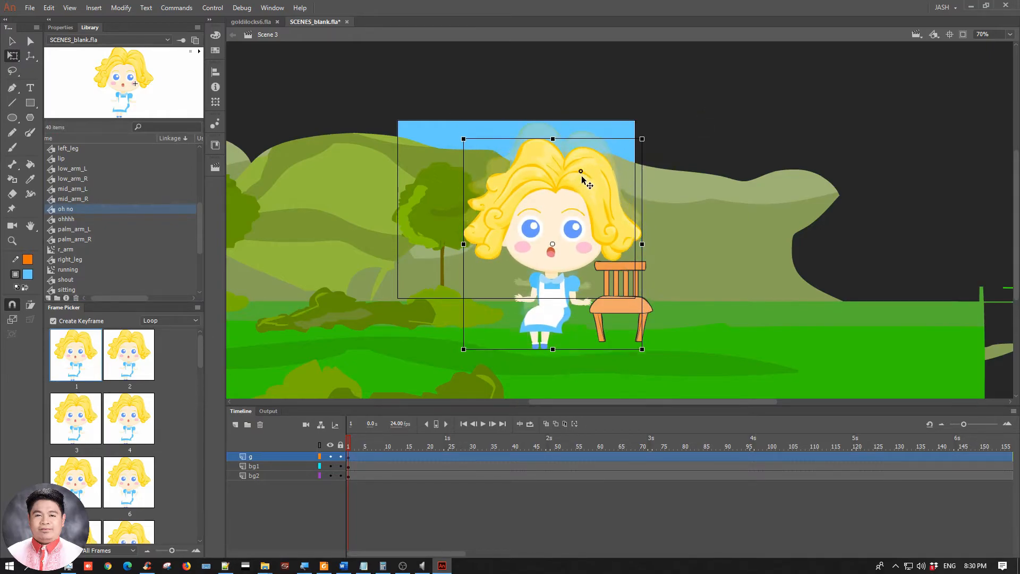
pyautogui.moveTo(582, 170); pyautogui.dragTo(582, 158)
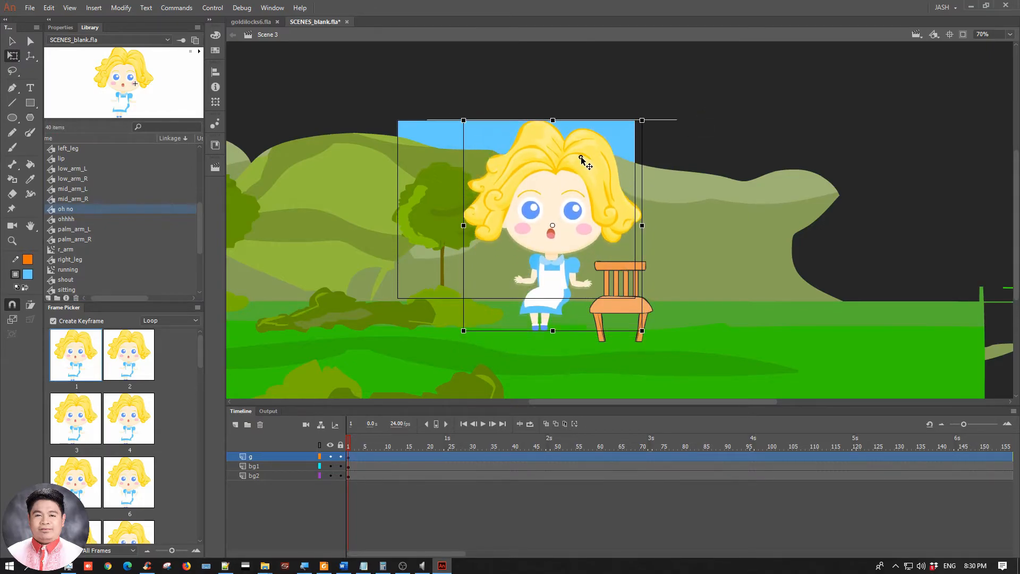
pyautogui.click(13, 43)
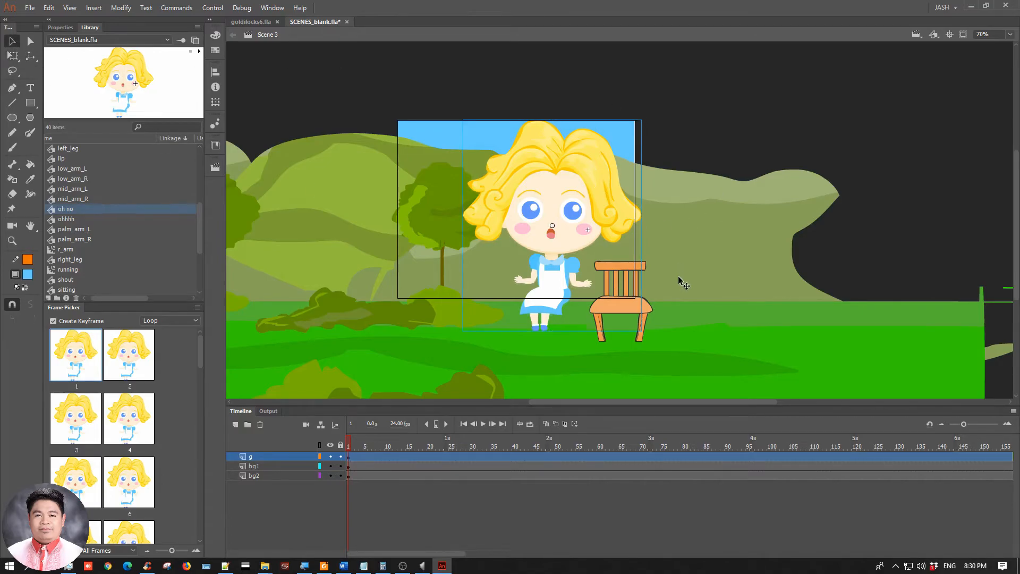
# Shift the bg1 background left so the chair sits behind Goldilocks
pyautogui.moveTo(717, 286); pyautogui.dragTo(724, 286)
pyautogui.moveTo(821, 337); pyautogui.dragTo(748, 336)
pyautogui.click(703, 85)
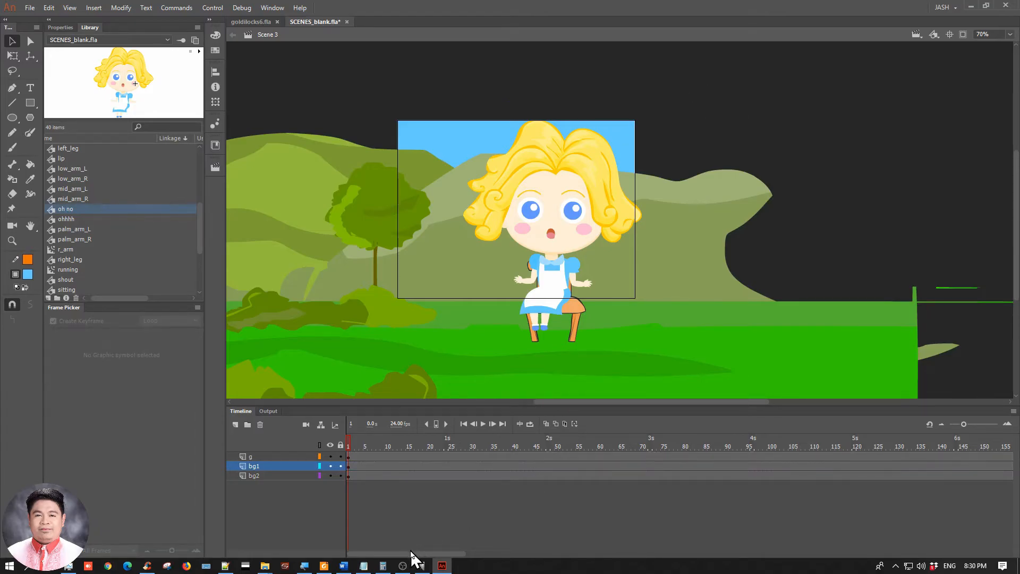
# Remove the frames after frame 120 from the g, bg1 and bg2 layers of Scene 3
pyautogui.moveTo(415, 555); pyautogui.dragTo(541, 555)
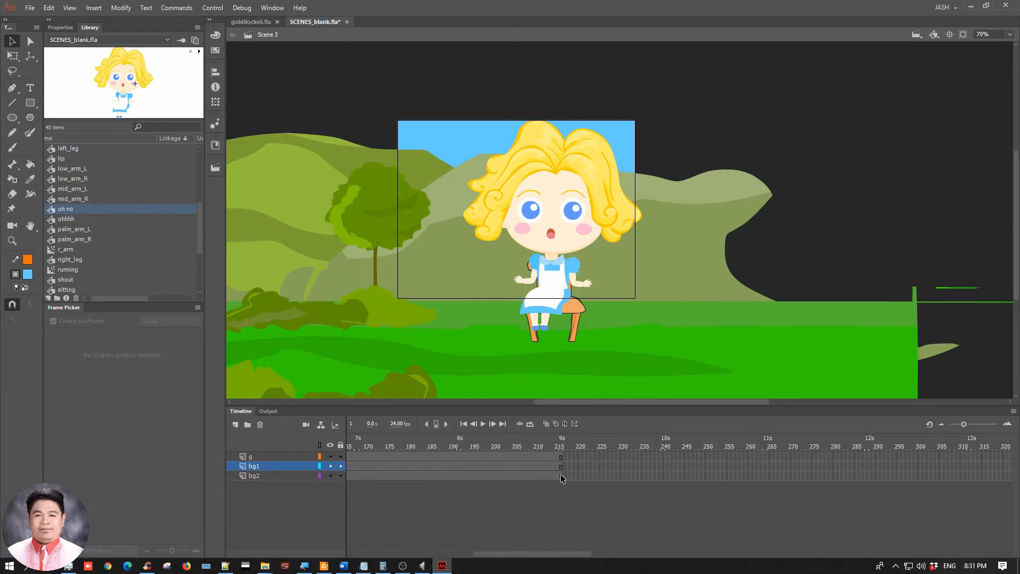
pyautogui.moveTo(560, 477); pyautogui.dragTo(499, 457)
pyautogui.rightClick(499, 457)
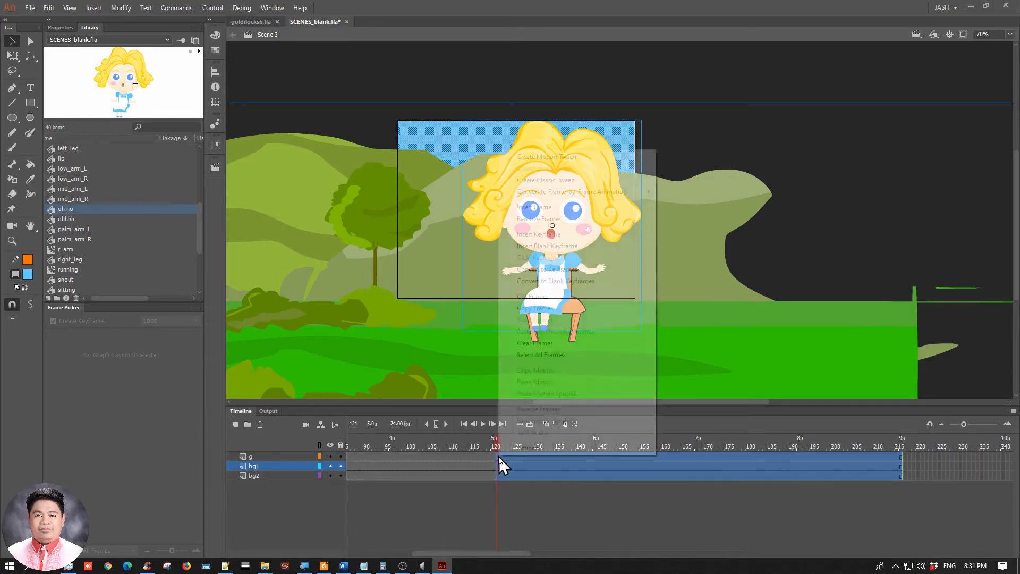
pyautogui.click(556, 220)
pyautogui.moveTo(546, 554); pyautogui.dragTo(411, 551)
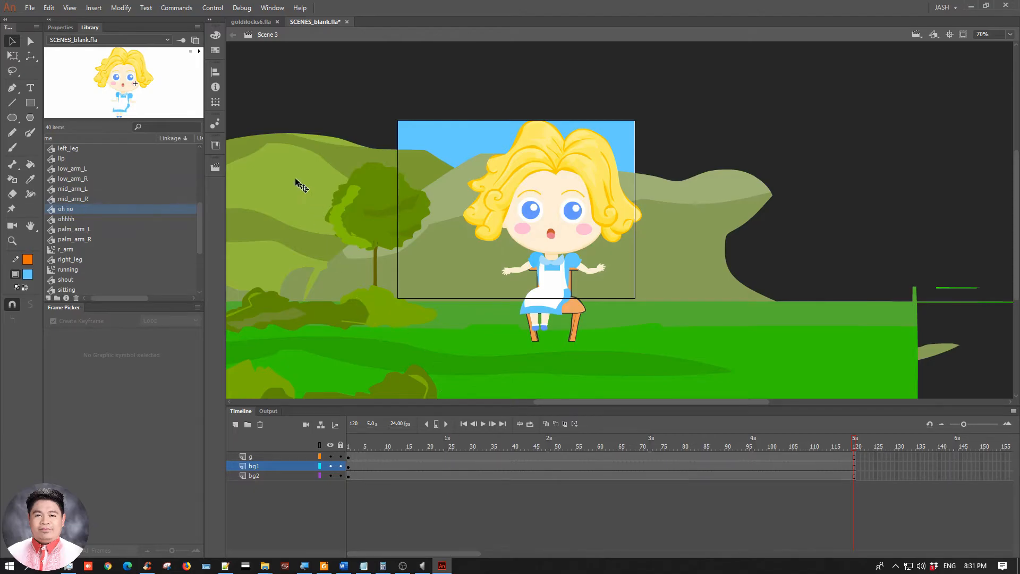
# Switch to Scene 2, bring the bears and the stage into view, and save the file
pyautogui.click(215, 167)
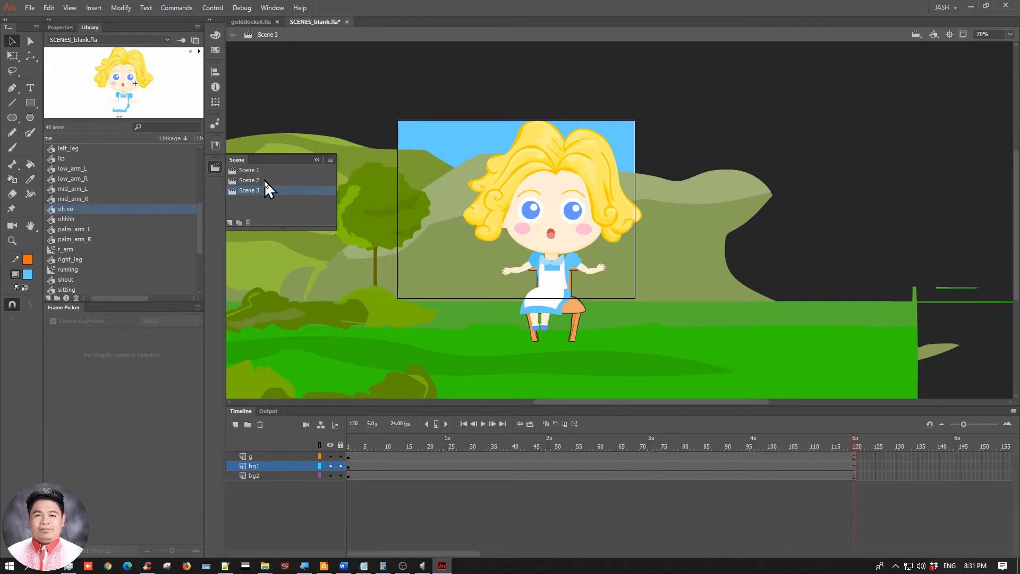
pyautogui.click(250, 180)
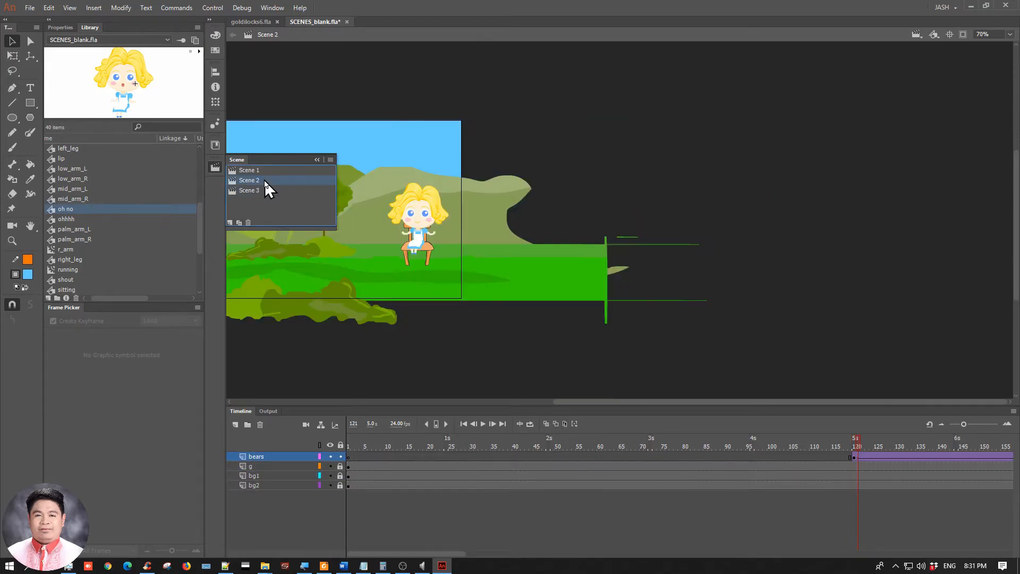
pyautogui.moveTo(375, 356); pyautogui.dragTo(544, 391)
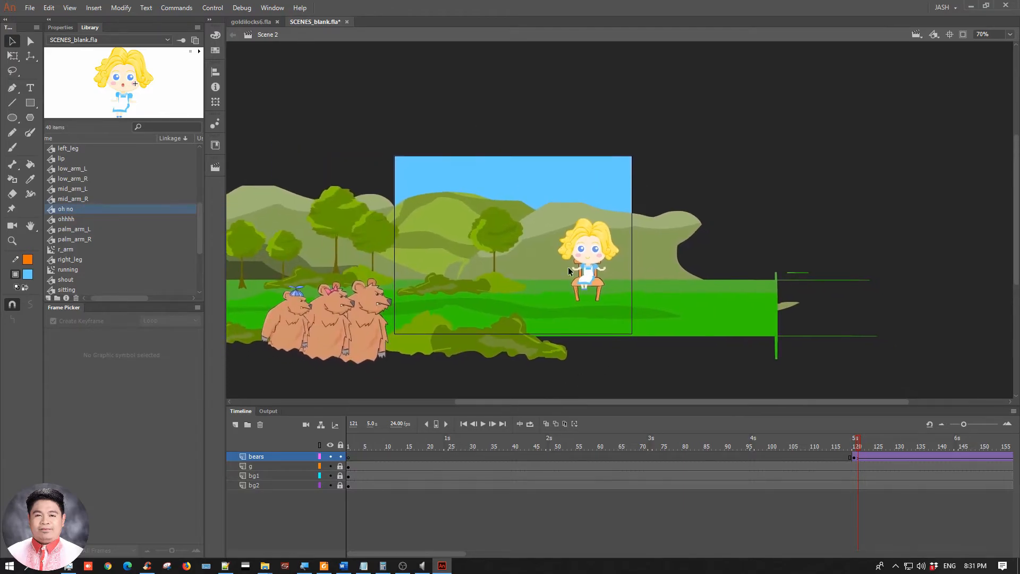
pyautogui.hotkey('ctrl', 's')
# Switch among Scenes 1, 2 and 3 to review the content of each scene
pyautogui.click(218, 168)
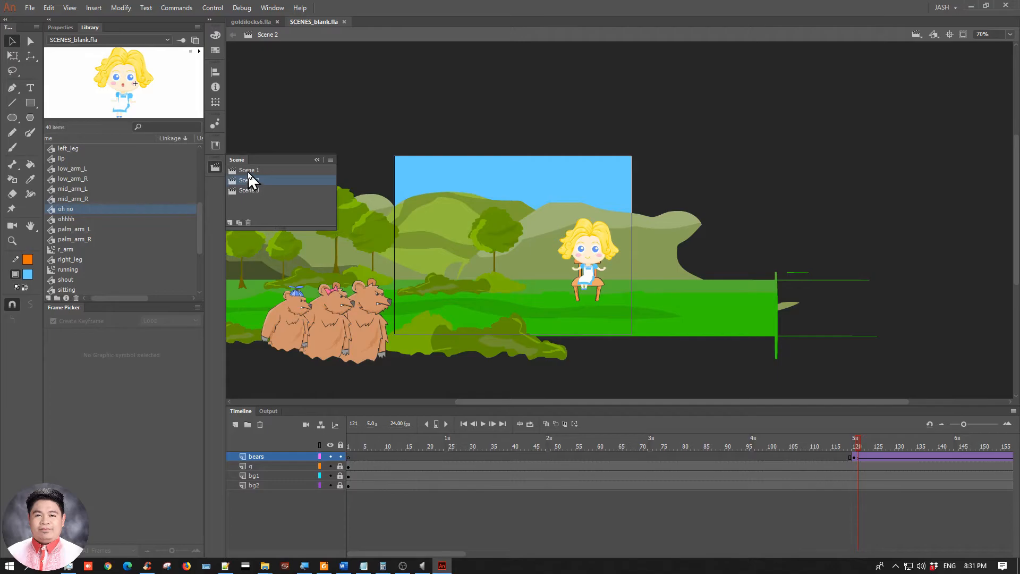
pyautogui.click(248, 171)
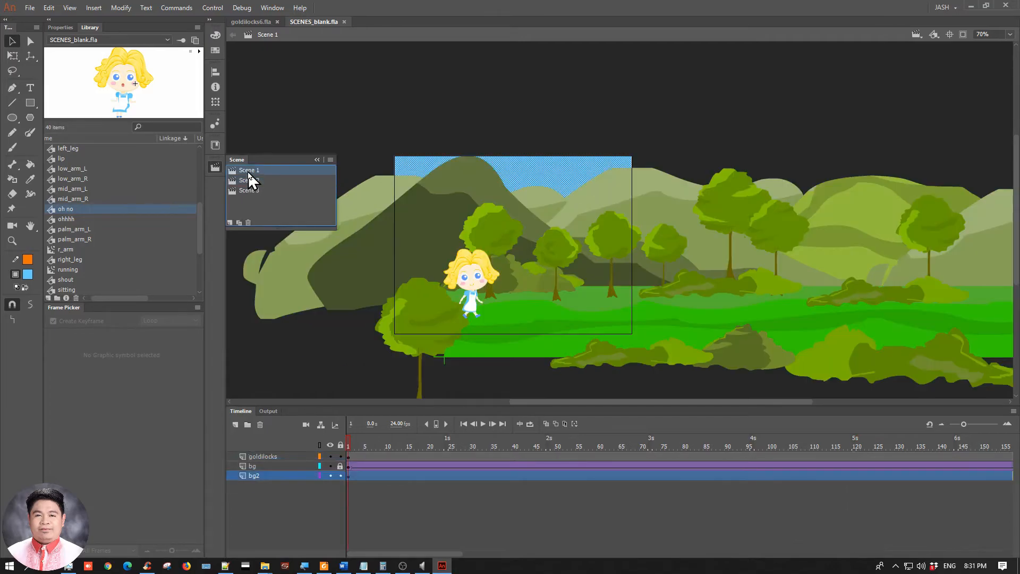
pyautogui.click(375, 120)
pyautogui.click(215, 168)
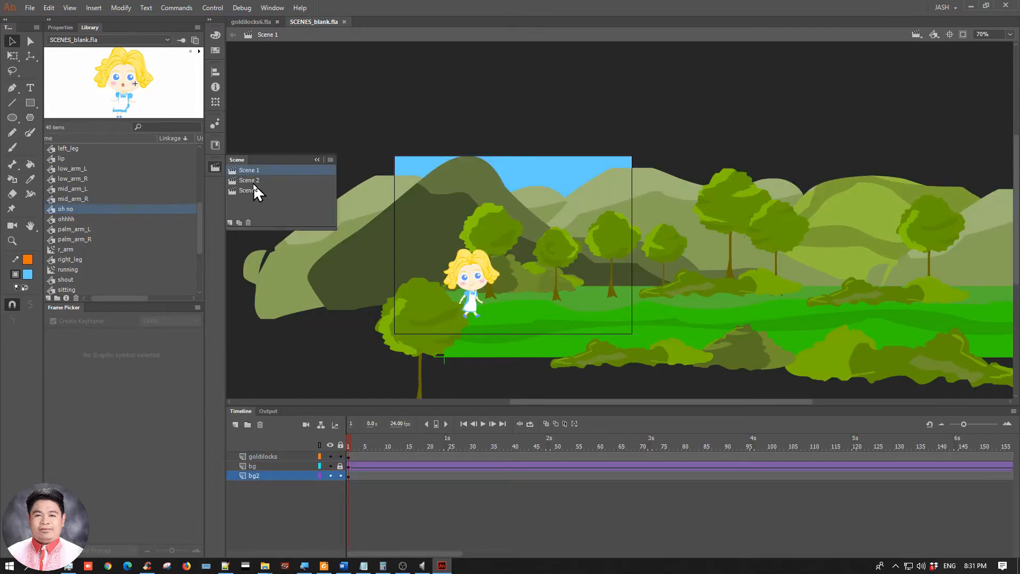
pyautogui.click(249, 190)
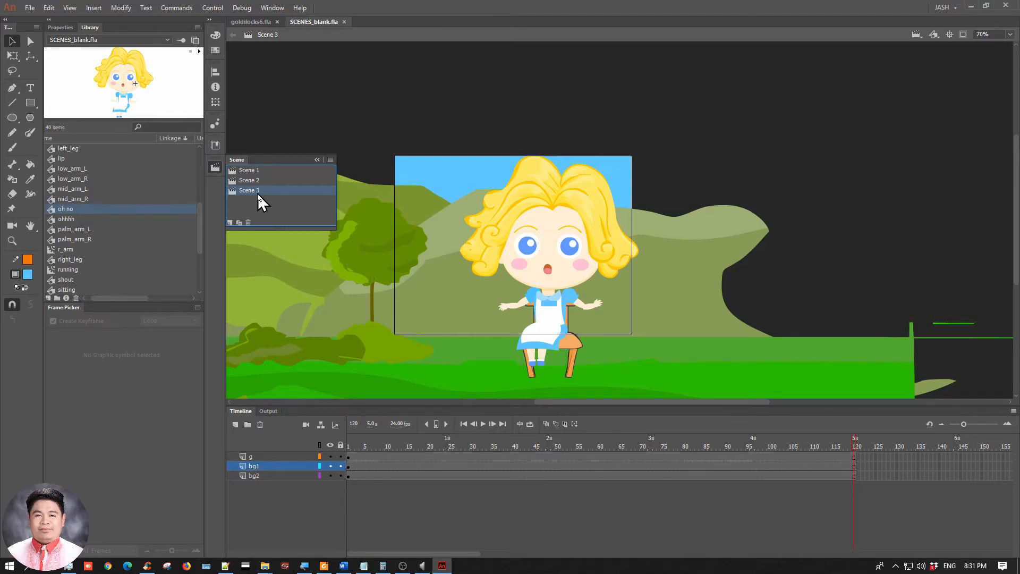
pyautogui.click(243, 173)
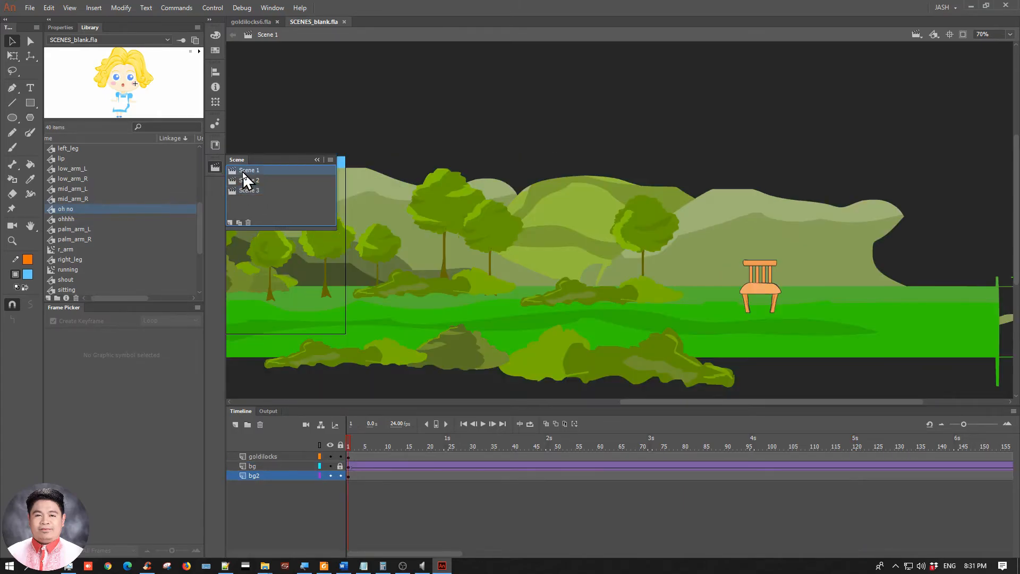
pyautogui.click(257, 181)
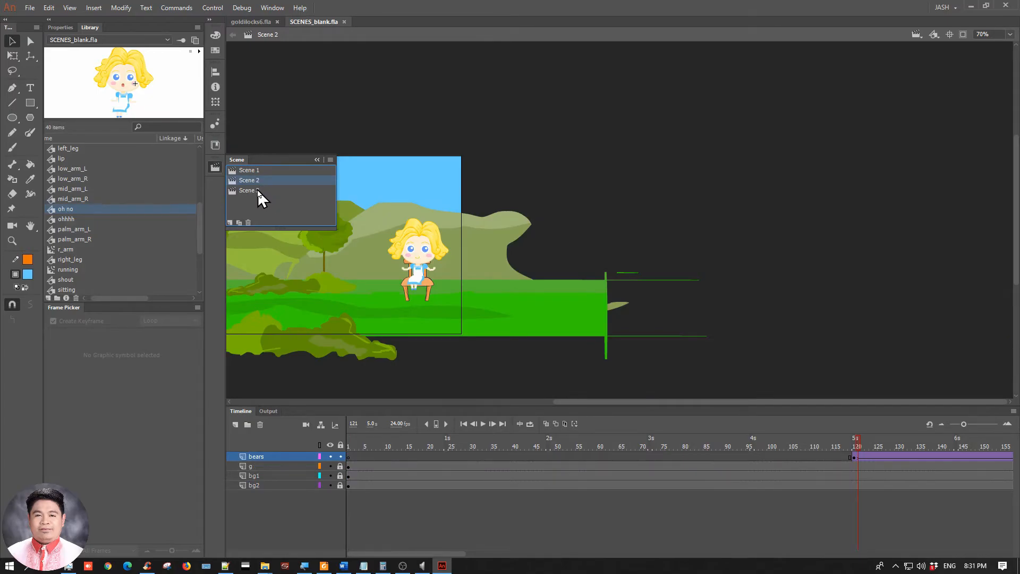
# Return to Scene 3 and lock the g, bg1 and bg2 layers
pyautogui.click(257, 190)
pyautogui.click(313, 305)
pyautogui.moveTo(259, 292); pyautogui.dragTo(379, 297)
pyautogui.moveTo(338, 456); pyautogui.dragTo(339, 476)
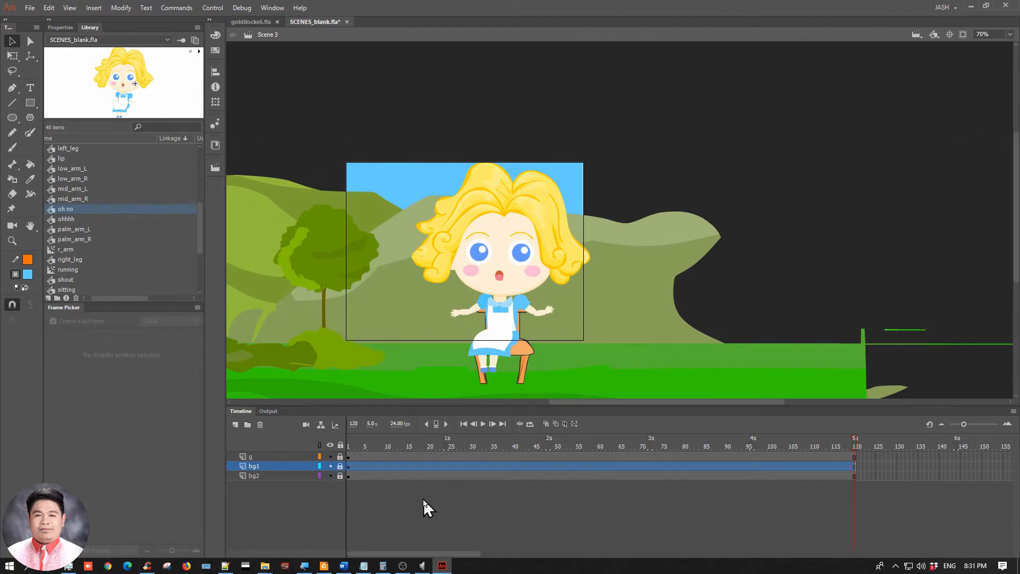
# Move Scene 3 ahead of Scene 1 in the scene order and test the movie to check the playback order
pyautogui.click(215, 167)
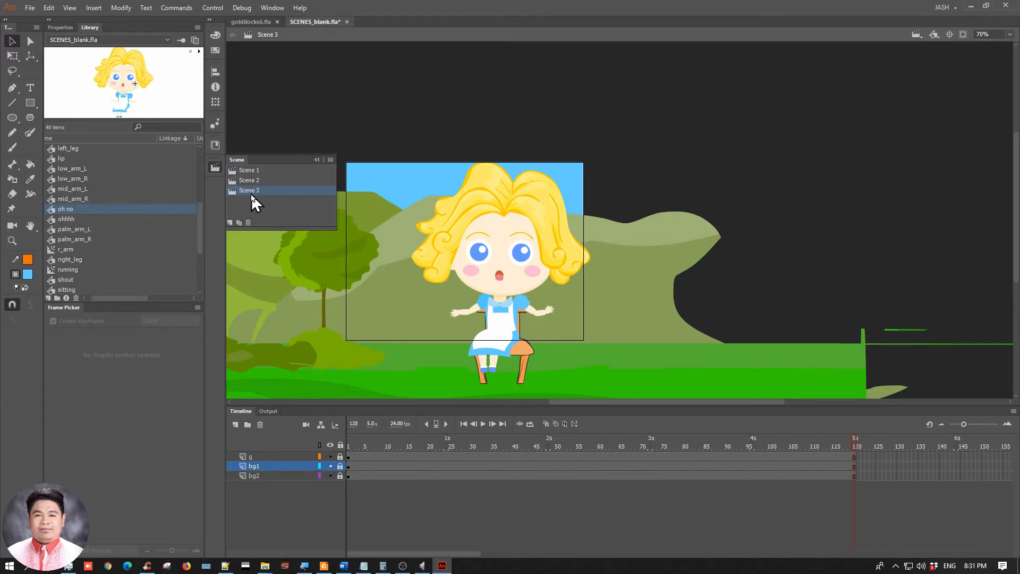
pyautogui.moveTo(241, 190); pyautogui.dragTo(244, 170)
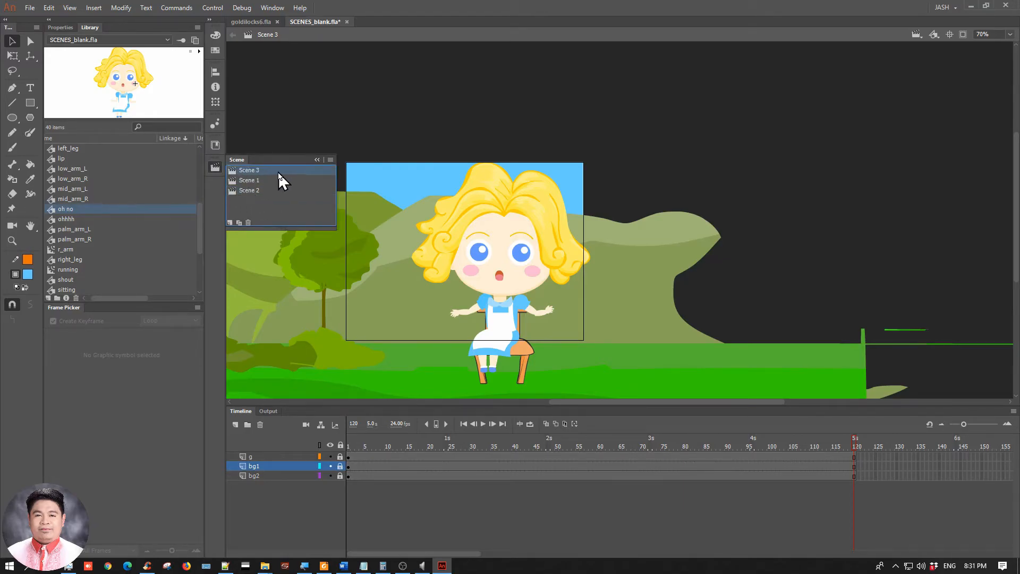
pyautogui.click(306, 116)
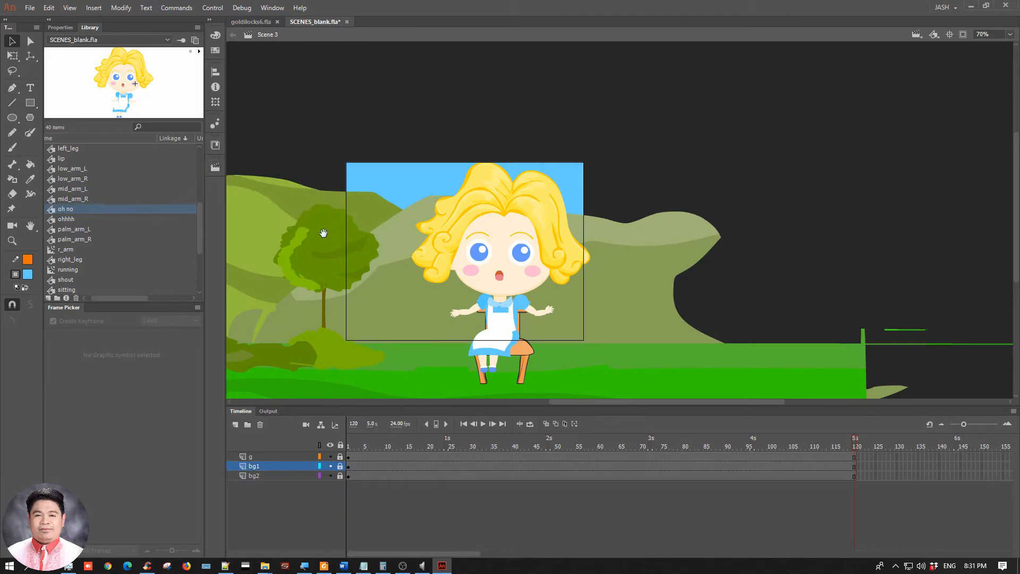
pyautogui.moveTo(324, 233); pyautogui.dragTo(335, 193)
pyautogui.click(215, 168)
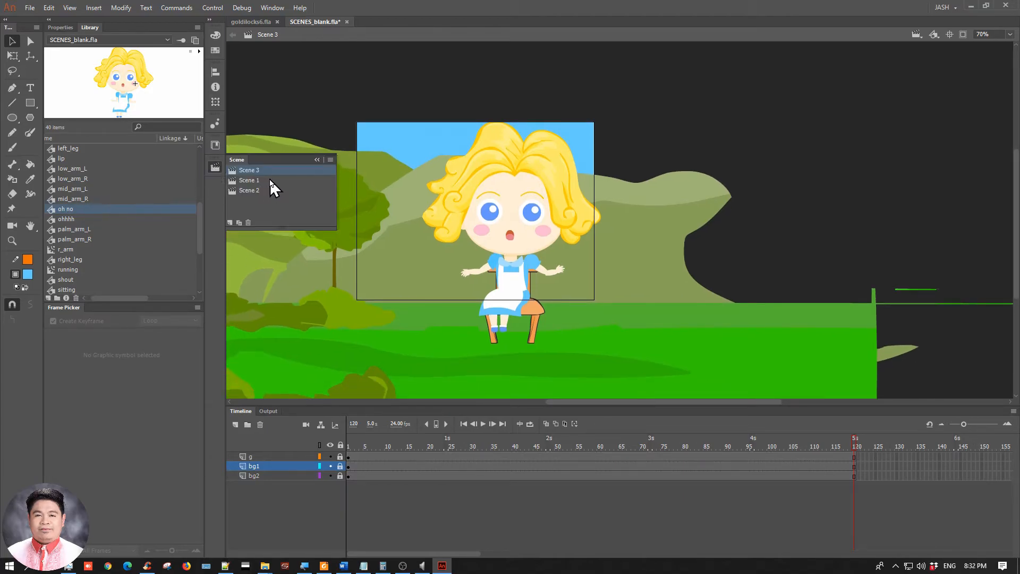
pyautogui.click(285, 266)
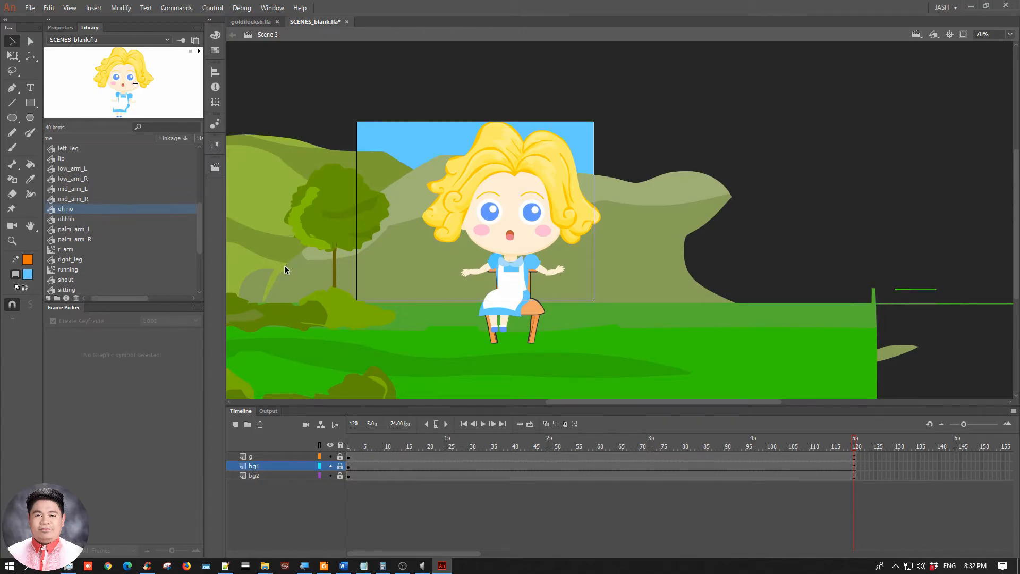
pyautogui.hotkey('ctrl', 'Return')
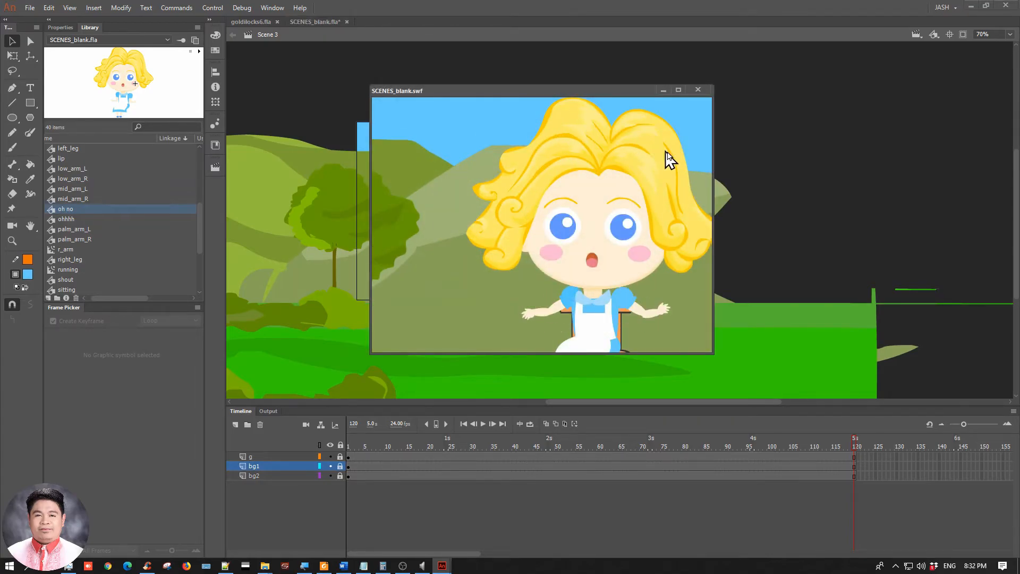
pyautogui.click(698, 91)
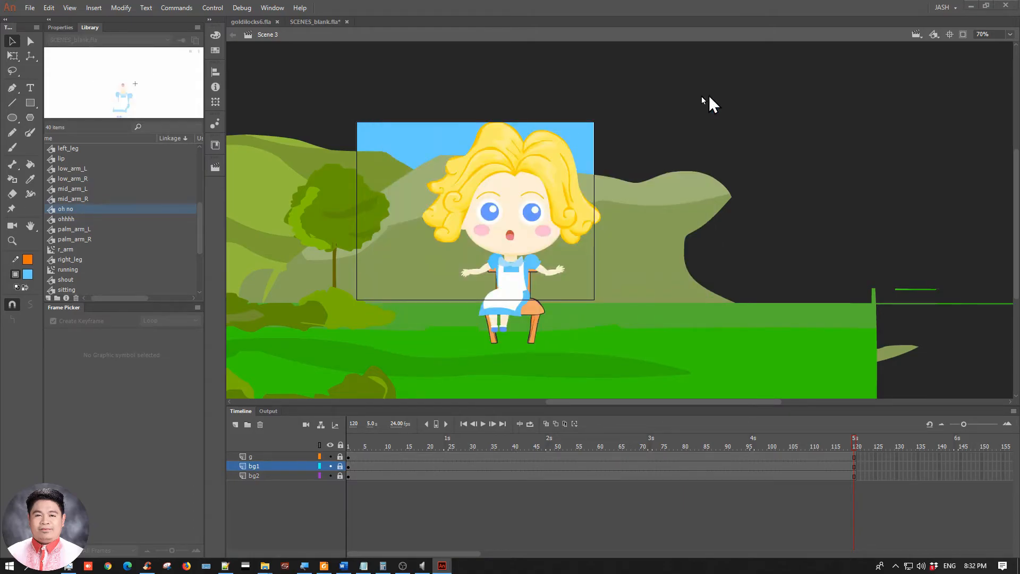
# Move Scene 3 back below Scene 2 in the scene order
pyautogui.click(215, 168)
pyautogui.moveTo(257, 174); pyautogui.dragTo(257, 201)
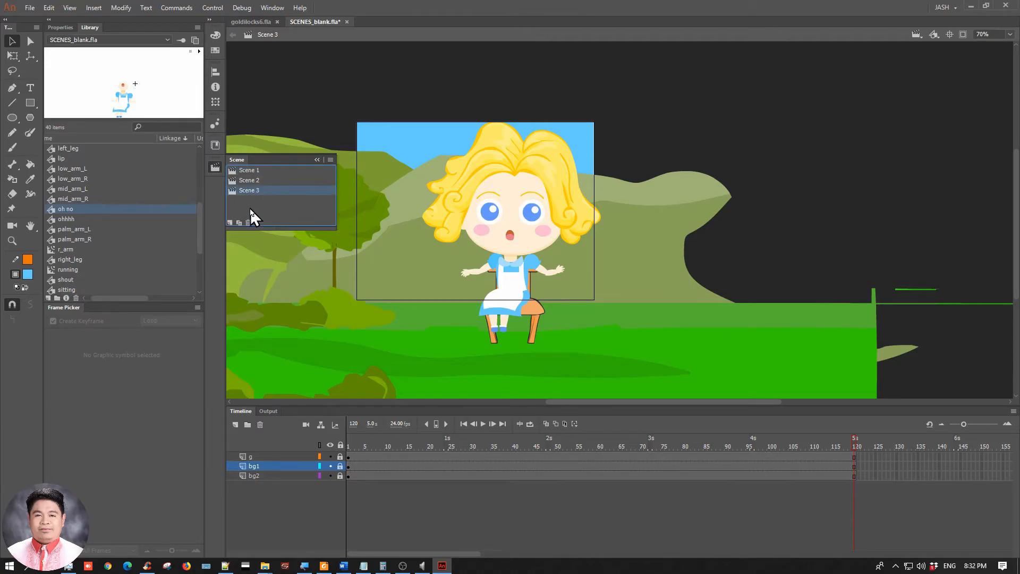
pyautogui.click(258, 138)
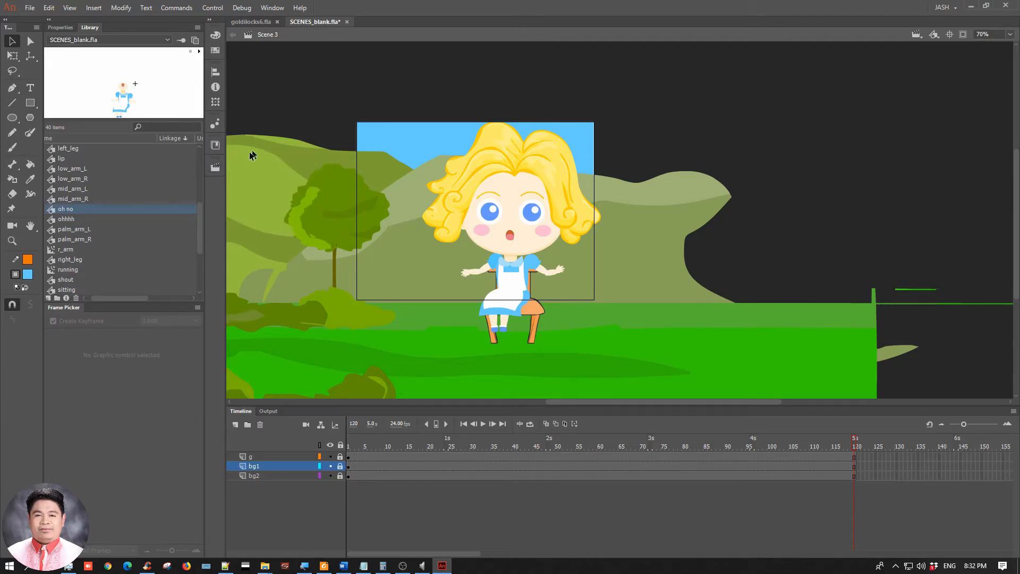
# Add a blank scene at the end, name it Scene 4, and save the file
pyautogui.click(216, 168)
pyautogui.click(230, 224)
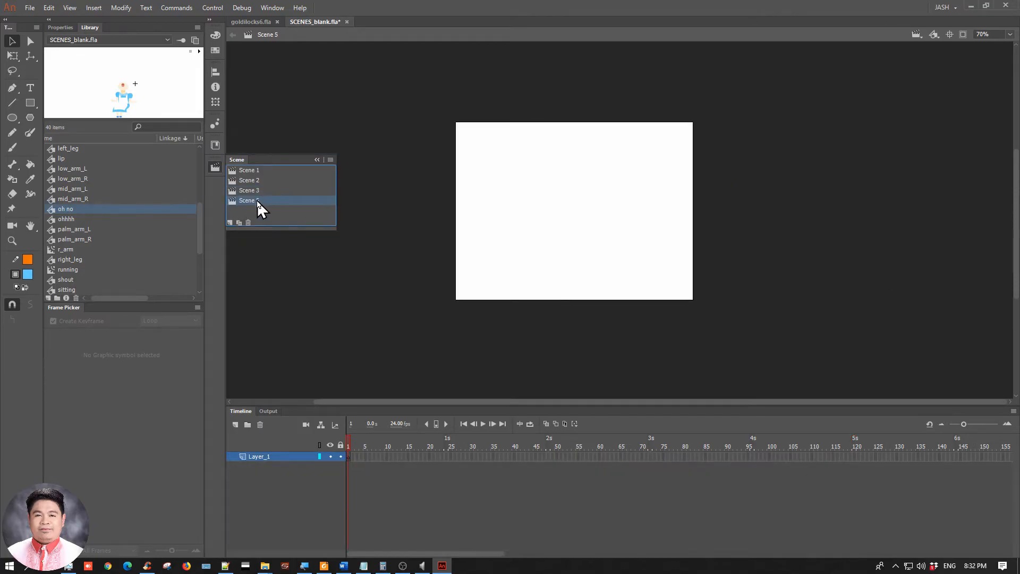
pyautogui.doubleClick(261, 200)
pyautogui.write('4')
pyautogui.press('Return')
pyautogui.click(523, 115)
pyautogui.moveTo(487, 130); pyautogui.dragTo(455, 143)
pyautogui.hotkey('ctrl', 's')
# In Scene 3, unlock the bg1 and bg2 layers and copy their background artwork from frame 1
pyautogui.click(216, 168)
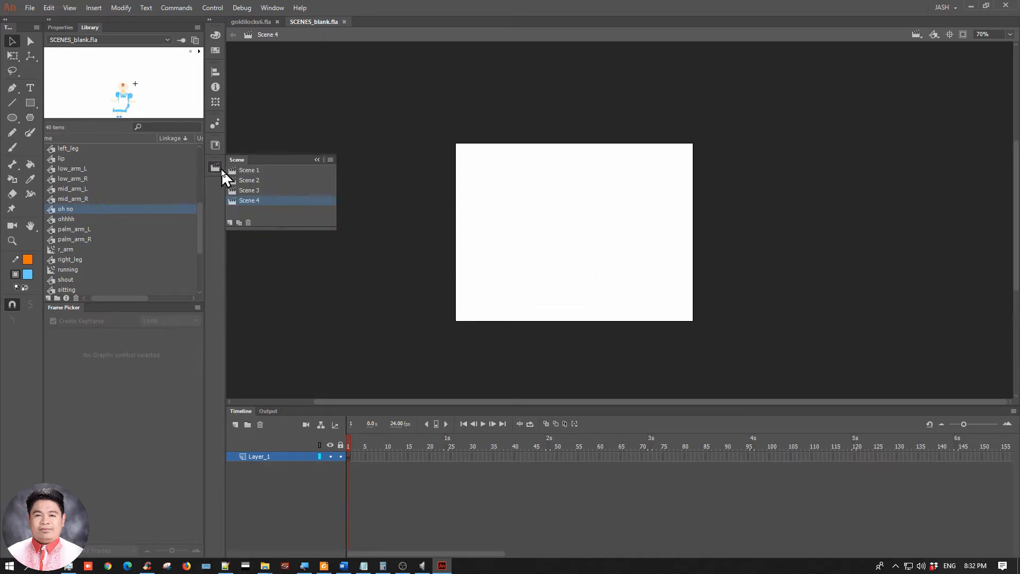
pyautogui.click(250, 189)
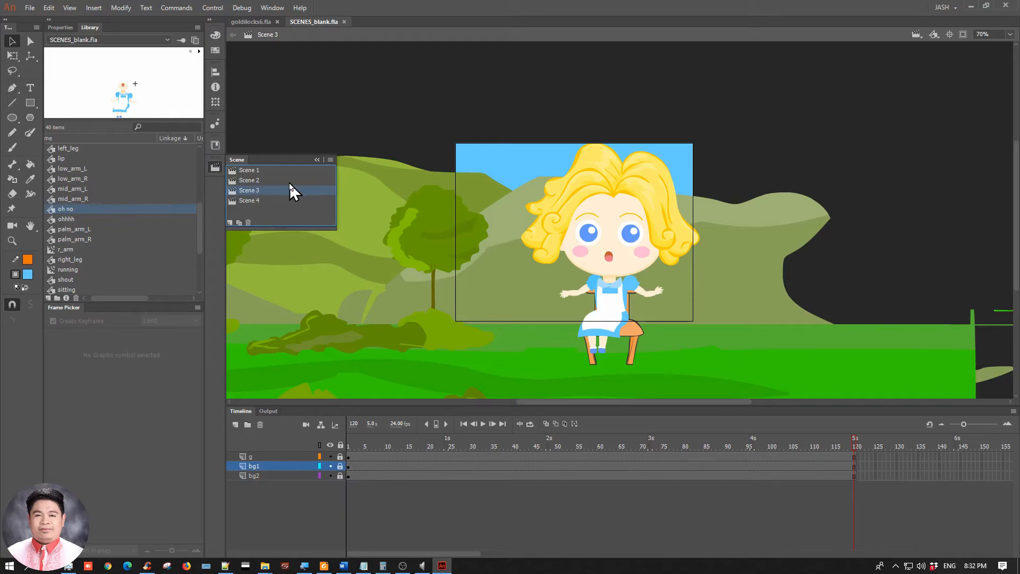
pyautogui.click(258, 201)
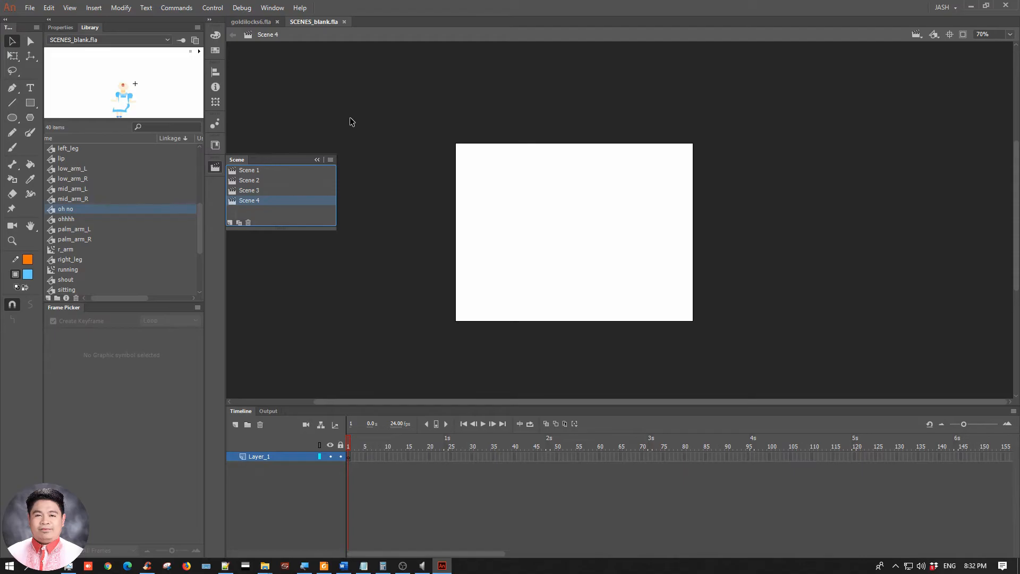
pyautogui.click(260, 190)
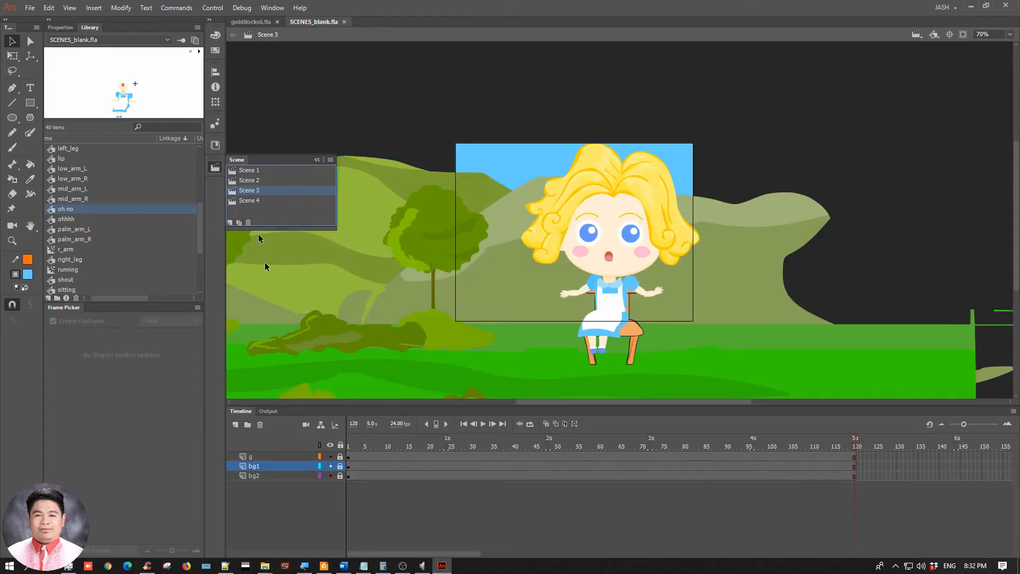
pyautogui.click(340, 466)
pyautogui.click(392, 467)
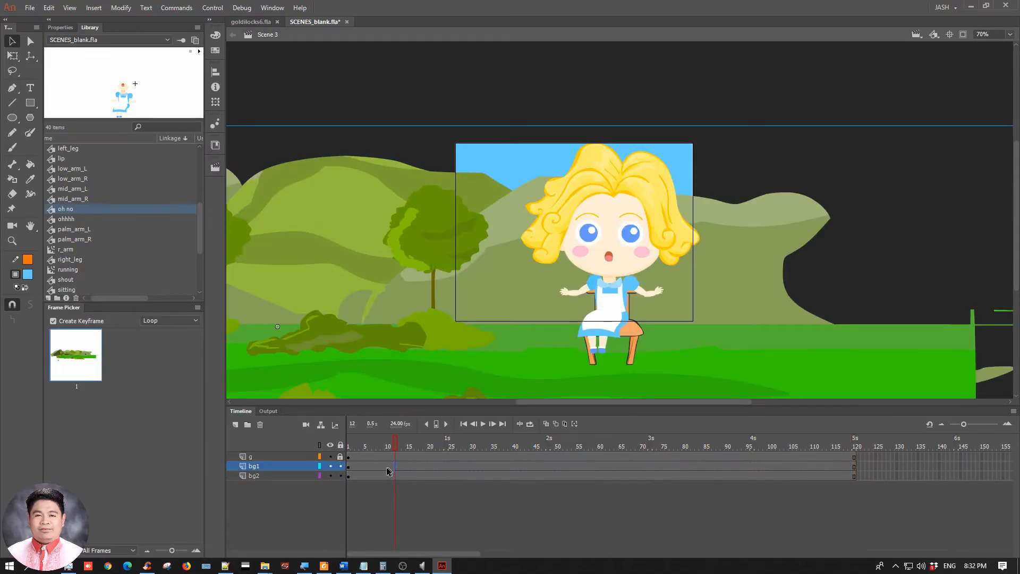
pyautogui.click(348, 475)
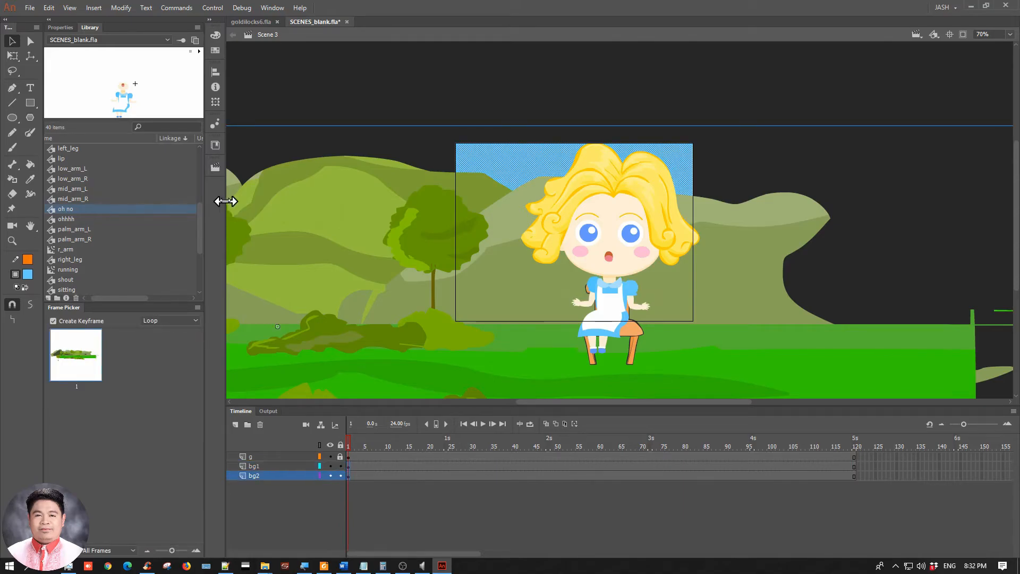
# Paste the copied landscape and sky into Scene 4 and move them so the sky overlaps the stage
pyautogui.click(217, 167)
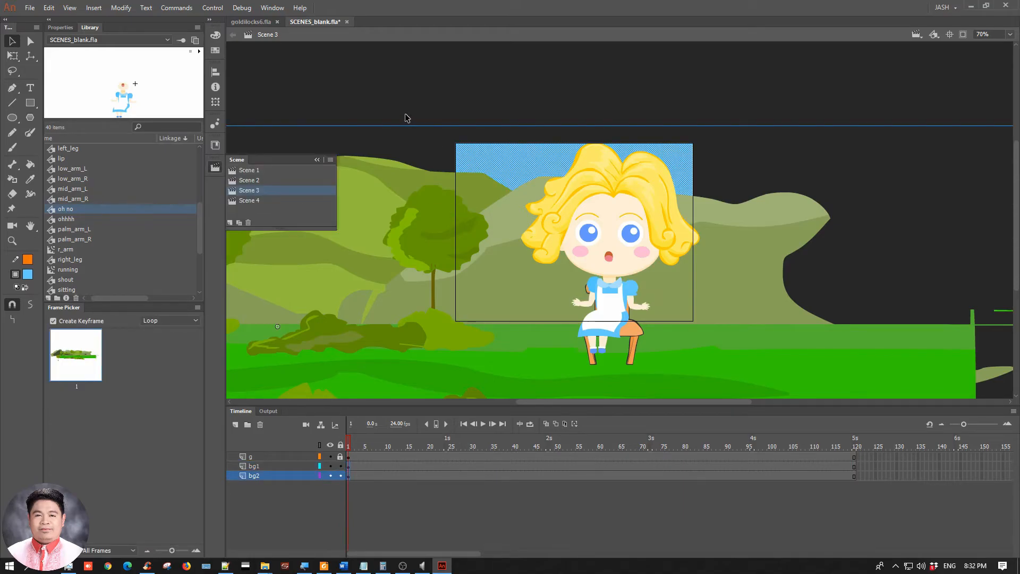
pyautogui.click(272, 202)
pyautogui.click(362, 114)
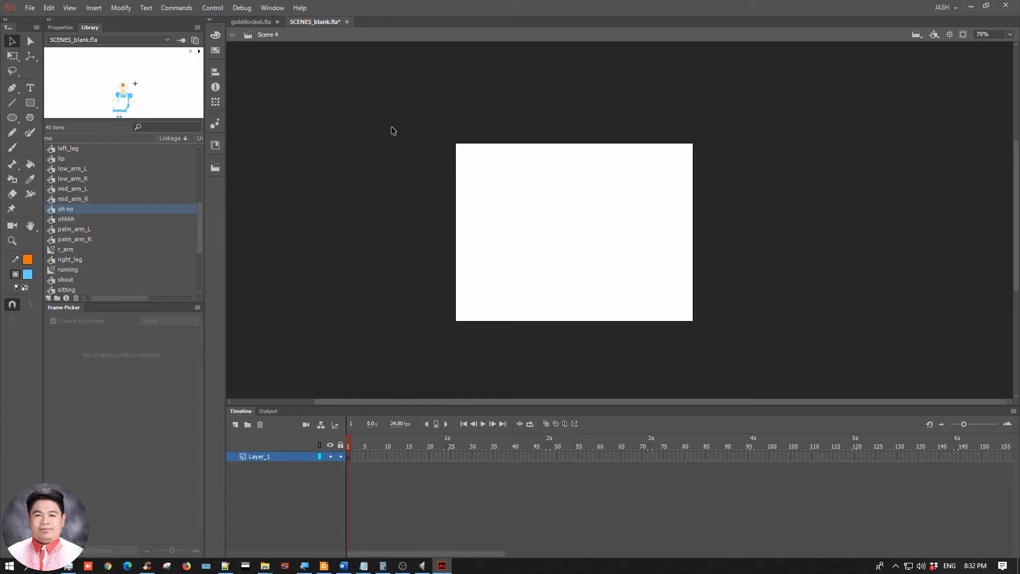
pyautogui.hotkey('ctrl', 'v')
pyautogui.hotkey('ctrl', '-')
pyautogui.hotkey('ctrl', '-')
pyautogui.hotkey('ctrl', '=')
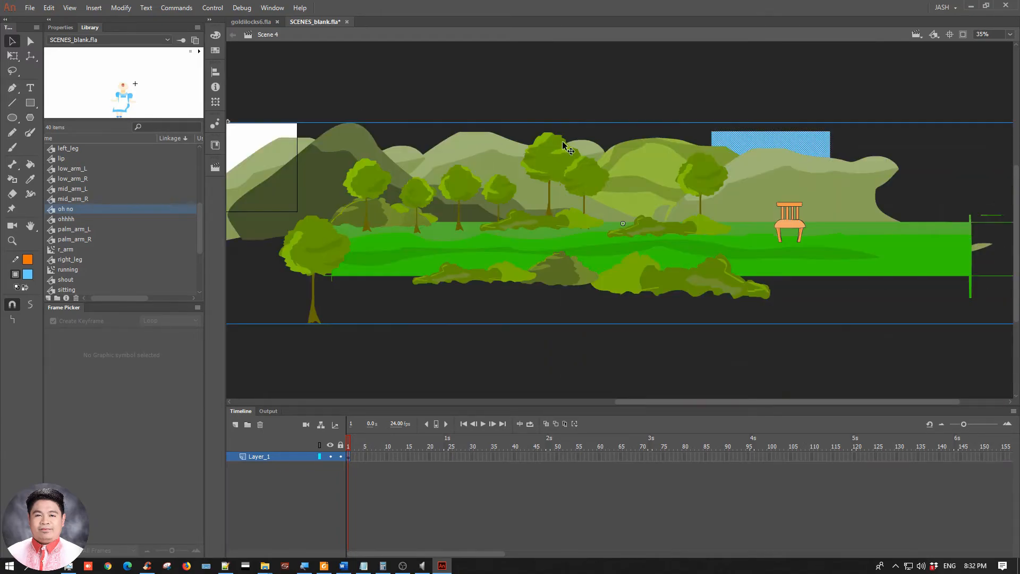
pyautogui.hotkey('ctrl', '-')
pyautogui.moveTo(719, 237); pyautogui.dragTo(462, 224)
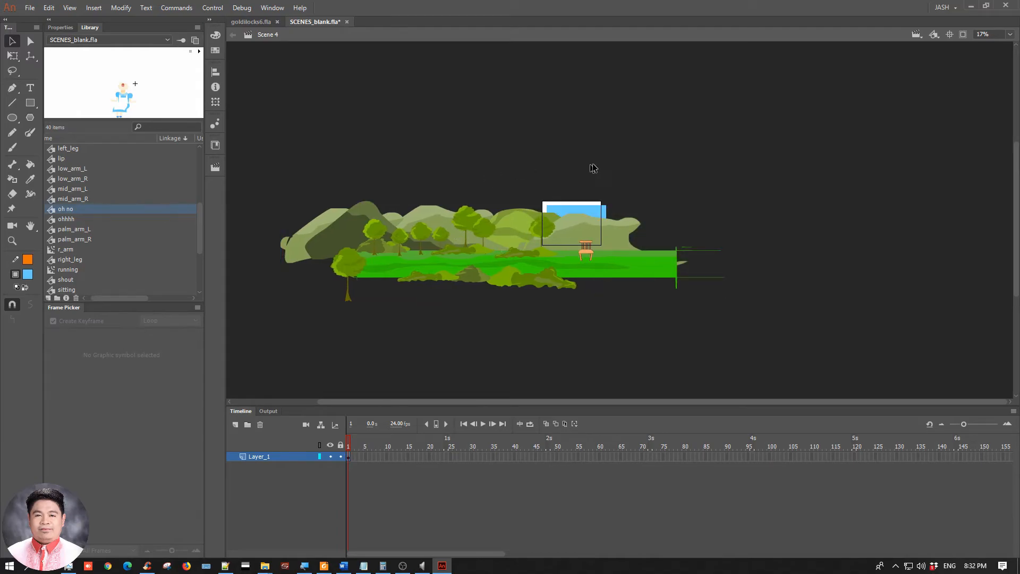
pyautogui.hotkey('ctrl', '=')
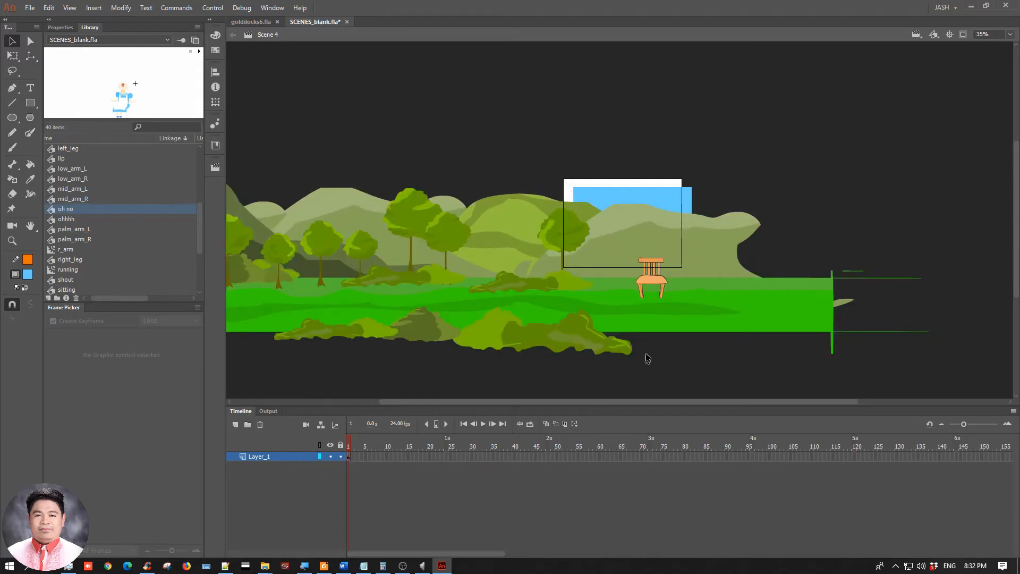
# Cut the landscape symbol from Layer_1, then center the sky rectangle horizontally and vertically on the stage
pyautogui.click(425, 234)
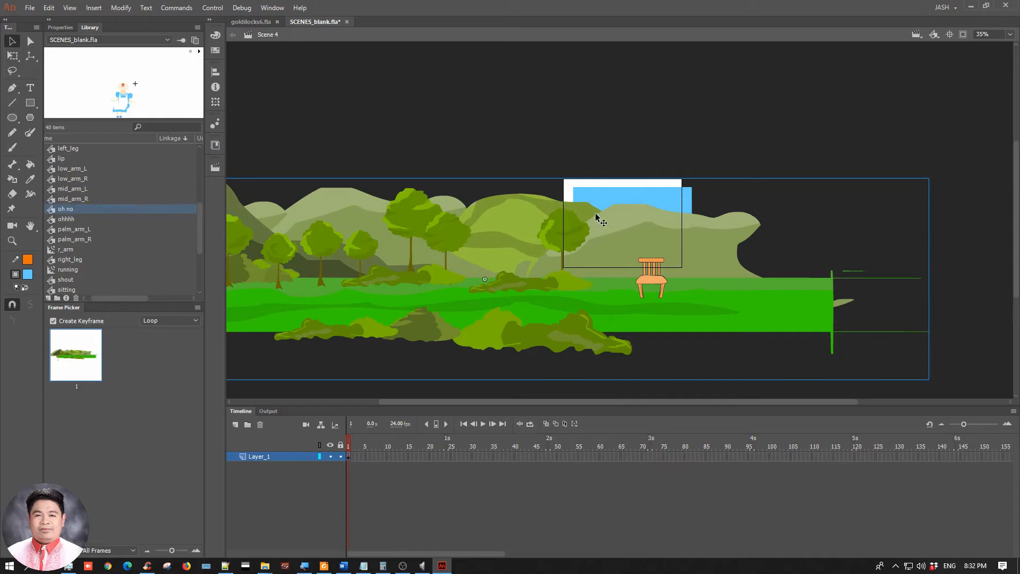
pyautogui.press('Delete')
pyautogui.hotkey('ctrl', '=')
pyautogui.hotkey('ctrl', '=')
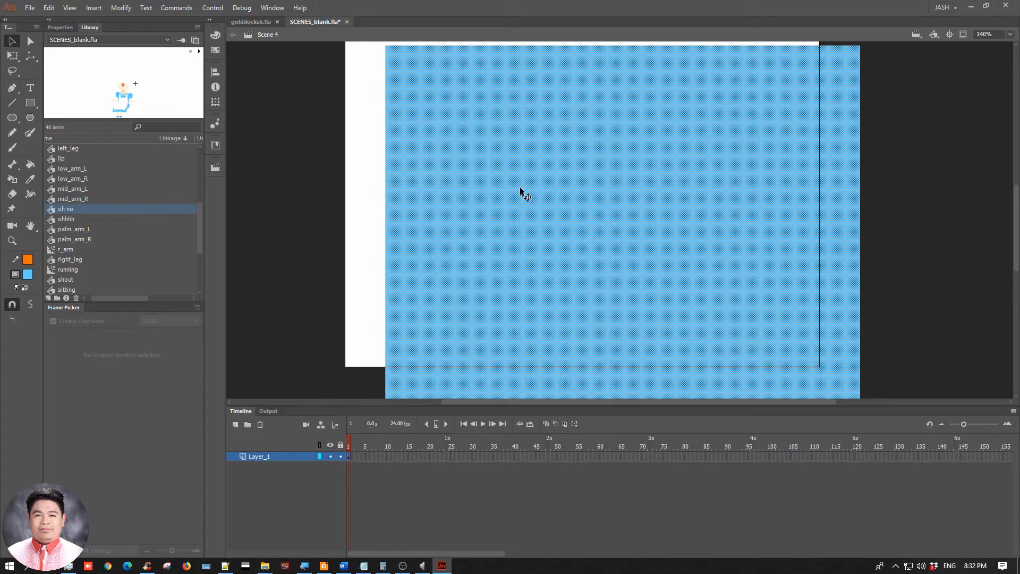
pyautogui.click(216, 71)
pyautogui.click(256, 90)
pyautogui.click(307, 91)
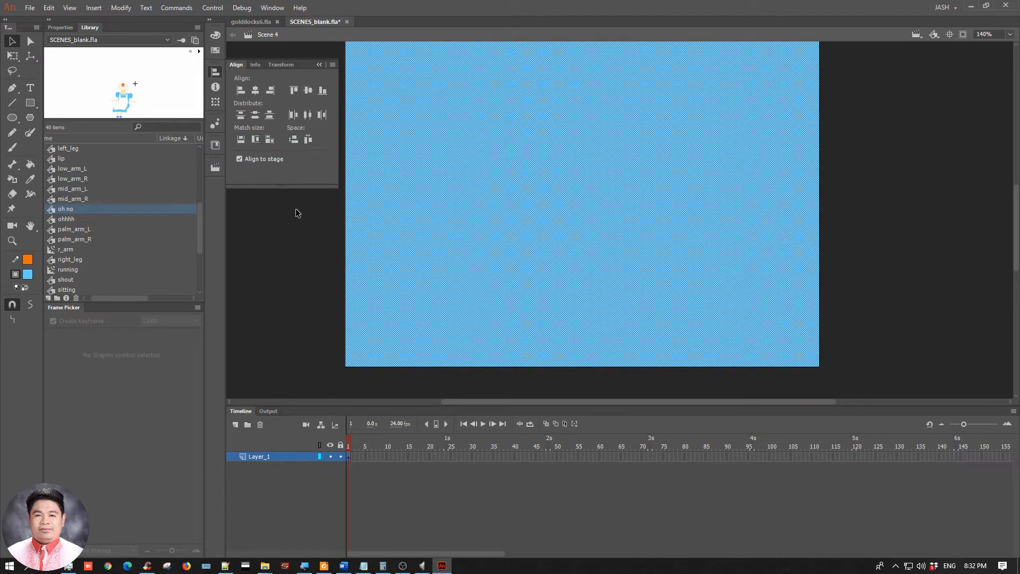
pyautogui.click(297, 214)
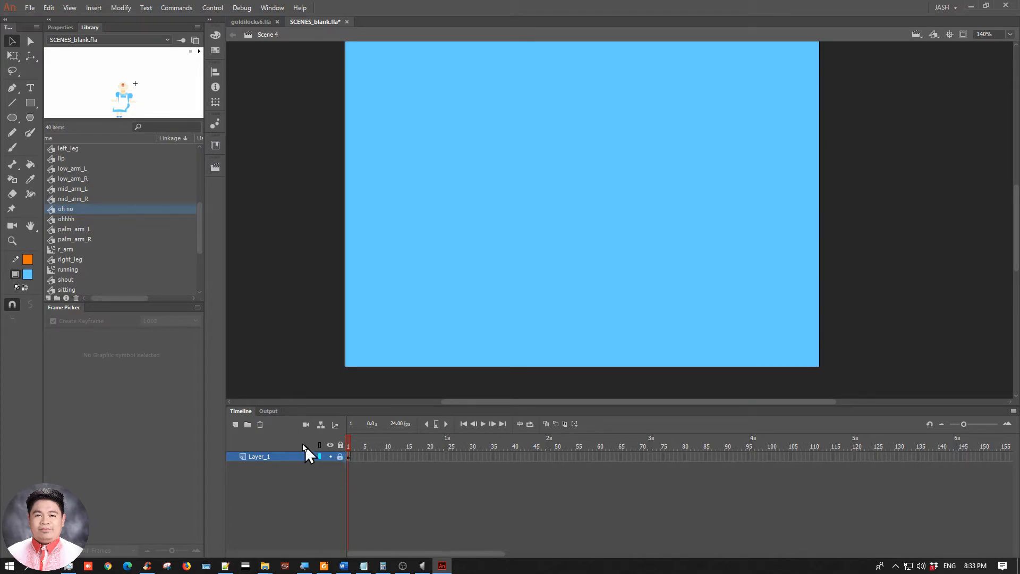
# Paste the landscape in place on a new layer above the sky, scale it down and move it over the stage
pyautogui.click(243, 426)
pyautogui.hotkey('ctrl', 'shift', 'v')
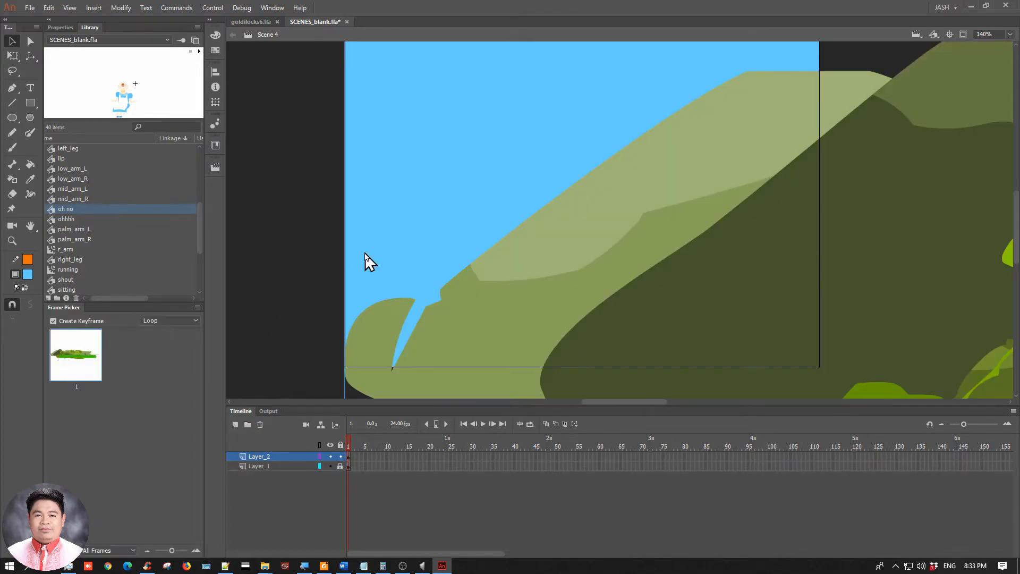
pyautogui.hotkey('ctrl', '-')
pyautogui.hotkey('ctrl', '-')
pyautogui.press('q')
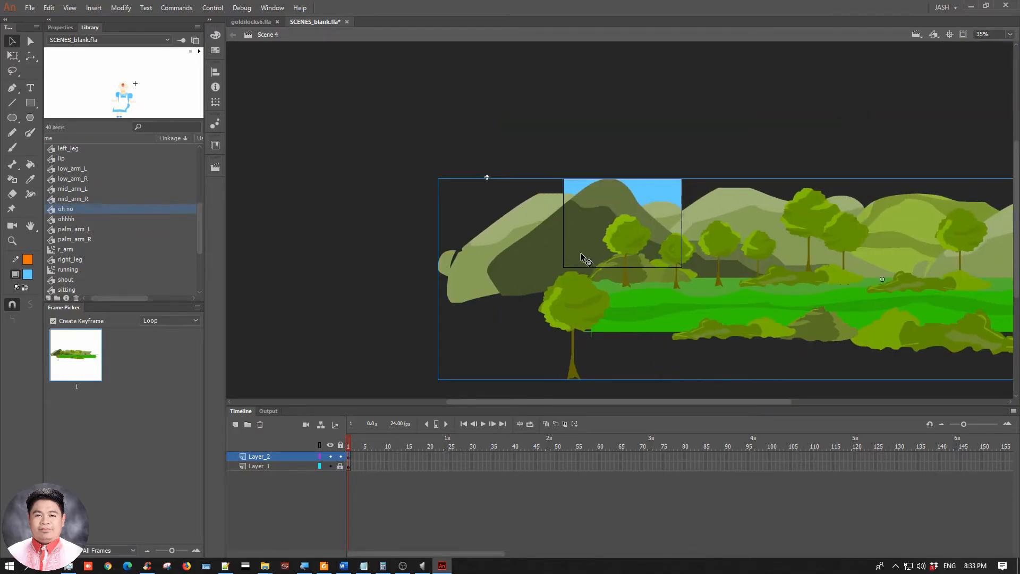
pyautogui.moveTo(436, 179); pyautogui.dragTo(530, 230)
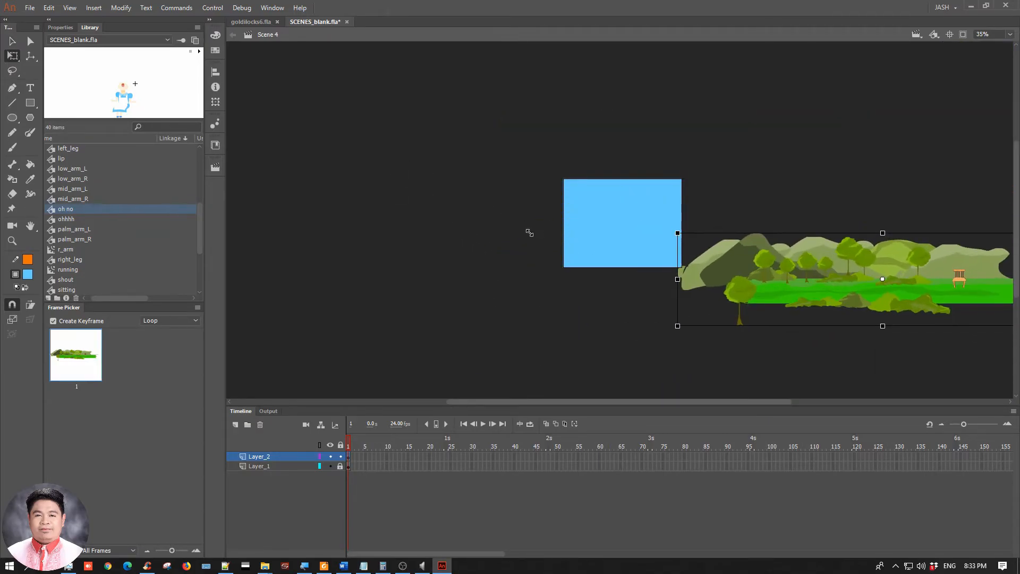
pyautogui.moveTo(837, 270); pyautogui.dragTo(666, 230)
pyautogui.hotkey('ctrl', '=')
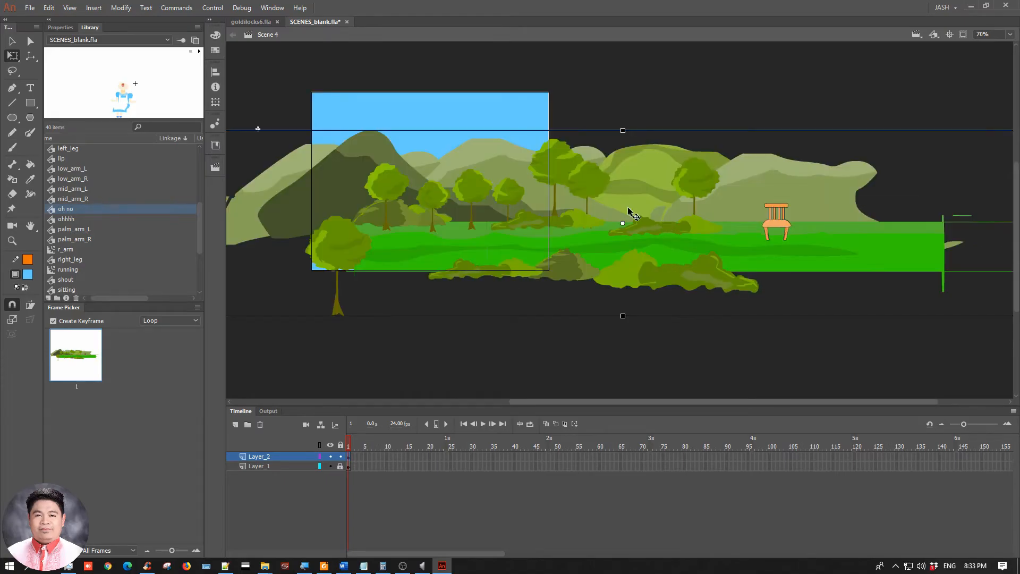
# Shift the landscape so its middle trees fill the stage and enlarge it slightly about its center
pyautogui.press('space')
pyautogui.moveTo(403, 196)
pyautogui.mouseDown()
pyautogui.moveTo(414, 186)
pyautogui.moveTo(402, 214)
pyautogui.mouseUp()
pyautogui.moveTo(597, 225); pyautogui.dragTo(496, 216)
pyautogui.moveTo(933, 142); pyautogui.dragTo(983, 129)
pyautogui.moveTo(603, 199)
pyautogui.mouseDown()
pyautogui.moveTo(603, 188)
pyautogui.moveTo(602, 197)
pyautogui.mouseUp()
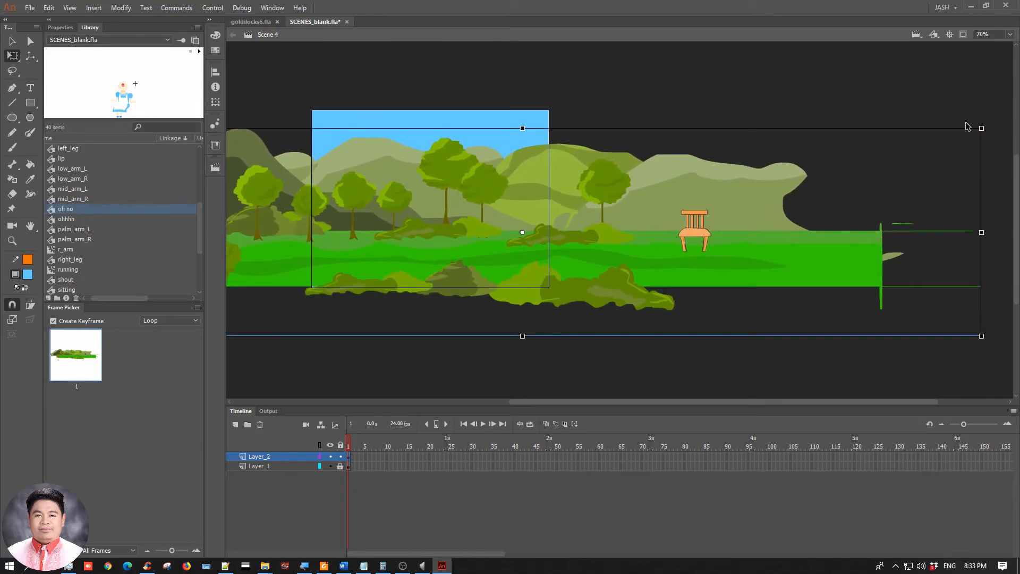
pyautogui.moveTo(983, 129); pyautogui.dragTo(1004, 123)
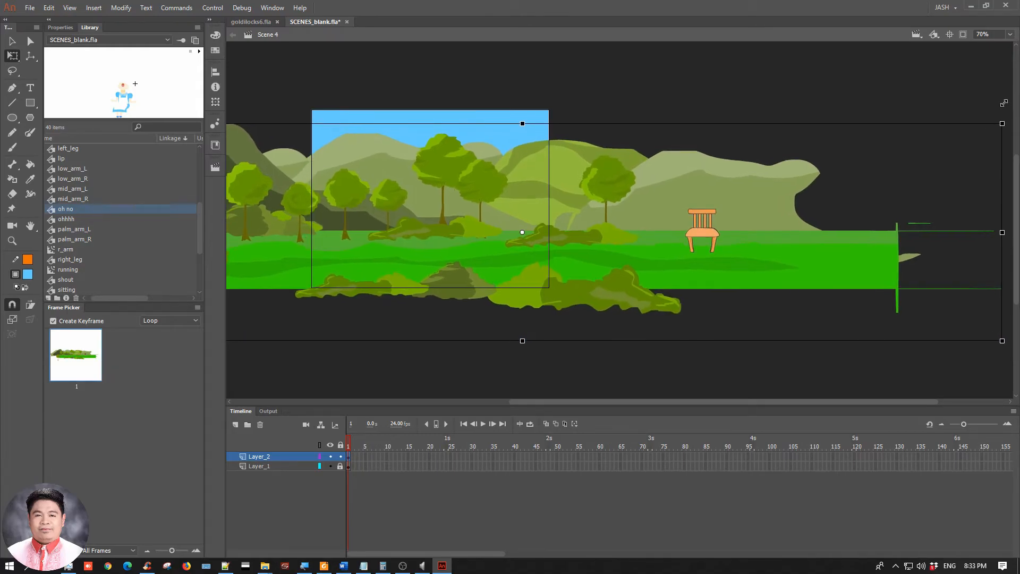
# Lock the landscape layer, add a new layer above it, and save the file
pyautogui.moveTo(340, 457); pyautogui.dragTo(341, 466)
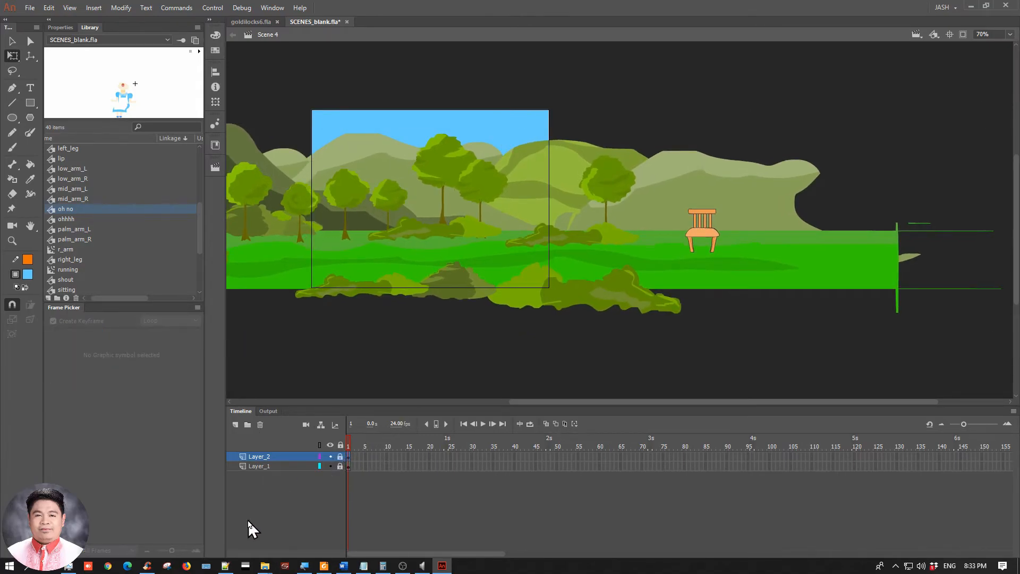
pyautogui.click(236, 424)
pyautogui.click(12, 41)
pyautogui.moveTo(317, 94); pyautogui.dragTo(339, 117)
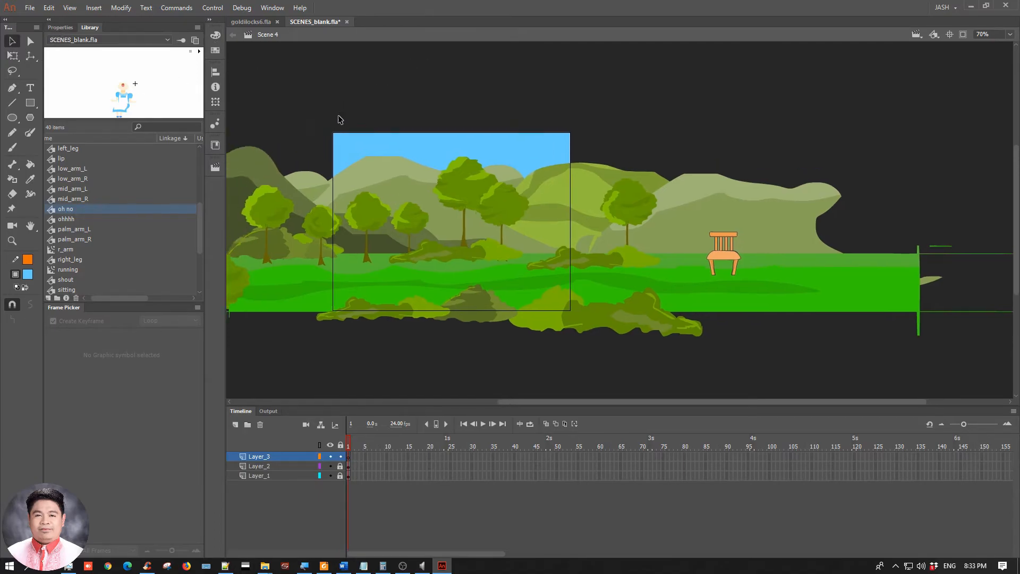
pyautogui.hscroll(-2, 393, 92)
pyautogui.hotkey('ctrl', 's')
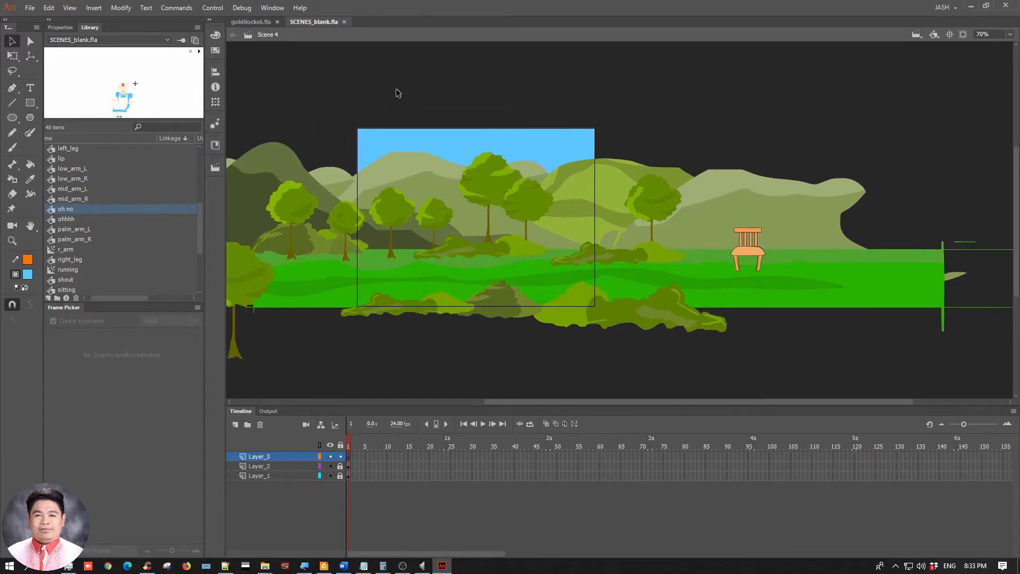
# Select the running symbol in the library and rename the new top layer to g
pyautogui.hotkey('ctrl', '=')
pyautogui.moveTo(698, 97); pyautogui.dragTo(621, 98)
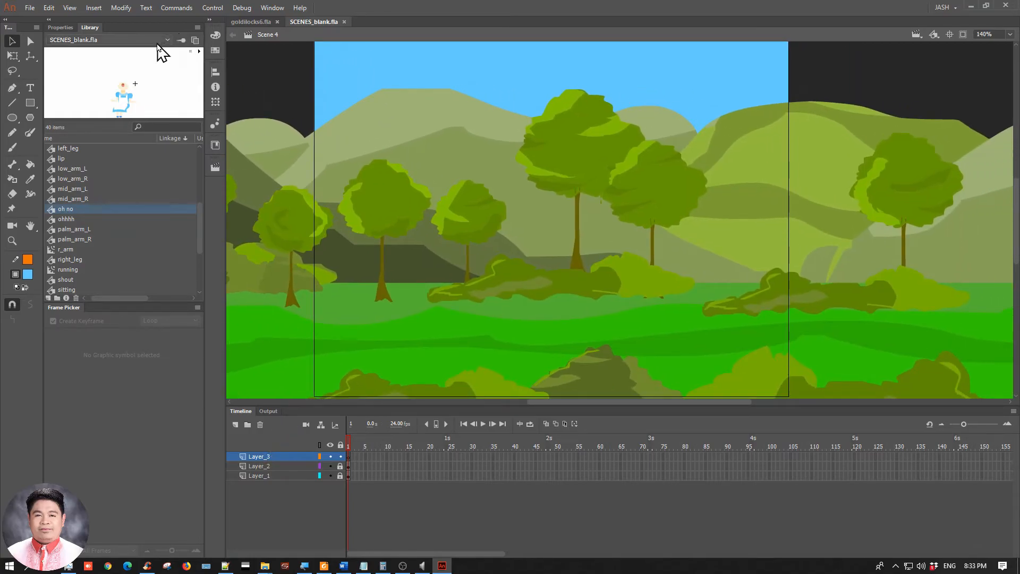
pyautogui.click(103, 189)
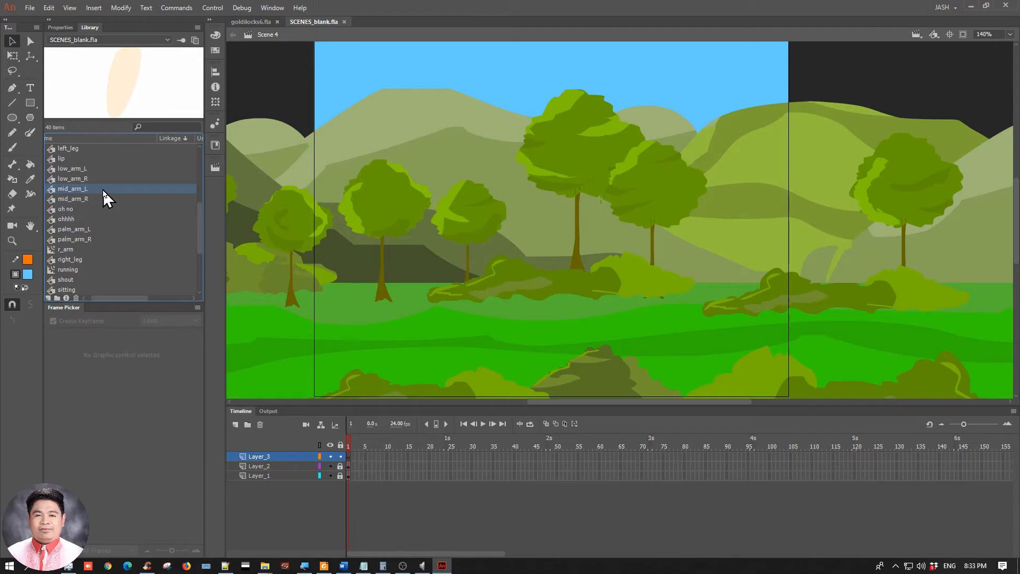
pyautogui.press('r')
pyautogui.press('Down')
pyautogui.press('Down')
pyautogui.press('Down')
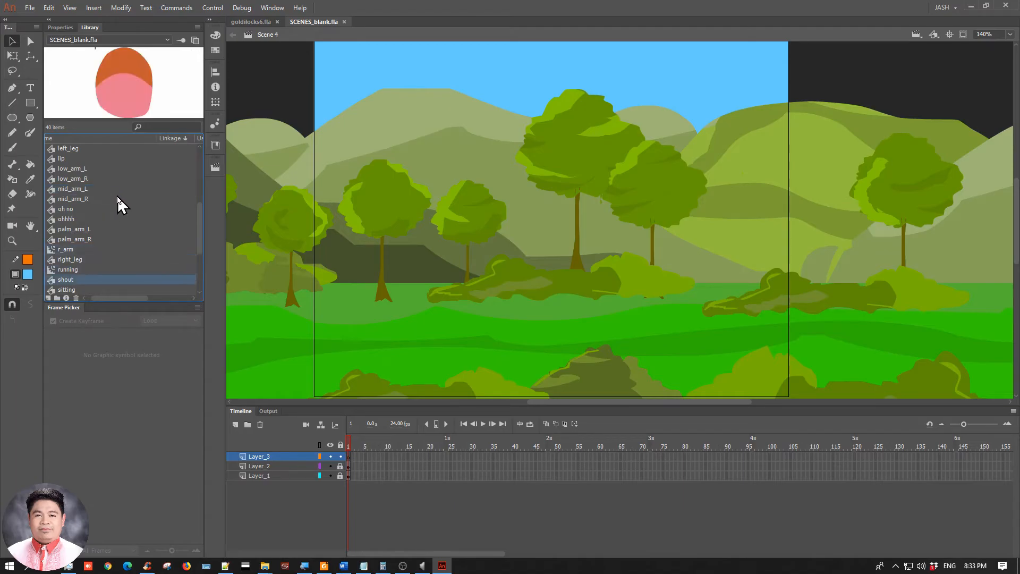
pyautogui.click(61, 271)
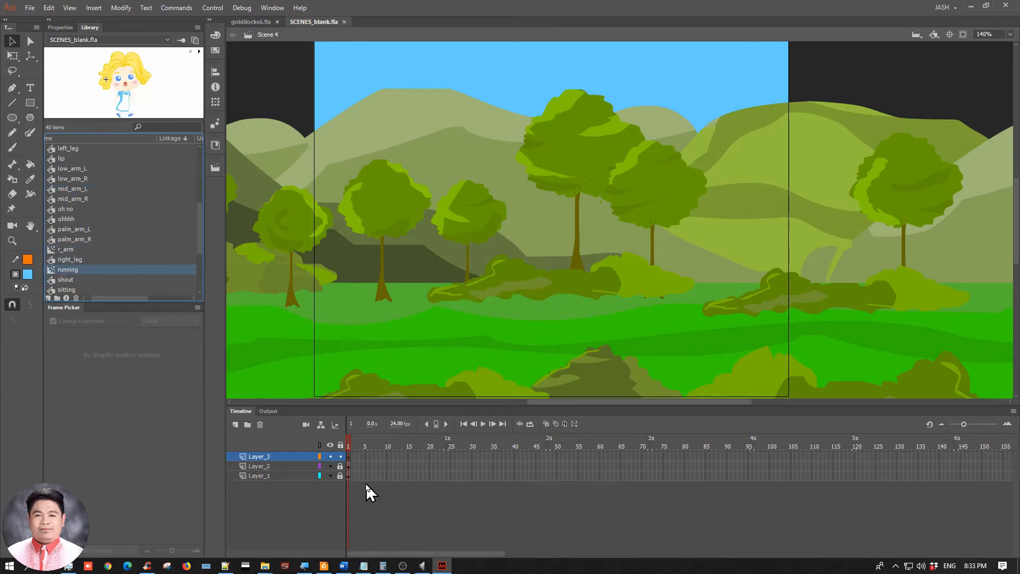
pyautogui.doubleClick(267, 456)
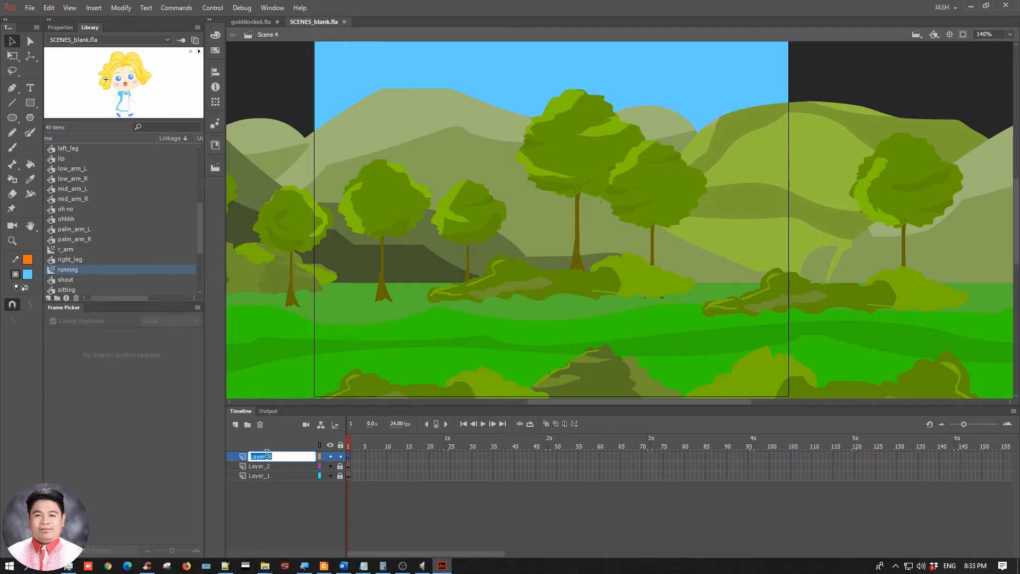
pyautogui.write('g')
pyautogui.press('Return')
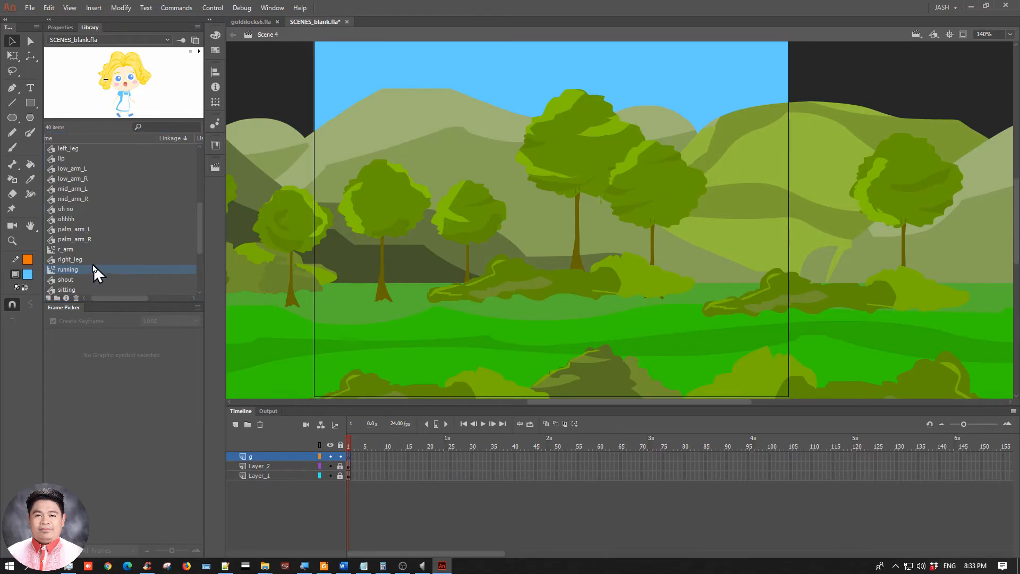
# Place the running symbol on the g layer near the small trees and scale it to about half size
pyautogui.moveTo(65, 270); pyautogui.dragTo(510, 204)
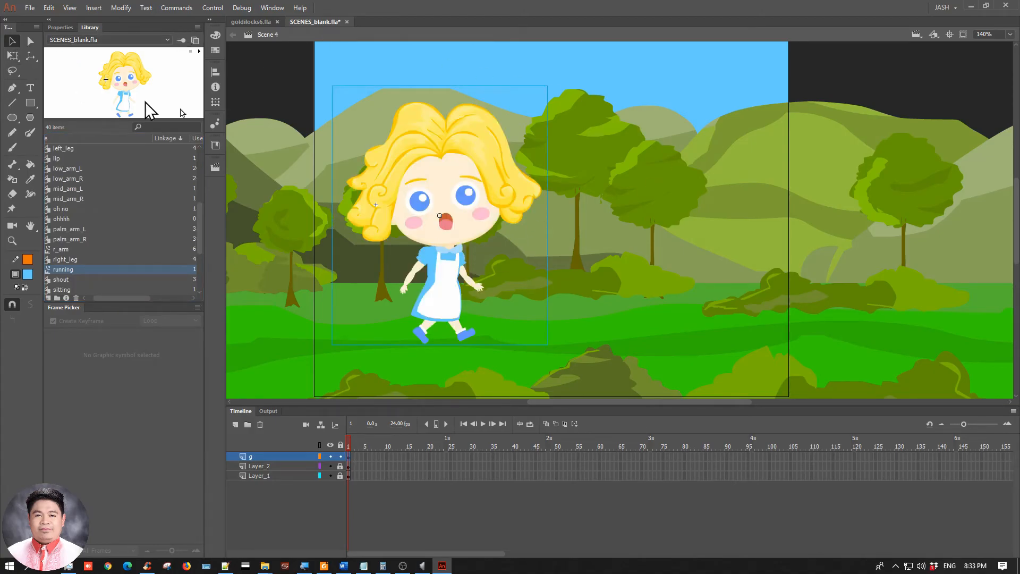
pyautogui.press('q')
pyautogui.moveTo(332, 84); pyautogui.dragTo(393, 144)
pyautogui.press('v')
pyautogui.click(325, 129)
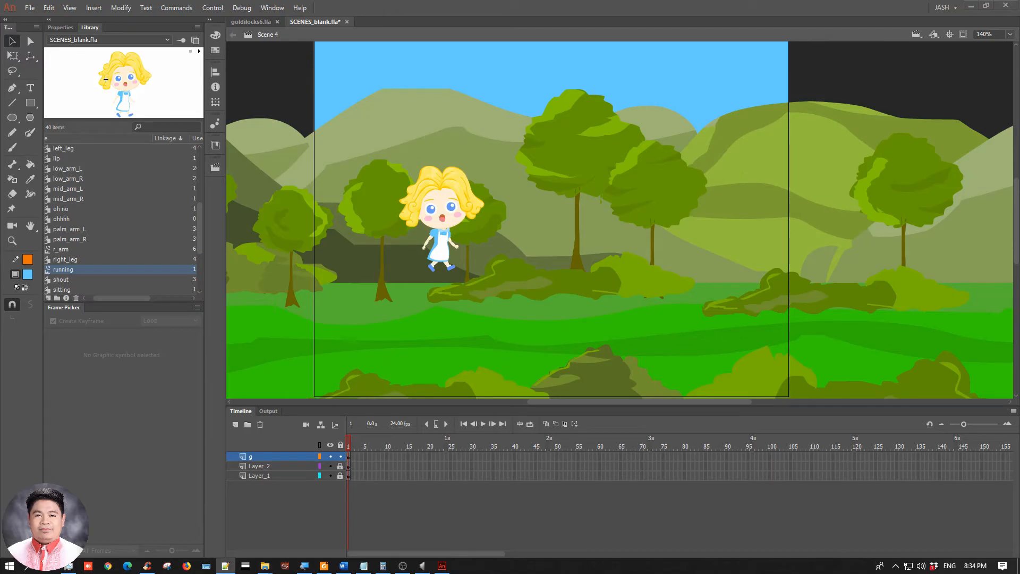
# Extend the g, Layer_2 and Layer_1 layers of Scene 4 to frame 96
pyautogui.click(435, 204)
pyautogui.hotkey('ctrl', '-')
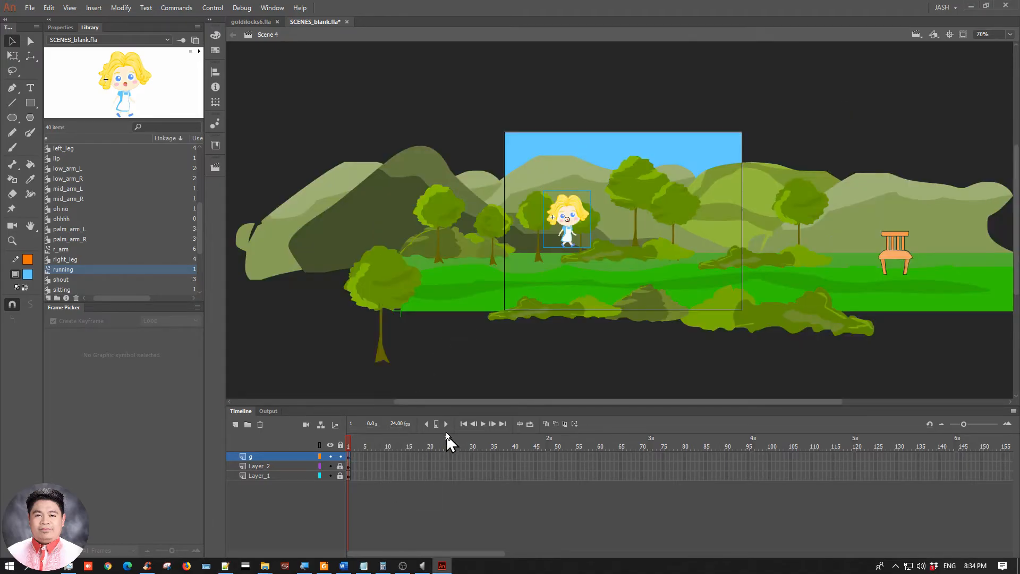
pyautogui.hotkey('ctrl', '=')
pyautogui.click(699, 504)
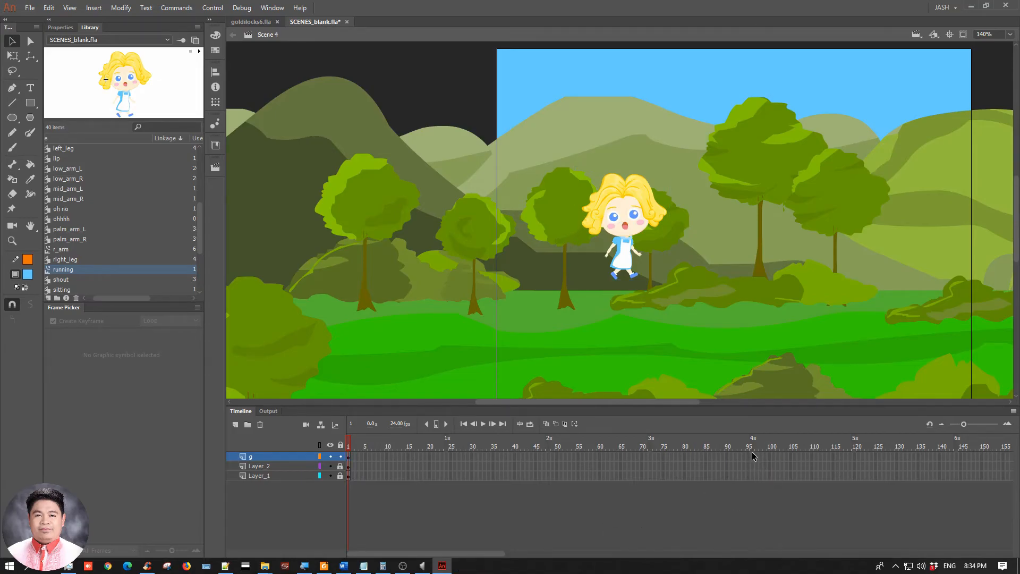
pyautogui.rightClick(752, 473)
pyautogui.click(795, 228)
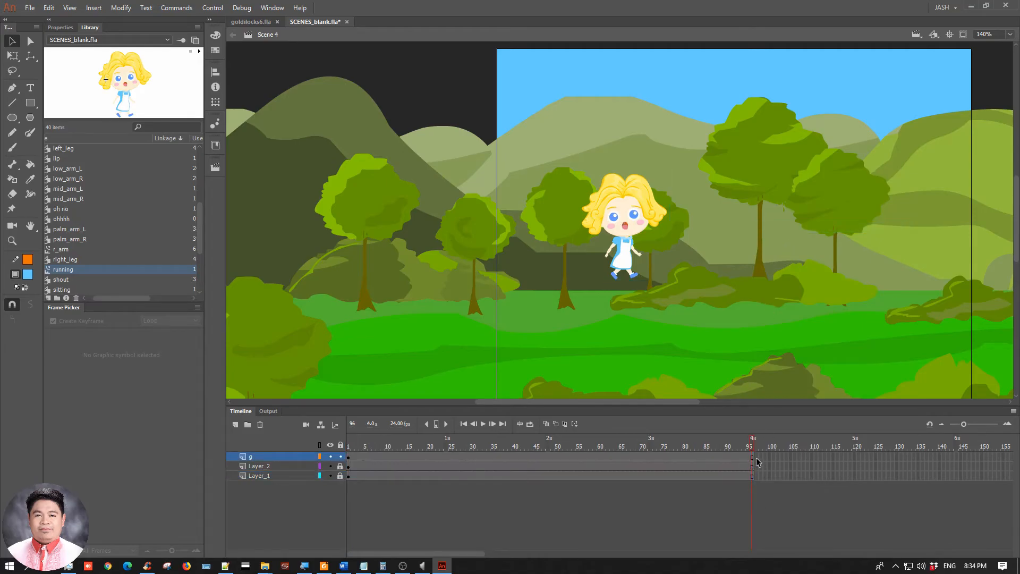
# At frame 1 of the g layer, move the small running Goldilocks down to the grass and just outside the stage's left edge
pyautogui.click(752, 457)
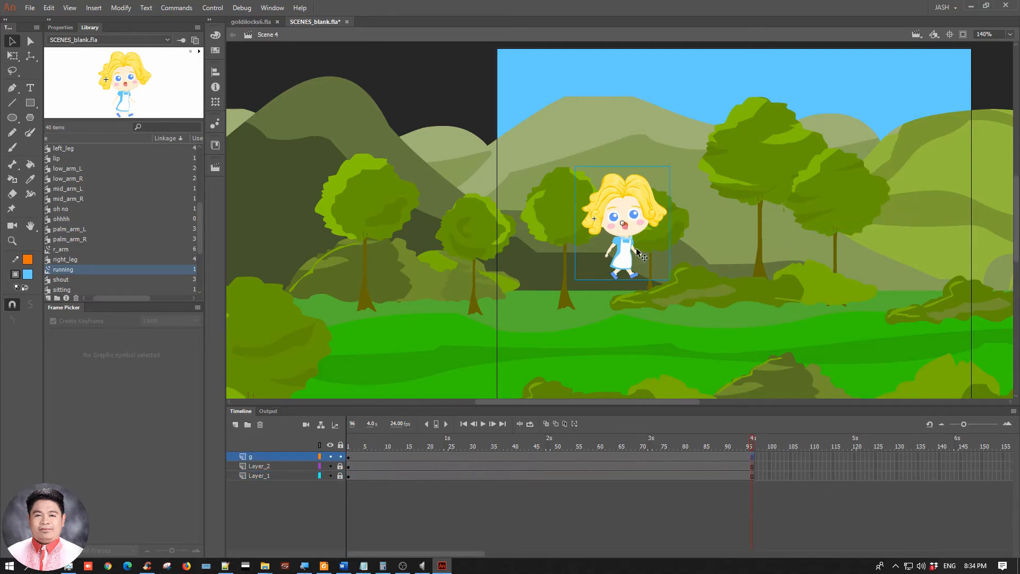
pyautogui.click(348, 456)
pyautogui.moveTo(648, 233); pyautogui.dragTo(595, 300)
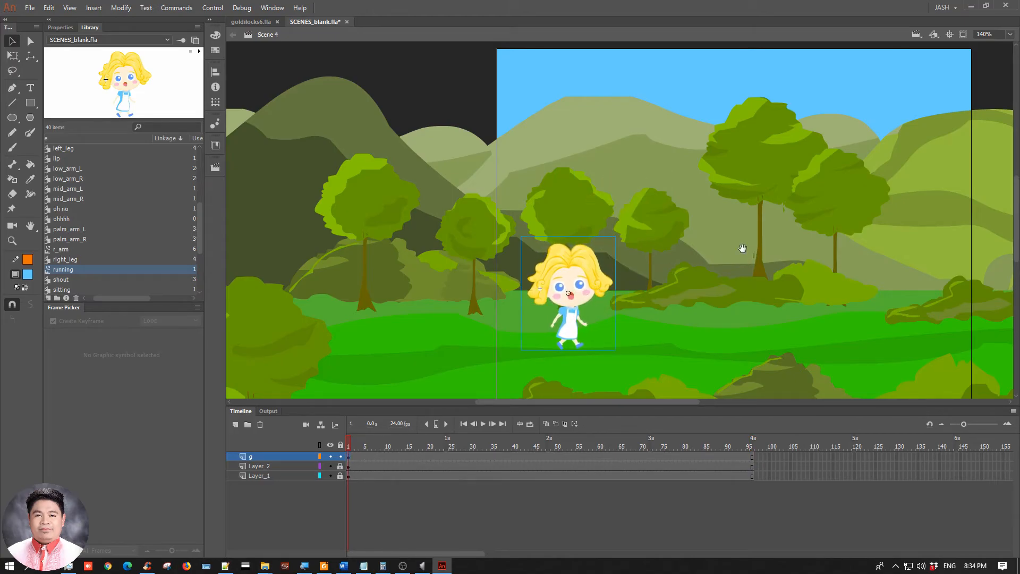
pyautogui.moveTo(751, 255); pyautogui.dragTo(673, 215)
pyautogui.moveTo(509, 250); pyautogui.dragTo(390, 239)
# Insert a keyframe at frame 96 of the g layer and move Goldilocks across to the right end of the stage
pyautogui.click(753, 456)
pyautogui.rightClick(752, 455)
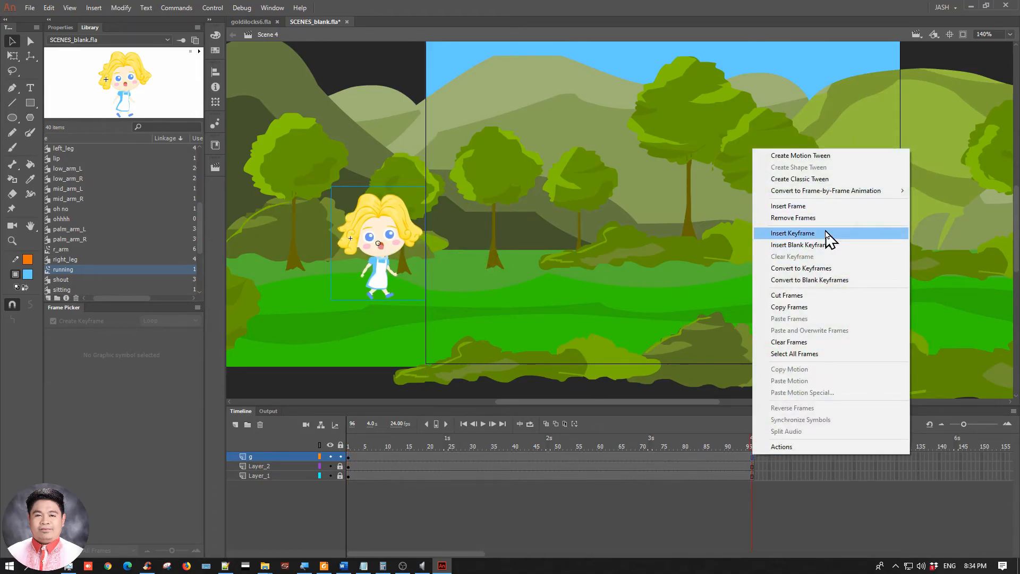
pyautogui.click(829, 230)
pyautogui.moveTo(363, 242); pyautogui.dragTo(834, 278)
pyautogui.hscroll(5, 845, 191)
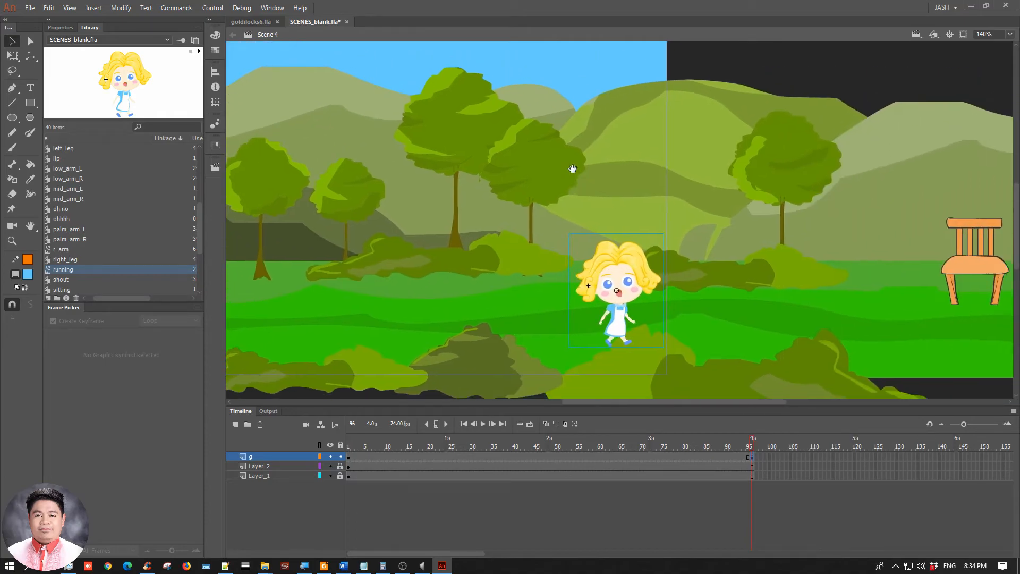
# At frame 96, scale Goldilocks up to about three times her size and move her outside the stage's right edge
pyautogui.press('q')
pyautogui.moveTo(664, 233); pyautogui.dragTo(799, 138)
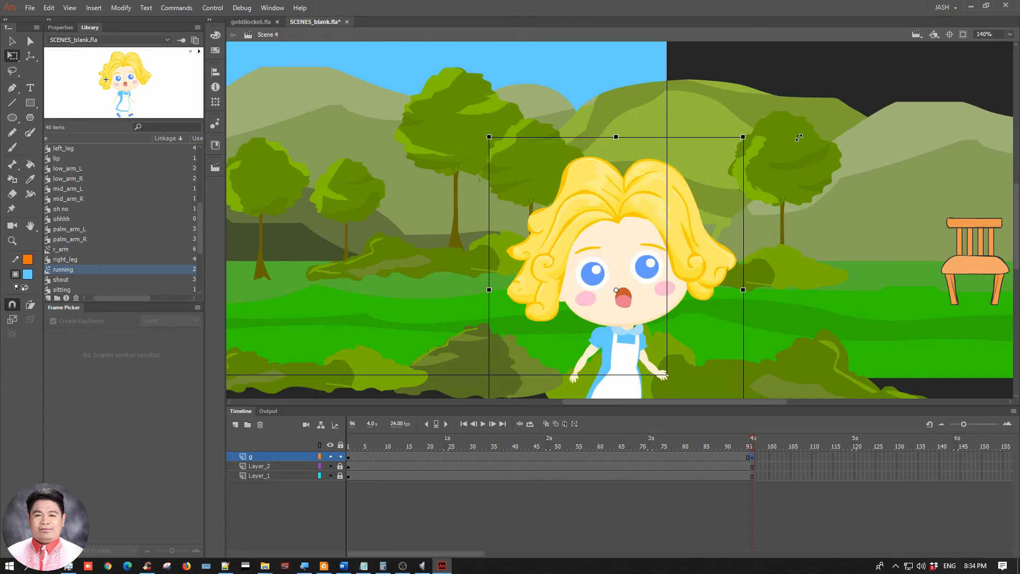
pyautogui.moveTo(655, 215); pyautogui.dragTo(839, 276)
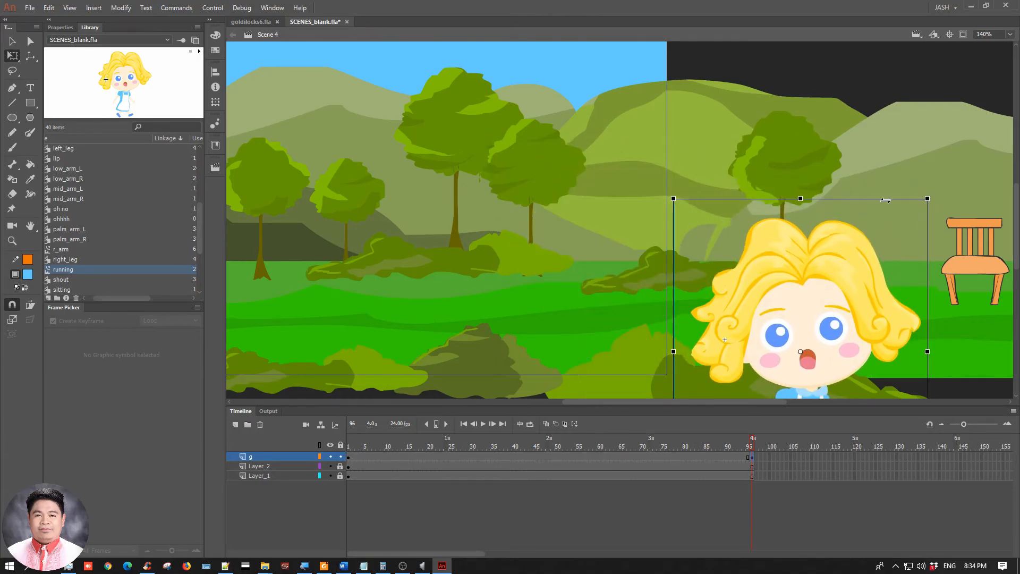
pyautogui.scroll(2, 938, 206)
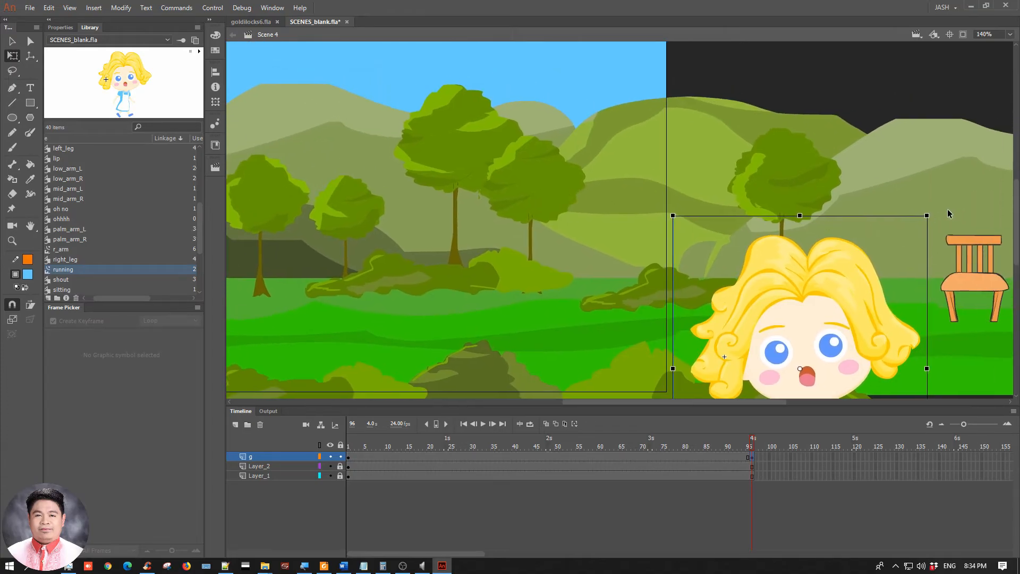
pyautogui.moveTo(938, 211); pyautogui.dragTo(978, 190)
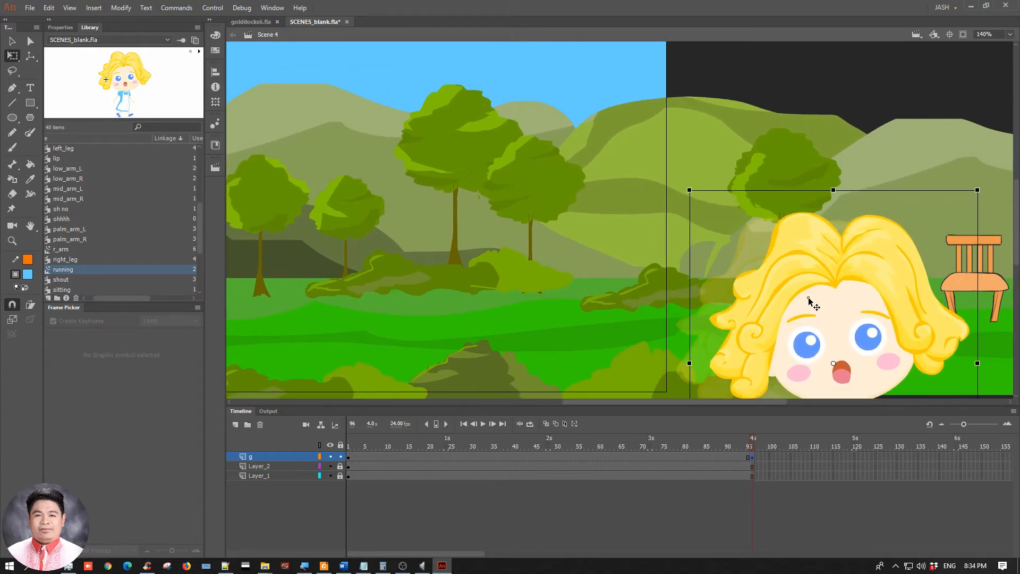
# Create a classic tween between frames 1 and 96 on the g layer and return the playhead to frame 1
pyautogui.click(16, 41)
pyautogui.click(322, 209)
pyautogui.moveTo(322, 208); pyautogui.dragTo(453, 178)
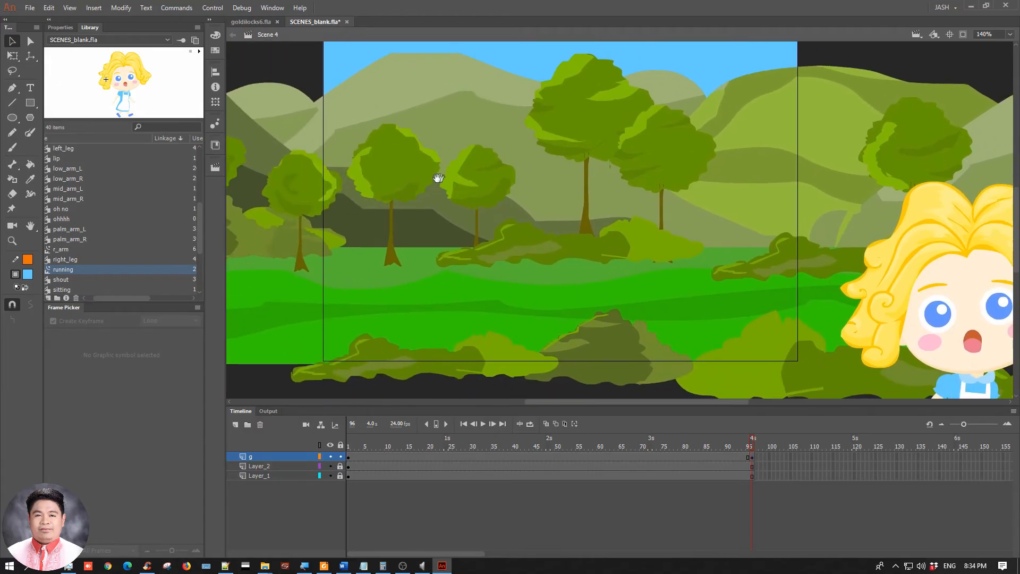
pyautogui.rightClick(374, 456)
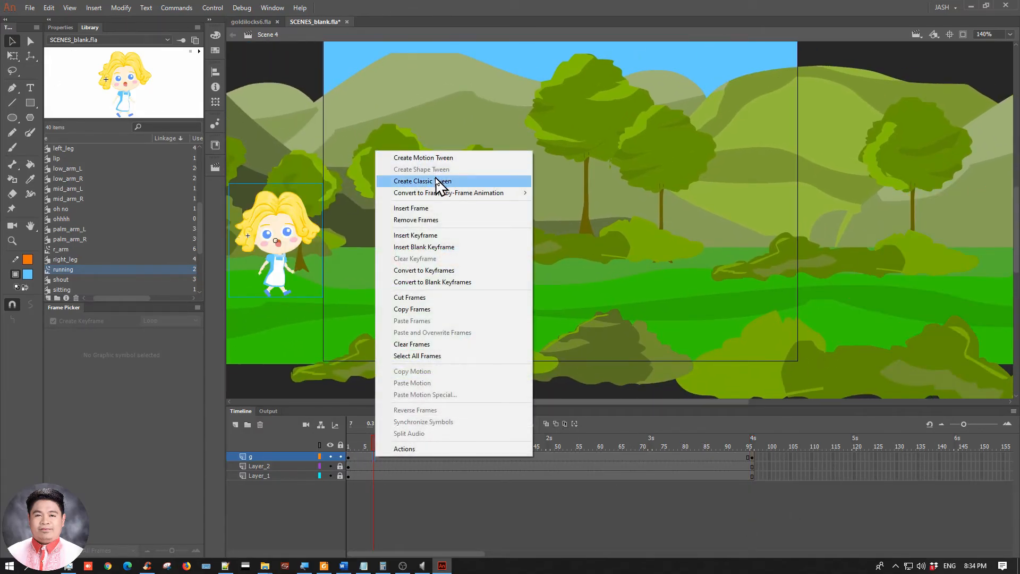
pyautogui.click(439, 181)
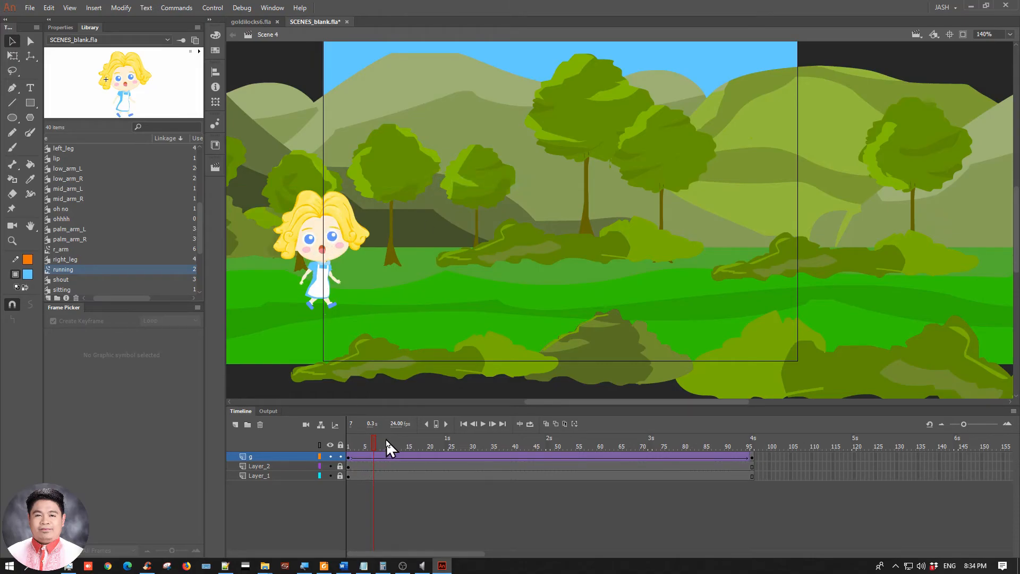
pyautogui.moveTo(374, 439); pyautogui.dragTo(309, 442)
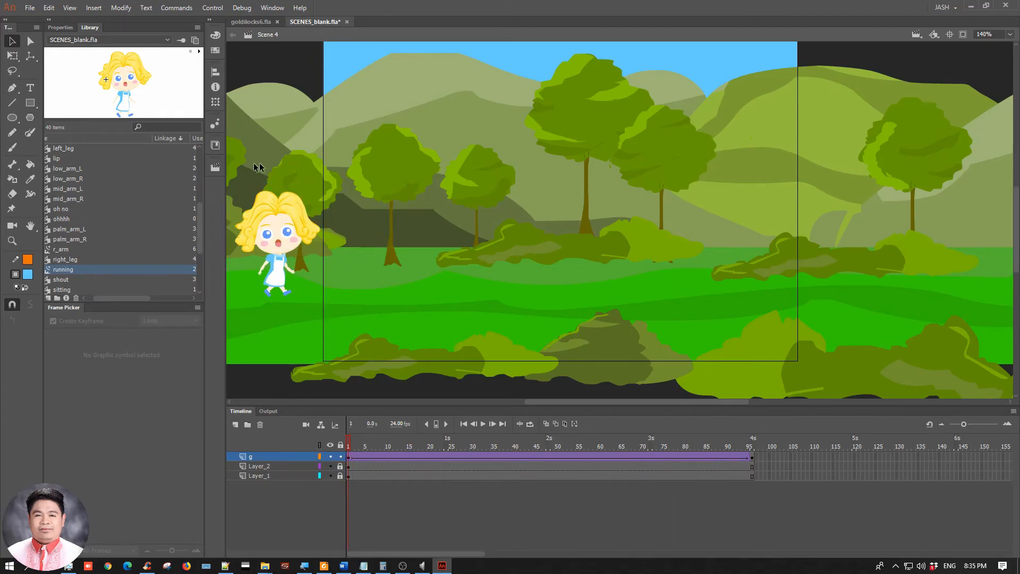
pyautogui.click(214, 168)
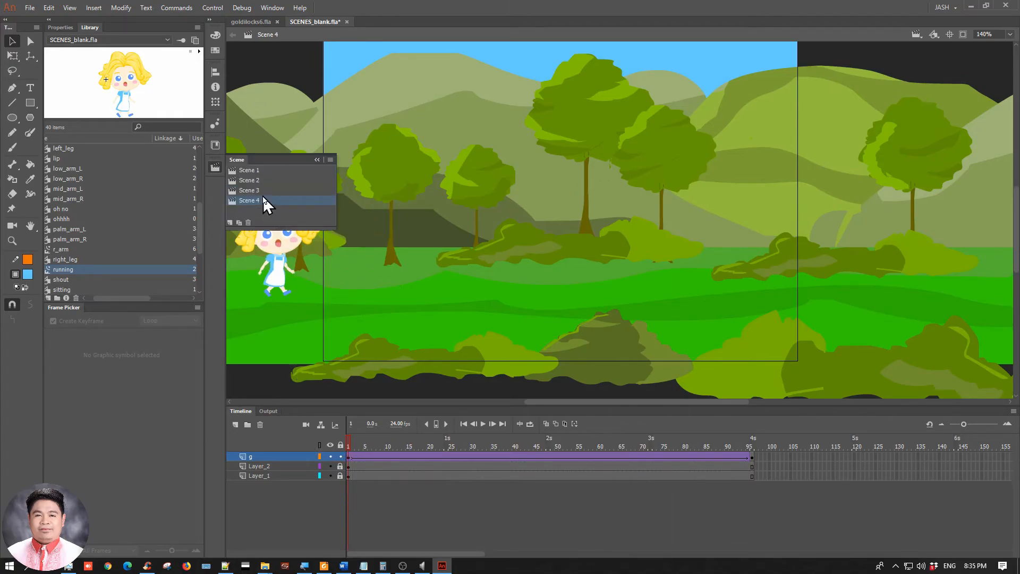
pyautogui.click(271, 288)
pyautogui.click(287, 322)
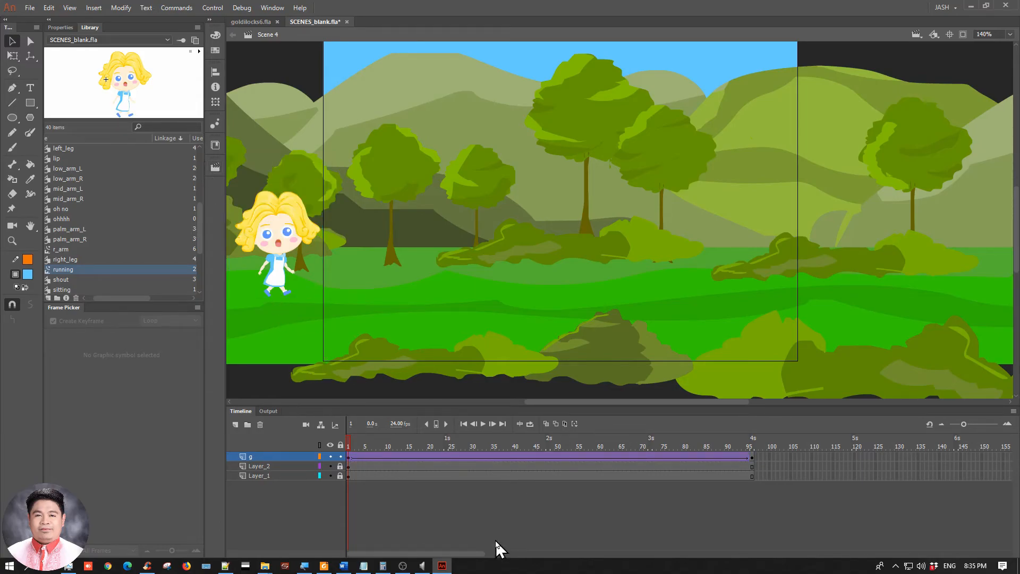
# Lock the g layer, add a new layer above it, and save the file
pyautogui.moveTo(472, 554); pyautogui.dragTo(519, 556)
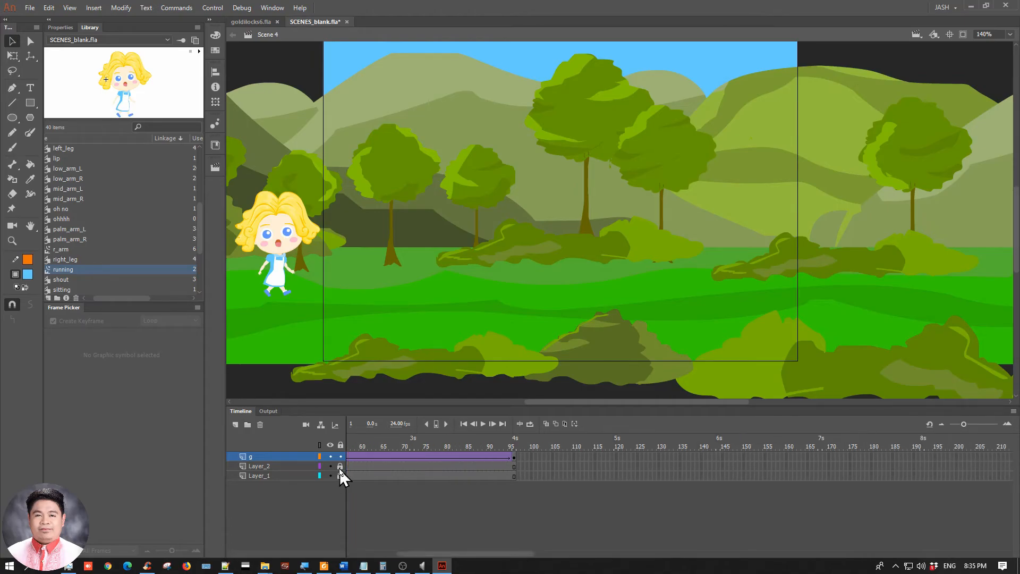
pyautogui.click(236, 424)
pyautogui.hotkey('ctrl', 's')
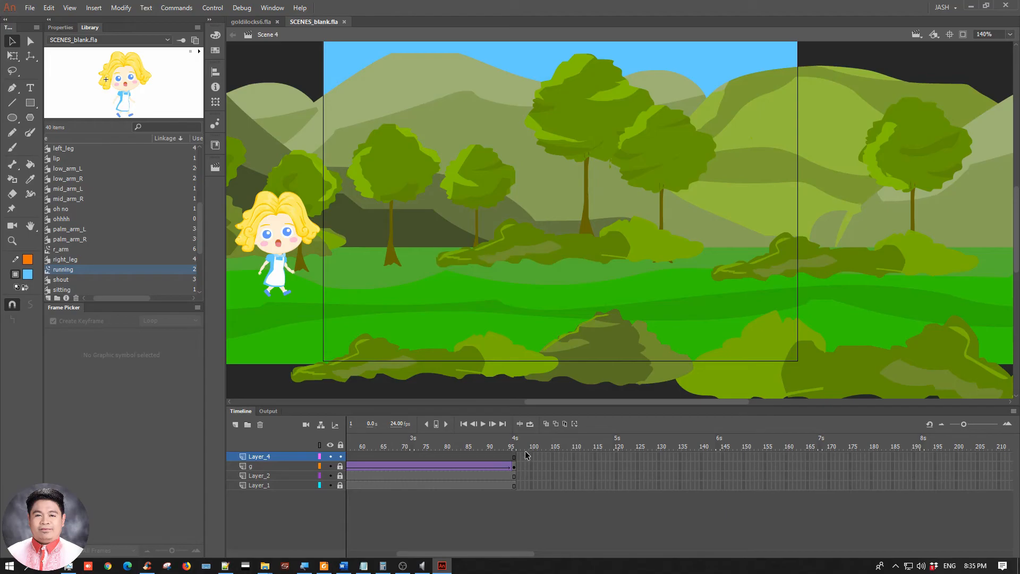
# Extend the g, Layer_2 and Layer_1 layers to frame 240, leaving Layer_4 out
pyautogui.click(520, 457)
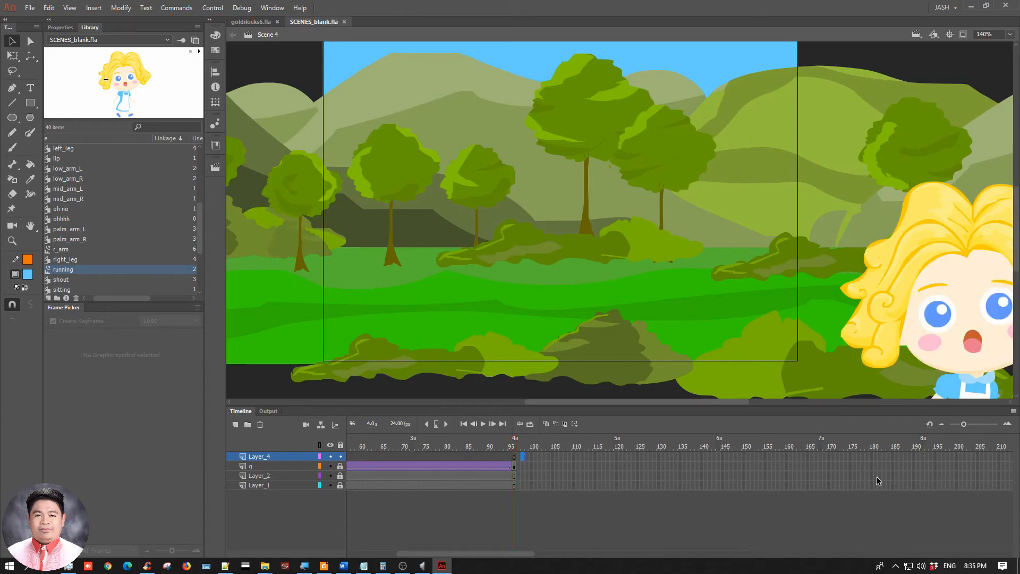
pyautogui.moveTo(510, 555); pyautogui.dragTo(526, 563)
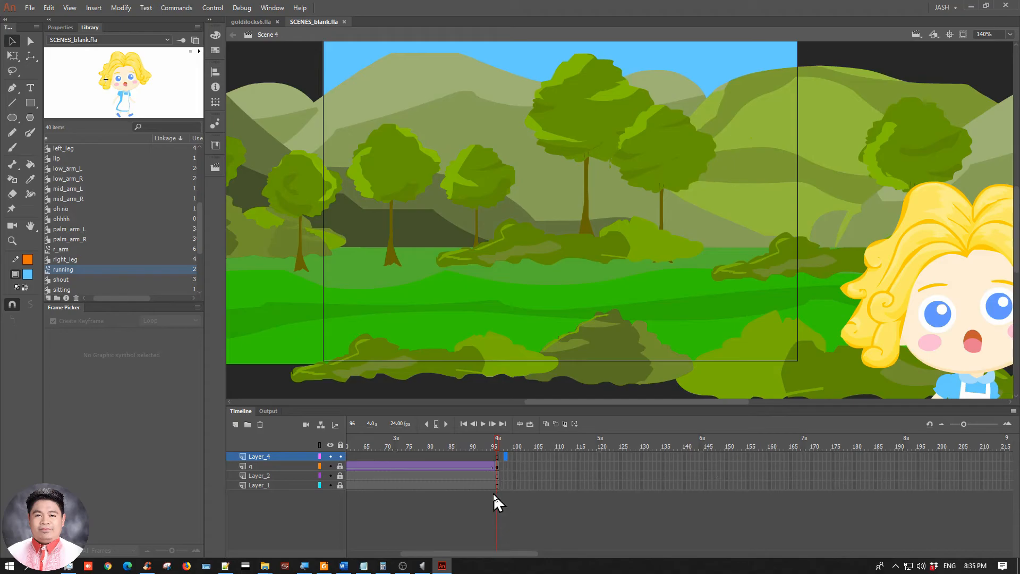
pyautogui.moveTo(504, 556); pyautogui.dragTo(534, 555)
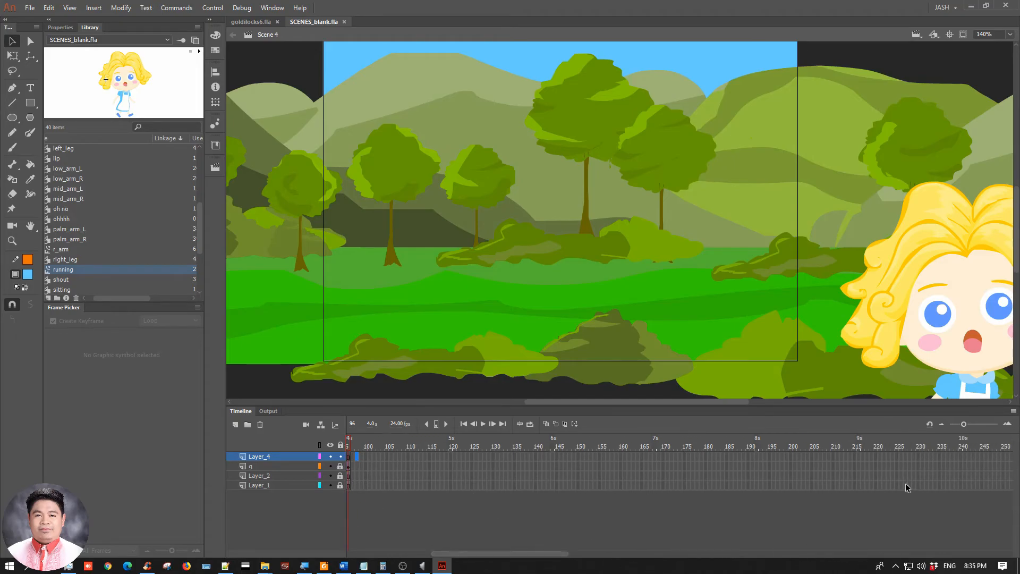
pyautogui.moveTo(961, 471); pyautogui.dragTo(961, 485)
pyautogui.rightClick(962, 472)
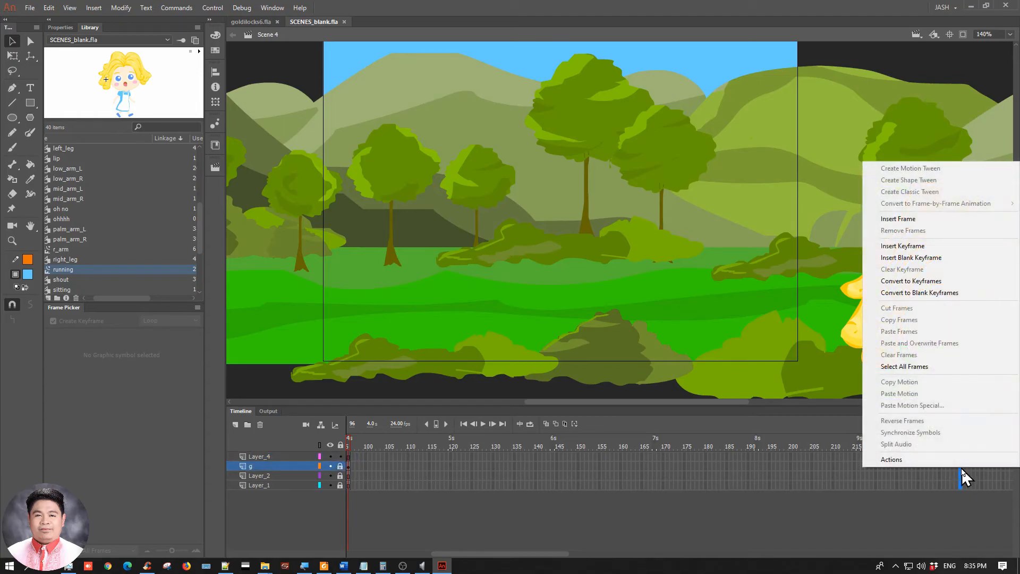
pyautogui.click(917, 219)
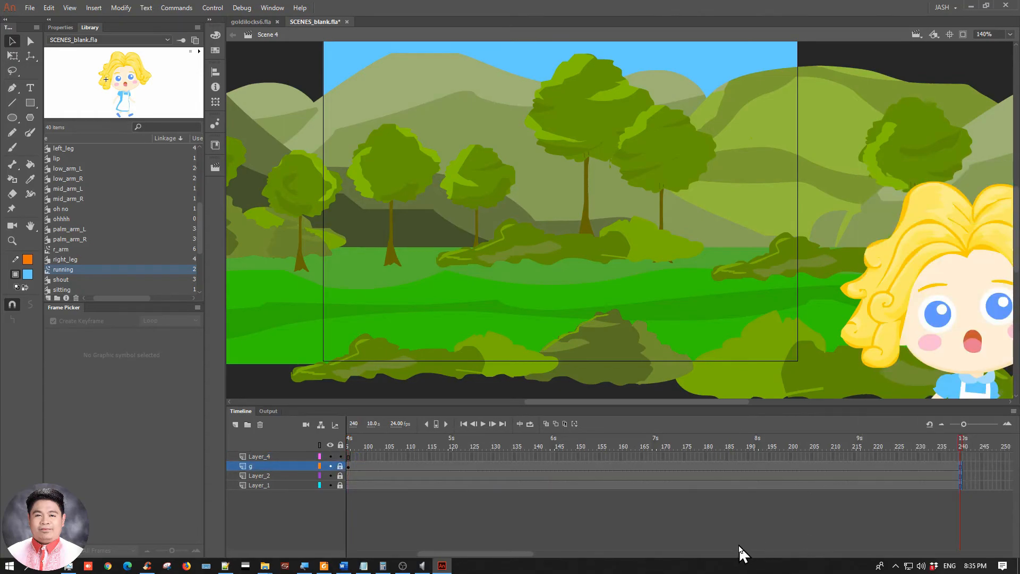
# Insert a keyframe at frame 97 of Layer_4 and draw a rectangle about 466 by 332 px over the stage
pyautogui.moveTo(519, 554); pyautogui.dragTo(506, 555)
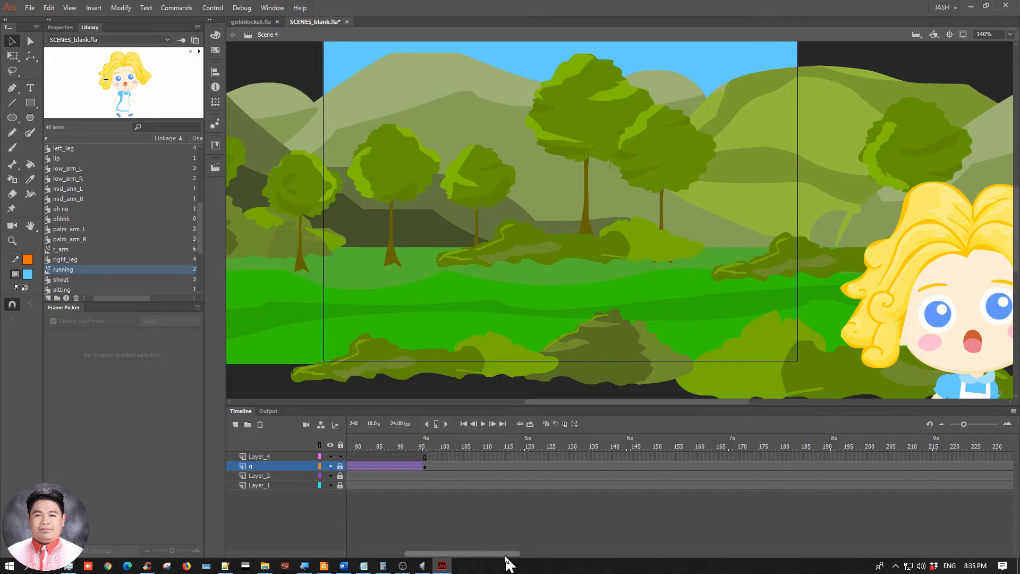
pyautogui.rightClick(432, 458)
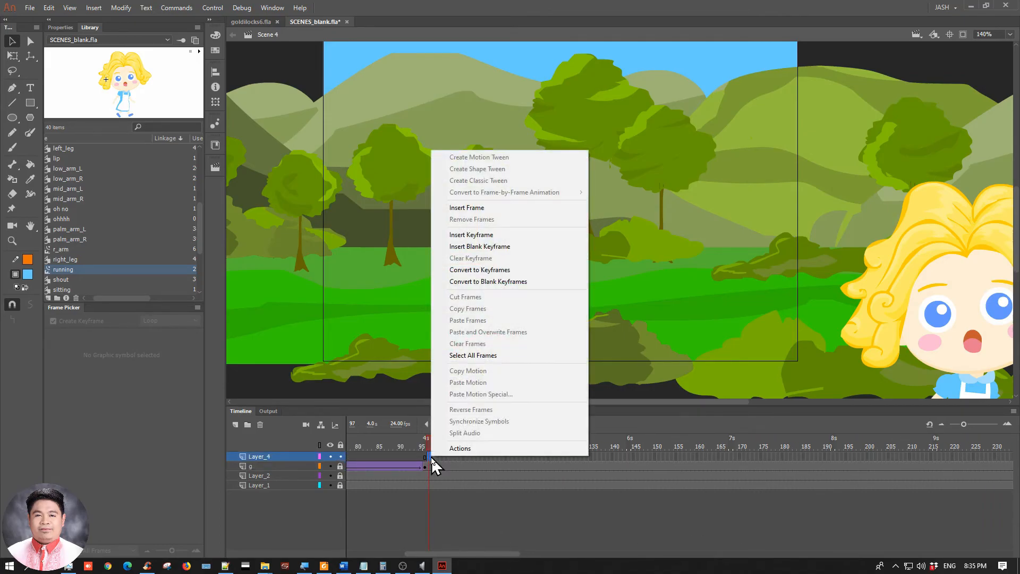
pyautogui.click(503, 240)
pyautogui.click(30, 103)
pyautogui.moveTo(355, 64); pyautogui.dragTo(702, 310)
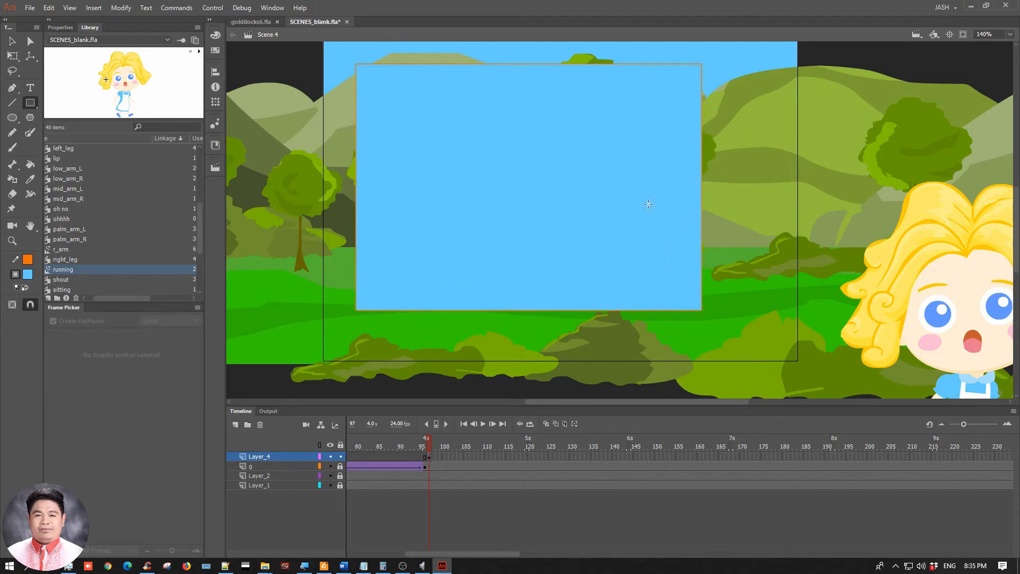
# Select the whole rectangle, remove its stroke, and set its fill to black (#000000)
pyautogui.click(12, 41)
pyautogui.moveTo(346, 62); pyautogui.dragTo(844, 341)
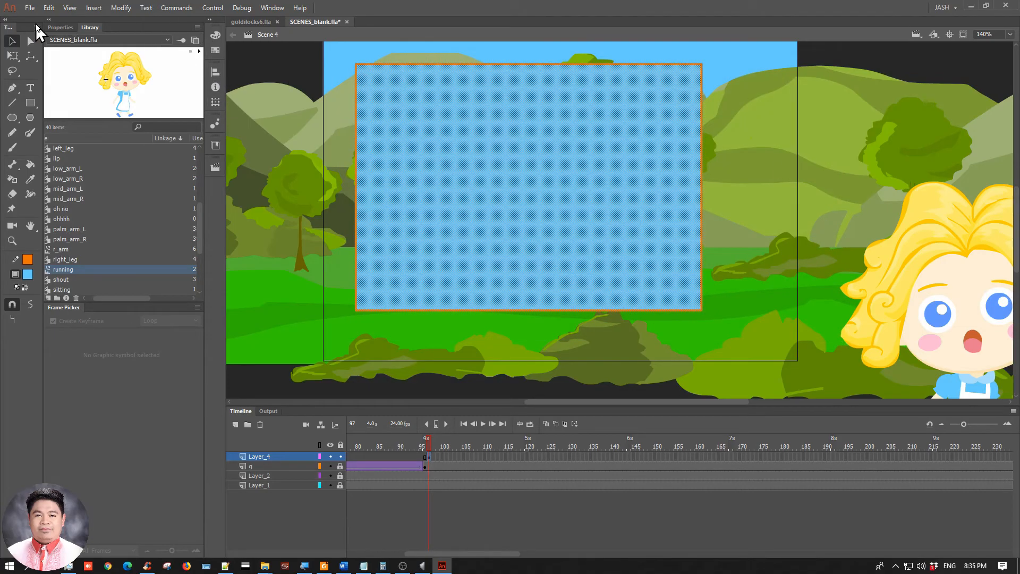
pyautogui.click(60, 27)
pyautogui.click(93, 131)
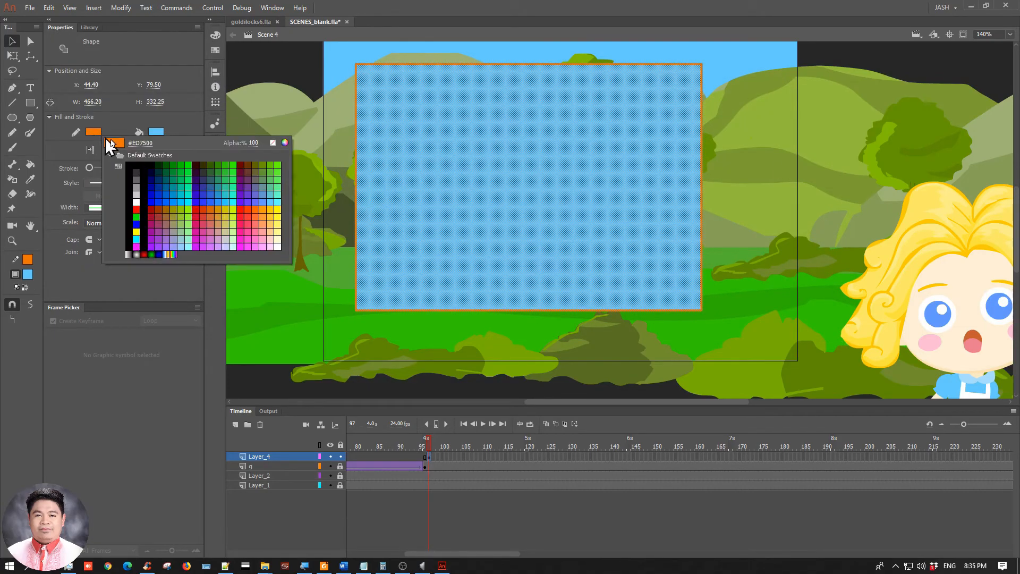
pyautogui.click(273, 142)
pyautogui.click(156, 131)
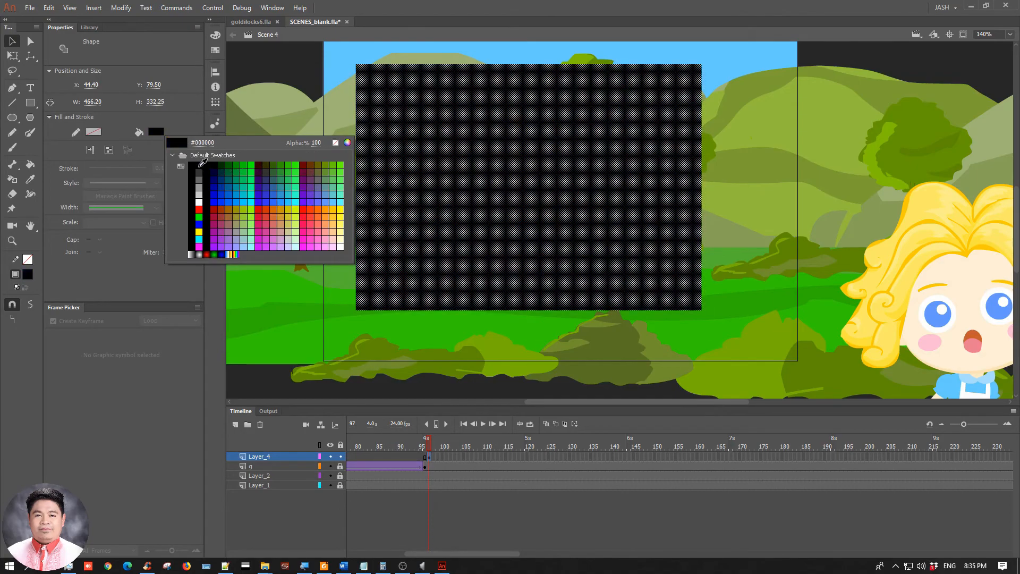
pyautogui.click(202, 162)
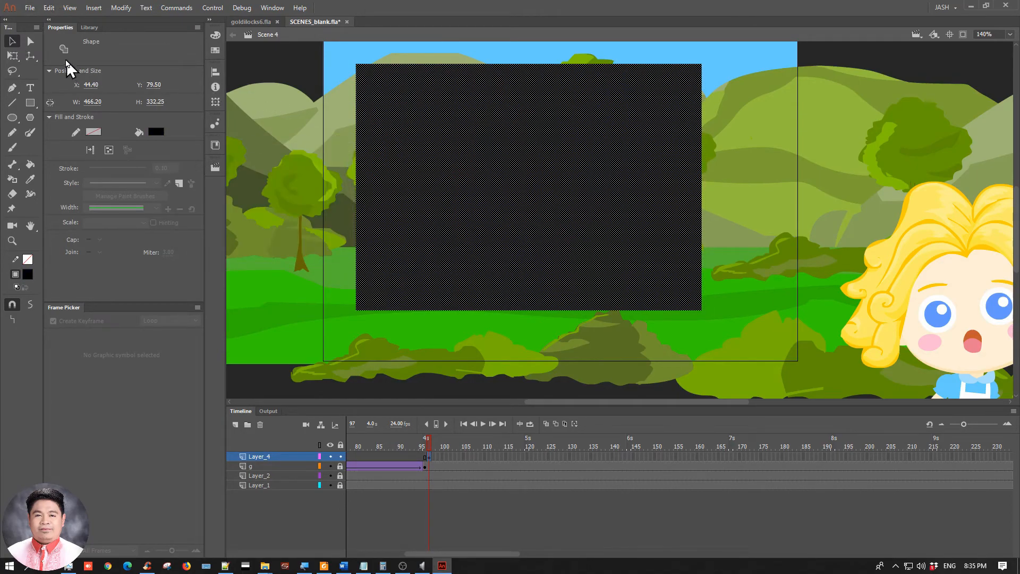
# Match the black rectangle's width and height to the stage and center it on the stage horizontally and vertically
pyautogui.click(215, 72)
pyautogui.click(270, 140)
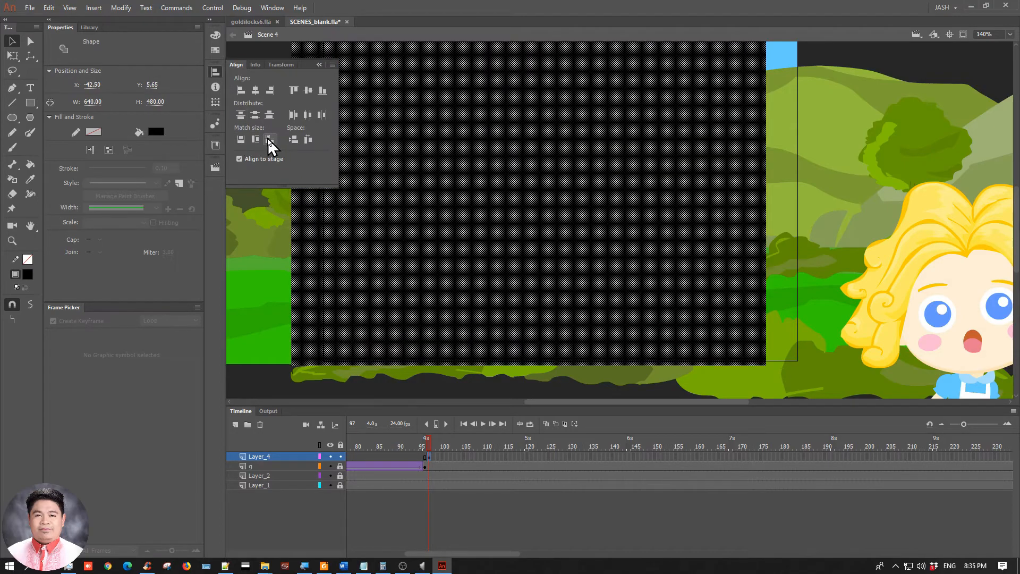
pyautogui.click(257, 90)
pyautogui.click(308, 90)
pyautogui.click(292, 236)
pyautogui.click(451, 161)
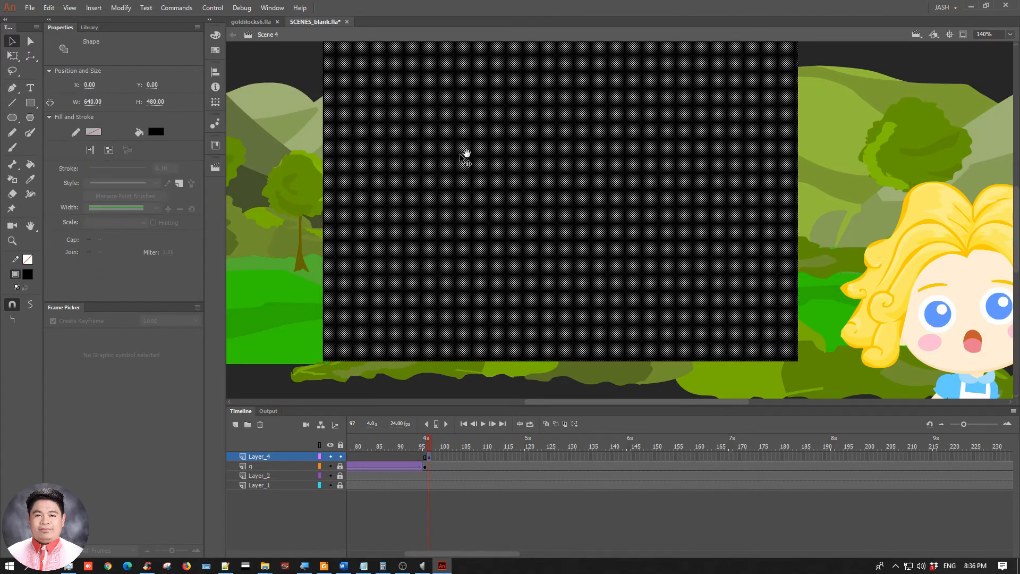
pyautogui.moveTo(514, 112); pyautogui.dragTo(497, 170)
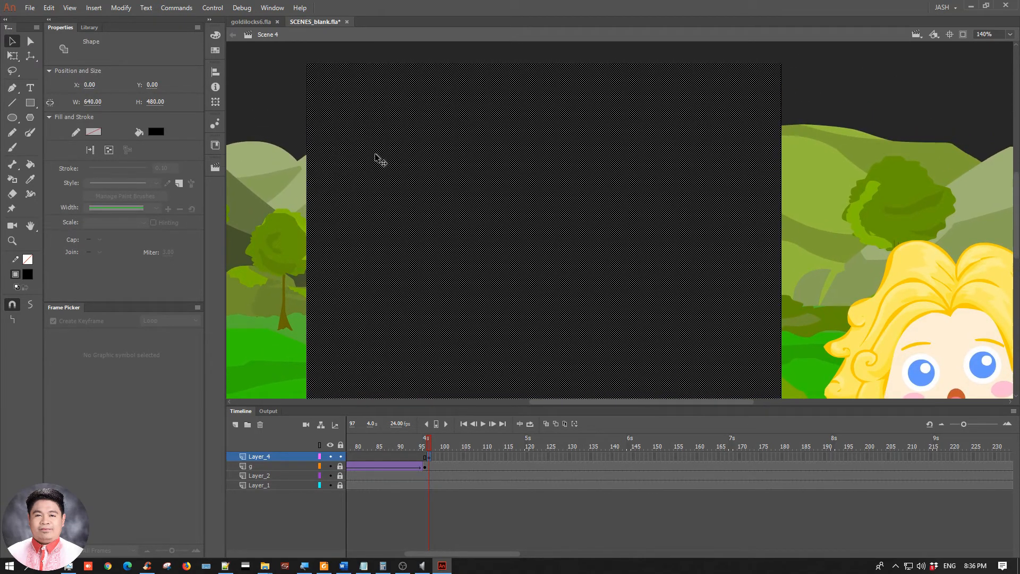
# Convert the black rectangle to a Movie Clip symbol named panel
pyautogui.press('F8')
pyautogui.moveTo(74, 8); pyautogui.dragTo(391, 151)
pyautogui.write('panel;')
pyautogui.press('BackSpace')
pyautogui.click(387, 185)
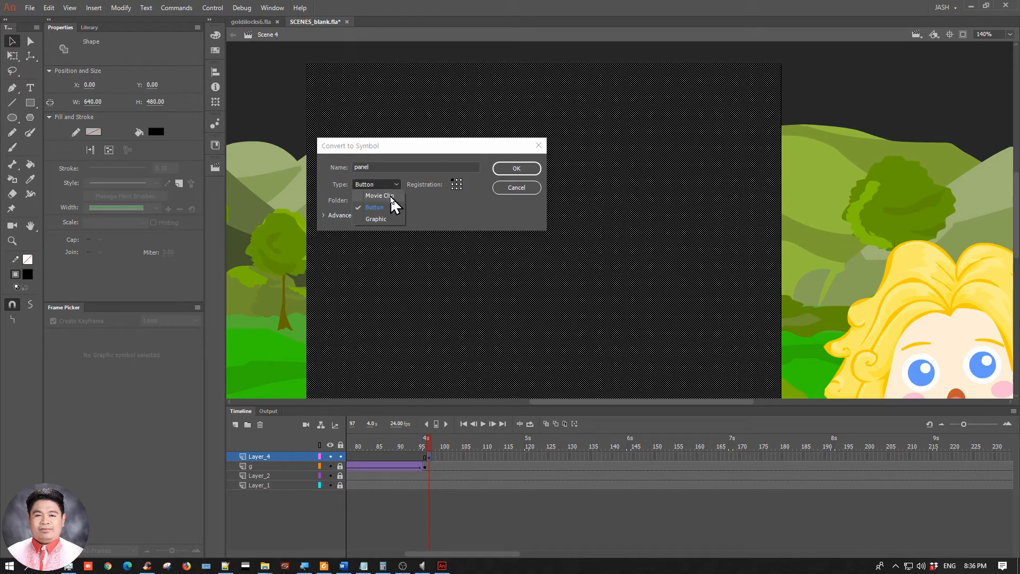
pyautogui.click(390, 197)
pyautogui.click(528, 170)
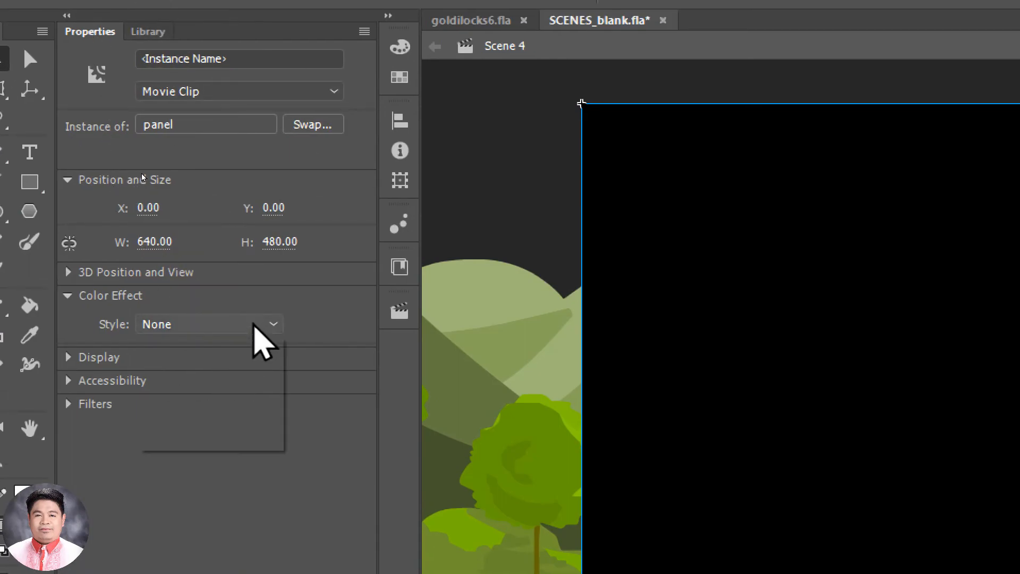
# Apply an Alpha color effect of 65% to the panel movie clip
pyautogui.click(253, 326)
pyautogui.click(213, 440)
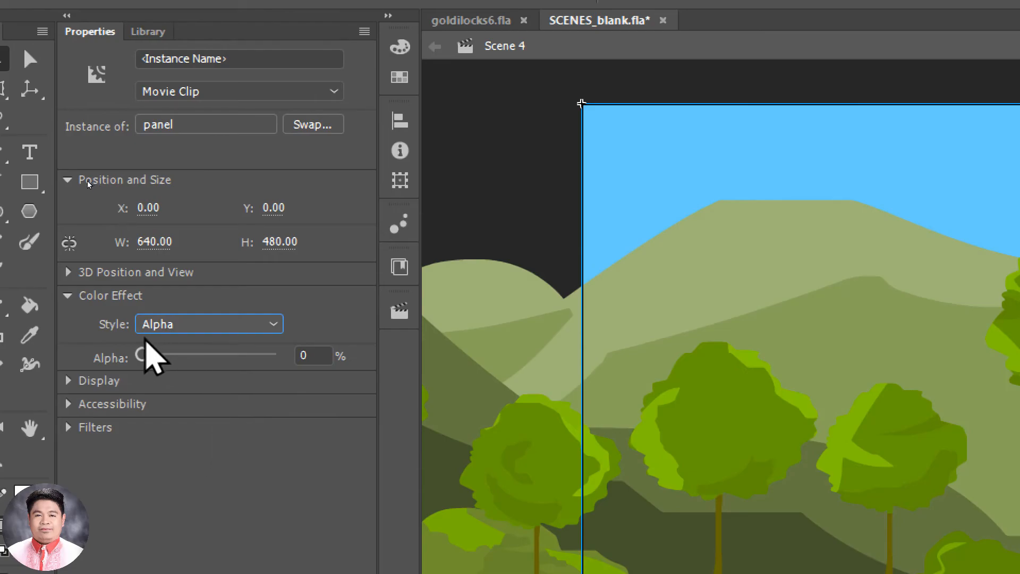
pyautogui.moveTo(143, 355); pyautogui.dragTo(233, 362)
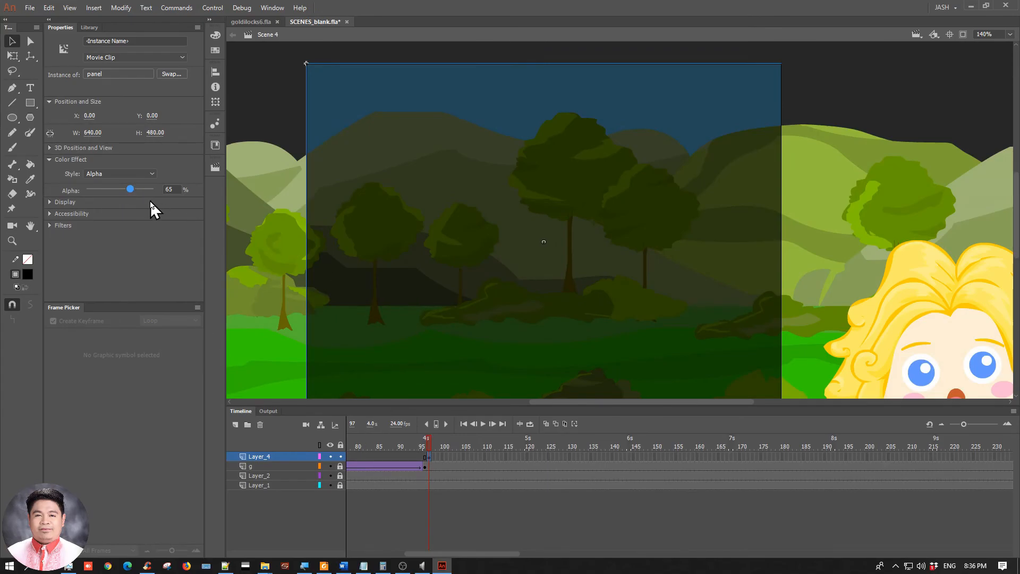
# Set the panel movie clip's alpha to 0% and move its starting keyframe on Layer_4 to frame 96
pyautogui.moveTo(129, 189); pyautogui.dragTo(83, 190)
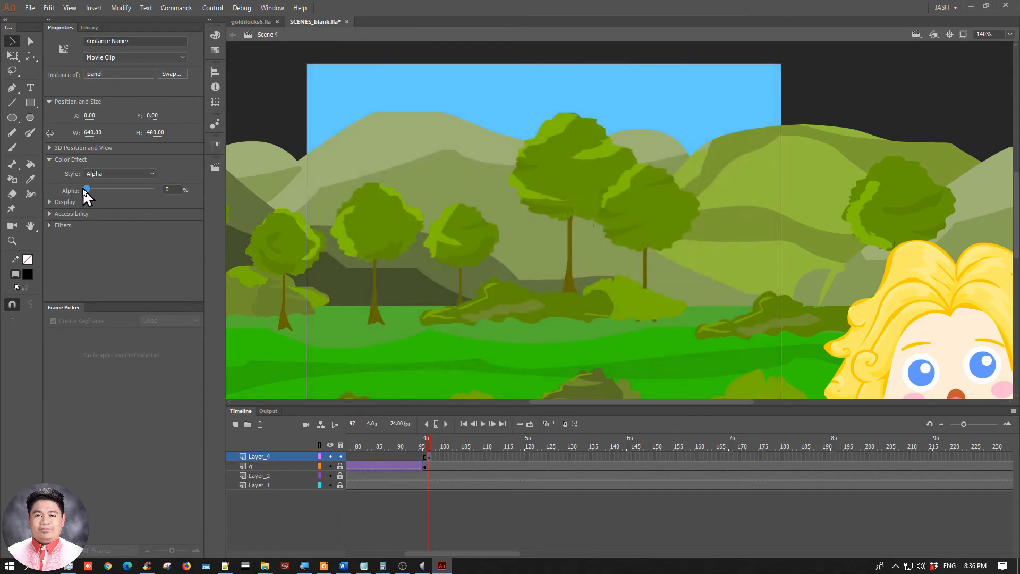
pyautogui.click(484, 518)
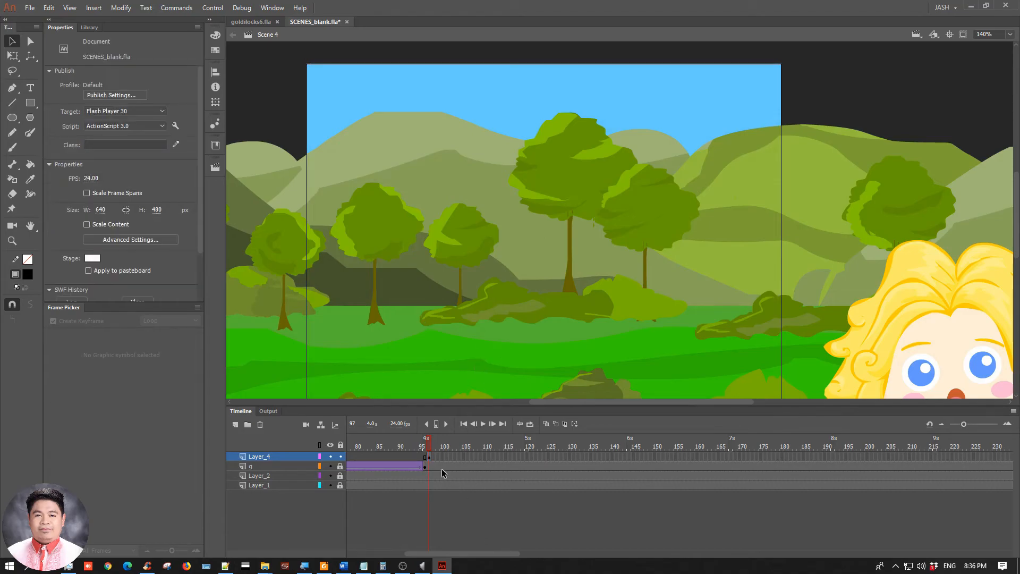
pyautogui.click(430, 457)
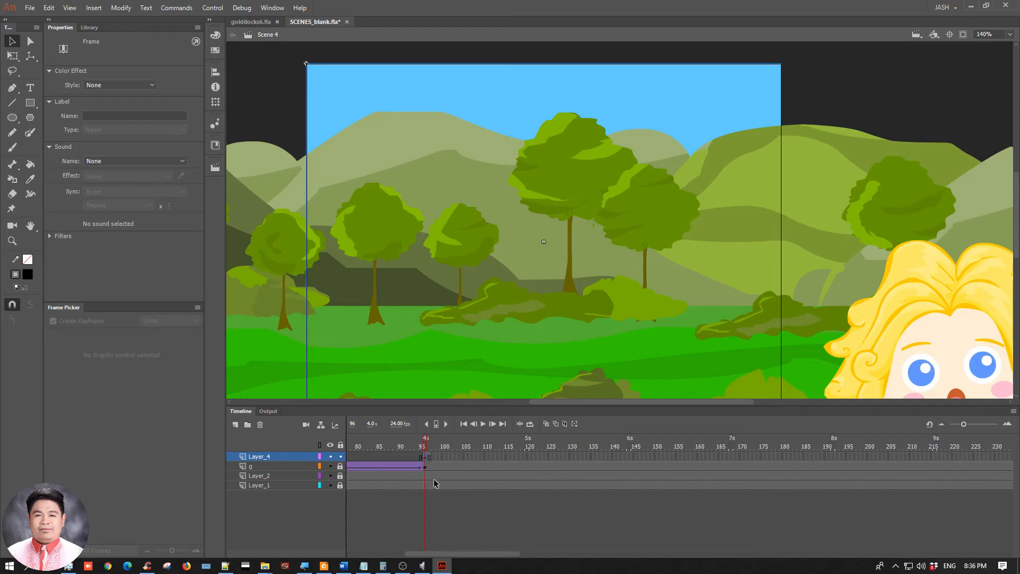
pyautogui.hotkey('ctrl', 'z')
pyautogui.click(426, 457)
# Insert a keyframe at frame 120 on Layer_4
pyautogui.rightClick(529, 458)
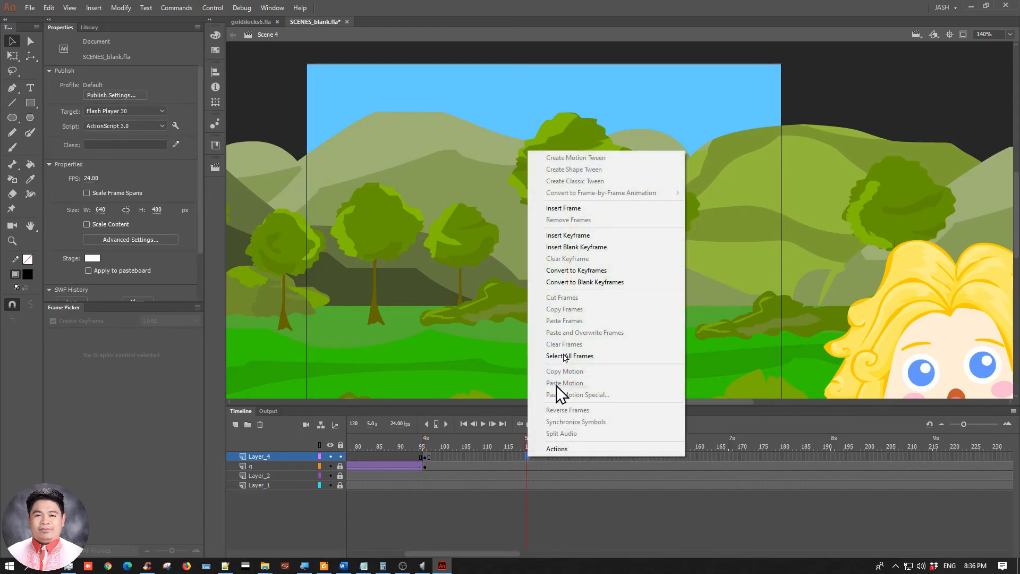
pyautogui.click(587, 236)
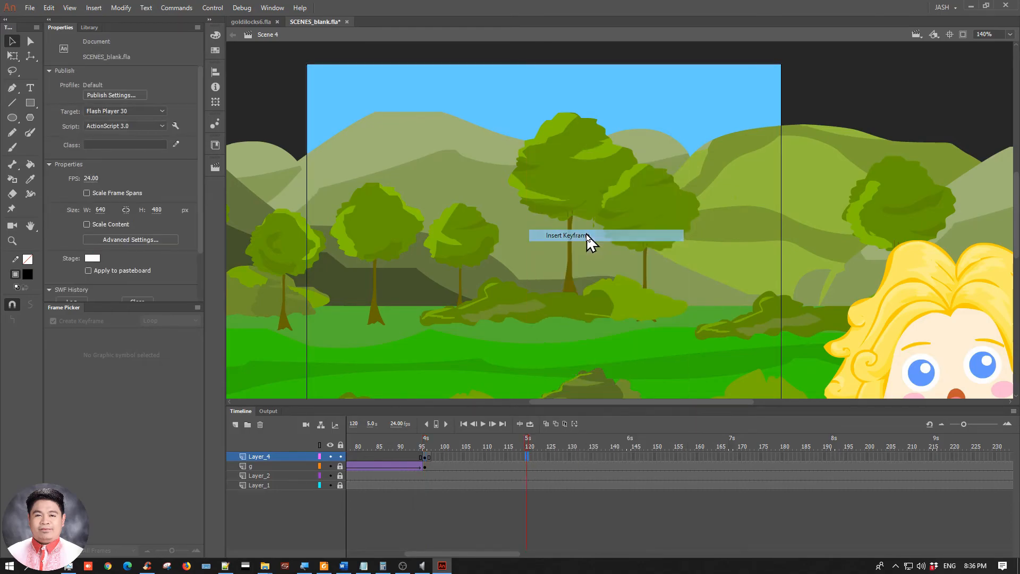
pyautogui.click(526, 458)
# Apply an Alpha color effect of 70% to the panel movie clip at frame 120
pyautogui.click(485, 195)
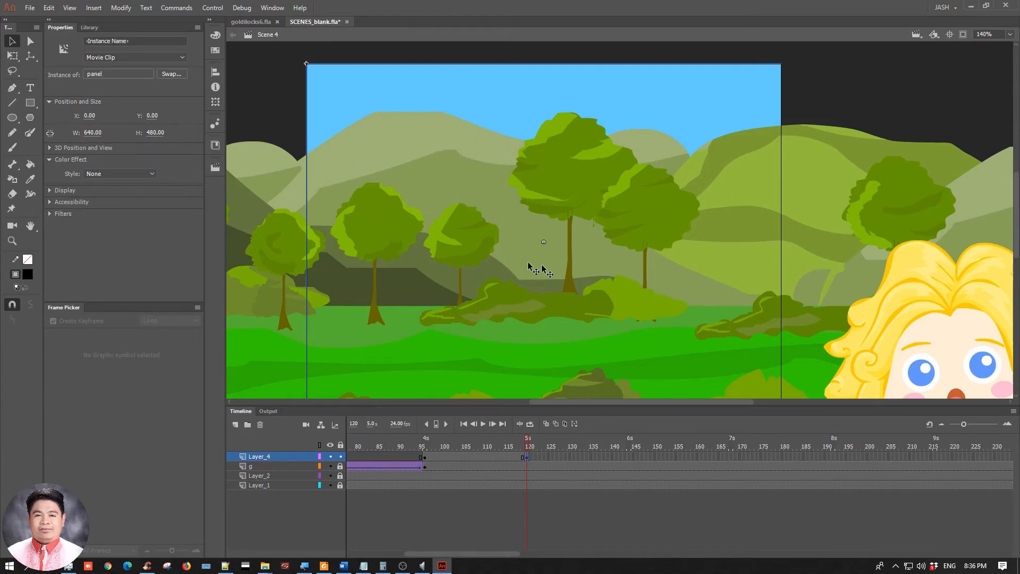
pyautogui.click(146, 174)
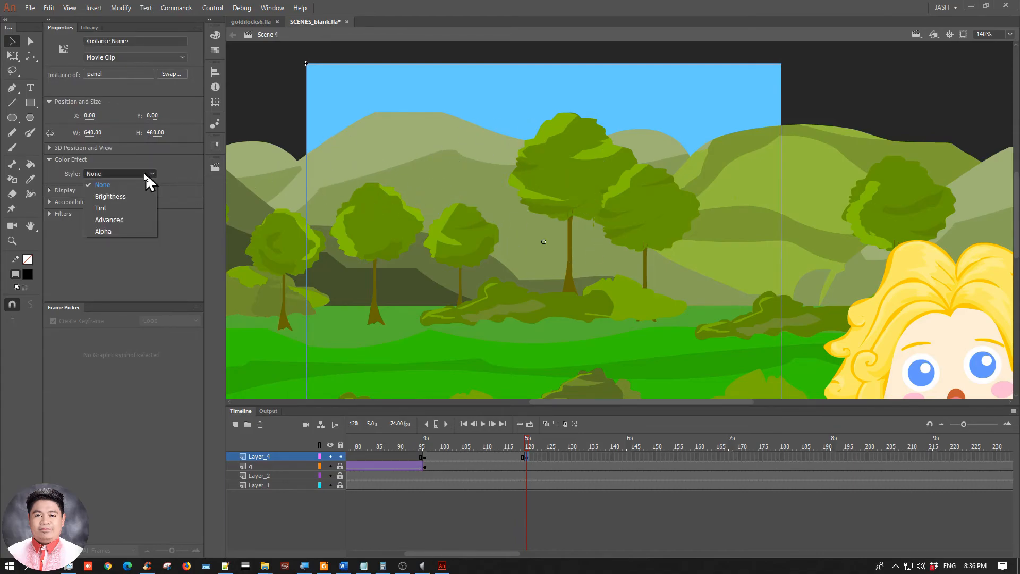
pyautogui.click(120, 233)
pyautogui.moveTo(87, 192); pyautogui.dragTo(159, 190)
pyautogui.click(176, 190)
pyautogui.write('70')
pyautogui.press('Return')
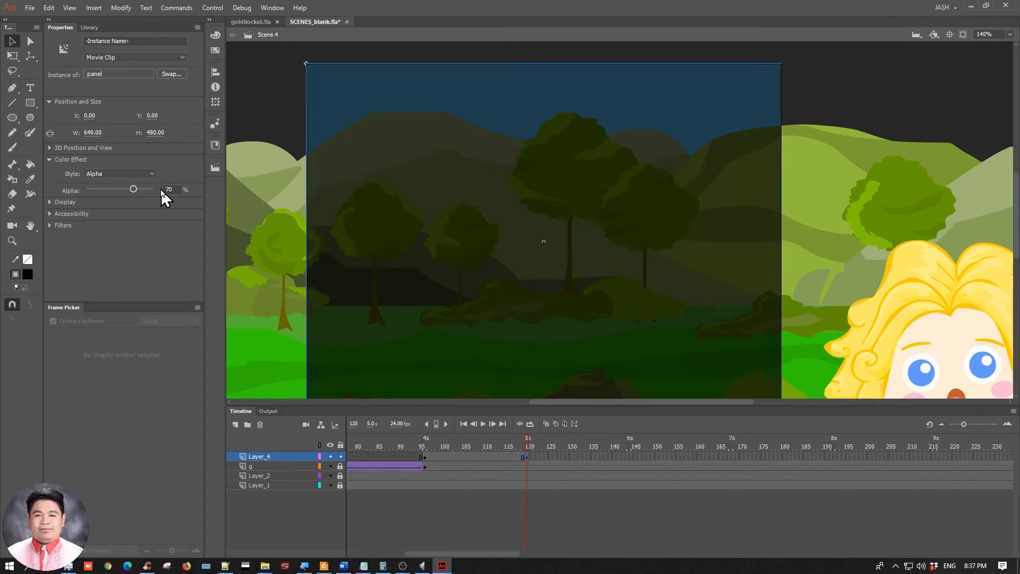
# Create a classic tween between the panel's keyframes at frames 96 and 120 on Layer_4
pyautogui.click(284, 109)
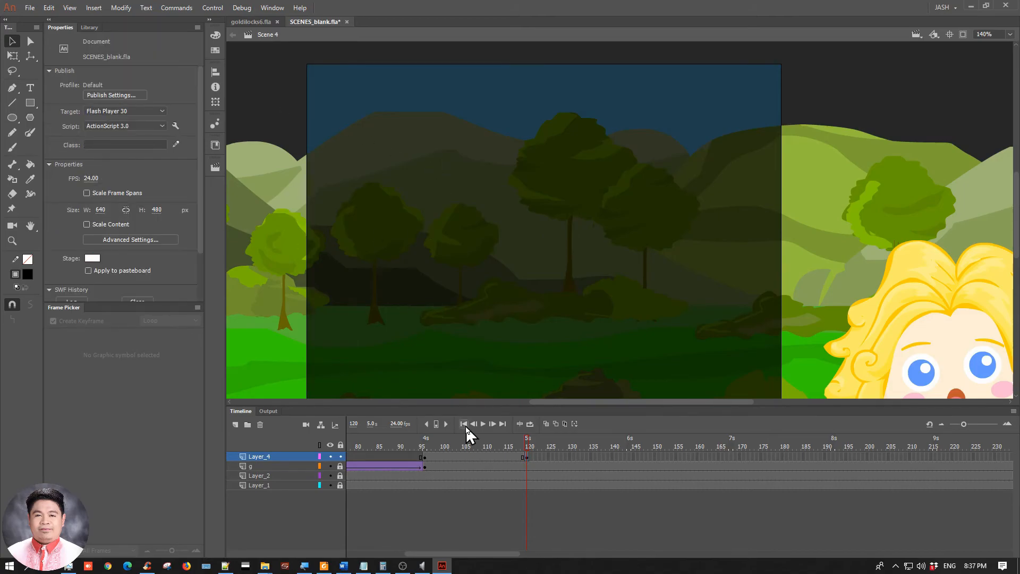
pyautogui.rightClick(454, 456)
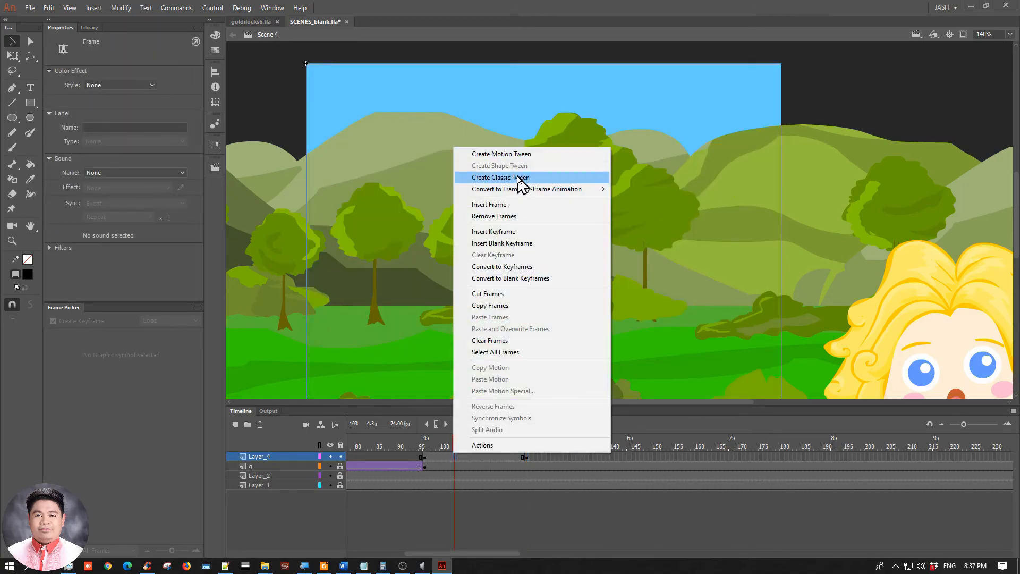
pyautogui.click(518, 177)
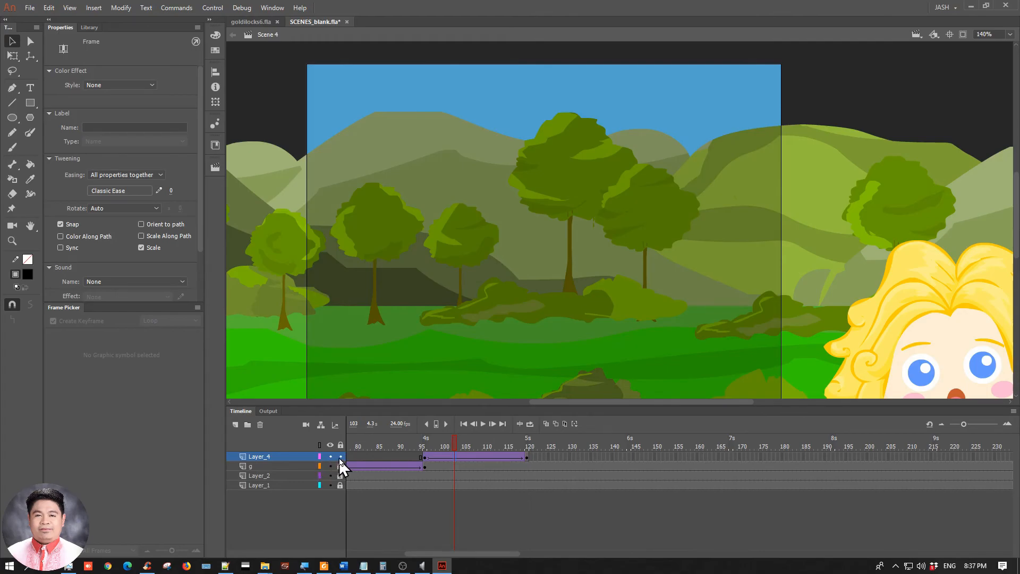
# Lock Layer_4 and add a new layer named text above it
pyautogui.click(235, 425)
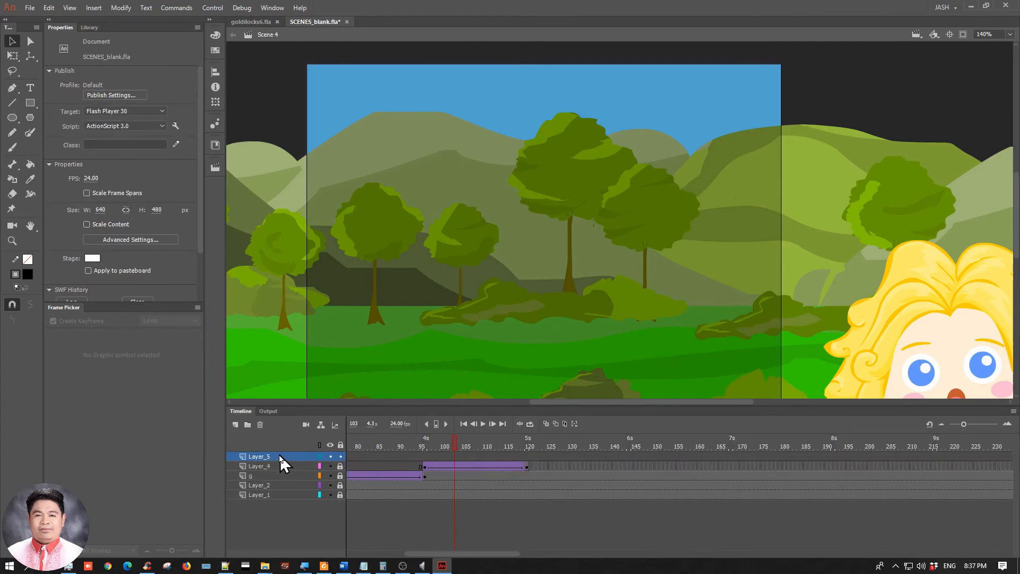
pyautogui.doubleClick(266, 455)
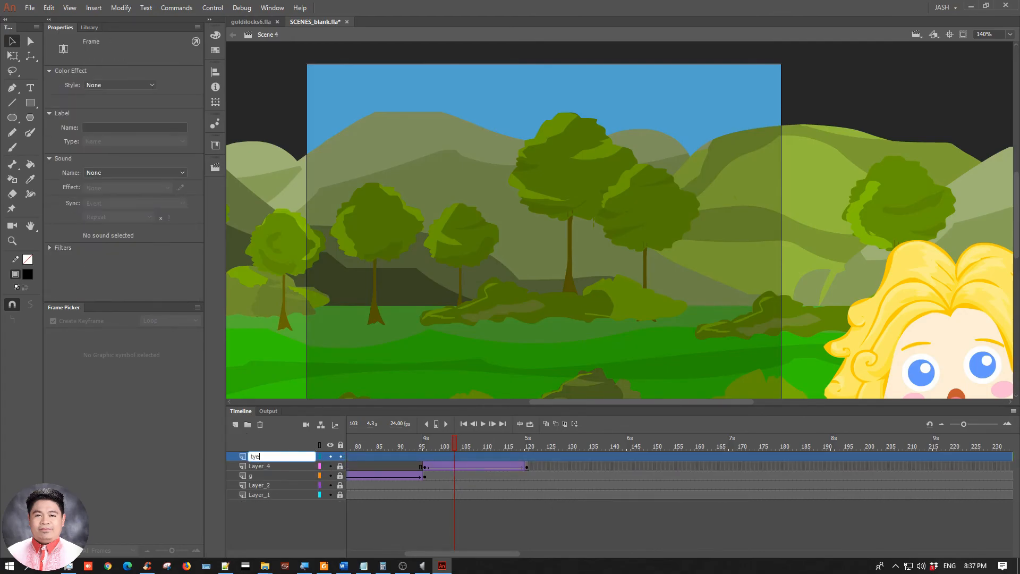
pyautogui.write('text')
pyautogui.press('Return')
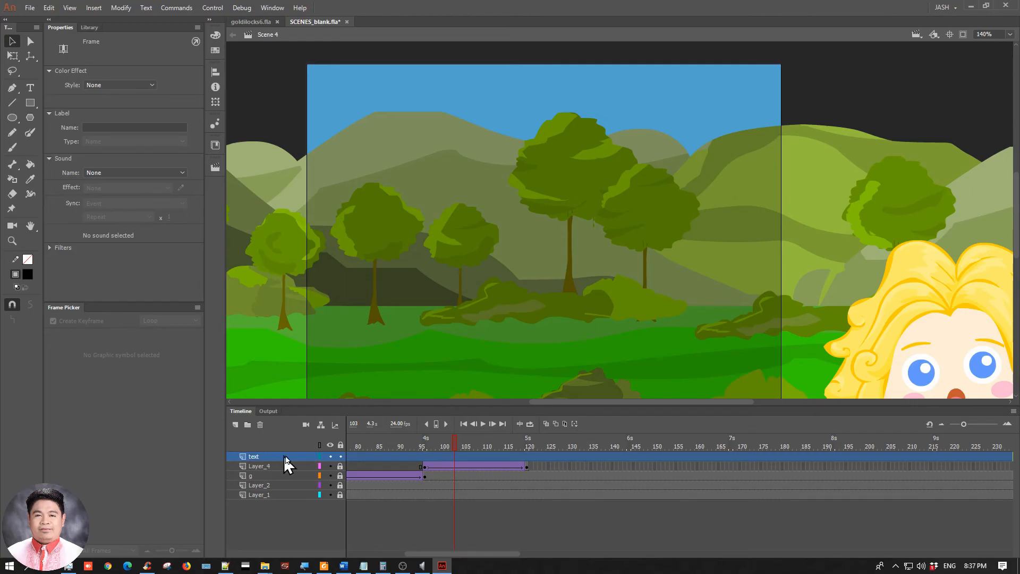
# Insert a keyframe at frame 96 on the text layer and add the static text THE END on the stage
pyautogui.click(426, 458)
pyautogui.rightClick(426, 458)
pyautogui.click(479, 231)
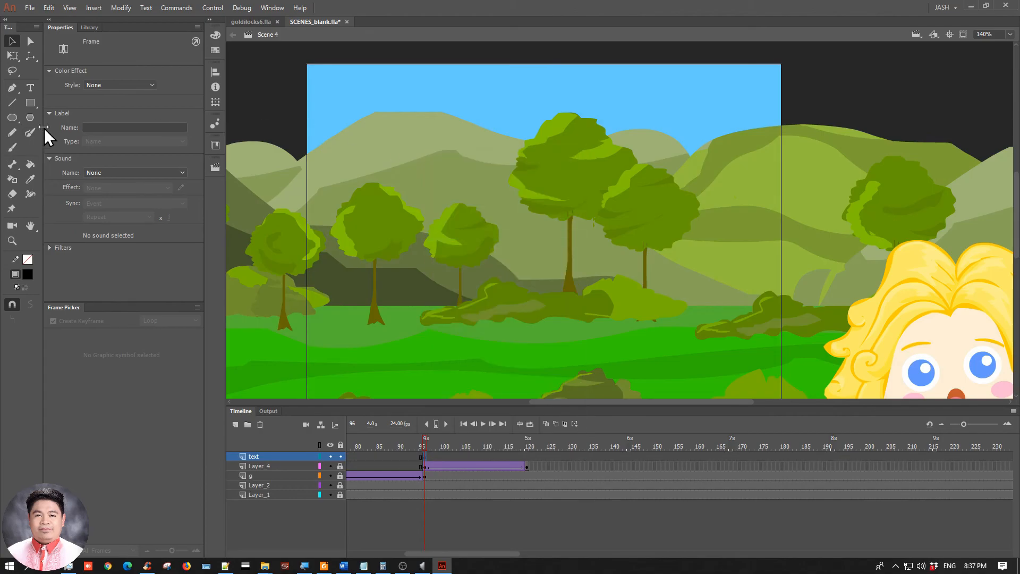
pyautogui.click(30, 87)
pyautogui.click(398, 188)
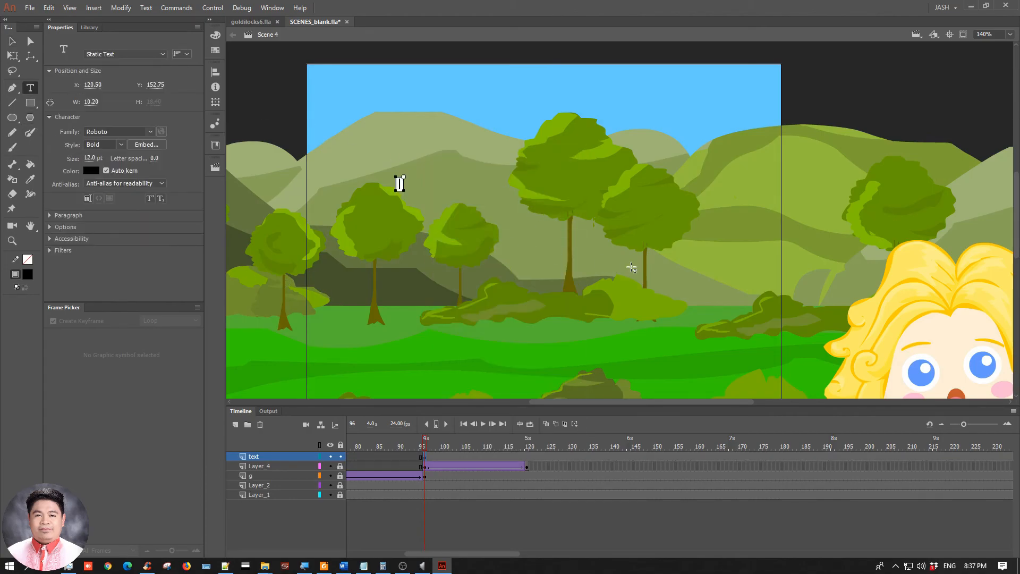
pyautogui.write('THE END')
pyautogui.click(12, 41)
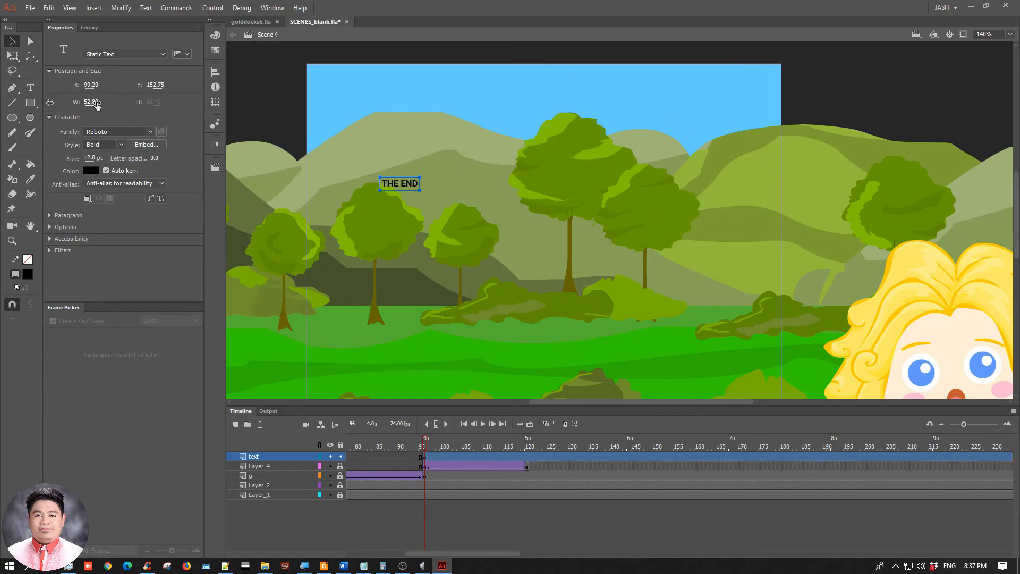
# Set the THE END text's font to Georgia and its color to white
pyautogui.click(134, 132)
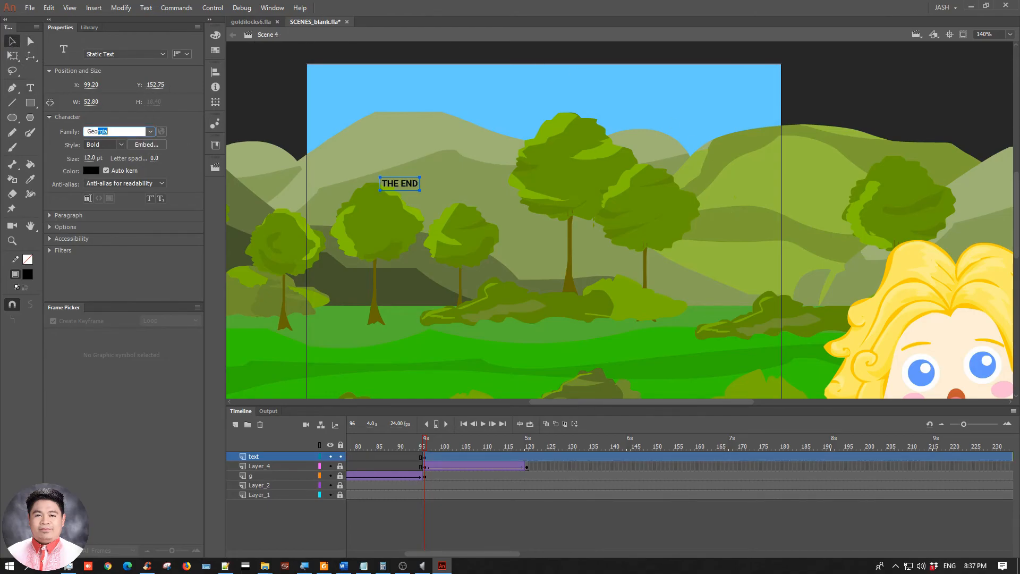
pyautogui.write('Geo')
pyautogui.press('Return')
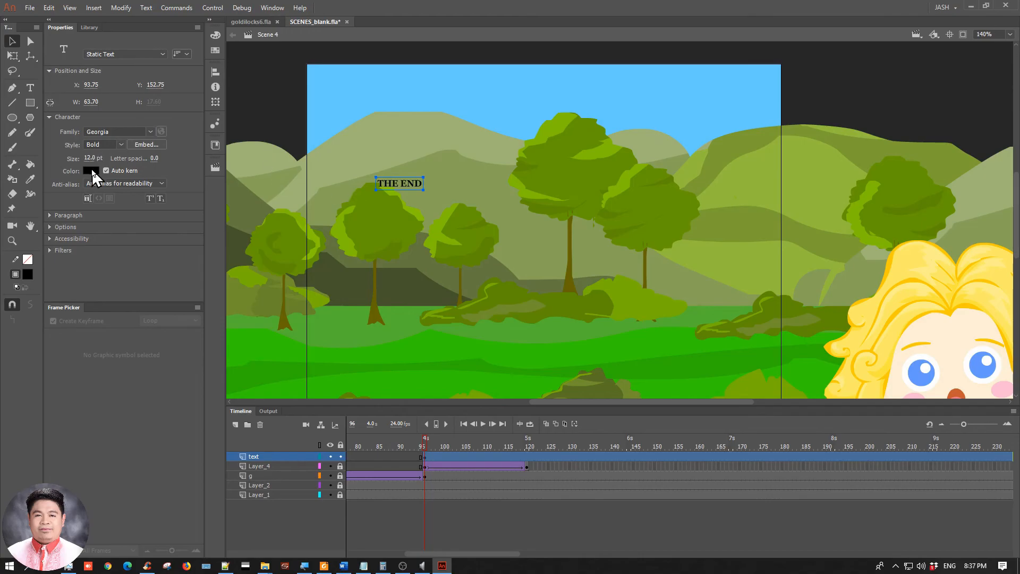
pyautogui.click(90, 171)
pyautogui.click(134, 241)
# Enlarge the THE END text to about 316 px wide and move it near the middle of the stage
pyautogui.press('q')
pyautogui.moveTo(424, 190); pyautogui.dragTo(518, 218)
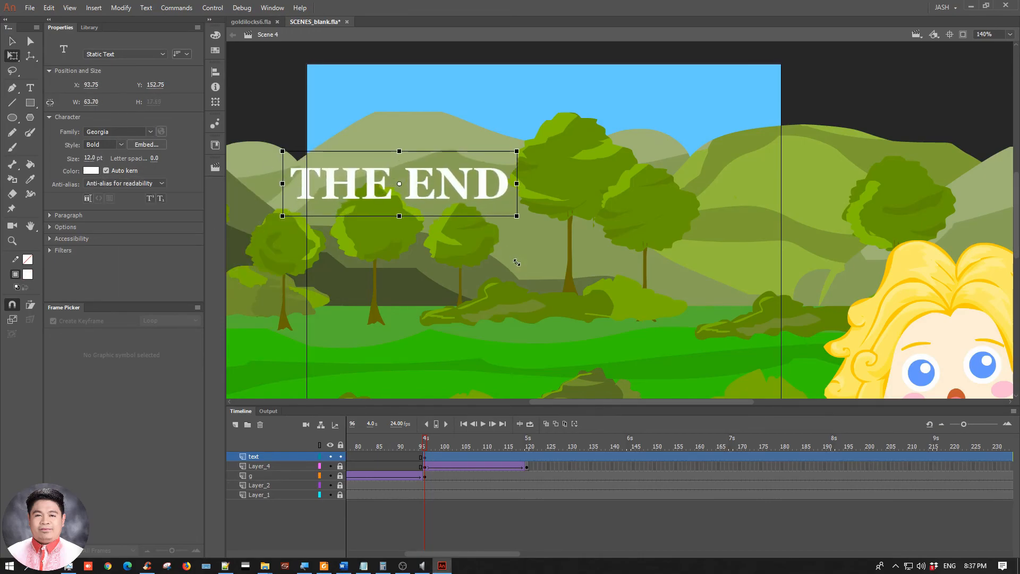
pyautogui.moveTo(421, 186); pyautogui.dragTo(560, 219)
pyautogui.press('v')
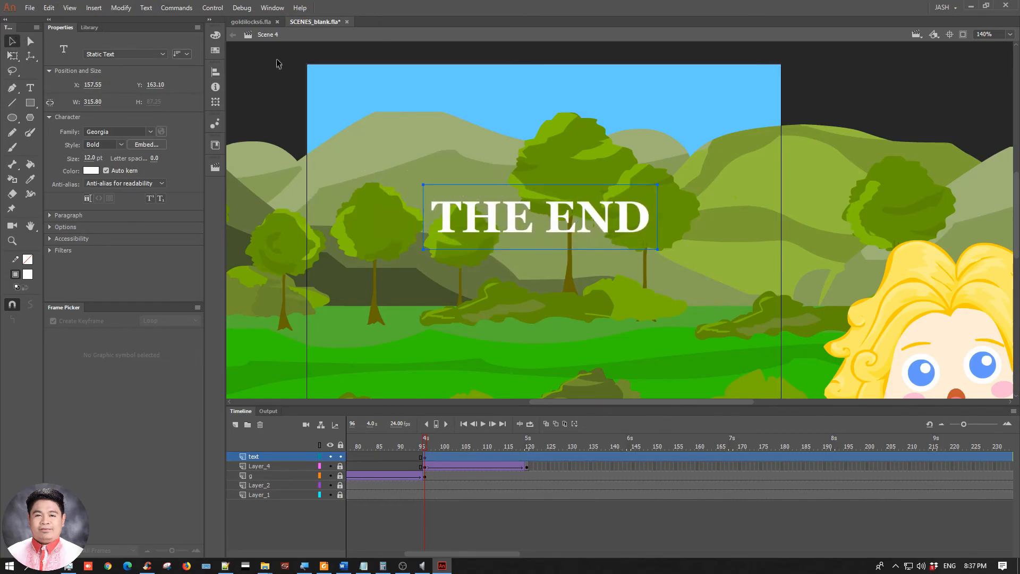
# Center the THE END text on the stage horizontally and vertically
pyautogui.click(216, 72)
pyautogui.click(255, 91)
pyautogui.click(308, 91)
pyautogui.click(572, 135)
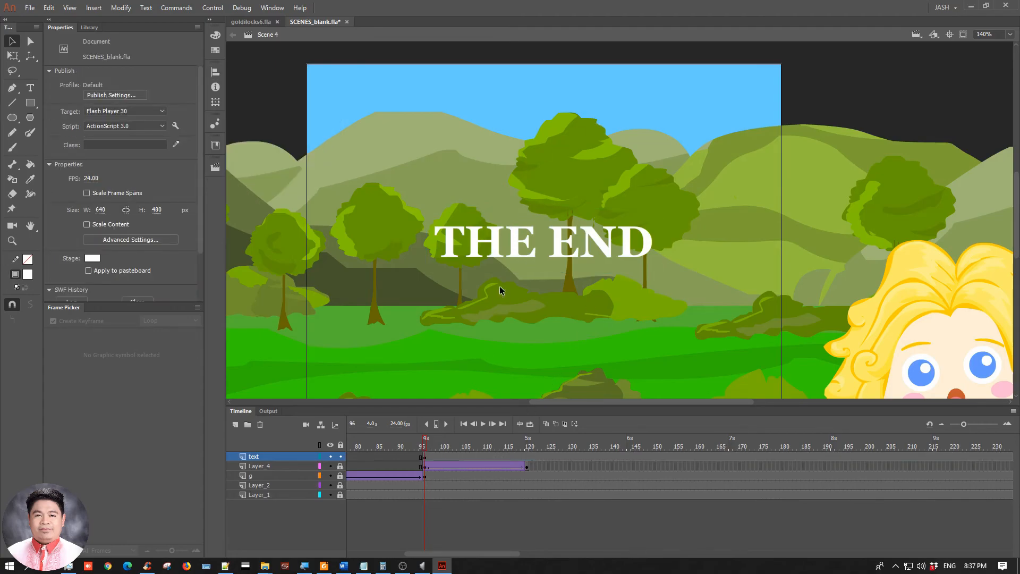
# Convert the THE END text to a Movie Clip symbol named theend
pyautogui.click(494, 252)
pyautogui.press('F8')
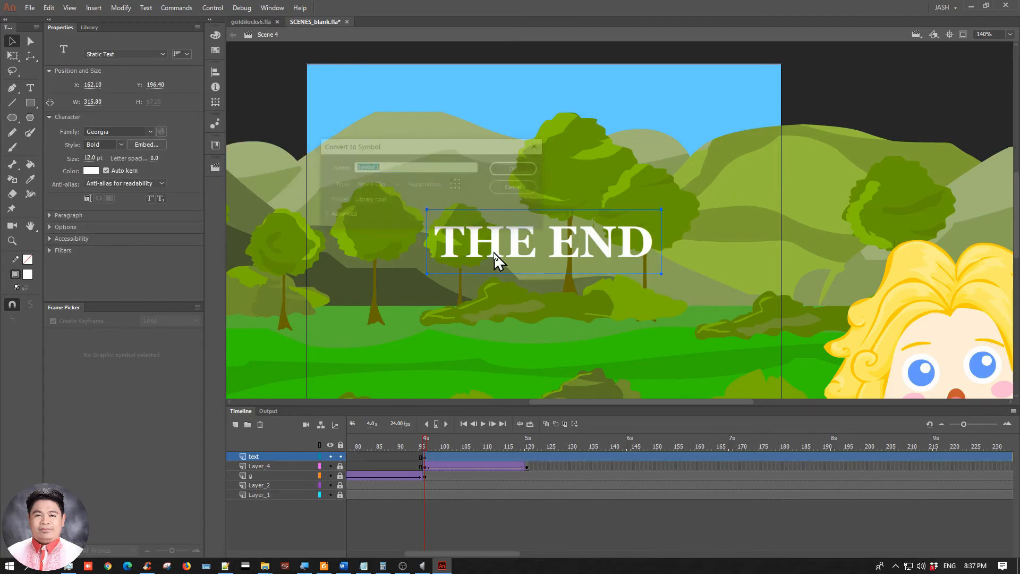
pyautogui.moveTo(449, 149); pyautogui.dragTo(549, 104)
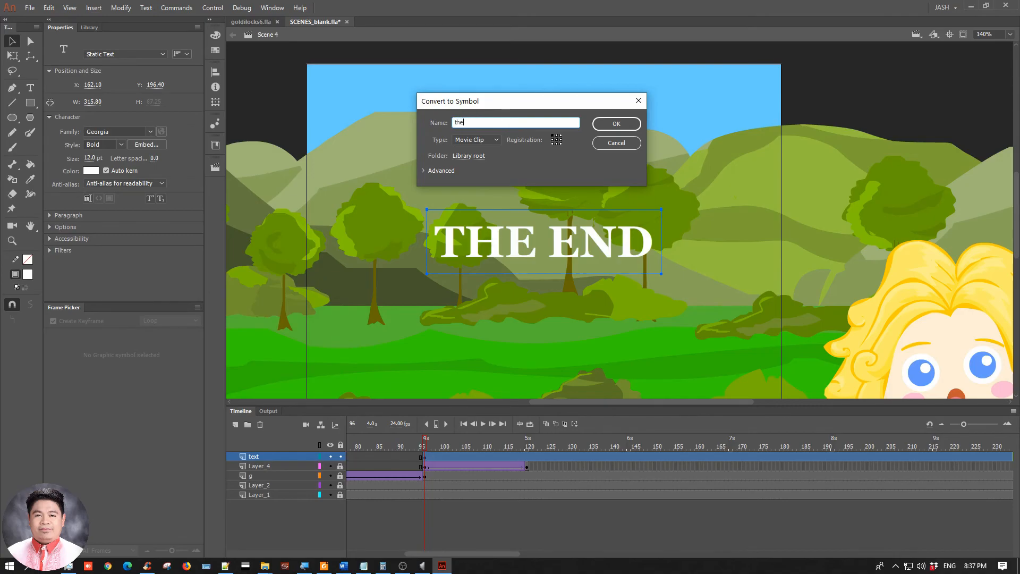
pyautogui.press('Return')
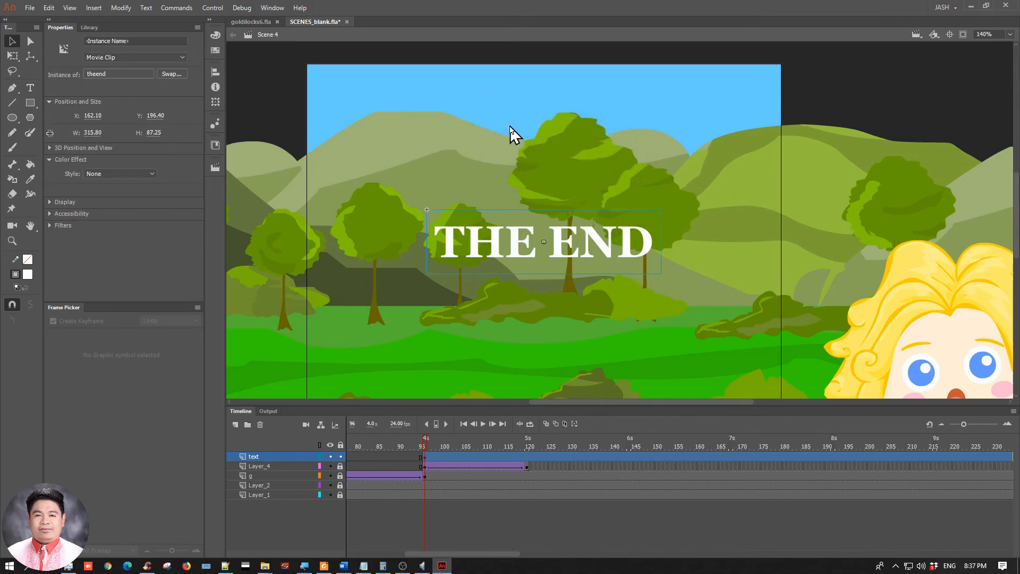
# Apply an Alpha color effect of 0% to the theend movie clip at frame 96
pyautogui.click(131, 174)
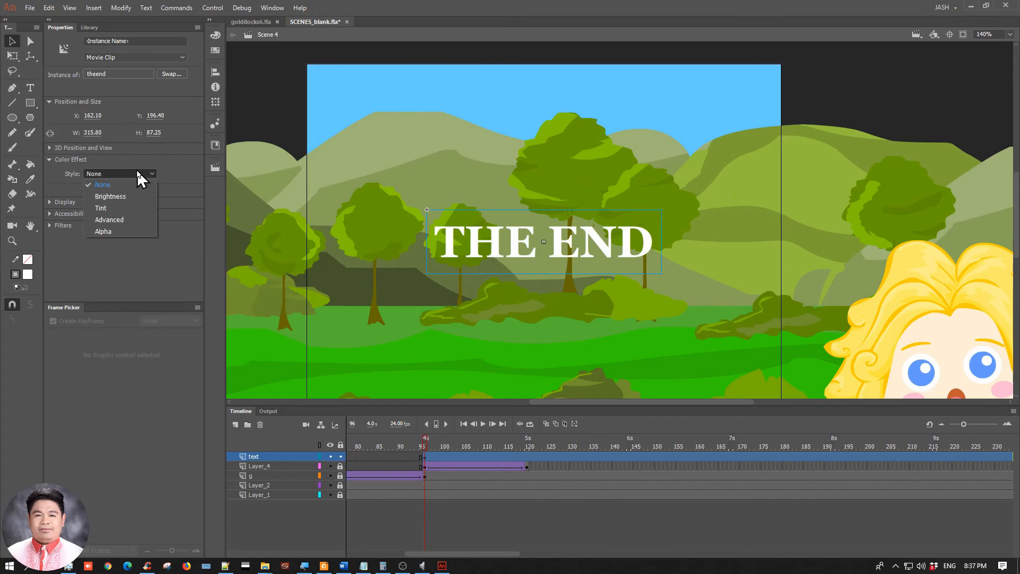
pyautogui.click(126, 232)
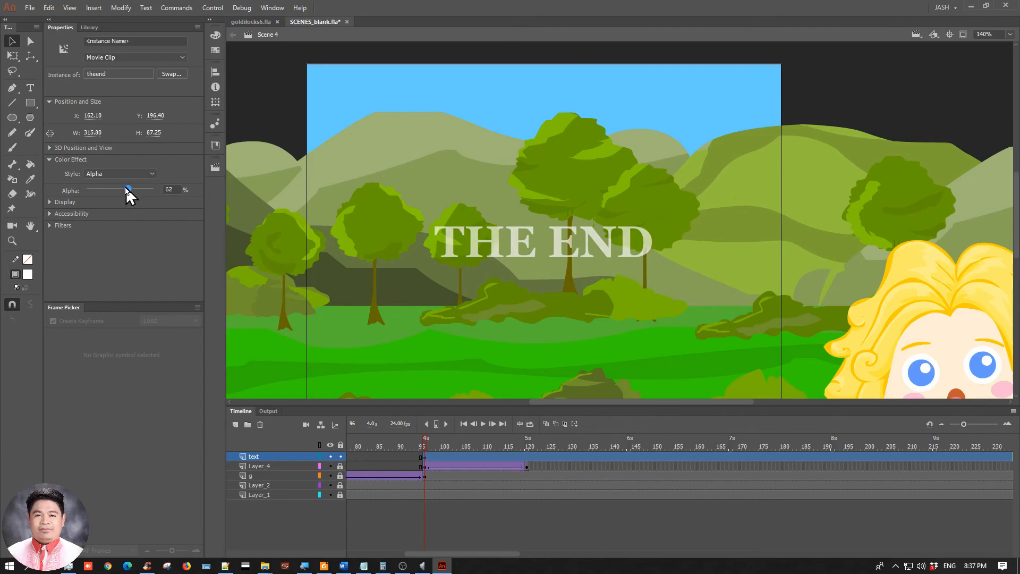
pyautogui.moveTo(128, 187); pyautogui.dragTo(50, 182)
# Insert a keyframe at frame 120 on the text layer
pyautogui.click(528, 456)
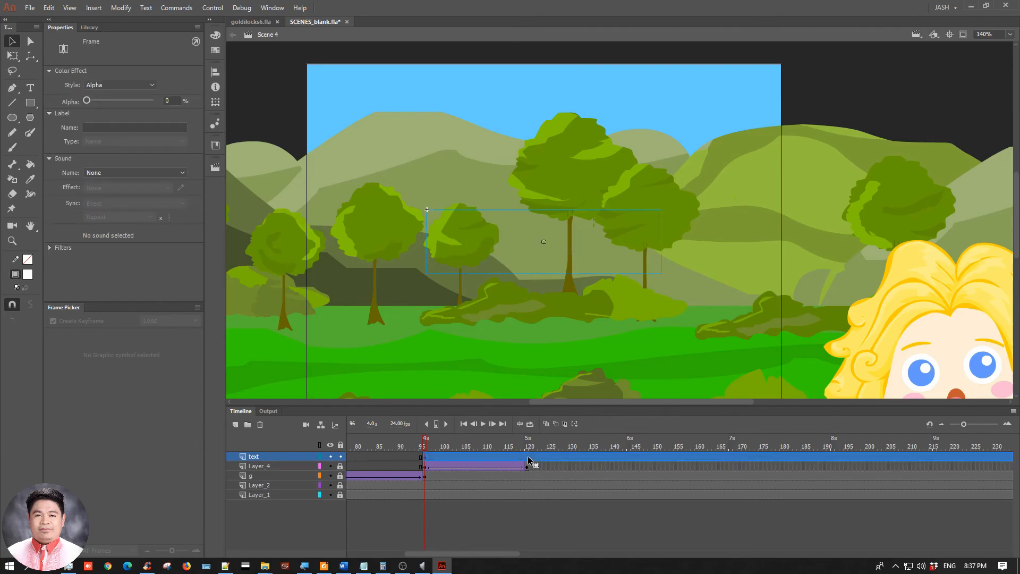
pyautogui.rightClick(528, 456)
pyautogui.click(579, 237)
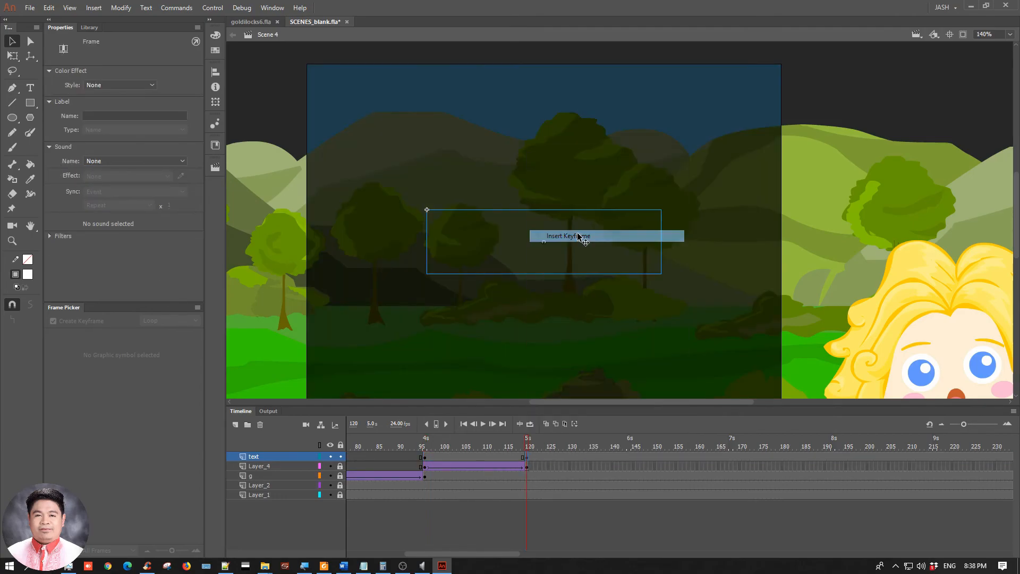
# Apply an Alpha color effect of 100% to the theend movie clip at frame 120
pyautogui.click(516, 241)
pyautogui.click(151, 174)
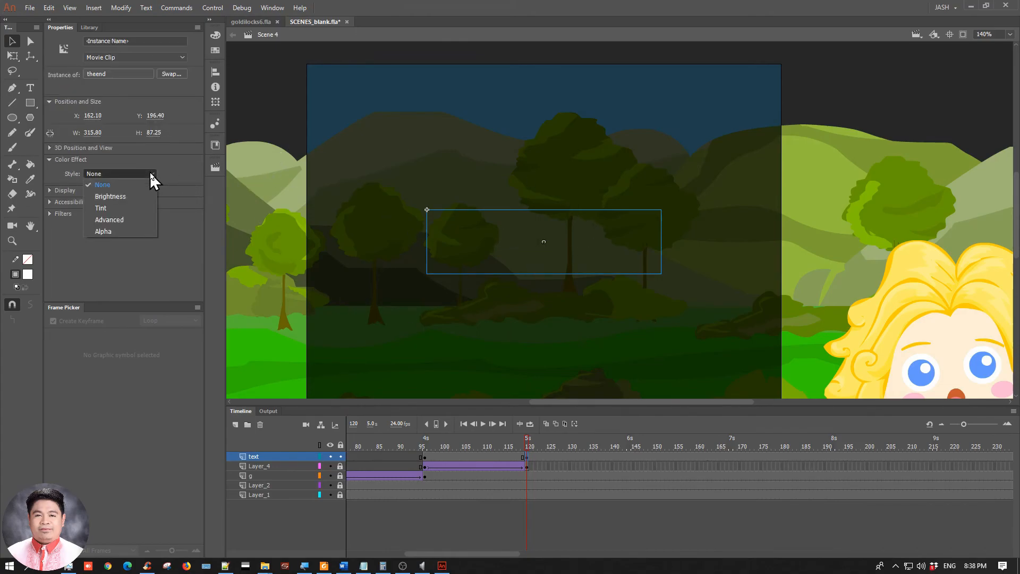
pyautogui.click(124, 234)
pyautogui.moveTo(87, 190); pyautogui.dragTo(191, 195)
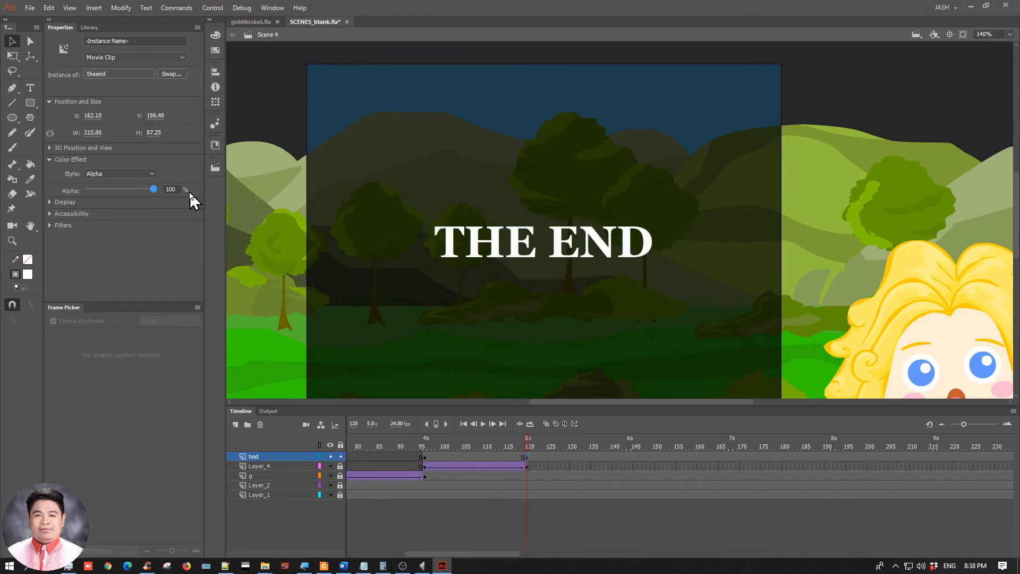
# Create a classic tween between the text layer's keyframes at frames 96 and 120 and scrub through the fade to frame 120
pyautogui.rightClick(482, 458)
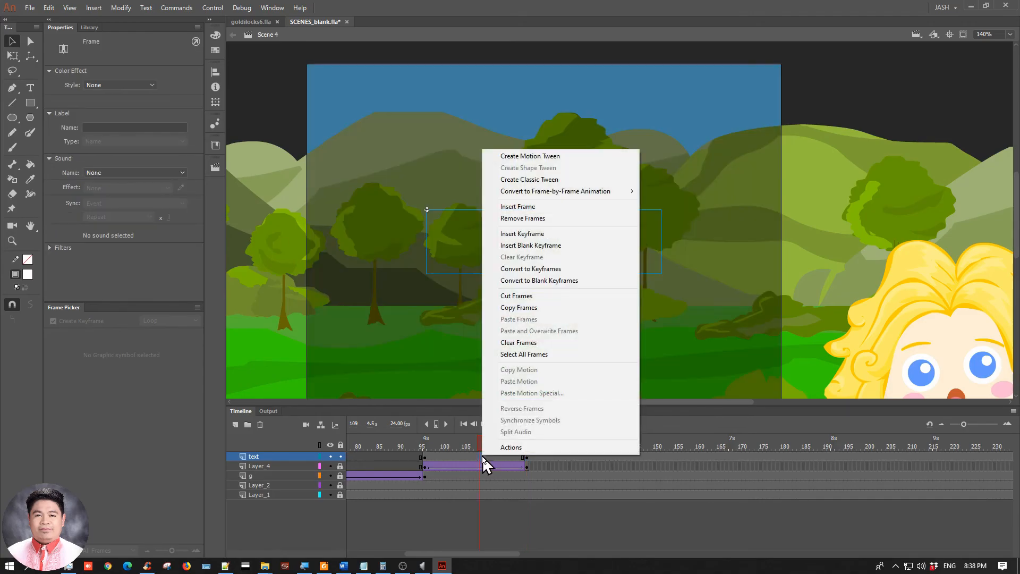
pyautogui.click(553, 181)
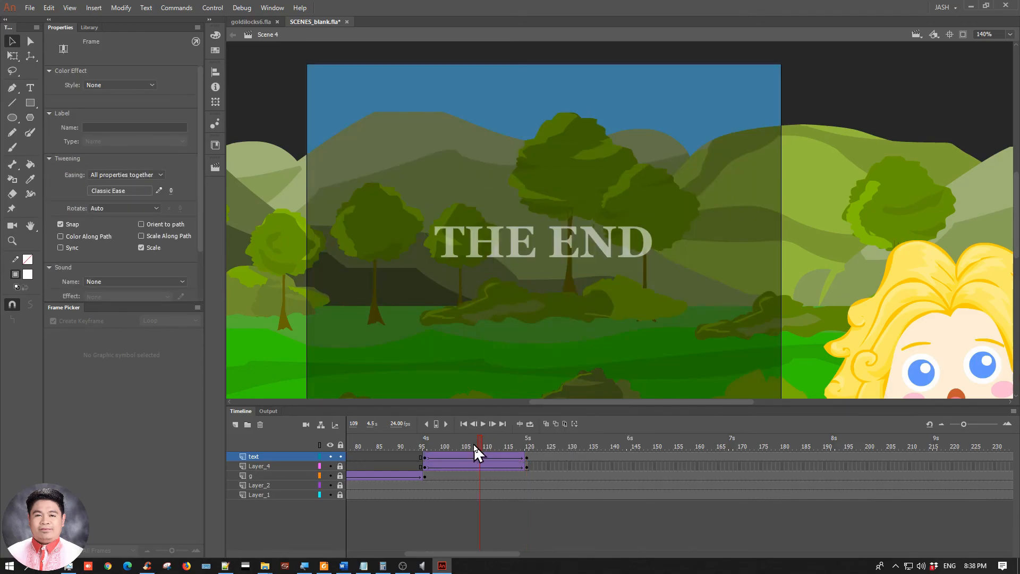
pyautogui.moveTo(476, 440); pyautogui.dragTo(529, 453)
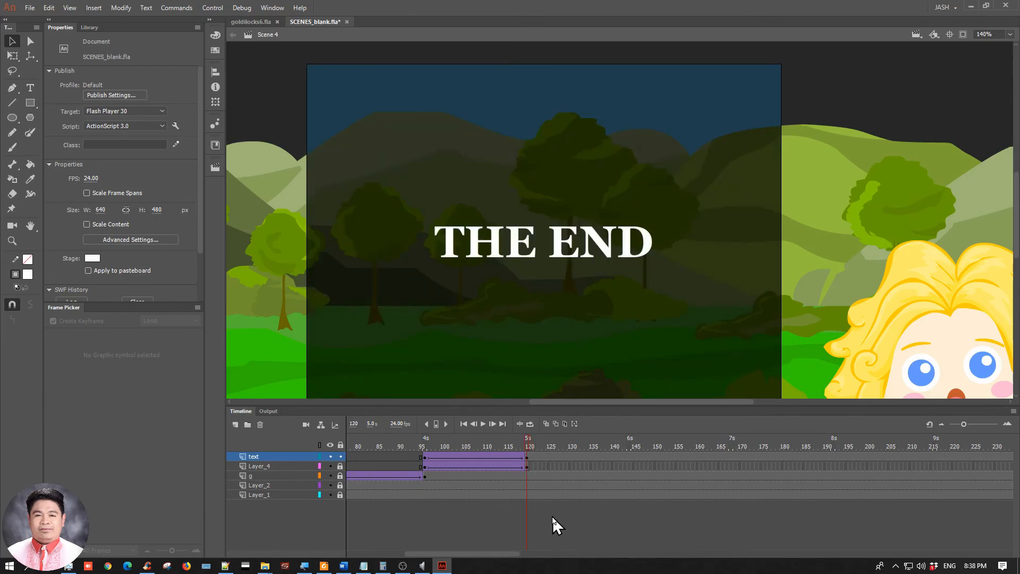
# Hide Layer_4, which holds the black panel
pyautogui.click(330, 467)
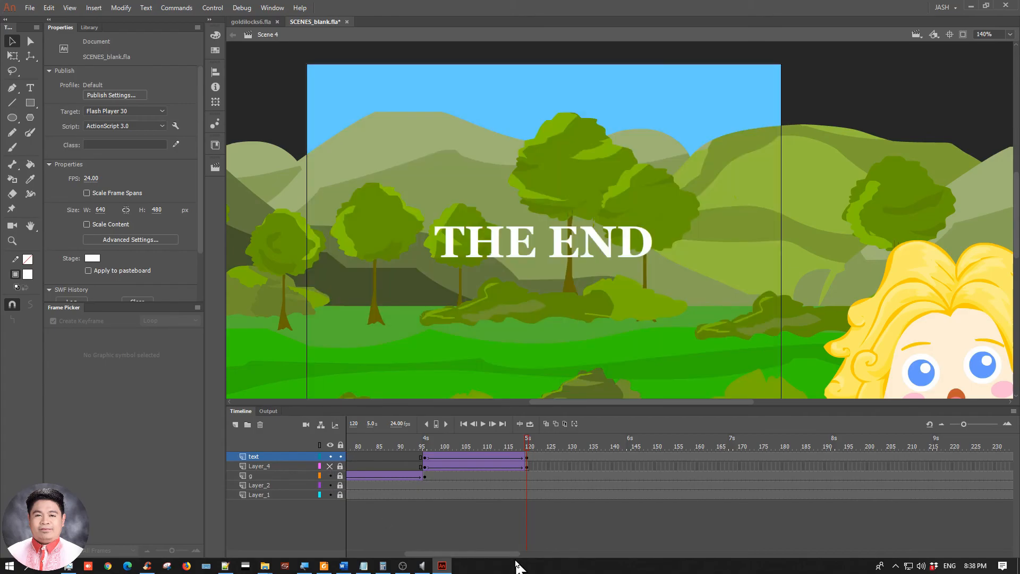
# Make Layer_4 visible again and extend its frames to frame 240 to match the other layers
pyautogui.moveTo(483, 554); pyautogui.dragTo(547, 554)
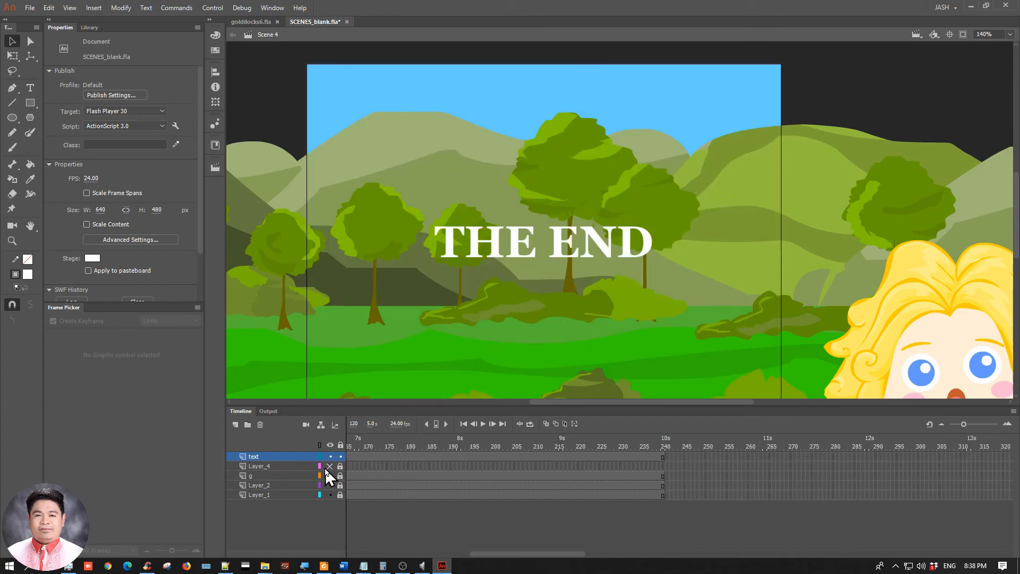
pyautogui.click(330, 466)
pyautogui.rightClick(663, 467)
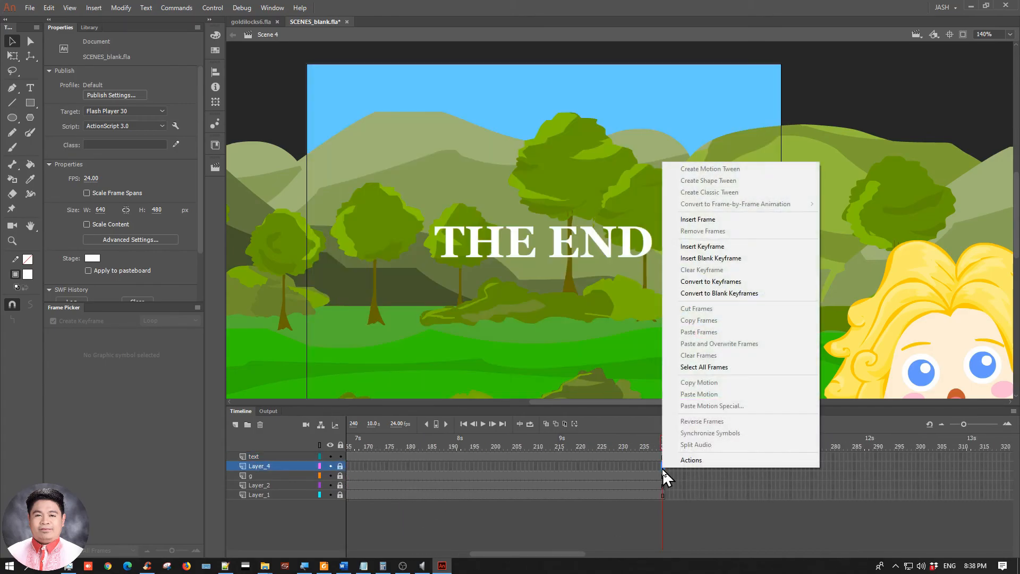
pyautogui.click(702, 219)
pyautogui.click(671, 541)
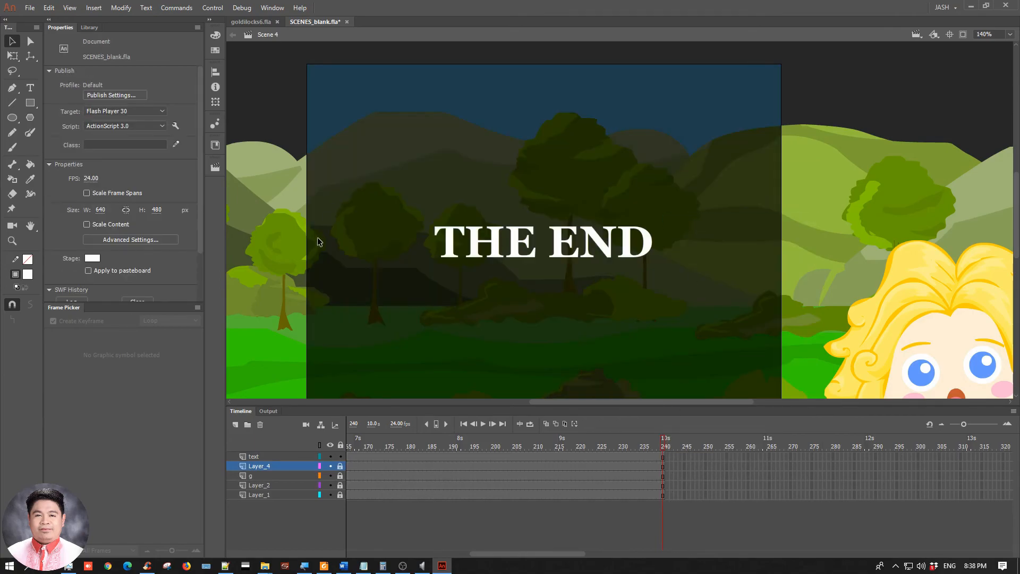
# Save SCENES_blank.fla with the completed Scene 4
pyautogui.hotkey('ctrl', '-')
pyautogui.press('space')
pyautogui.moveTo(460, 101); pyautogui.dragTo(283, 160)
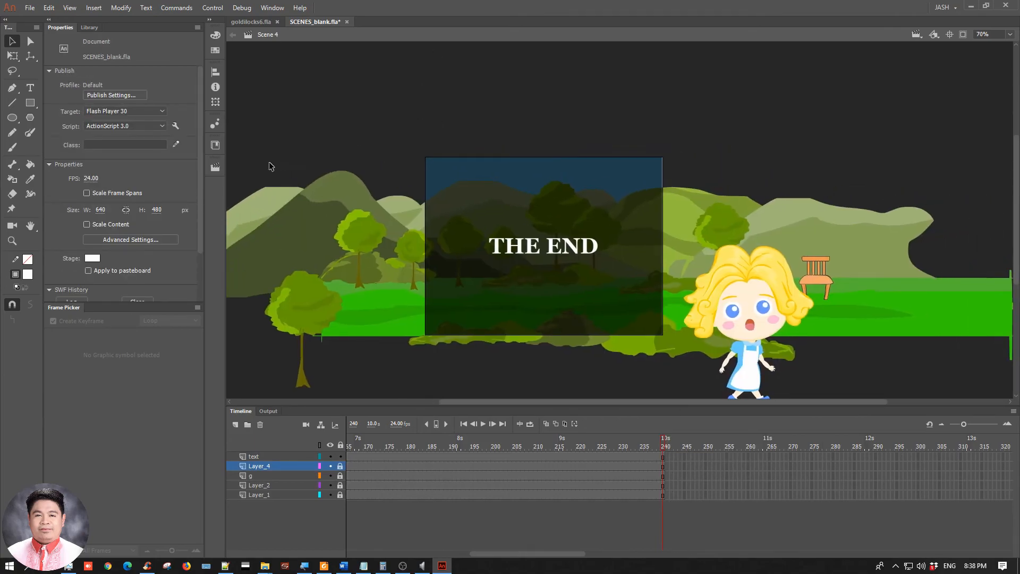
pyautogui.hotkey('ctrl', 's')
# Switch to Scene 1 and test the movie from there
pyautogui.click(215, 168)
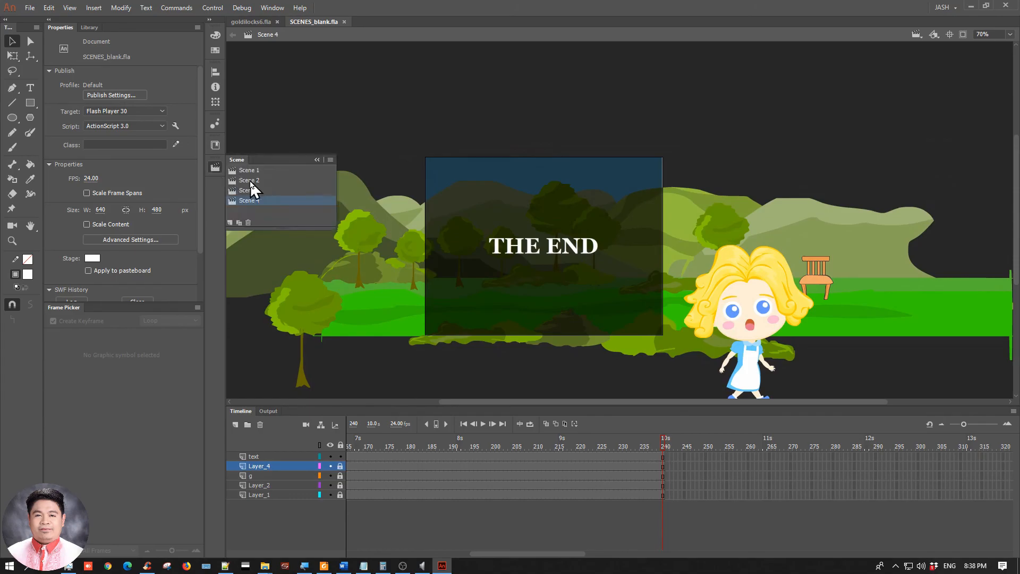
pyautogui.click(259, 171)
pyautogui.click(347, 100)
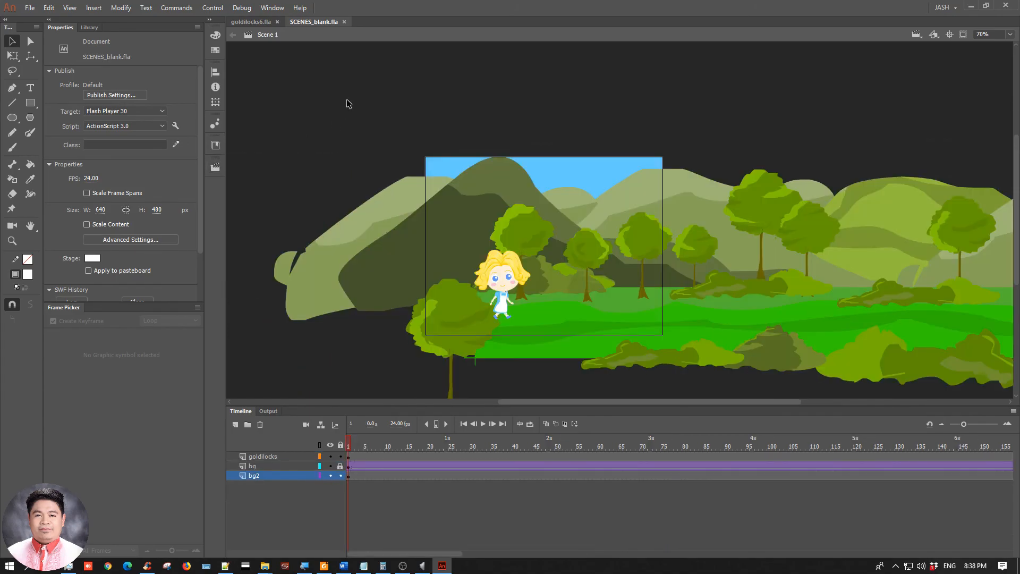
pyautogui.hotkey('ctrl', 'Return')
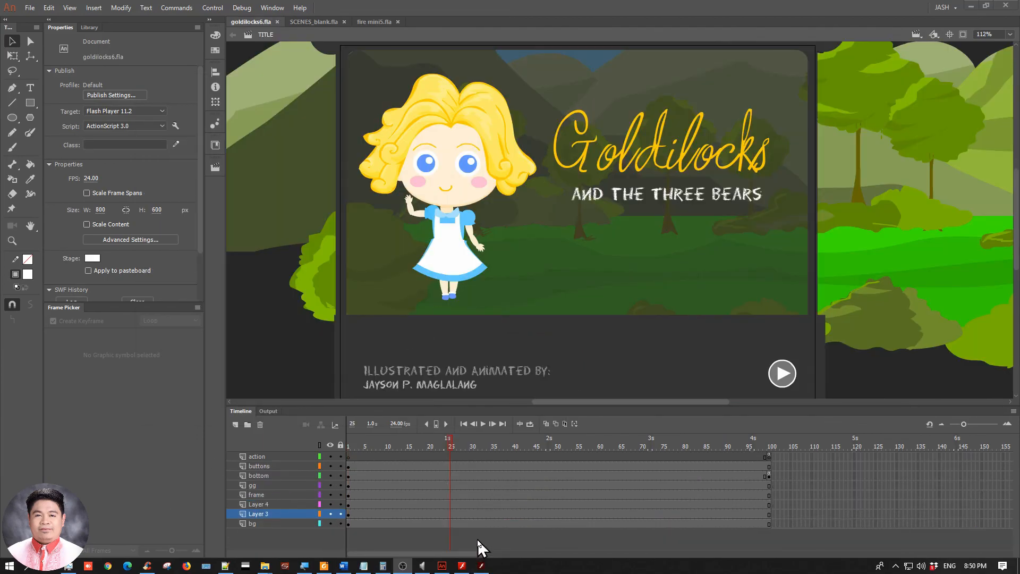
# Bring forward the two running Flash Player windows, the Goldilocks title movie and the night landscape animation
pyautogui.click(462, 566)
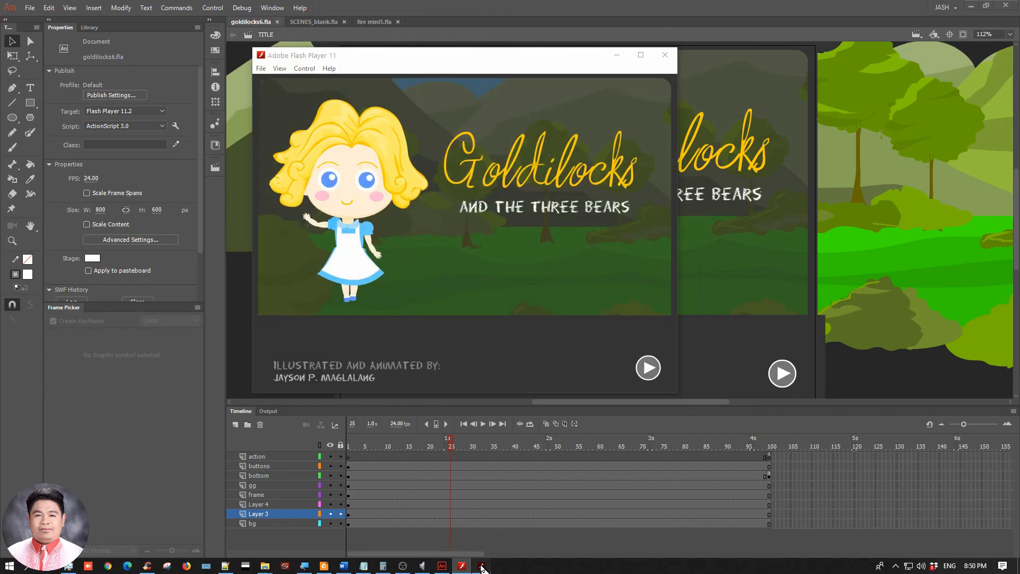
pyautogui.click(481, 565)
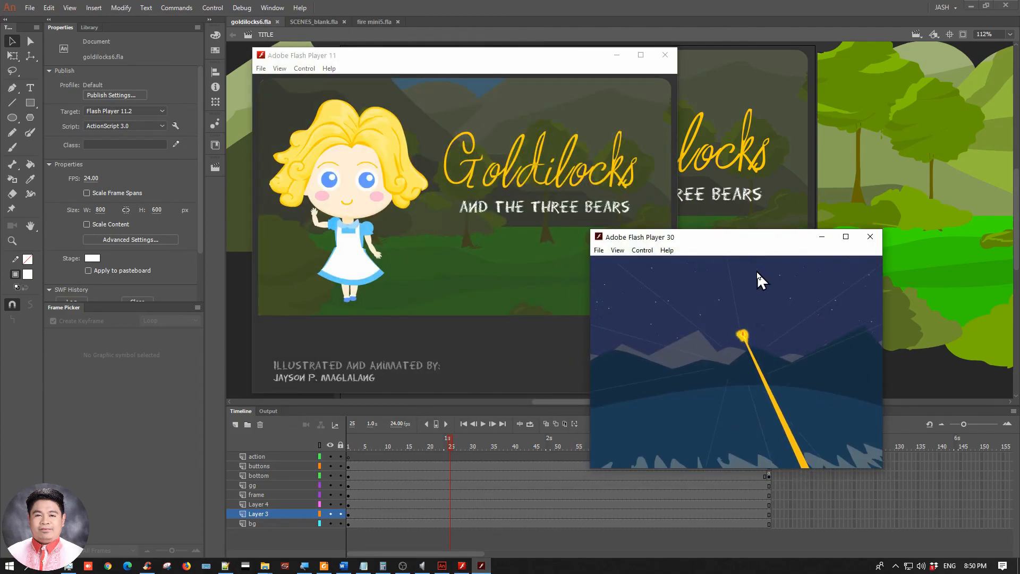